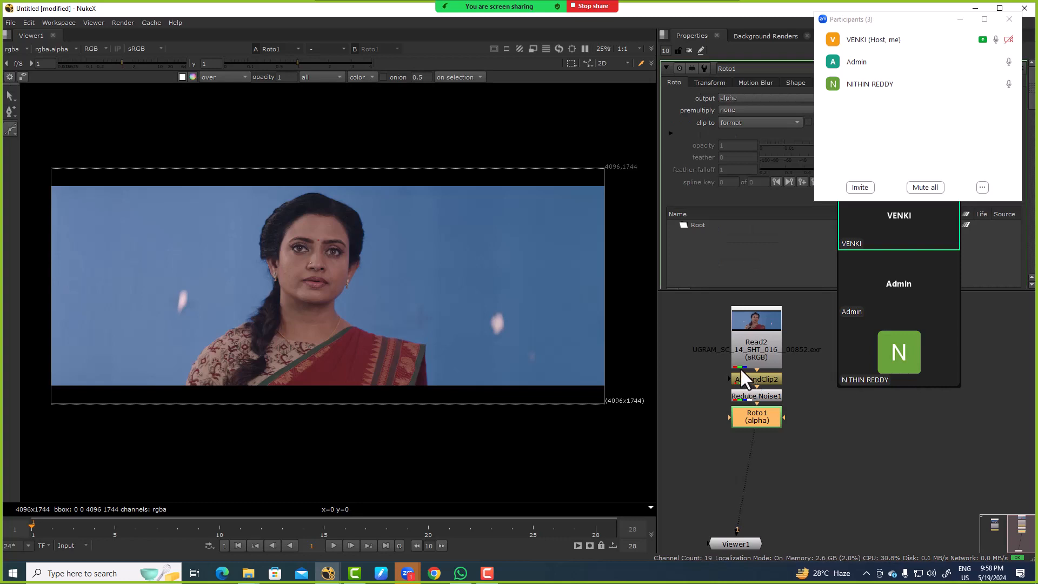
Step: Extract Roto1 from the node chain and place it beside the Reduce Noise1 node
{"action": "key", "text": "ctrl+shift+x"}
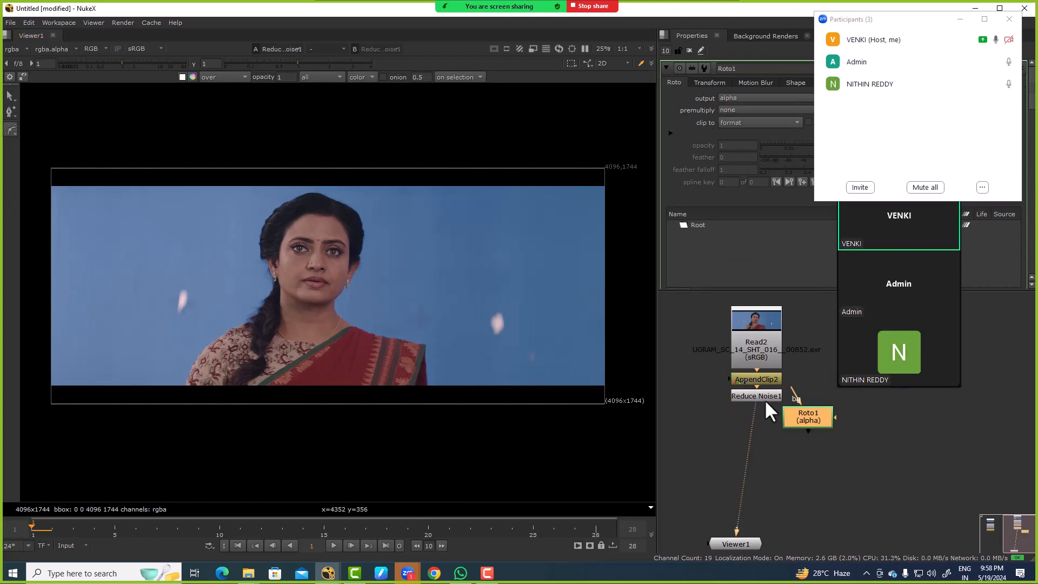
{"action": "left_click_drag", "start_coordinate": [797, 415], "coordinate": [804, 413]}
{"action": "left_click", "coordinate": [775, 435]}
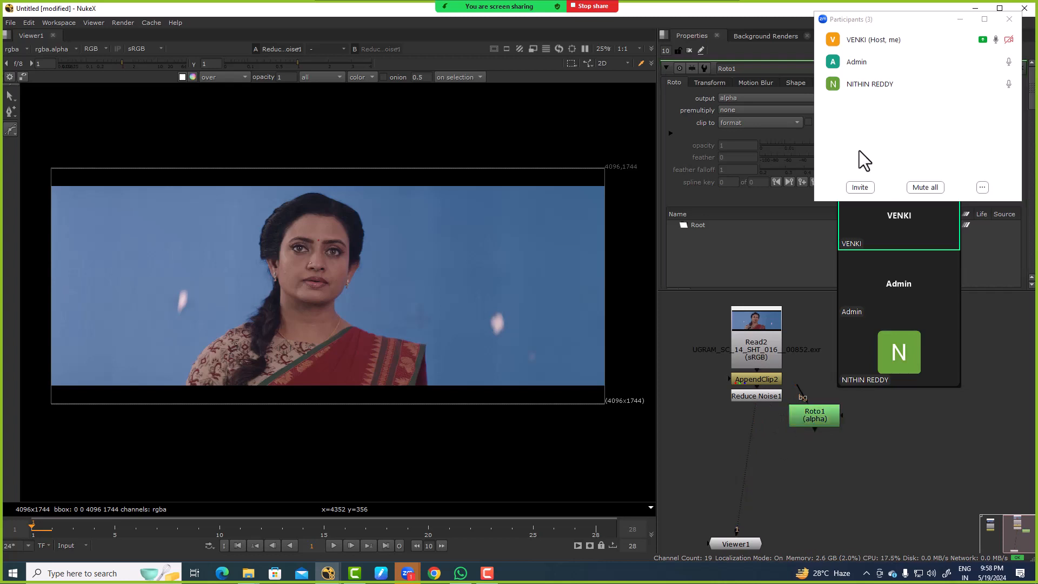
Step: Open the Reduce Noise1 properties and limit the number of open node property panels to 1
{"action": "double_click", "coordinate": [741, 395]}
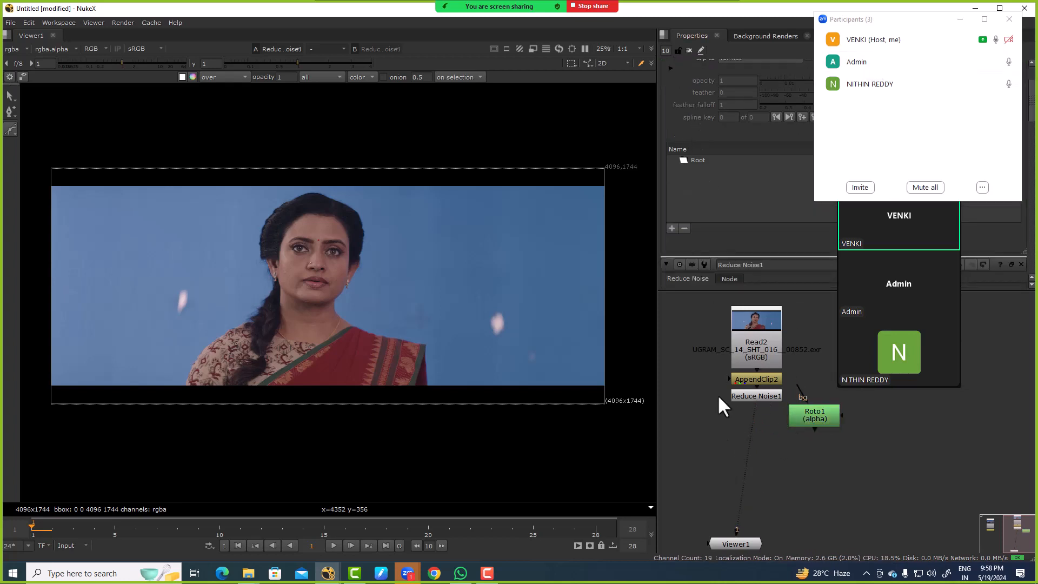
{"action": "double_click", "coordinate": [665, 51]}
{"action": "type", "text": "1"}
{"action": "key", "text": "Return"}
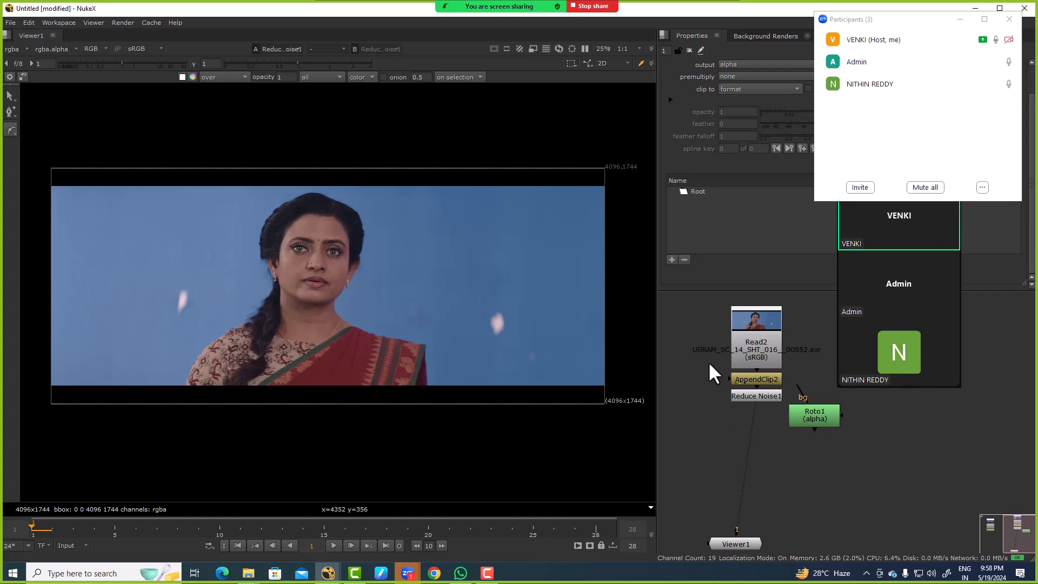
Step: Set the project's full size format to 4096x1744
{"action": "key", "text": "s"}
{"action": "scroll", "coordinate": [728, 171], "scroll_direction": "down", "scroll_amount": 5}
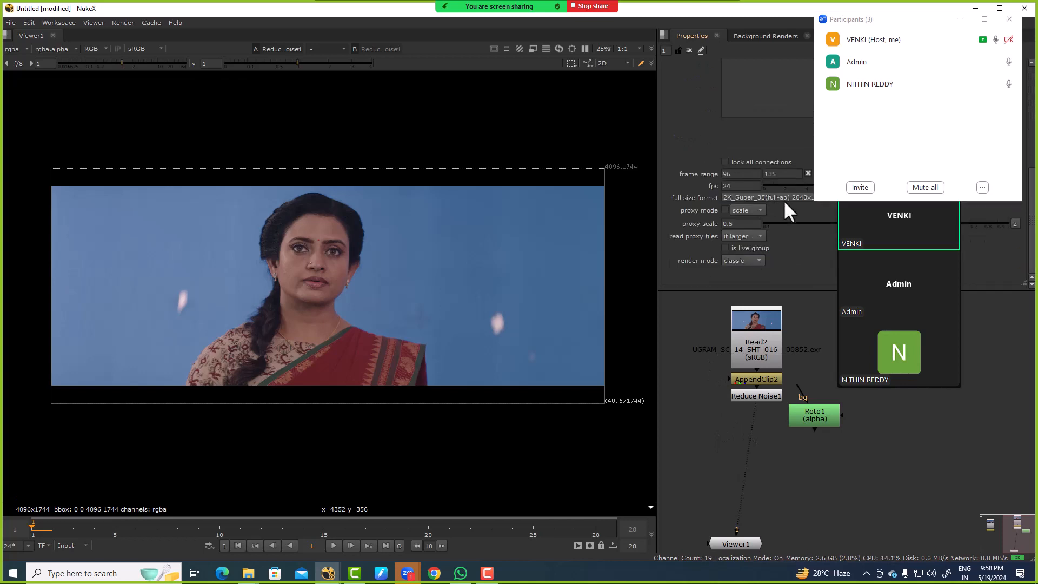
{"action": "left_click", "coordinate": [784, 199]}
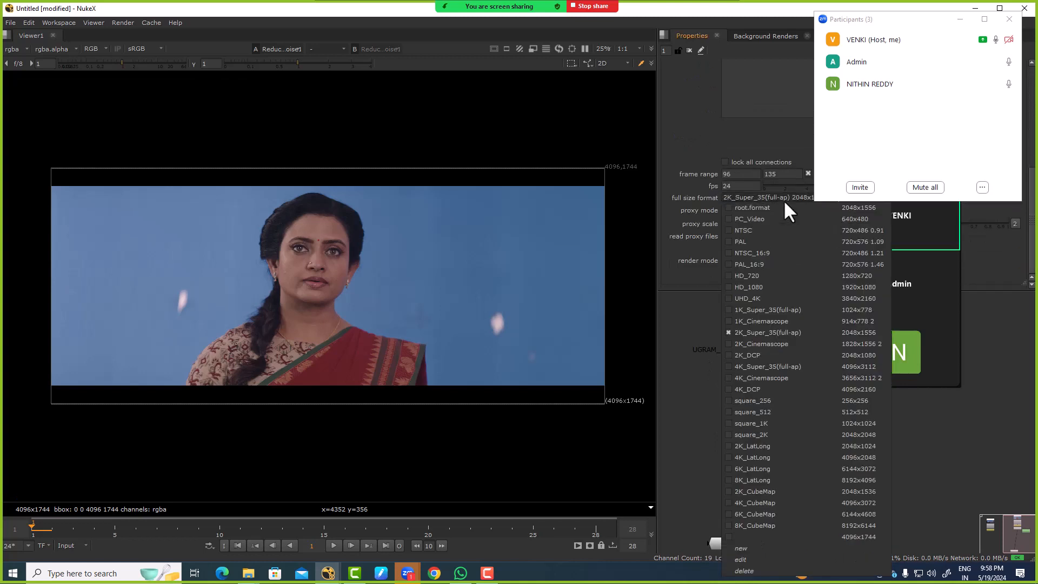
{"action": "left_click", "coordinate": [852, 537]}
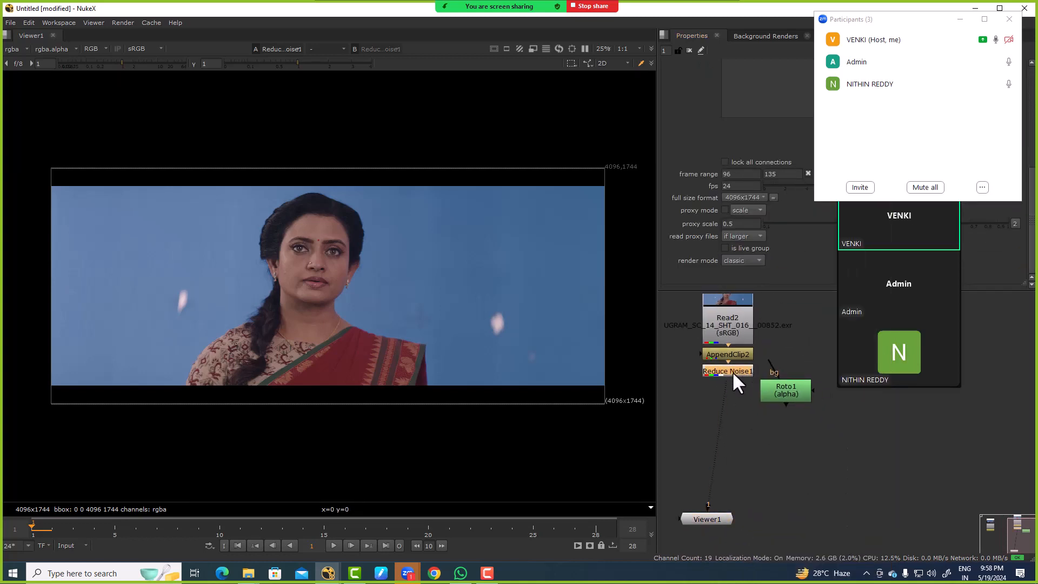
Step: Add a TransformMasked node directly after Reduce Noise1
{"action": "double_click", "coordinate": [732, 371]}
{"action": "key", "text": "Tab"}
{"action": "type", "text": "trans"}
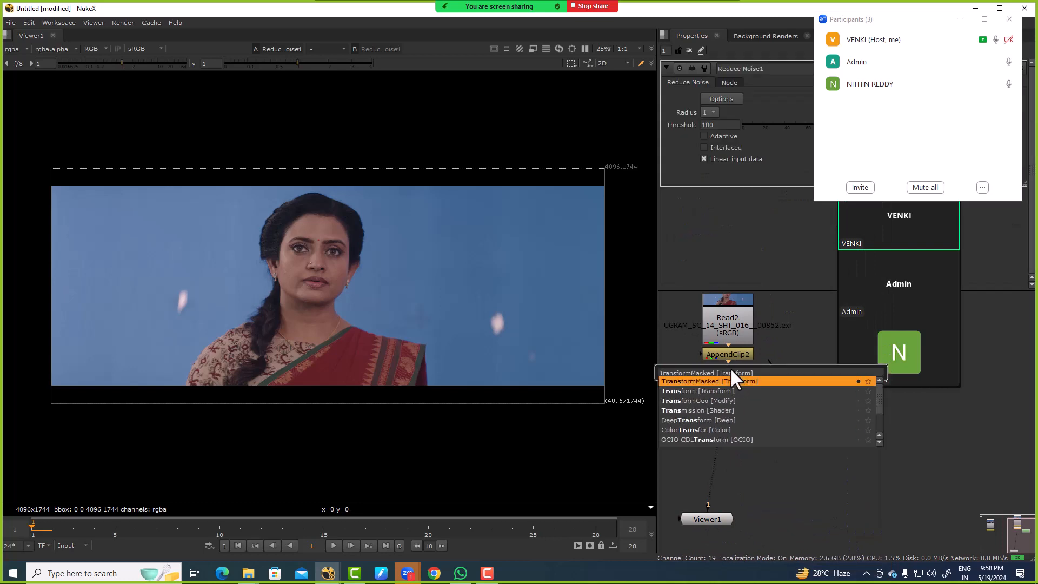
{"action": "key", "text": "Return"}
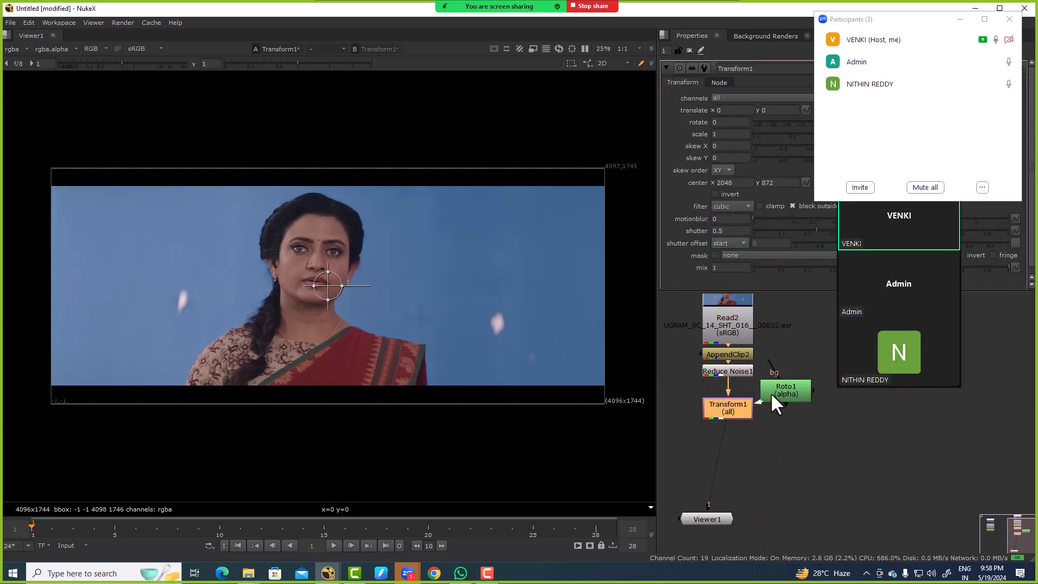
Step: Draw an ellipse shape in Roto1 around the white tracking marker on the blue screen beside the woman's red sari
{"action": "double_click", "coordinate": [774, 393]}
{"action": "left_click_drag", "start_coordinate": [10, 129], "coordinate": [45, 176]}
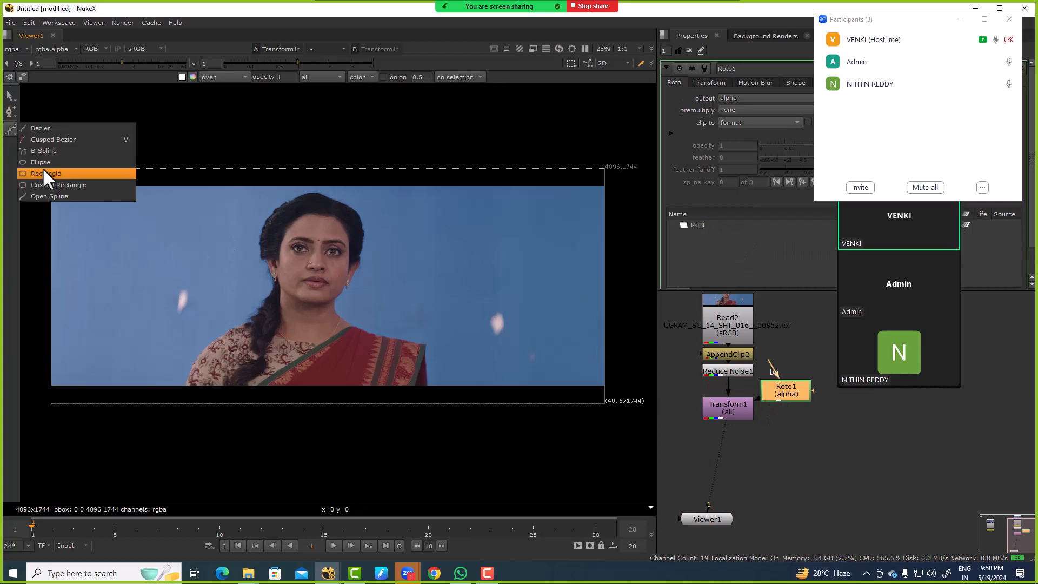
{"action": "left_click", "coordinate": [46, 175]}
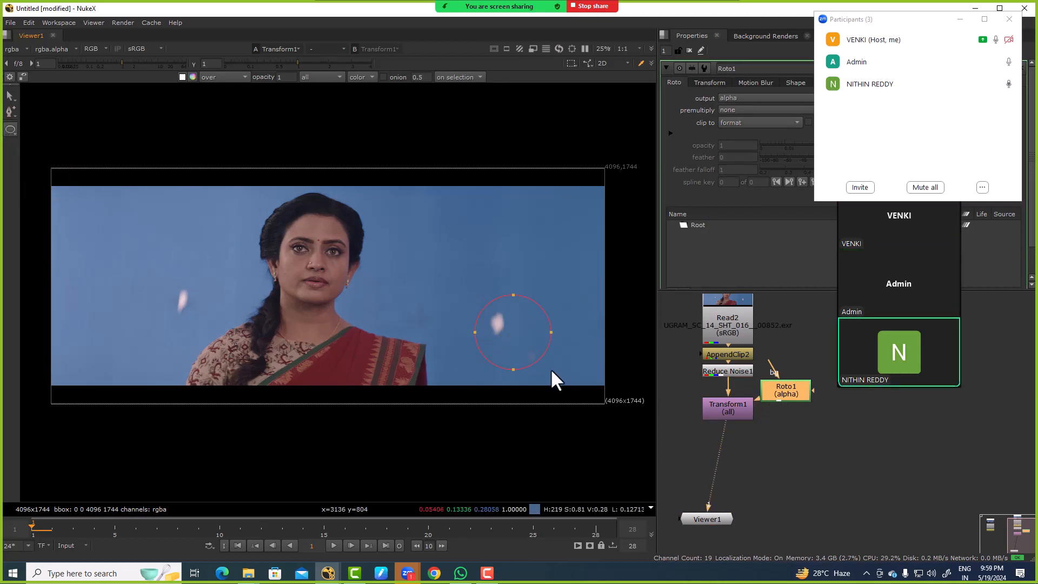
{"action": "left_click_drag", "start_coordinate": [552, 373], "coordinate": [552, 374]}
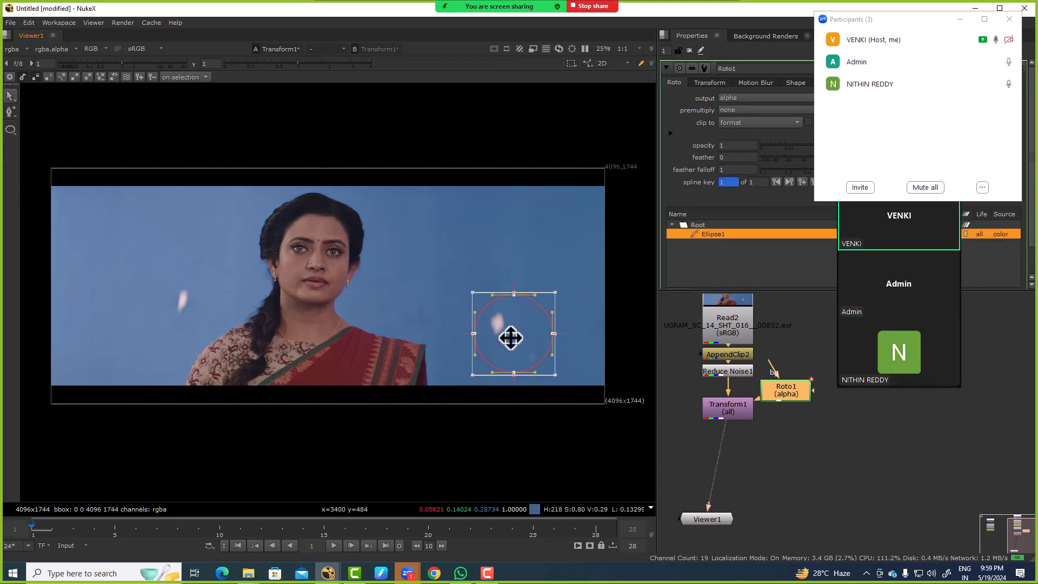
{"action": "scroll", "coordinate": [513, 336], "scroll_direction": "up", "scroll_amount": 2}
Step: Inspect the Transform1 node's settings and delete the node from the graph
{"action": "double_click", "coordinate": [742, 411]}
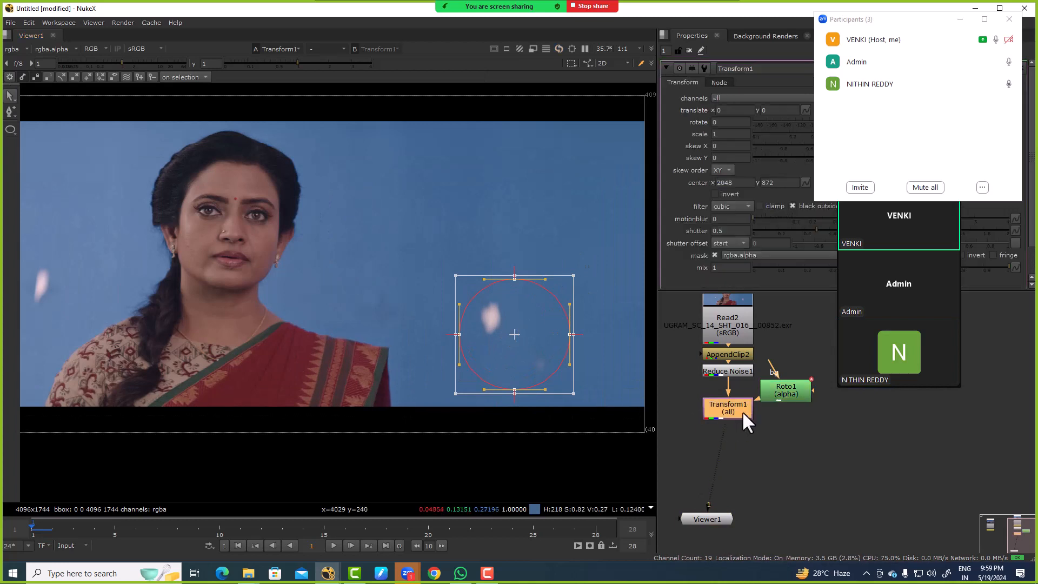
{"action": "left_click_drag", "start_coordinate": [857, 28], "coordinate": [886, 36]}
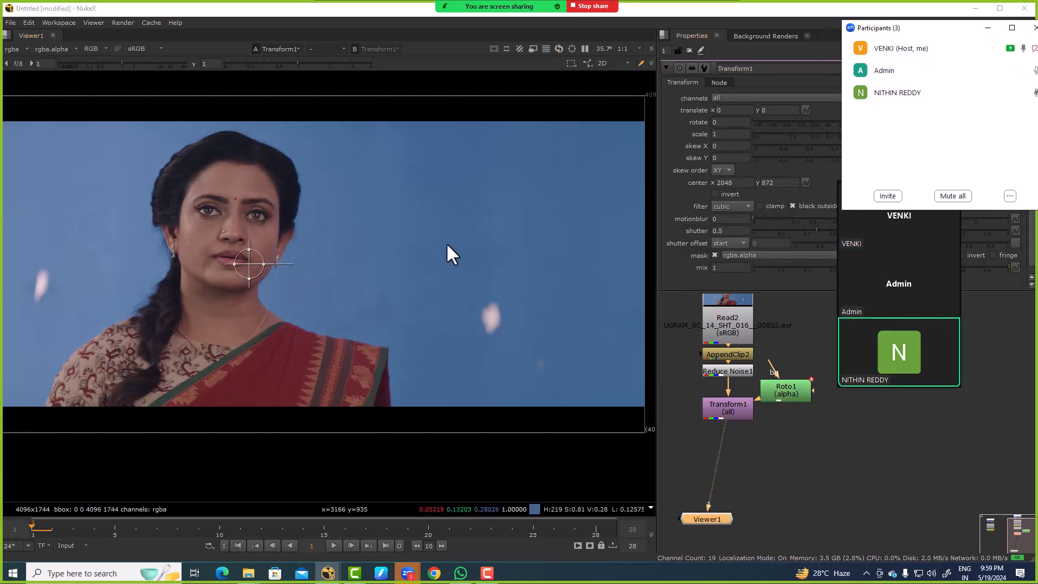
{"action": "key", "text": "f"}
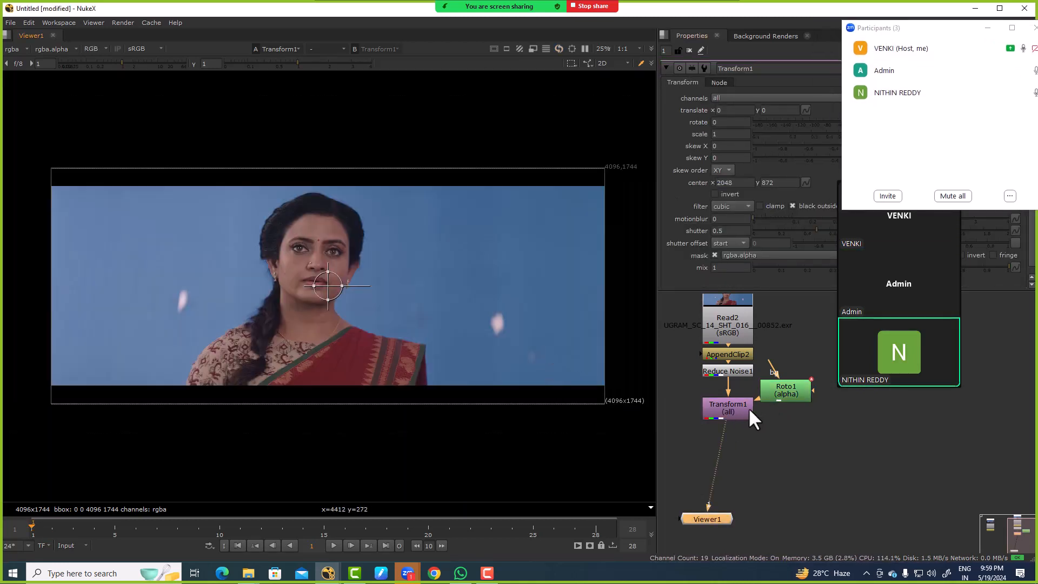
{"action": "left_click", "coordinate": [748, 408]}
{"action": "key", "text": "Delete"}
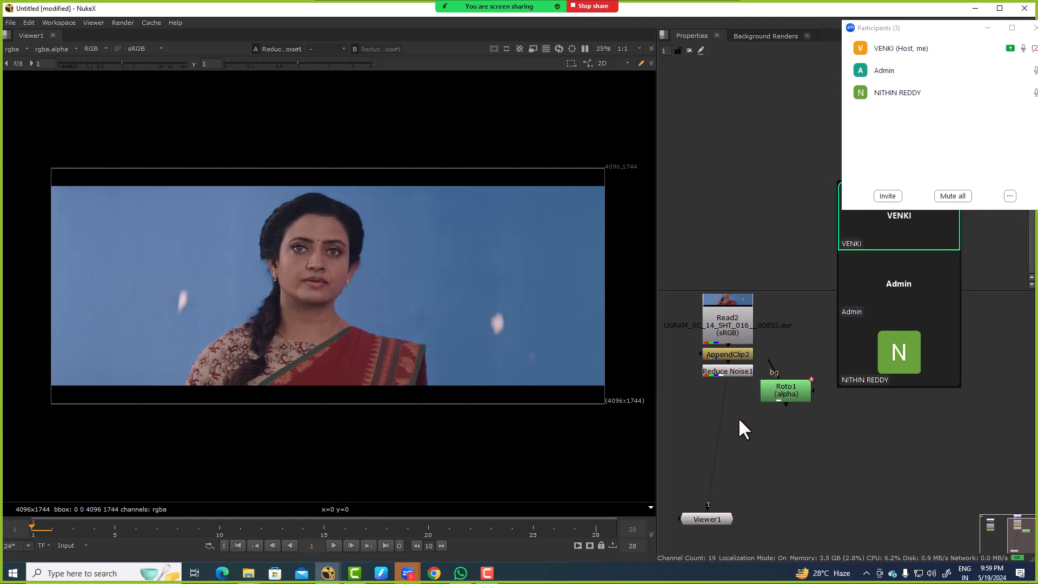
{"action": "key", "text": "Tab"}
{"action": "type", "text": "pol]"}
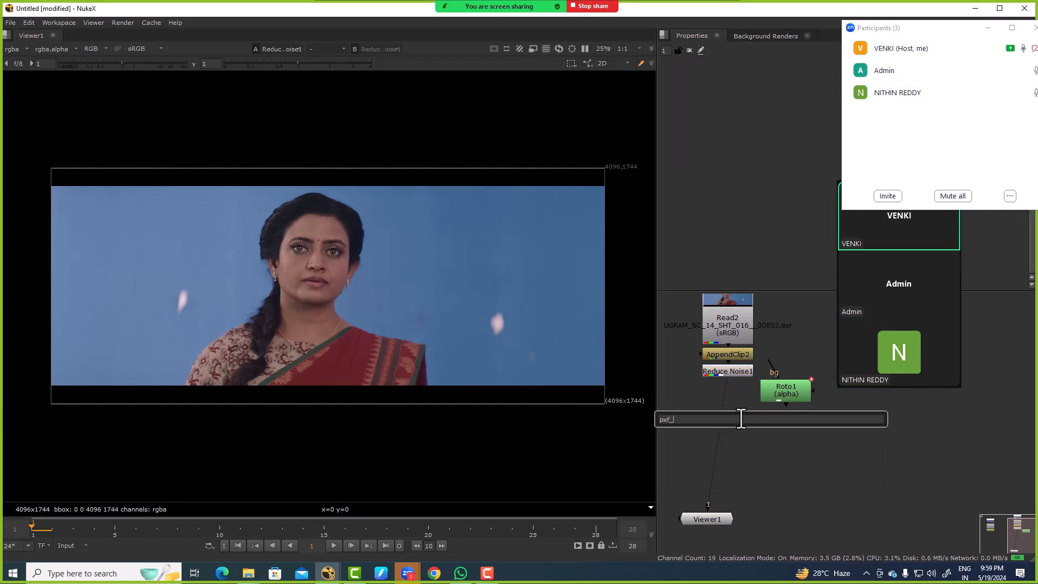
{"action": "key", "text": "Escape"}
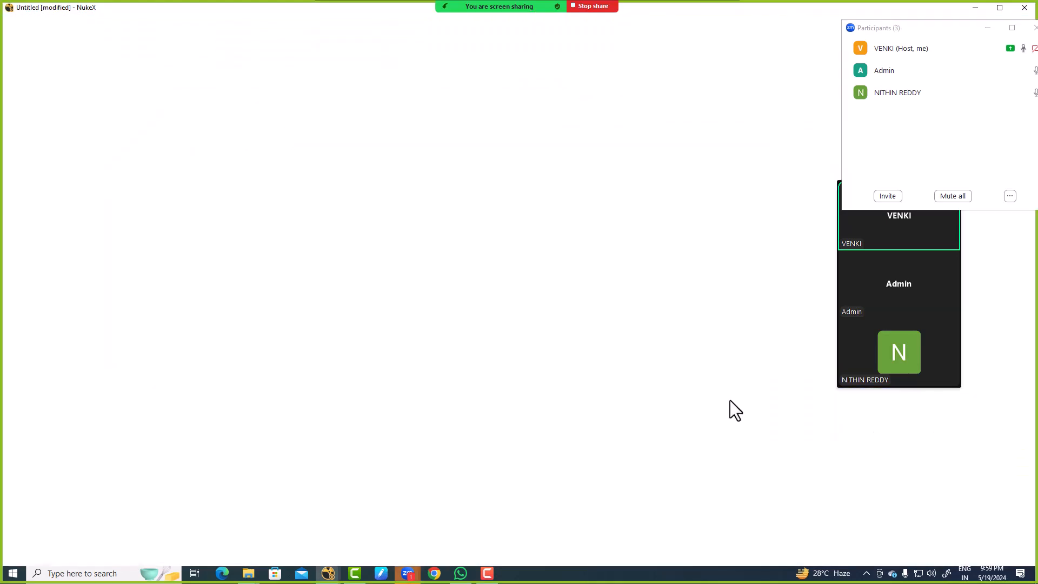
Step: In File Explorer, browse drive J: to the folder D DRIVE\work\IMP\IMP\Plugins\gizmos\PxF
{"action": "key", "text": "super+e"}
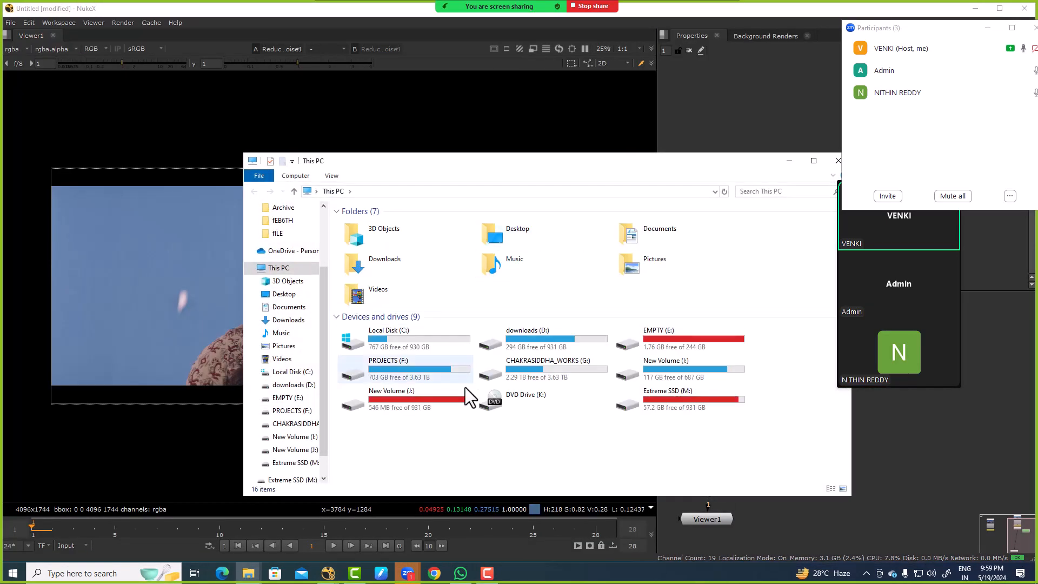
{"action": "double_click", "coordinate": [416, 398]}
{"action": "double_click", "coordinate": [361, 246]}
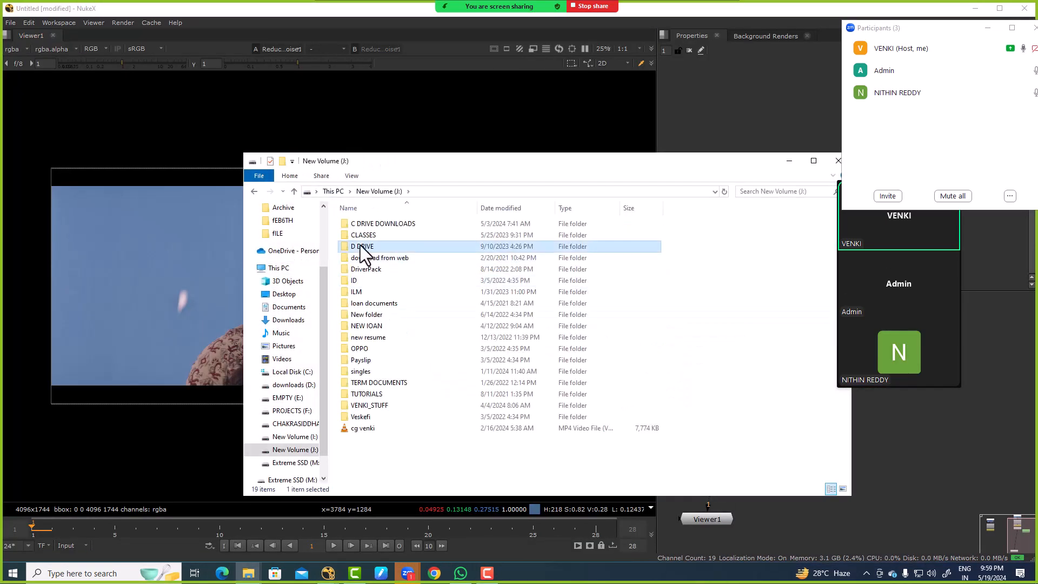
{"action": "double_click", "coordinate": [359, 246]}
{"action": "key", "text": "i"}
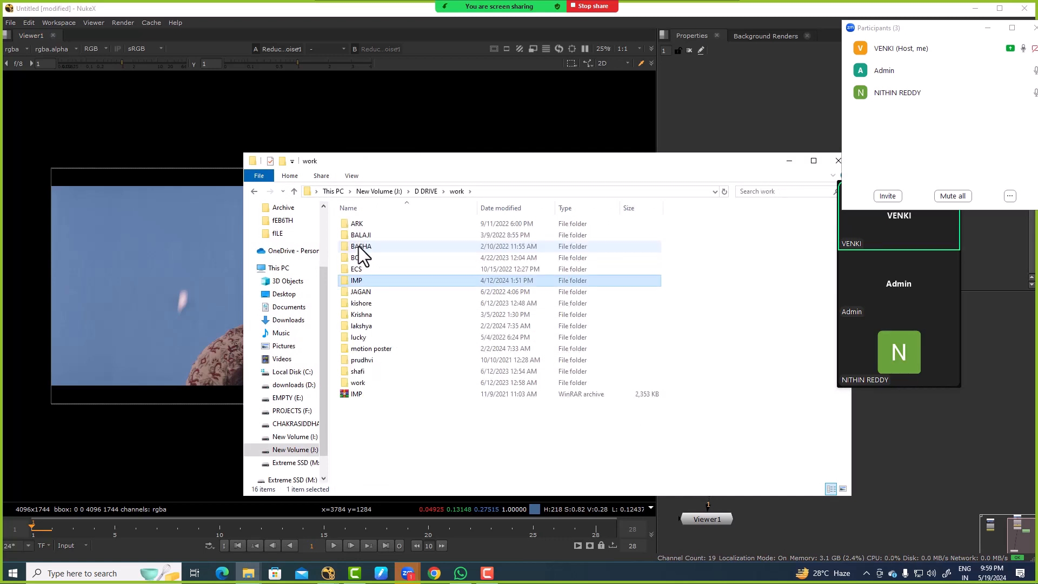
{"action": "key", "text": "Return"}
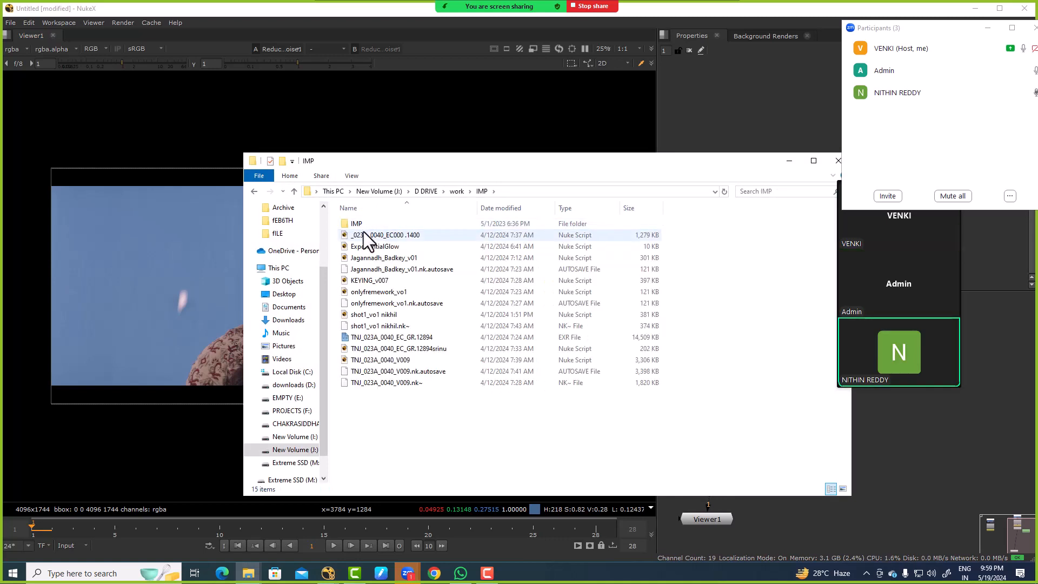
{"action": "double_click", "coordinate": [365, 227]}
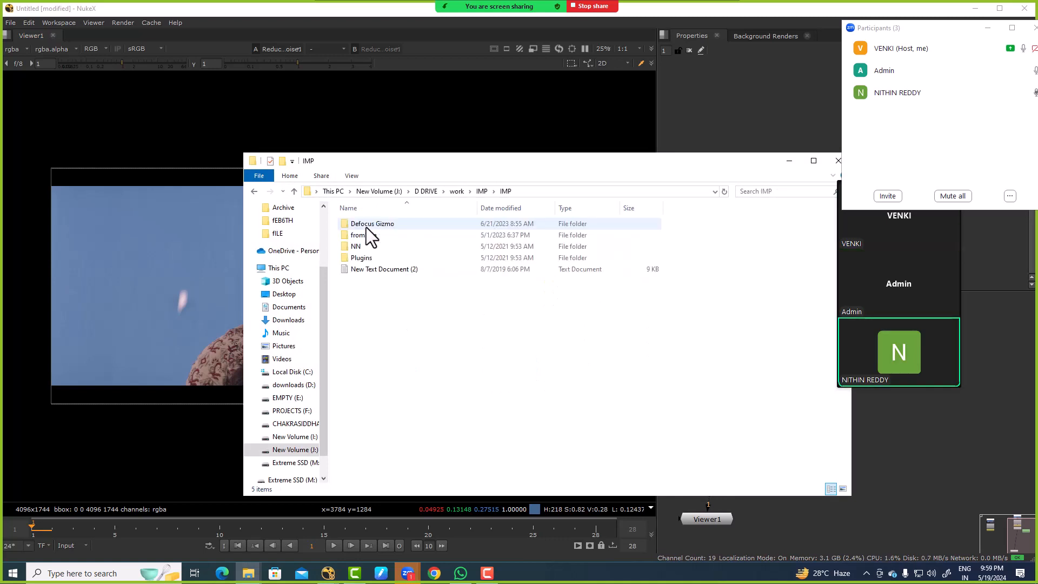
{"action": "double_click", "coordinate": [365, 255]}
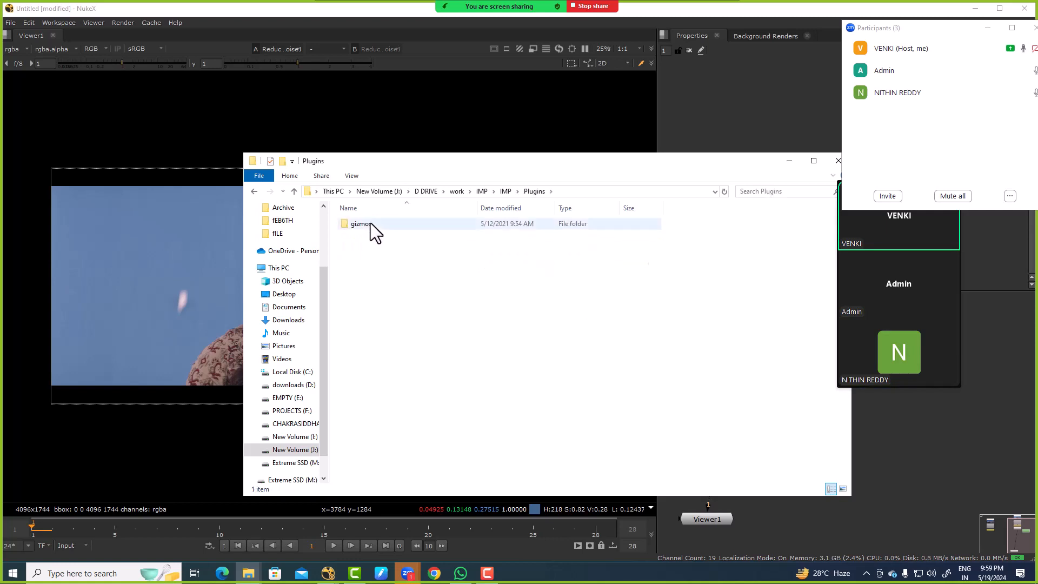
{"action": "double_click", "coordinate": [371, 223]}
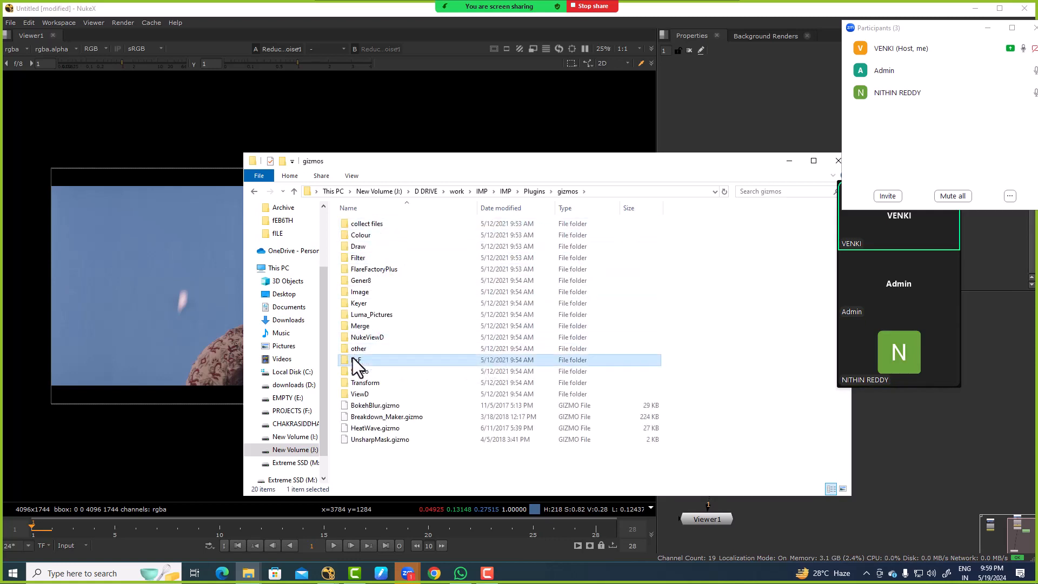
{"action": "double_click", "coordinate": [355, 359]}
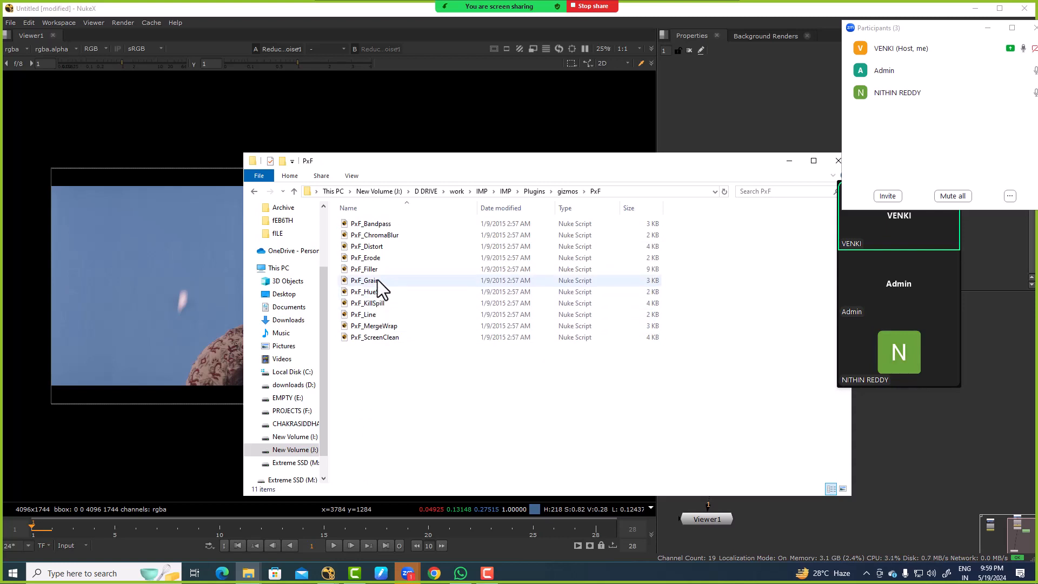
Step: Import the PxF_Filler script into the Nuke node graph and insert it between Reduce Noise1 and the Viewer, with Roto1 feeding its hole_mask
{"action": "key", "text": "alt+Tab"}
{"action": "left_click_drag", "start_coordinate": [363, 269], "coordinate": [782, 449]}
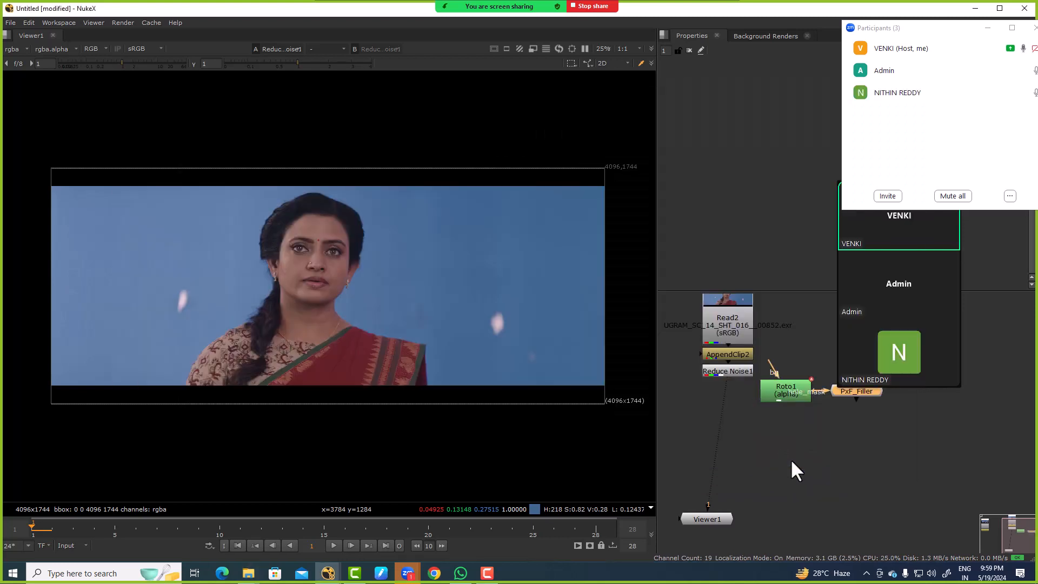
{"action": "left_click_drag", "start_coordinate": [864, 398], "coordinate": [774, 393]}
{"action": "left_click_drag", "start_coordinate": [774, 394], "coordinate": [818, 387]}
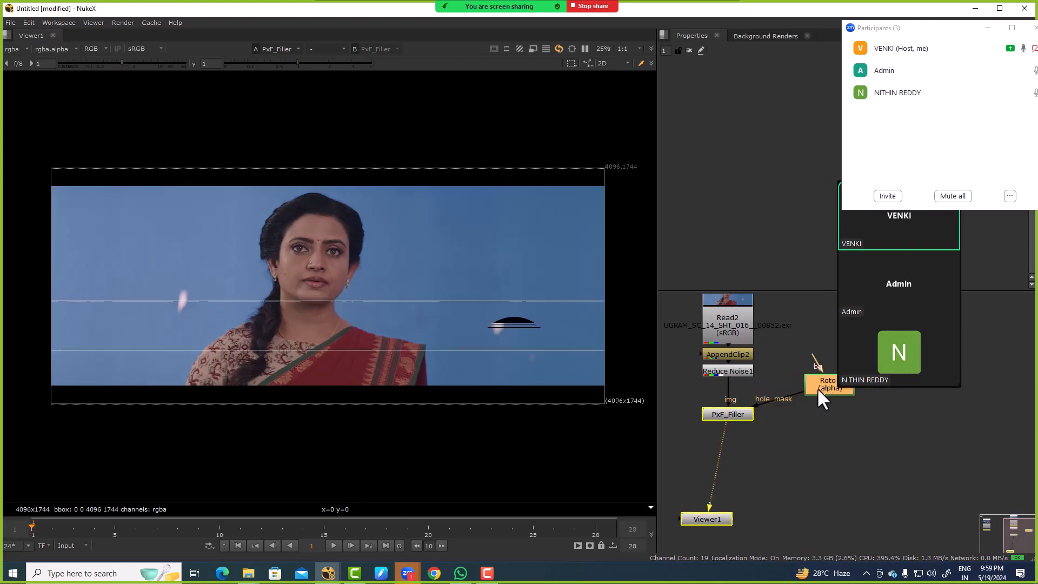
Step: Open the PxF_Filler properties, clear the meeting window off them and set the iterations to 8
{"action": "double_click", "coordinate": [817, 389]}
{"action": "double_click", "coordinate": [729, 415]}
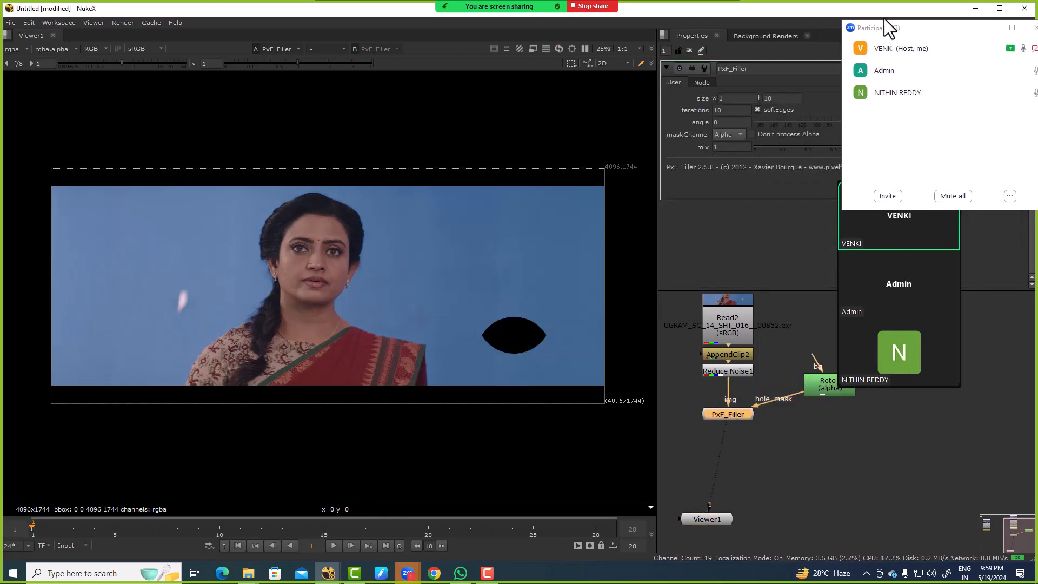
{"action": "left_click_drag", "start_coordinate": [884, 26], "coordinate": [928, 181]}
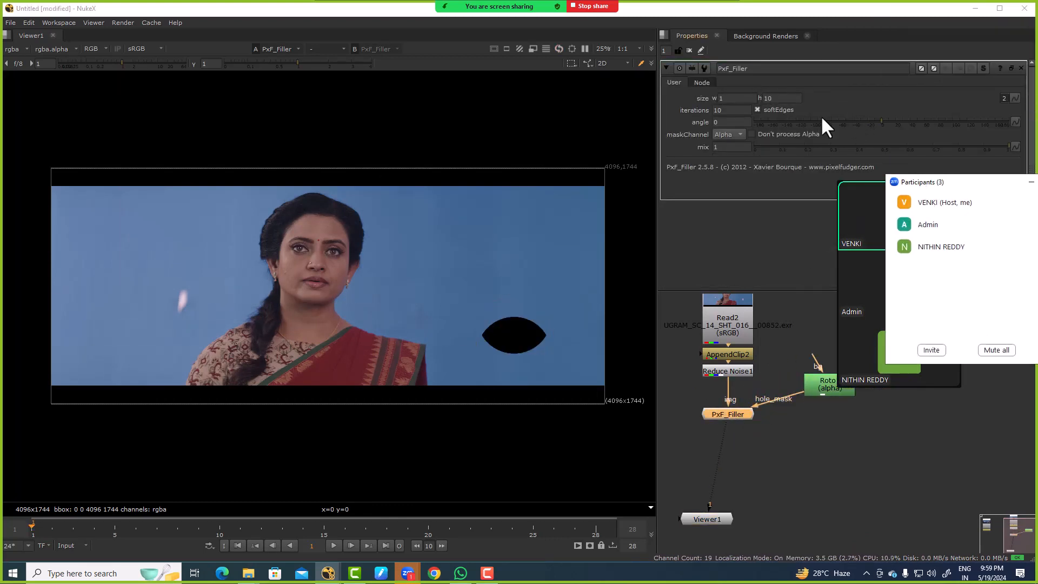
{"action": "left_click", "coordinate": [715, 110]}
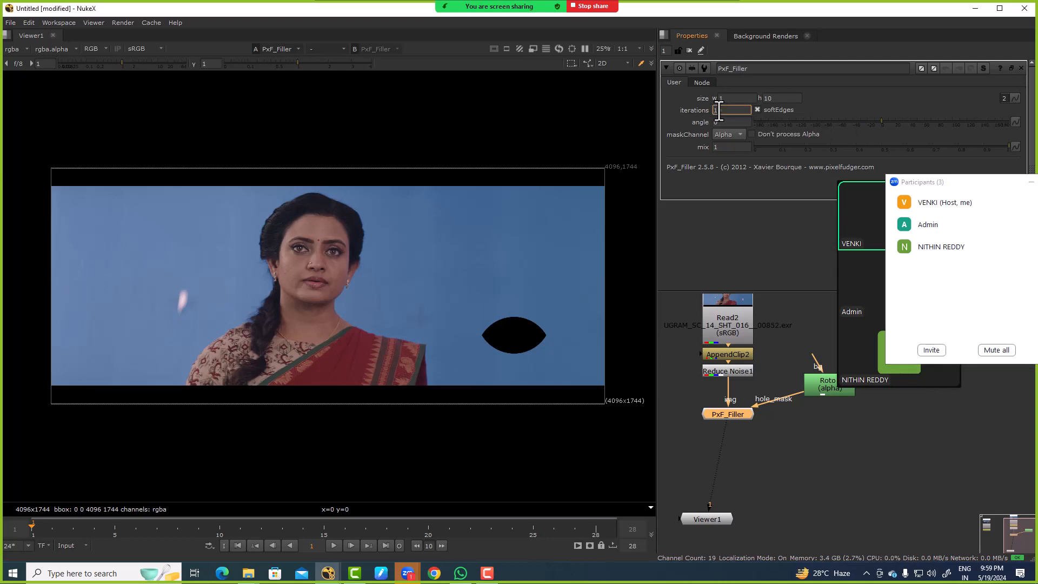
{"action": "middle_click_drag", "start_coordinate": [725, 110], "coordinate": [732, 110]}
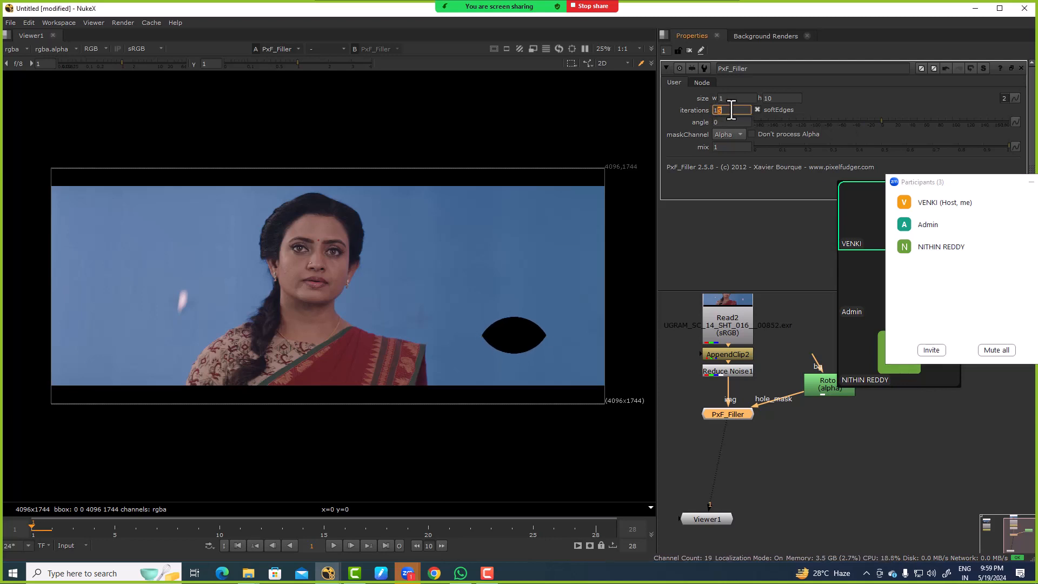
{"action": "scroll", "coordinate": [742, 113], "scroll_direction": "up", "scroll_amount": 6}
{"action": "scroll", "coordinate": [738, 108], "scroll_direction": "down", "scroll_amount": 2}
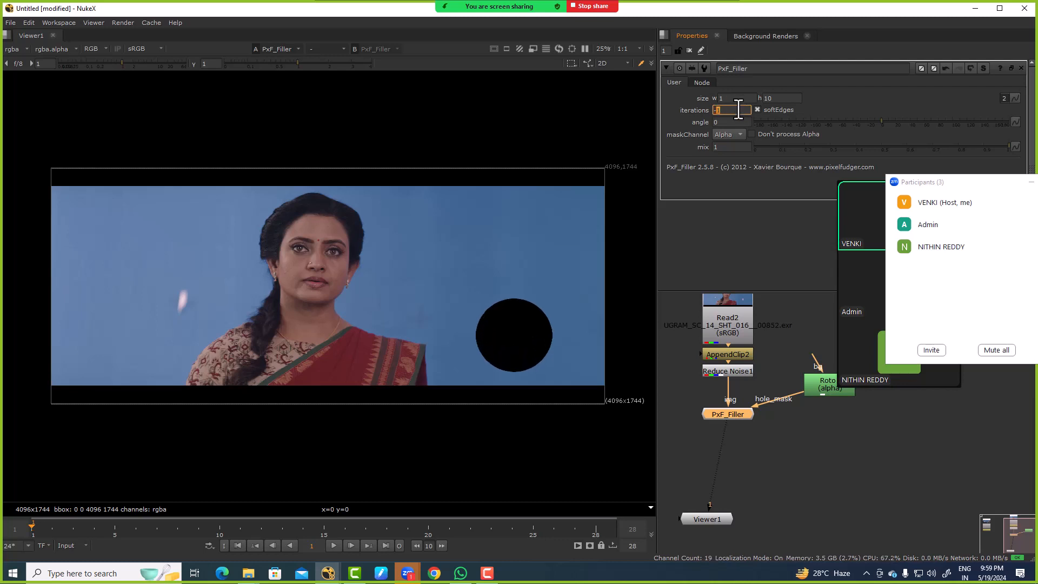
Step: Set the PxF_Filler angle to 22 and its size height to 24
{"action": "mouse_move", "coordinate": [879, 122]}
{"action": "left_mouse_down"}
{"action": "mouse_move", "coordinate": [913, 125]}
{"action": "mouse_move", "coordinate": [897, 123]}
{"action": "left_mouse_up"}
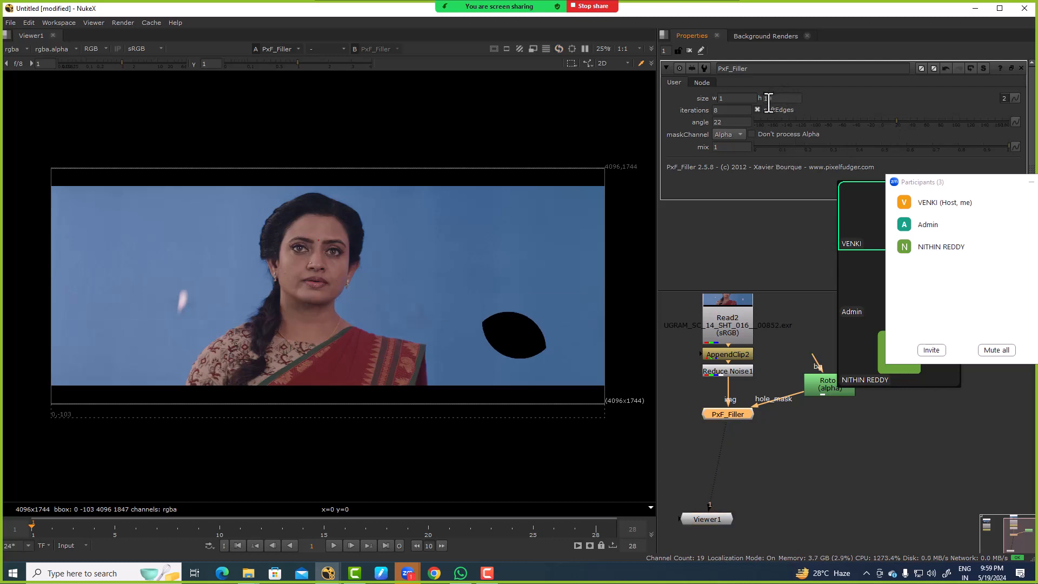
{"action": "scroll", "coordinate": [774, 99], "scroll_direction": "up", "scroll_amount": 2}
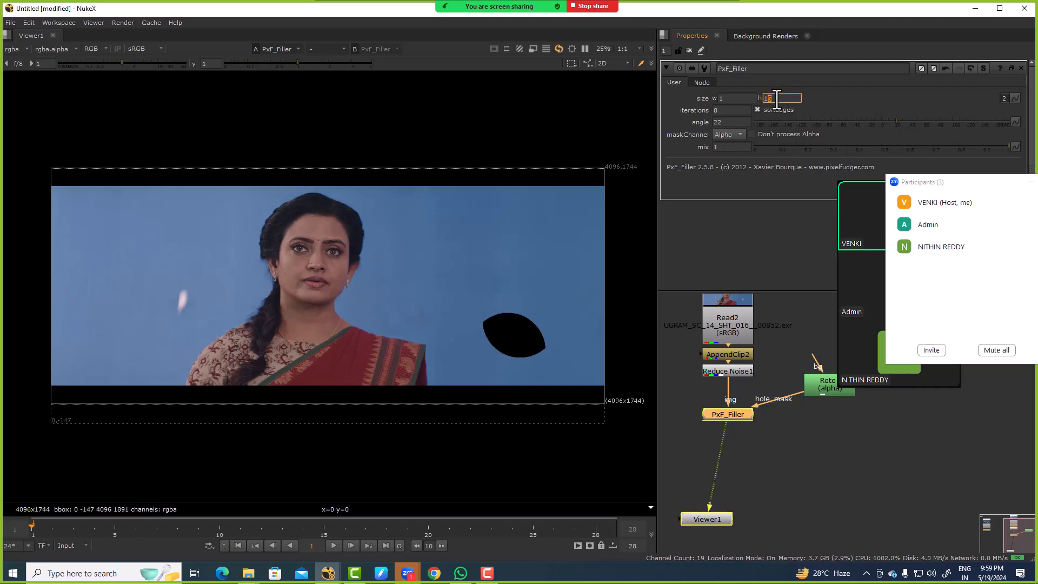
{"action": "scroll", "coordinate": [777, 99], "scroll_direction": "up", "scroll_amount": 4}
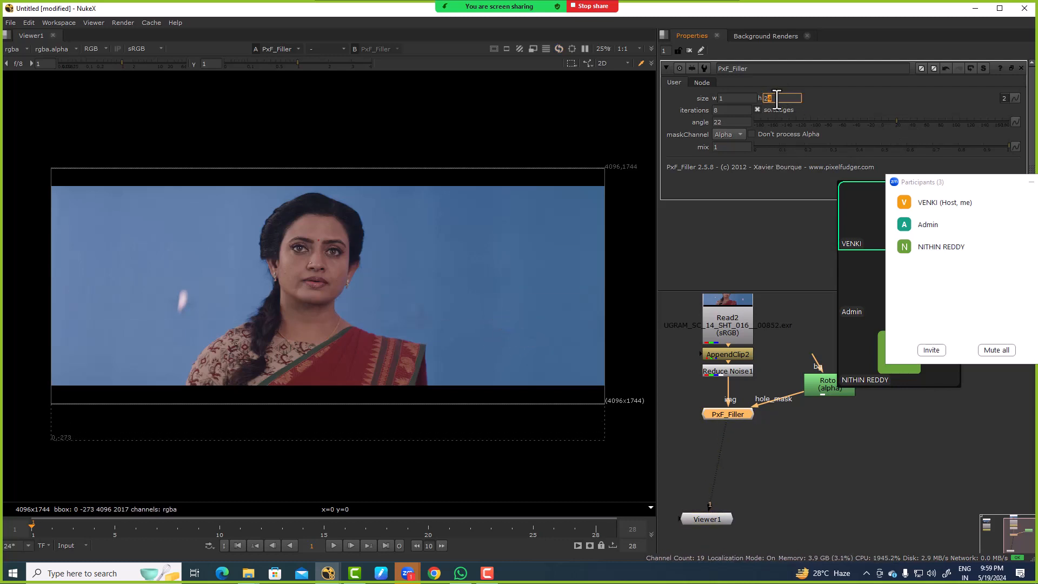
Step: Compare the Reduce Noise1 output with the PxF_Filler output in the viewer around the masked marker
{"action": "left_click", "coordinate": [729, 369]}
{"action": "key", "text": "1"}
{"action": "left_click", "coordinate": [746, 414]}
{"action": "key", "text": "1"}
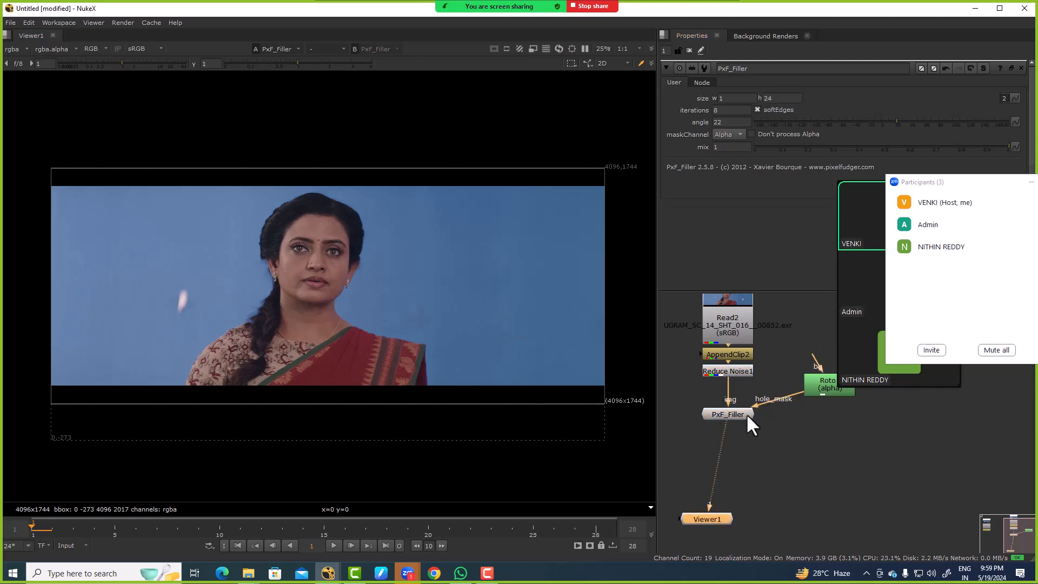
{"action": "left_click_drag", "start_coordinate": [386, 248], "coordinate": [557, 373]}
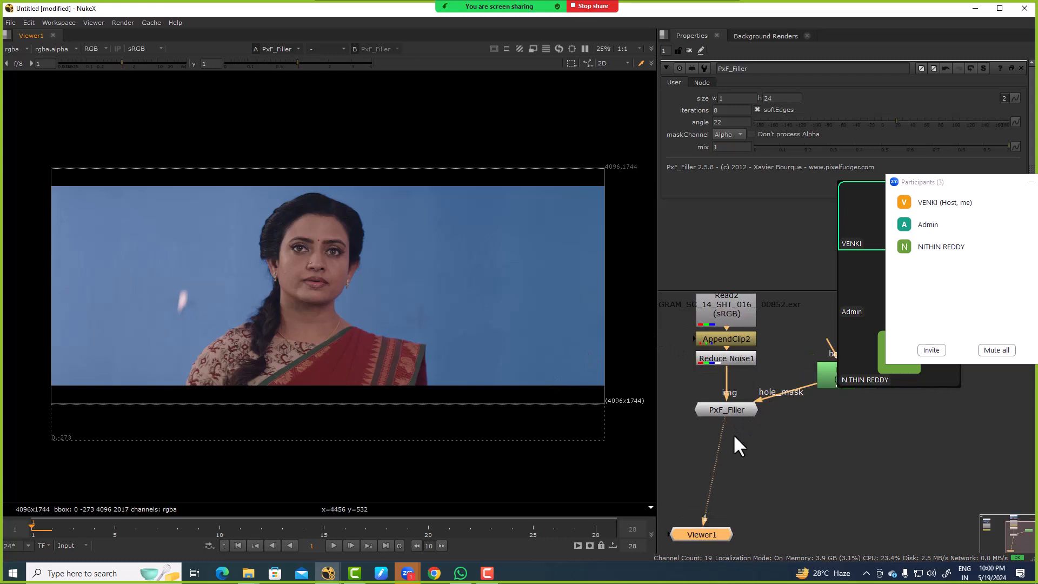
Step: Delete the PxF_Filler node from between Reduce Noise1 and the Viewer
{"action": "scroll", "coordinate": [733, 433], "scroll_direction": "up", "scroll_amount": 3}
{"action": "left_click", "coordinate": [733, 399]}
{"action": "key", "text": "Delete"}
{"action": "scroll", "coordinate": [736, 403], "scroll_direction": "down", "scroll_amount": 3}
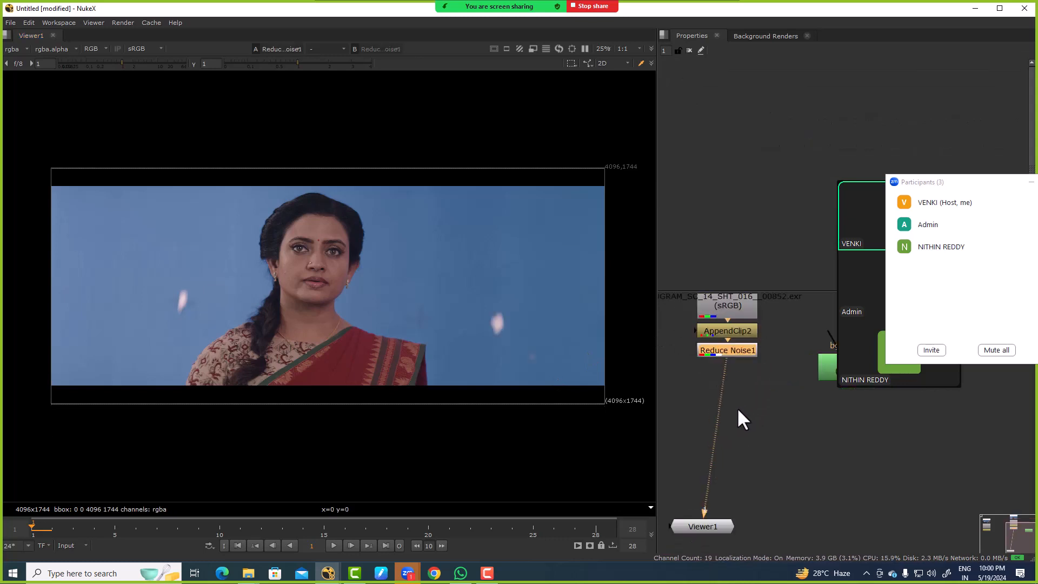
Step: Insert a TransformMasked node between Reduce Noise1 and Viewer1, connect its mask input to Roto1 and open the Roto1 properties
{"action": "key", "text": "Tab"}
{"action": "type", "text": "trans"}
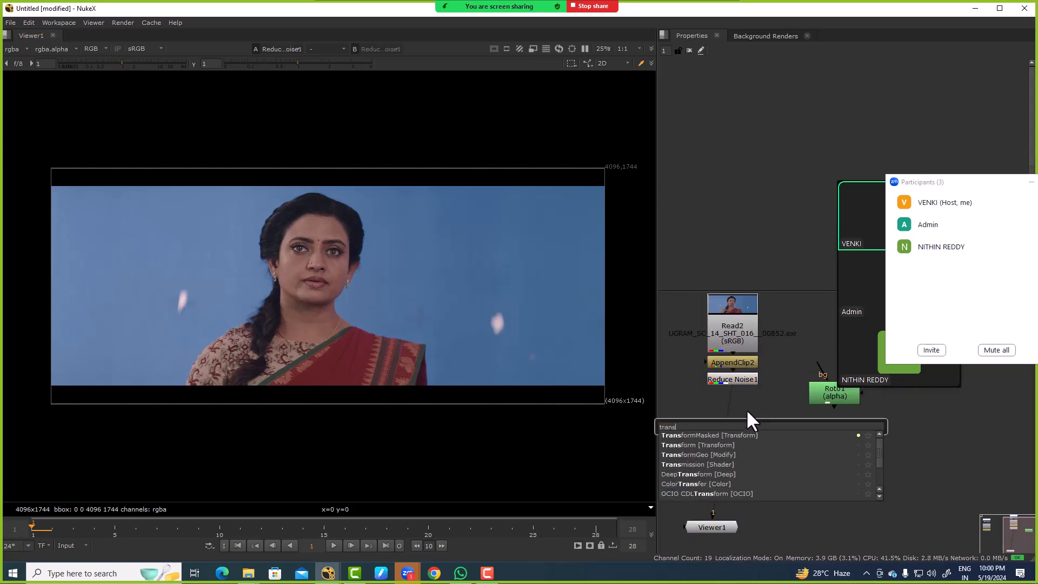
{"action": "key", "text": "Down"}
{"action": "key", "text": "Return"}
{"action": "left_click_drag", "start_coordinate": [753, 426], "coordinate": [832, 395]}
{"action": "left_click", "coordinate": [832, 395]}
{"action": "double_click", "coordinate": [832, 394]}
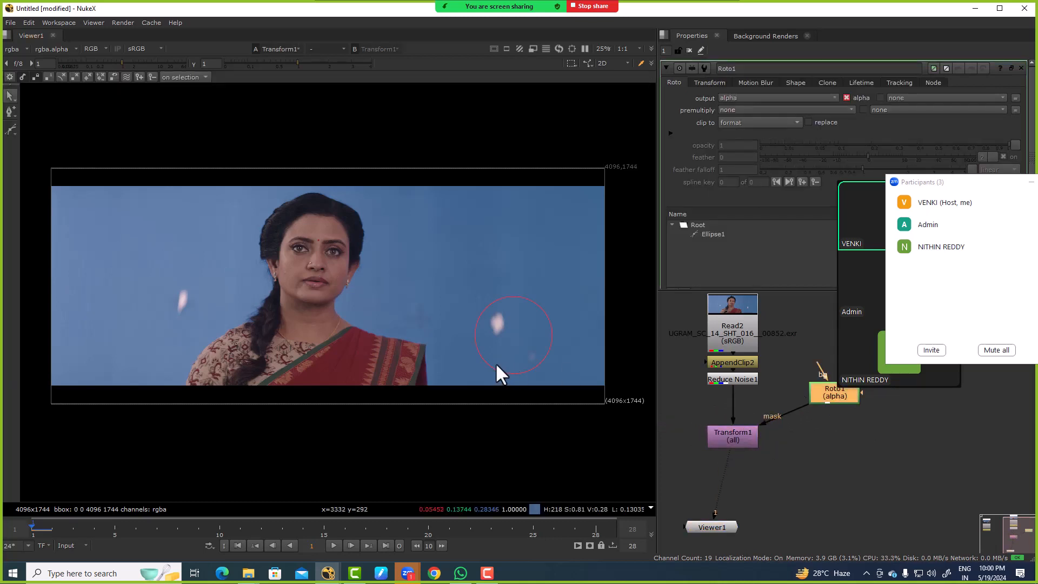
Step: Open the Transform1 properties and place its centre near the masked marker at about x 3336, y 488
{"action": "double_click", "coordinate": [726, 436]}
{"action": "left_click", "coordinate": [491, 358]}
{"action": "left_click_drag", "start_coordinate": [335, 284], "coordinate": [502, 338], "text": "ctrl"}
Step: Set Transform1's translate y to -483 and inspect the patched blue-screen area up close
{"action": "key", "text": "Down"}
{"action": "key", "text": "Down"}
{"action": "key", "text": "Down"}
{"action": "key", "text": "Down"}
{"action": "key", "text": "Down"}
{"action": "key", "text": "Down"}
{"action": "key", "text": "Down"}
{"action": "key", "text": "Down"}
{"action": "key", "text": "Down"}
{"action": "key", "text": "Down"}
{"action": "key", "text": "Down"}
{"action": "key", "text": "Down"}
{"action": "key", "text": "Down"}
{"action": "key", "text": "Down"}
{"action": "key", "text": "Down"}
{"action": "key", "text": "Down"}
{"action": "key", "text": "Down"}
{"action": "key", "text": "Down"}
{"action": "key", "text": "Down"}
{"action": "key", "text": "Down"}
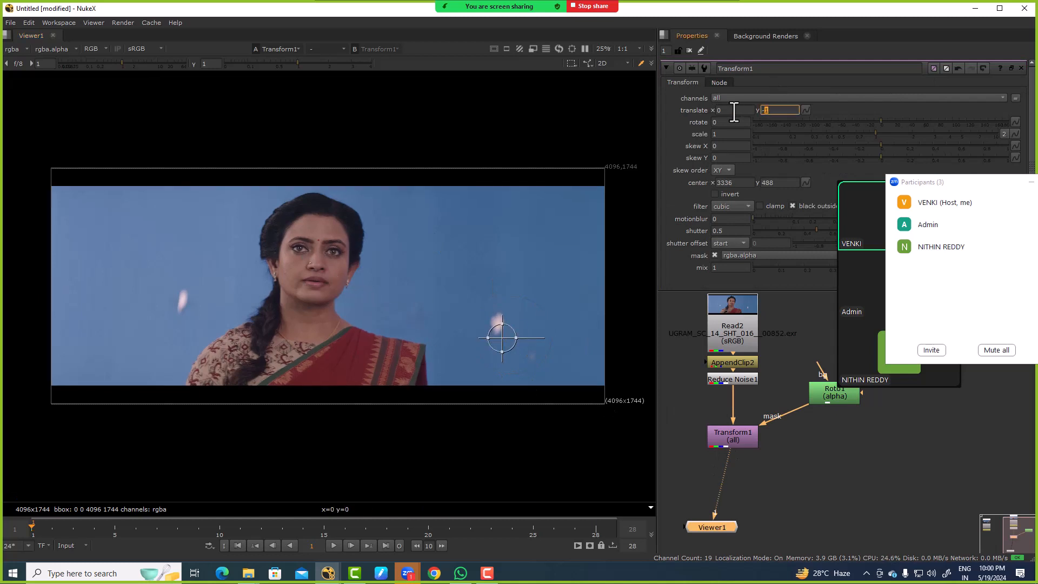
{"action": "key", "text": "Down"}
{"action": "key", "text": "Down"}
{"action": "key", "text": "Down"}
{"action": "key", "text": "Down"}
{"action": "key", "text": "Down"}
{"action": "key", "text": "Down"}
{"action": "key", "text": "Down"}
{"action": "key", "text": "Down"}
{"action": "key", "text": "Down"}
{"action": "key", "text": "Down"}
{"action": "key", "text": "Down"}
{"action": "key", "text": "Down"}
{"action": "key", "text": "Down"}
{"action": "key", "text": "Down"}
{"action": "key", "text": "Down"}
{"action": "key", "text": "Down"}
{"action": "key", "text": "Down"}
{"action": "key", "text": "Down"}
{"action": "key", "text": "Down"}
{"action": "key", "text": "Down"}
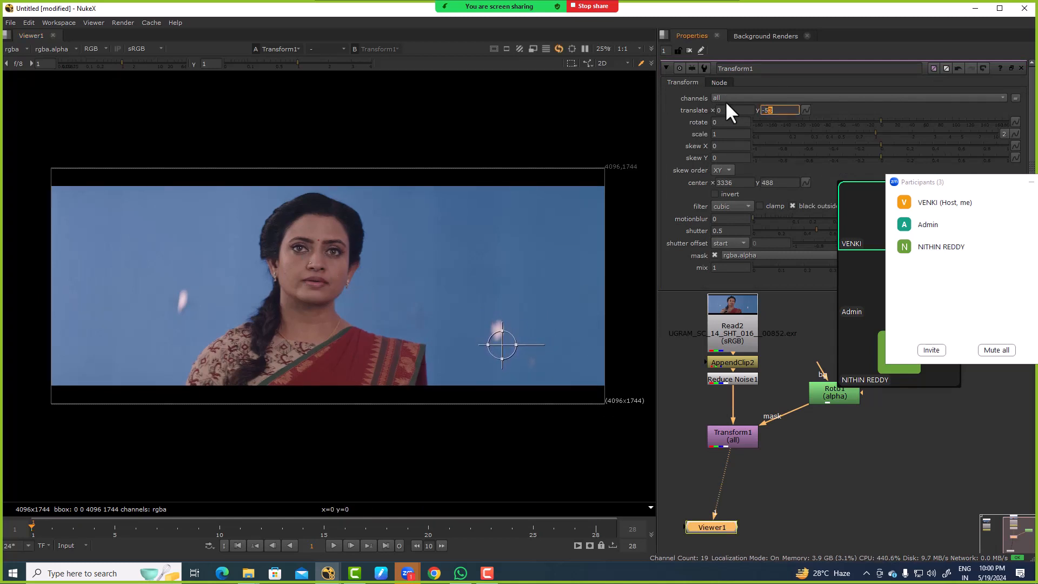
{"action": "key", "text": "Down"}
{"action": "key", "text": "Down"}
{"action": "key", "text": "Down"}
{"action": "key", "text": "Down"}
{"action": "key", "text": "Down"}
{"action": "key", "text": "Down"}
{"action": "key", "text": "Down"}
{"action": "key", "text": "Down"}
{"action": "key", "text": "Down"}
{"action": "key", "text": "Down"}
{"action": "key", "text": "Down"}
{"action": "key", "text": "Down"}
{"action": "key", "text": "Down"}
{"action": "key", "text": "Down"}
{"action": "key", "text": "Down"}
{"action": "key", "text": "Down"}
{"action": "key", "text": "Down"}
{"action": "key", "text": "Down"}
{"action": "key", "text": "Down"}
{"action": "key", "text": "Down"}
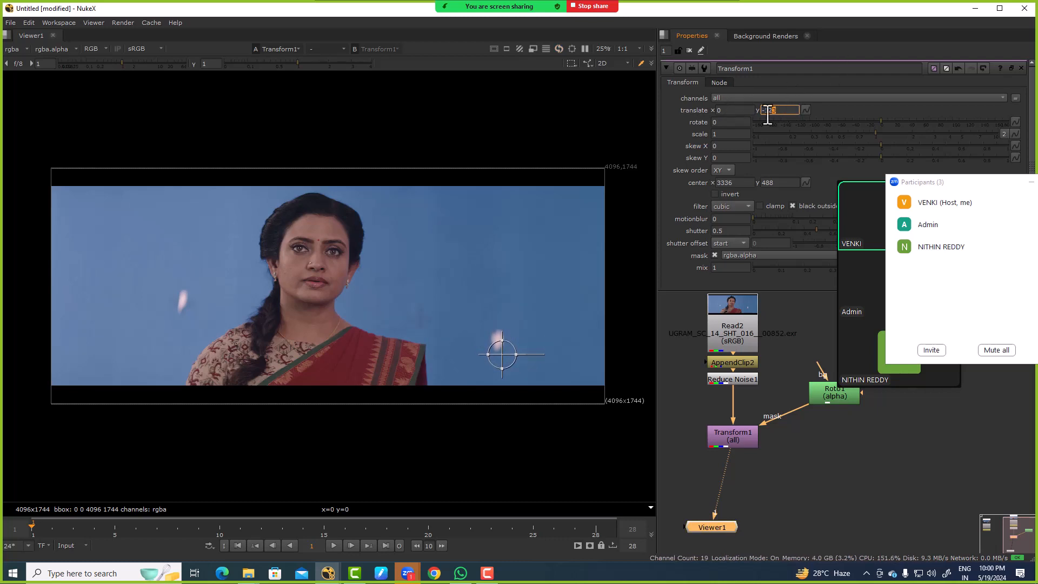
{"action": "key", "text": "Down"}
{"action": "key", "text": "Down"}
{"action": "key", "text": "Down"}
{"action": "key", "text": "Down"}
{"action": "key", "text": "Down"}
{"action": "key", "text": "Down"}
{"action": "key", "text": "Down"}
{"action": "key", "text": "Down"}
{"action": "key", "text": "Down"}
{"action": "key", "text": "Down"}
{"action": "key", "text": "Down"}
{"action": "key", "text": "Down"}
{"action": "key", "text": "Down"}
{"action": "key", "text": "Down"}
{"action": "key", "text": "Down"}
{"action": "key", "text": "Down"}
{"action": "key", "text": "Down"}
{"action": "key", "text": "Down"}
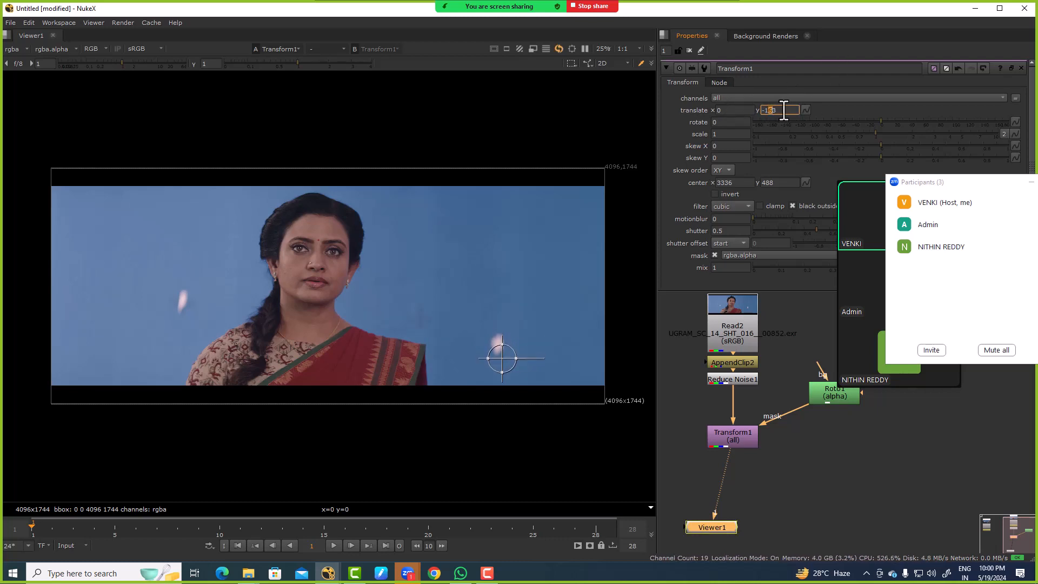
{"action": "key", "text": "Down"}
{"action": "key", "text": "Down"}
{"action": "key", "text": "Down"}
{"action": "key", "text": "Down"}
{"action": "key", "text": "Down"}
{"action": "key", "text": "Down"}
{"action": "key", "text": "Down"}
{"action": "key", "text": "Down"}
{"action": "key", "text": "Down"}
{"action": "key", "text": "Down"}
{"action": "key", "text": "Down"}
{"action": "key", "text": "Down"}
{"action": "key", "text": "Down"}
{"action": "key", "text": "Down"}
{"action": "key", "text": "Down"}
{"action": "key", "text": "Down"}
{"action": "key", "text": "Down"}
{"action": "key", "text": "Down"}
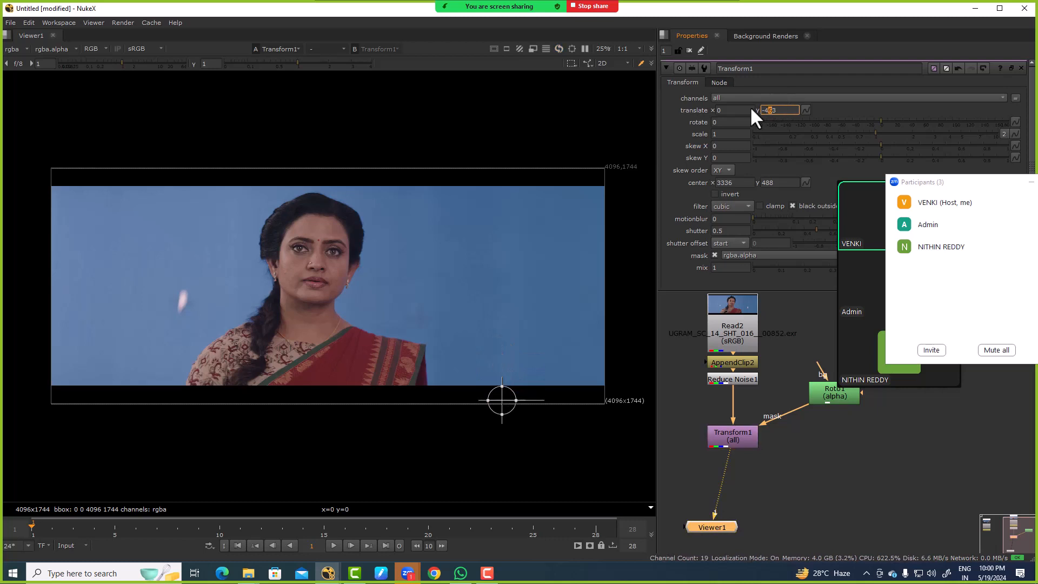
{"action": "scroll", "coordinate": [560, 313], "scroll_direction": "up", "scroll_amount": 2}
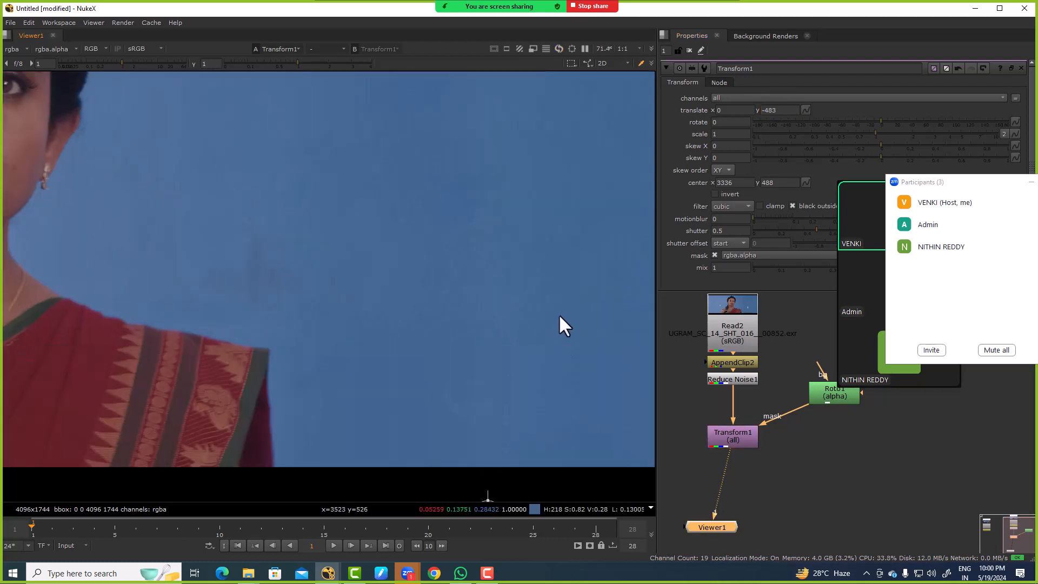
{"action": "scroll", "coordinate": [493, 297], "scroll_direction": "down", "scroll_amount": 2}
Step: View the Reduce Noise1 output and draw a second Roto1 ellipse around the white marker beside the woman's braid
{"action": "middle_click_drag", "start_coordinate": [758, 428], "coordinate": [749, 398]}
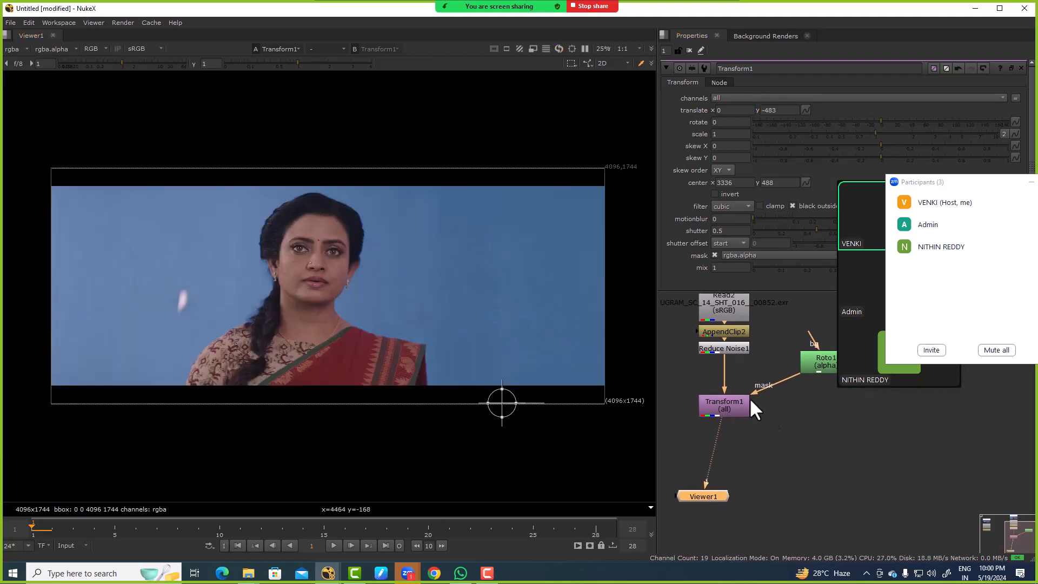
{"action": "left_click", "coordinate": [715, 347]}
{"action": "key", "text": "1"}
{"action": "double_click", "coordinate": [816, 358]}
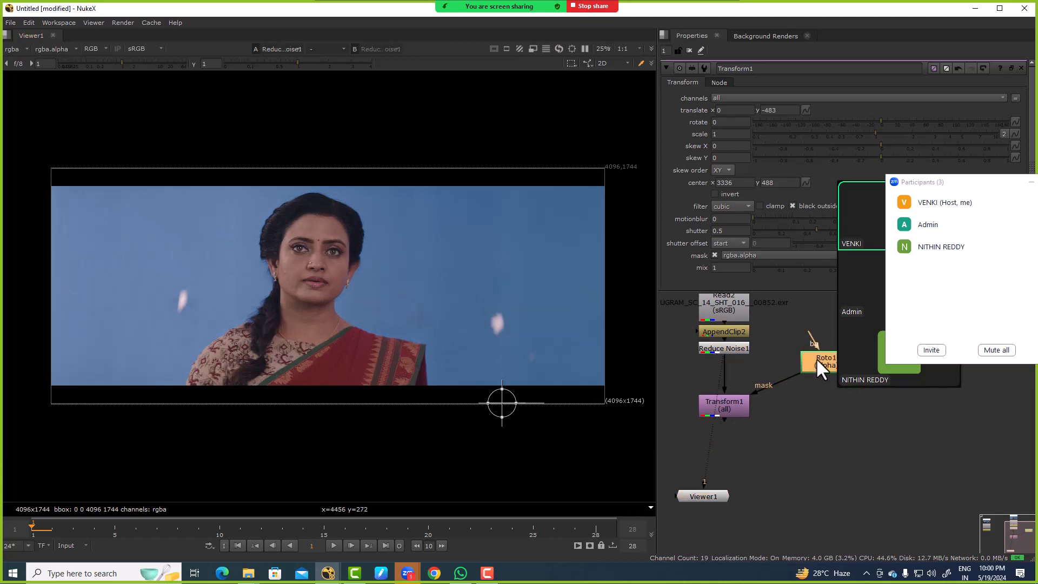
{"action": "left_click_drag", "start_coordinate": [12, 125], "coordinate": [41, 163]}
{"action": "left_click", "coordinate": [41, 162]}
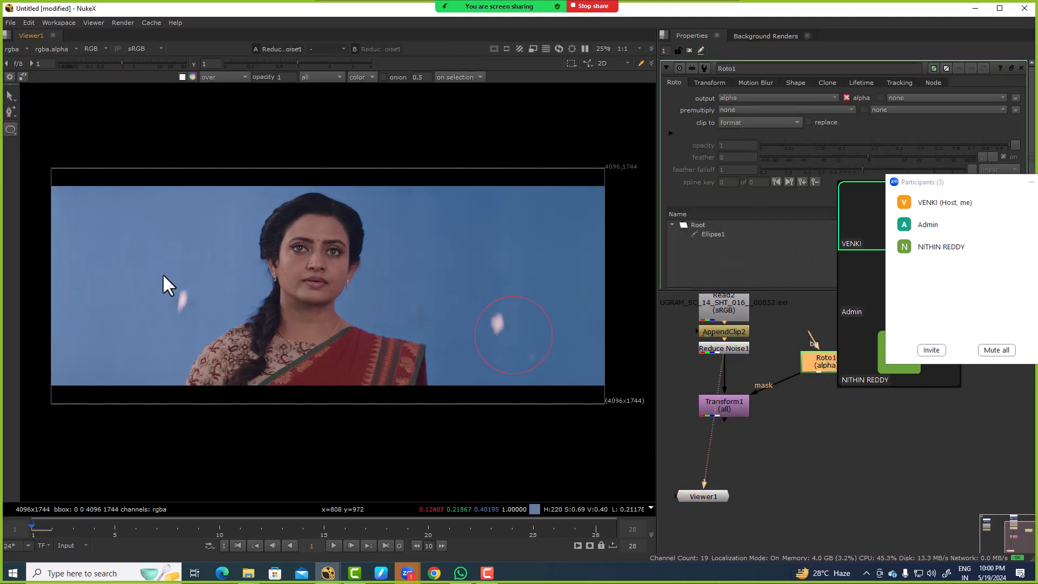
{"action": "left_click_drag", "start_coordinate": [167, 284], "coordinate": [214, 322]}
Step: View the Transform1 output with overlays hidden, check the patches on frames 28 and 1, and show the overlays again
{"action": "left_click", "coordinate": [735, 404]}
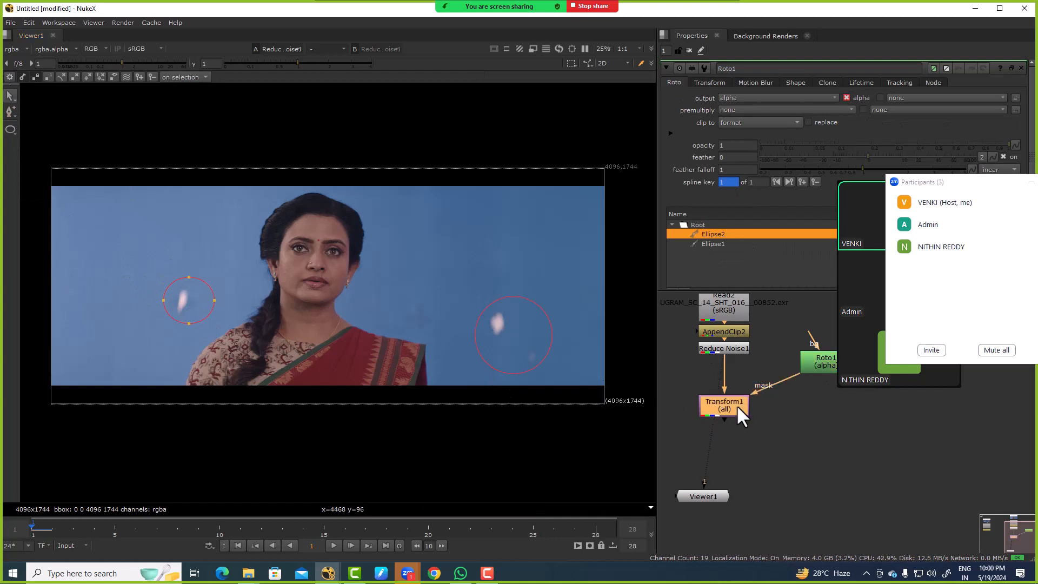
{"action": "key", "text": "1"}
{"action": "left_click", "coordinate": [416, 300]}
{"action": "key", "text": "o"}
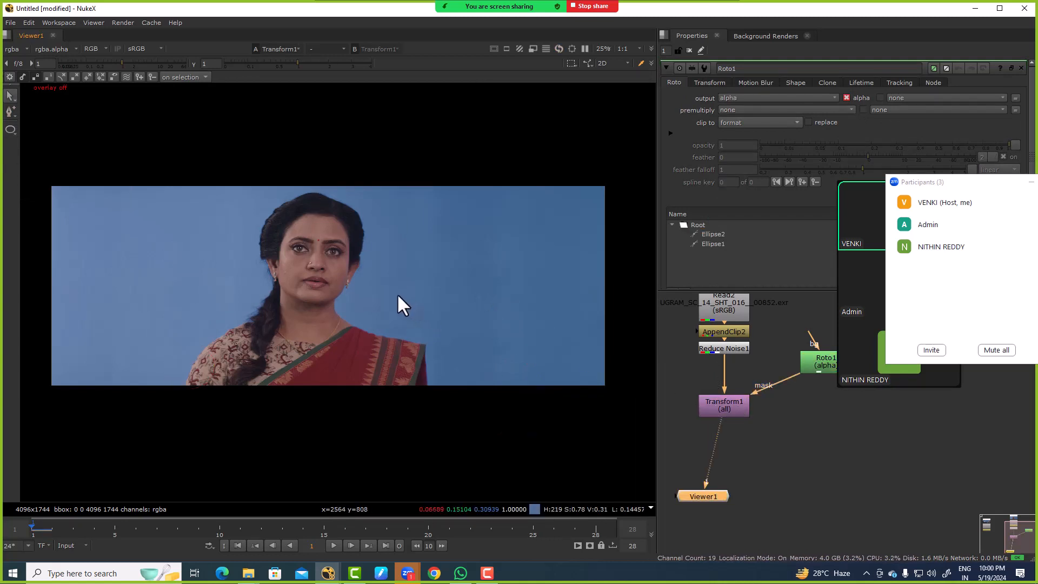
{"action": "key", "text": "Left"}
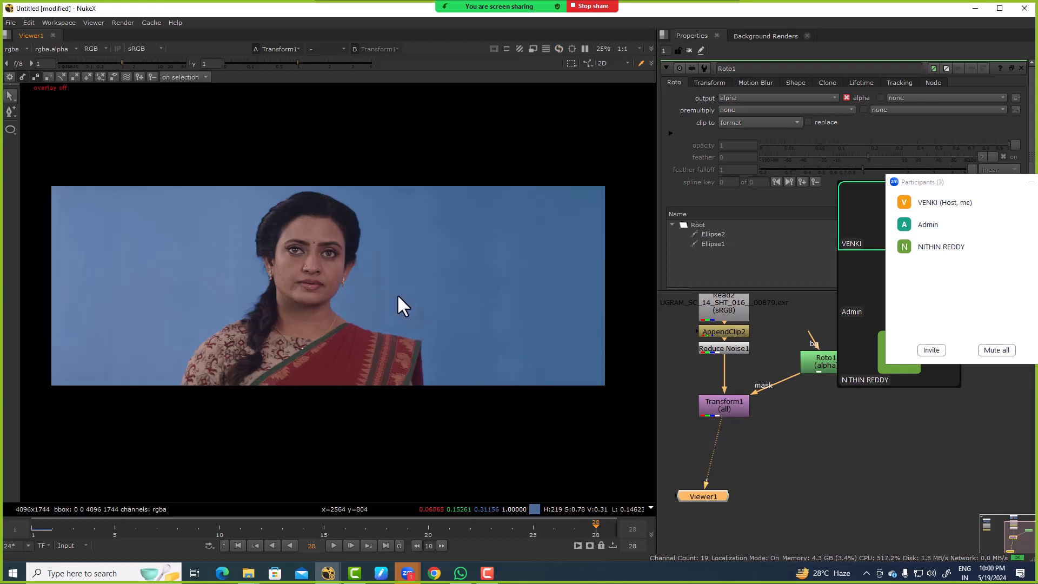
{"action": "key", "text": "Right"}
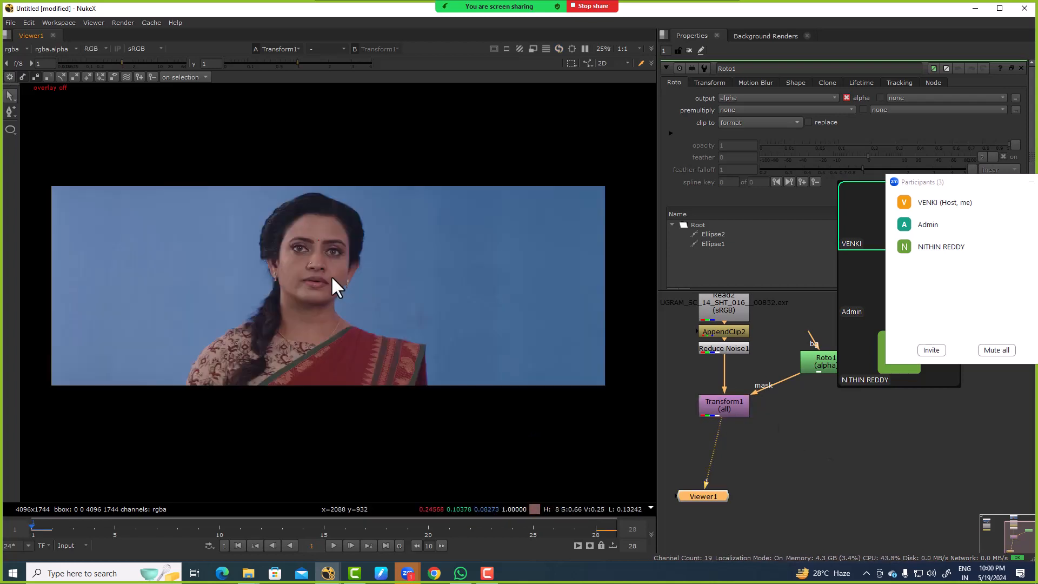
{"action": "key", "text": "o"}
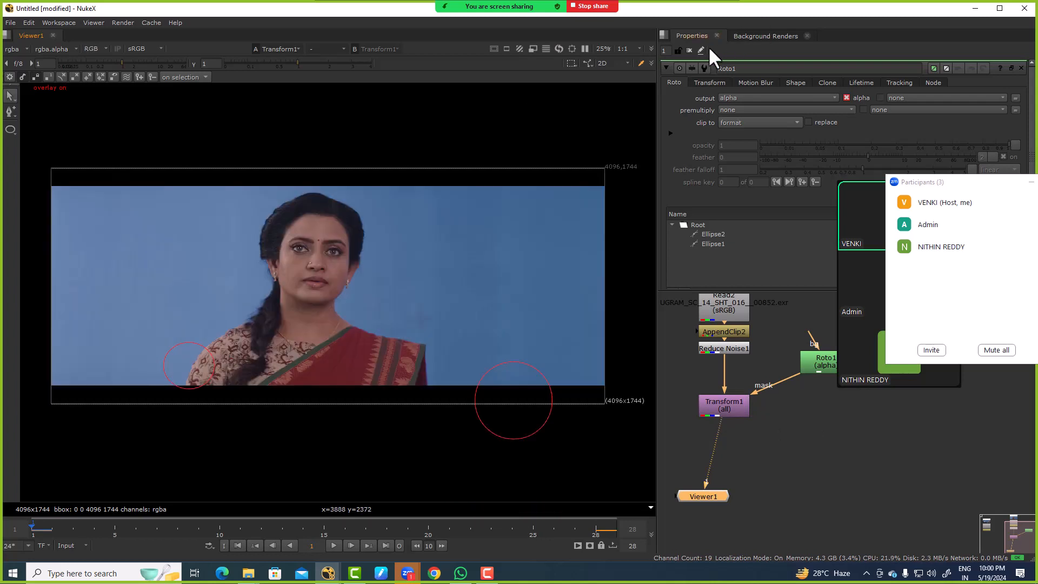
Step: Close all open node properties and align Viewer1 directly below Transform1 in the node graph
{"action": "left_click", "coordinate": [685, 50]}
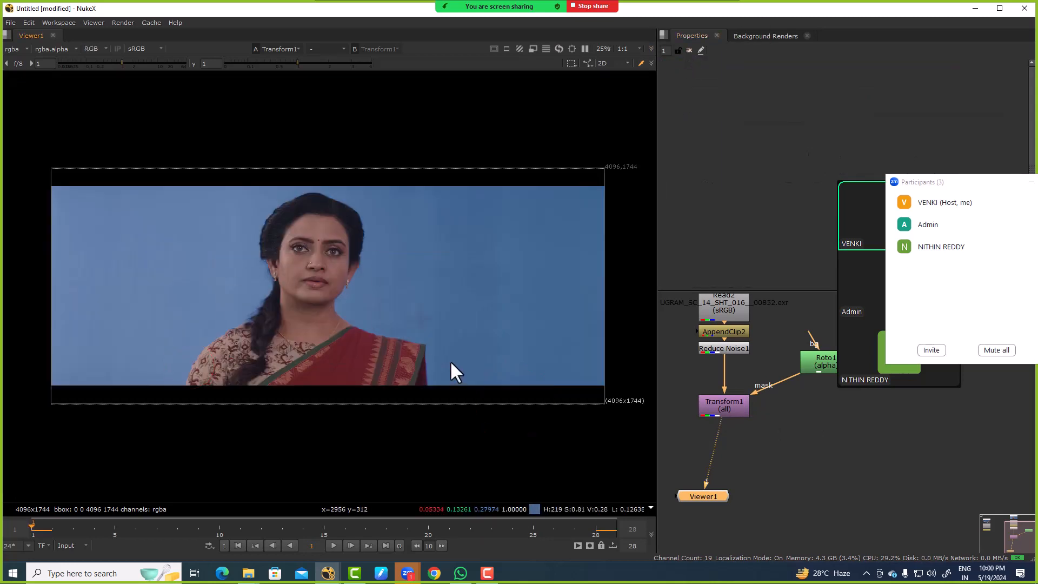
{"action": "middle_click_drag", "start_coordinate": [691, 462], "coordinate": [676, 409]}
{"action": "scroll", "coordinate": [676, 410], "scroll_direction": "down", "scroll_amount": 3}
{"action": "left_click_drag", "start_coordinate": [693, 433], "coordinate": [705, 472]}
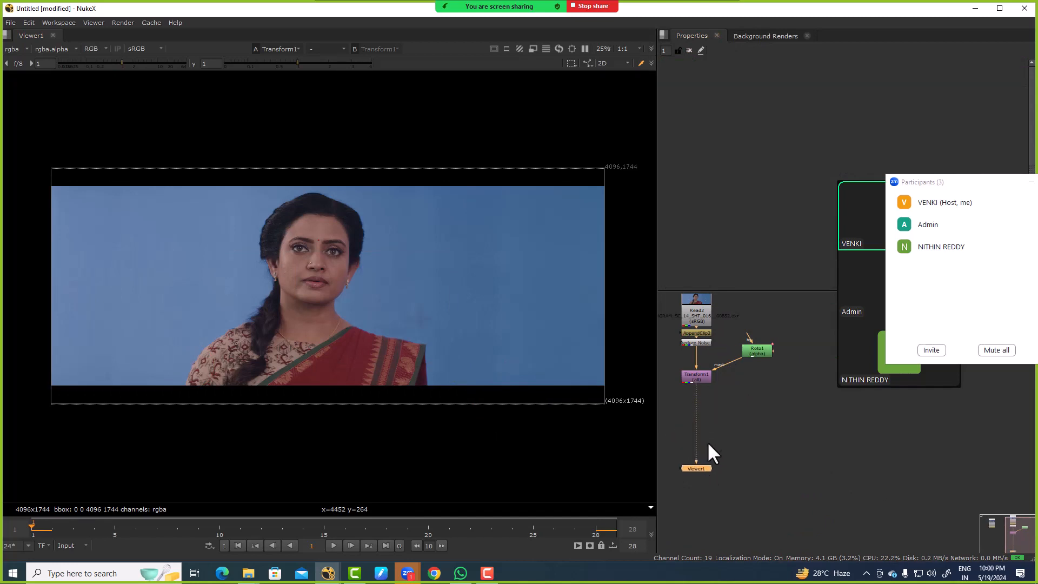
Step: Add an IBKColour keyer node and insert it between Transform1 and Viewer1
{"action": "middle_click_drag", "start_coordinate": [726, 412], "coordinate": [759, 381]}
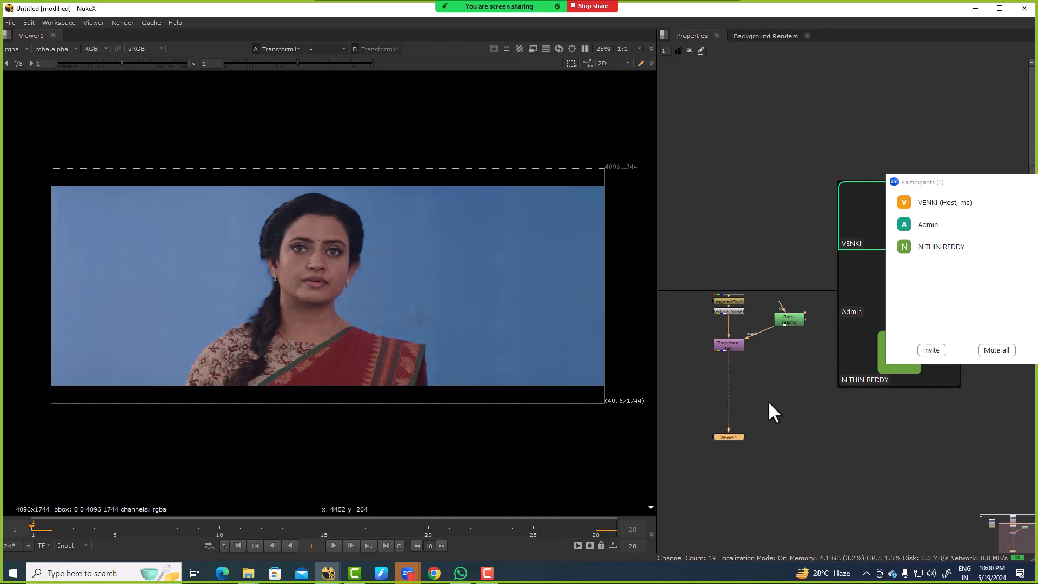
{"action": "left_click", "coordinate": [777, 384]}
{"action": "key", "text": "Tab"}
{"action": "type", "text": "ibk"}
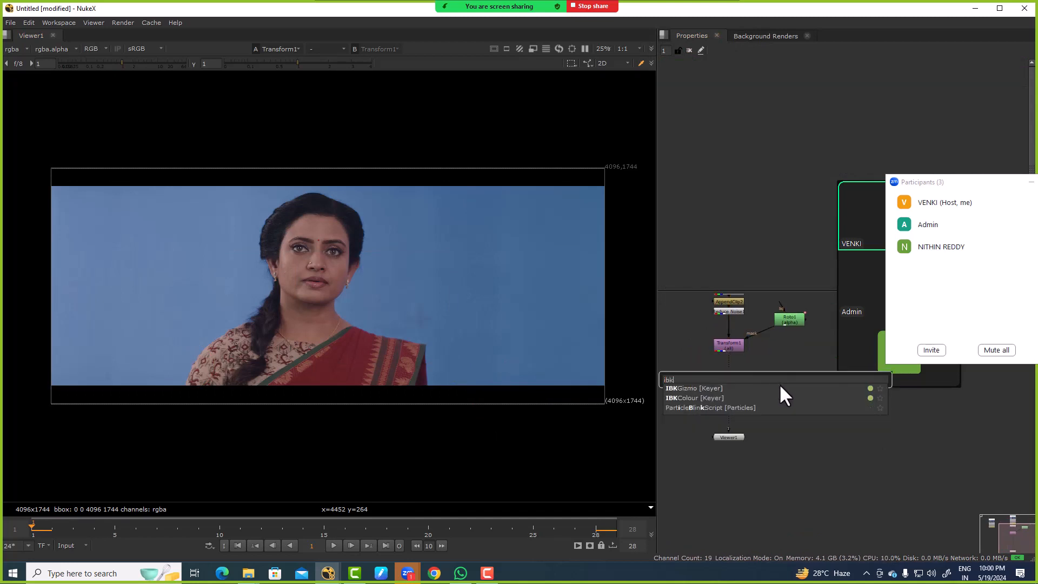
{"action": "key", "text": "Down"}
{"action": "key", "text": "Down"}
{"action": "key", "text": "Return"}
{"action": "left_click_drag", "start_coordinate": [751, 385], "coordinate": [728, 389]}
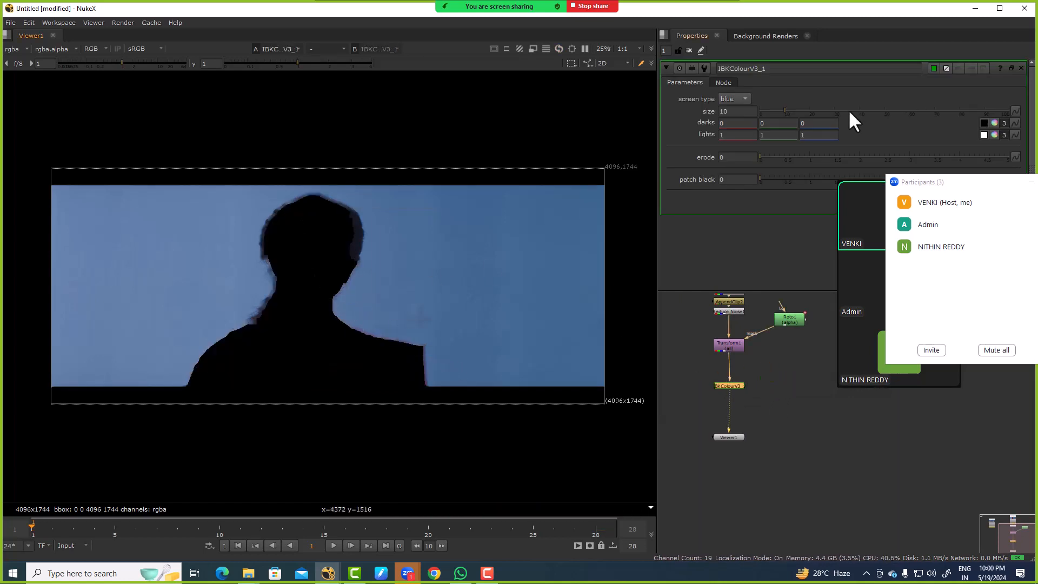
Step: Set the IBKColour size to 0 and inspect the hair edges with the viewer gain raised to 64, restoring it to 1
{"action": "left_click_drag", "start_coordinate": [790, 107], "coordinate": [472, 116]}
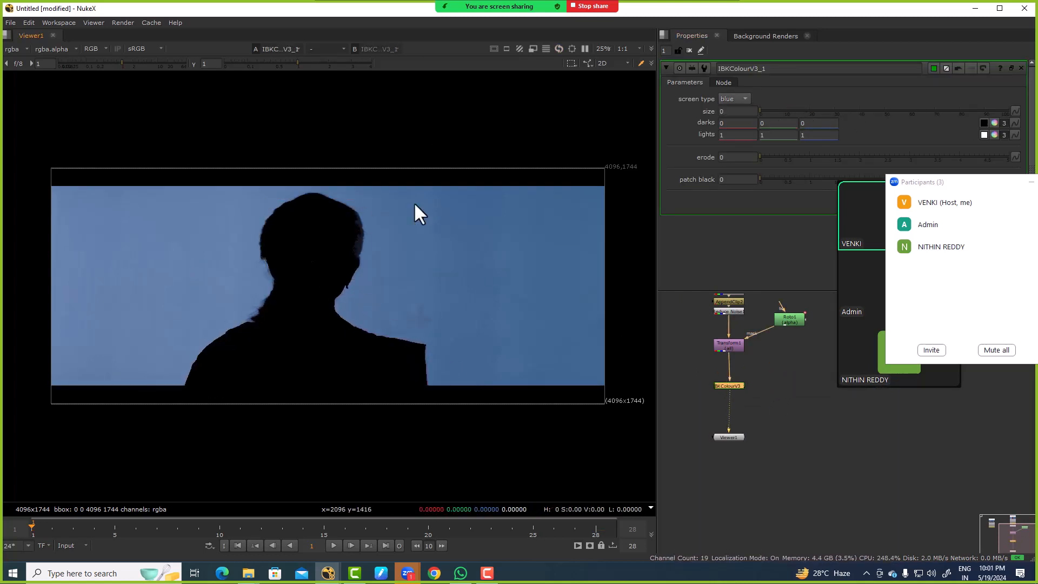
{"action": "left_click_drag", "start_coordinate": [122, 64], "coordinate": [199, 73]}
{"action": "scroll", "coordinate": [331, 247], "scroll_direction": "up", "scroll_amount": 7}
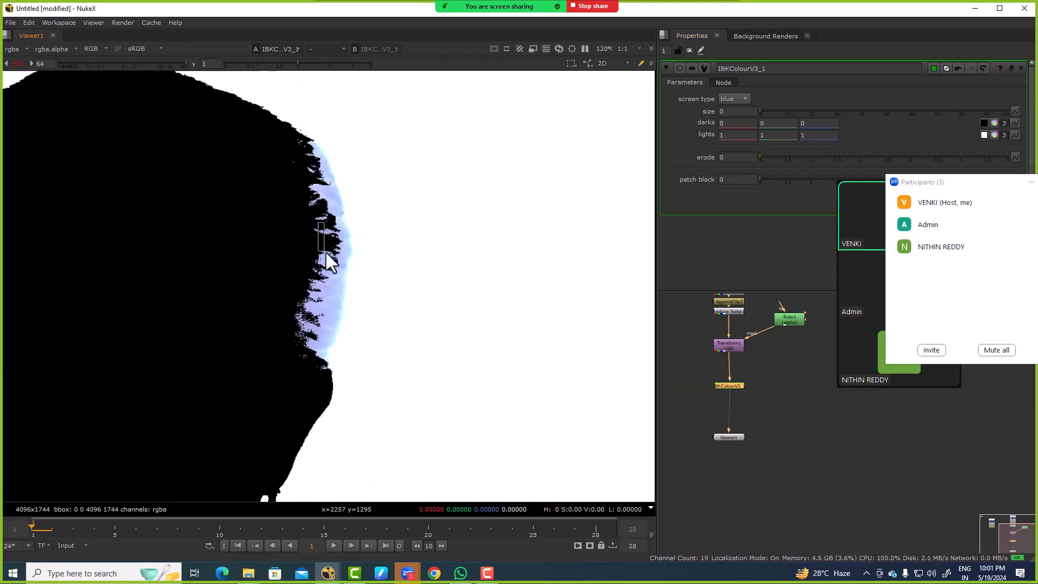
{"action": "left_click", "coordinate": [146, 63], "text": "ctrl"}
{"action": "left_click", "coordinate": [141, 63]}
{"action": "left_click", "coordinate": [144, 63], "text": "ctrl"}
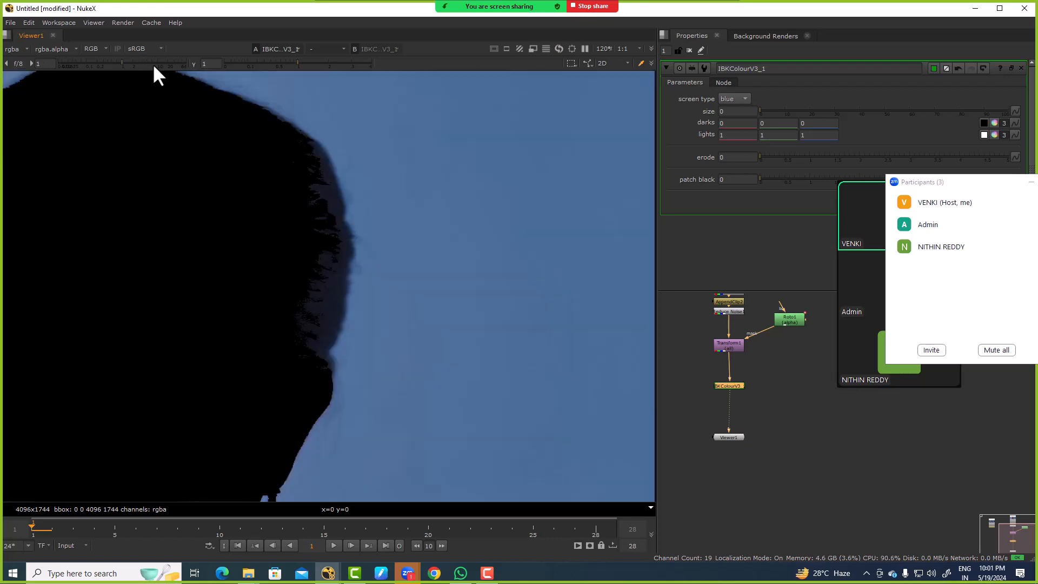
{"action": "middle_click_drag", "start_coordinate": [223, 335], "coordinate": [513, 357]}
{"action": "scroll", "coordinate": [306, 278], "scroll_direction": "down", "scroll_amount": 3}
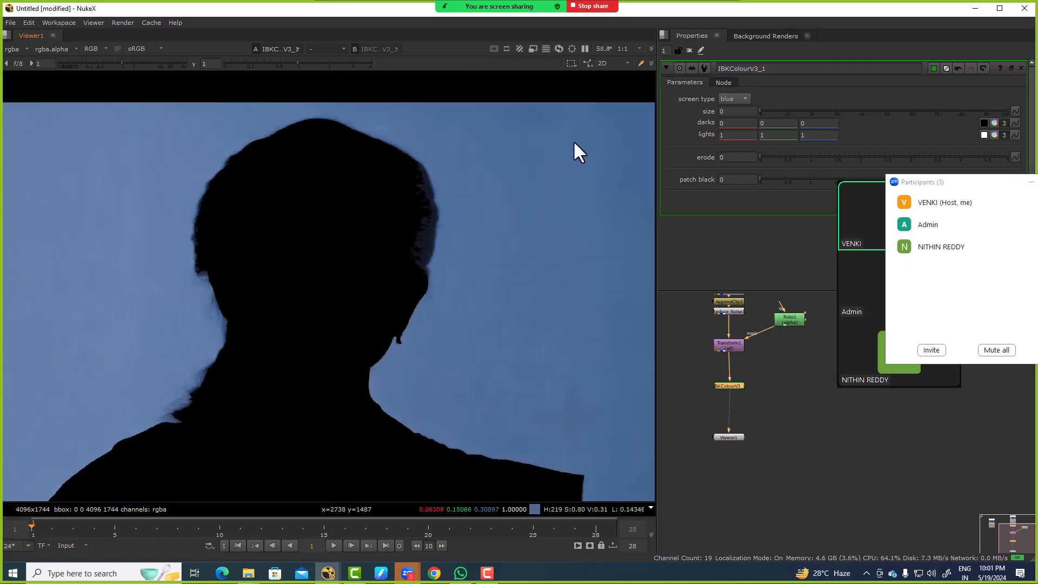
Step: Set the red darks value of the IBKColour node to 0.05, checking the matte with higher and lower values
{"action": "left_click", "coordinate": [738, 123]}
{"action": "type", "text": ".01"}
{"action": "key", "text": "Return"}
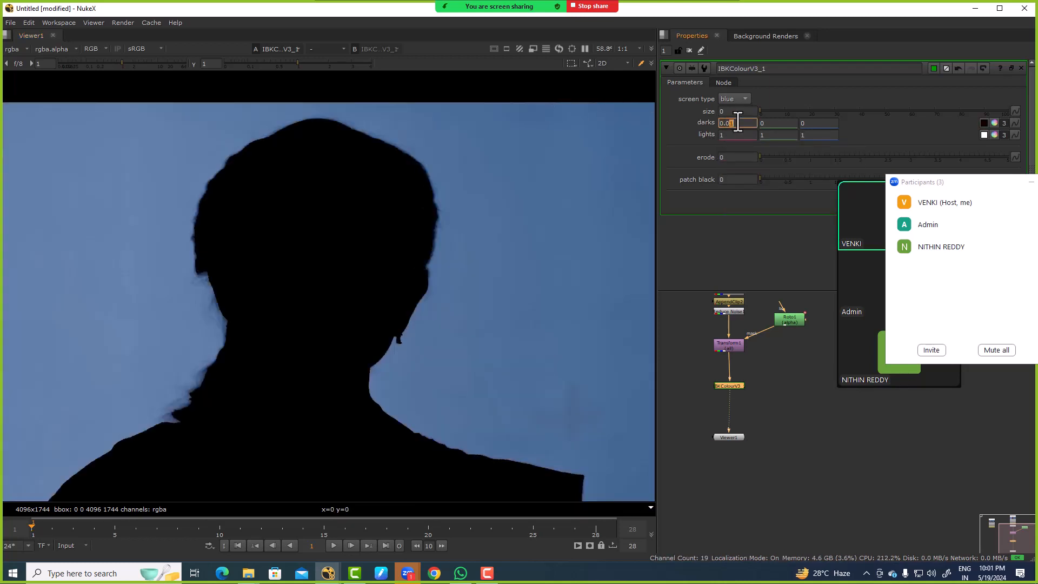
{"action": "key", "text": "Up"}
{"action": "key", "text": "Up"}
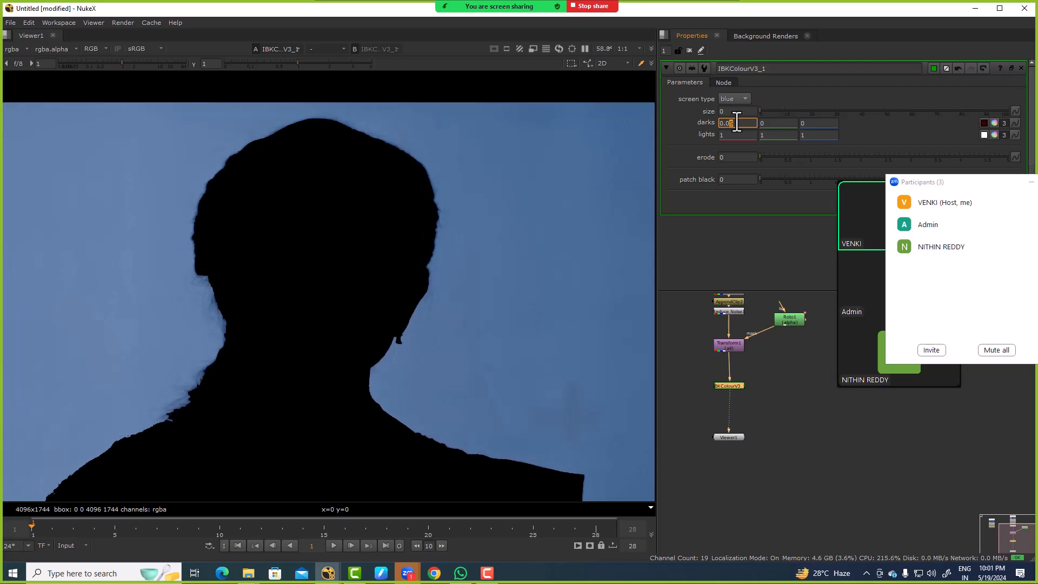
{"action": "scroll", "coordinate": [464, 253], "scroll_direction": "down", "scroll_amount": 4}
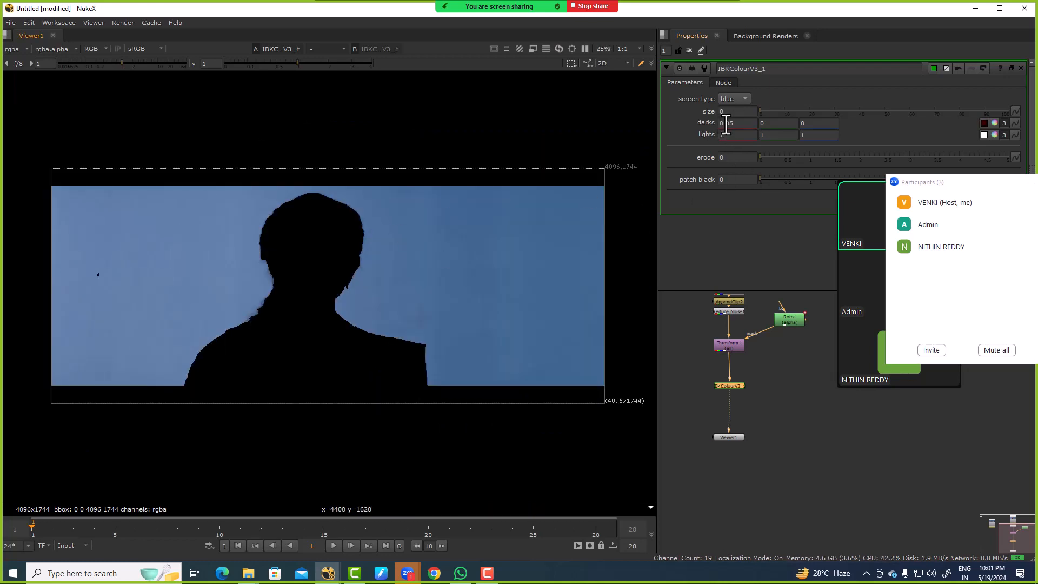
{"action": "left_click", "coordinate": [729, 124]}
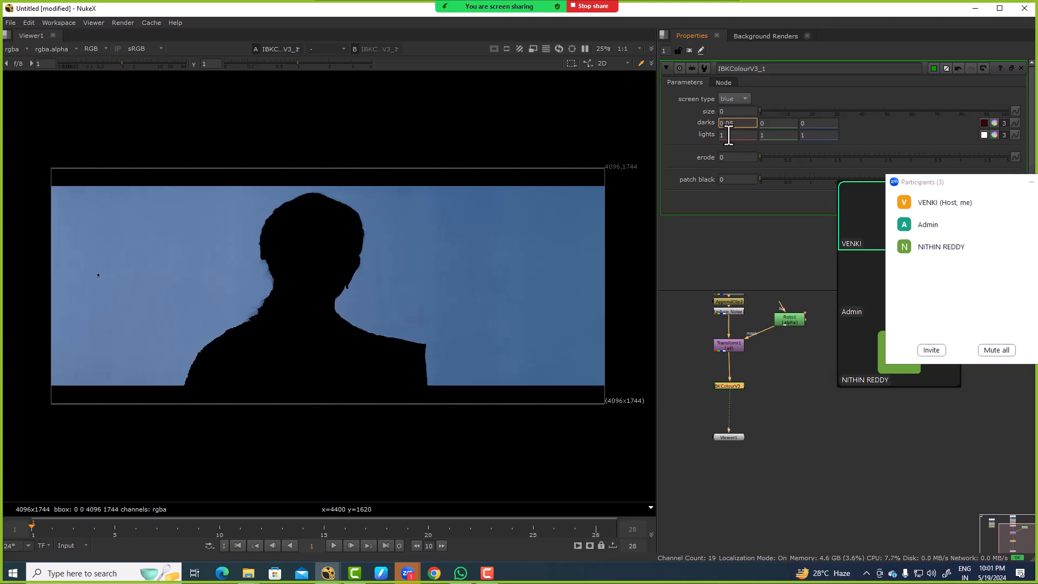
{"action": "key", "text": "Up"}
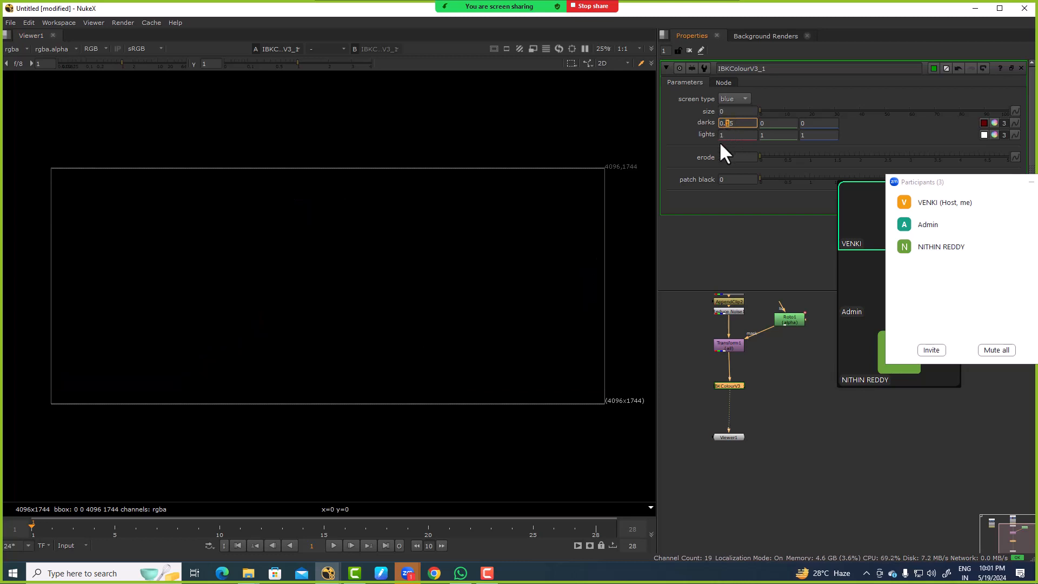
{"action": "key", "text": "Down"}
{"action": "key", "text": "Down"}
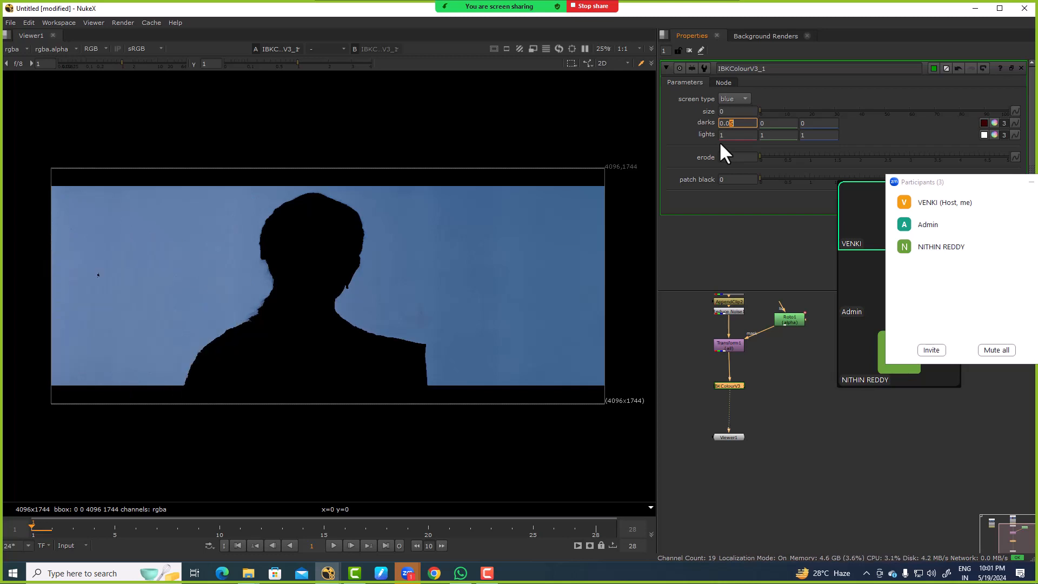
Step: Try a small green darks value and negative blue darks values on the IBKColour node, restoring both channels to 0
{"action": "left_click", "coordinate": [775, 124]}
{"action": "type", "text": ".0"}
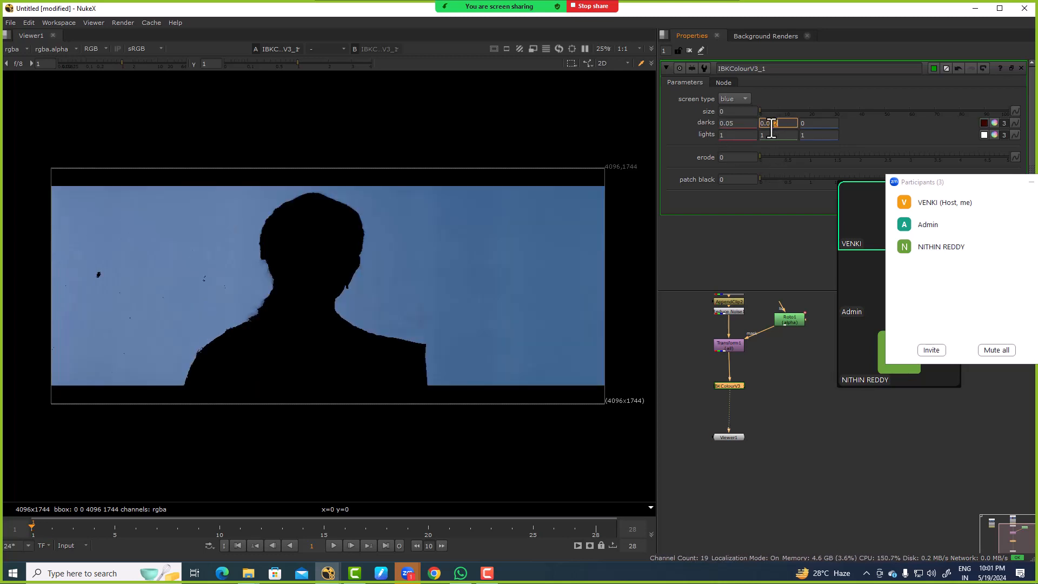
{"action": "left_click", "coordinate": [814, 127]}
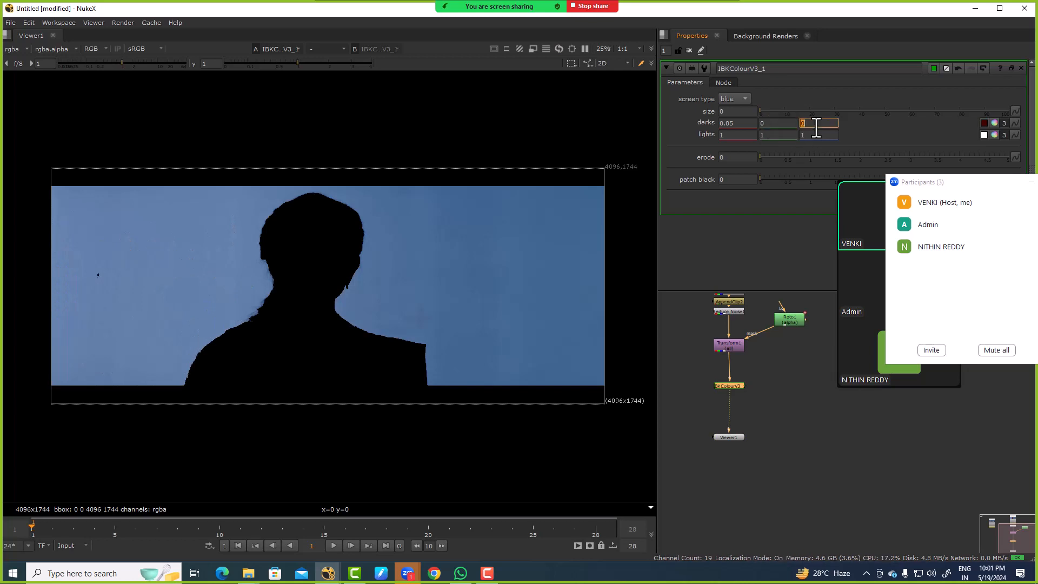
{"action": "key", "text": "BackSpace"}
{"action": "type", "text": "-0.0"}
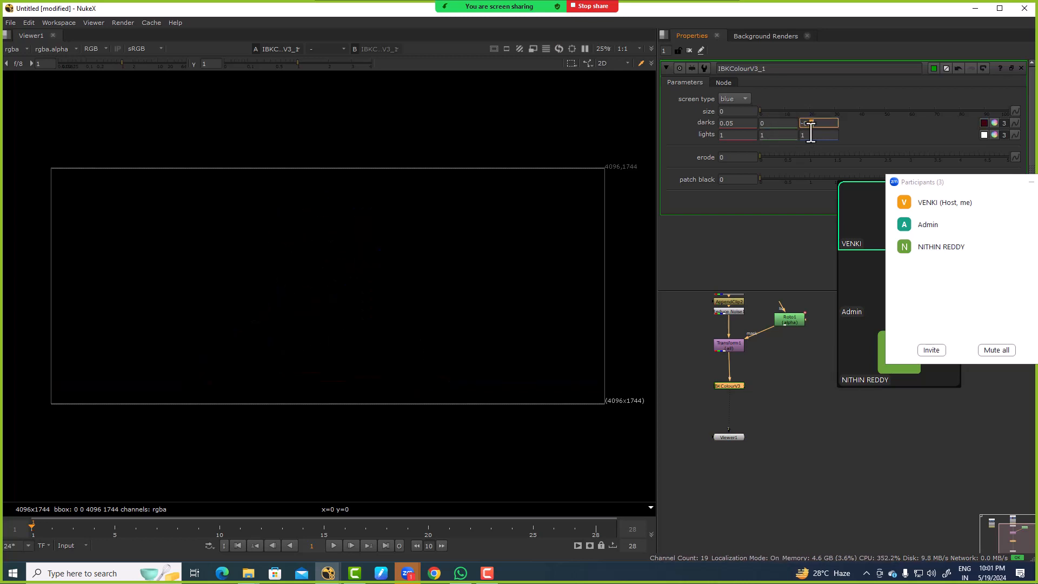
{"action": "scroll", "coordinate": [242, 232], "scroll_direction": "up", "scroll_amount": 3}
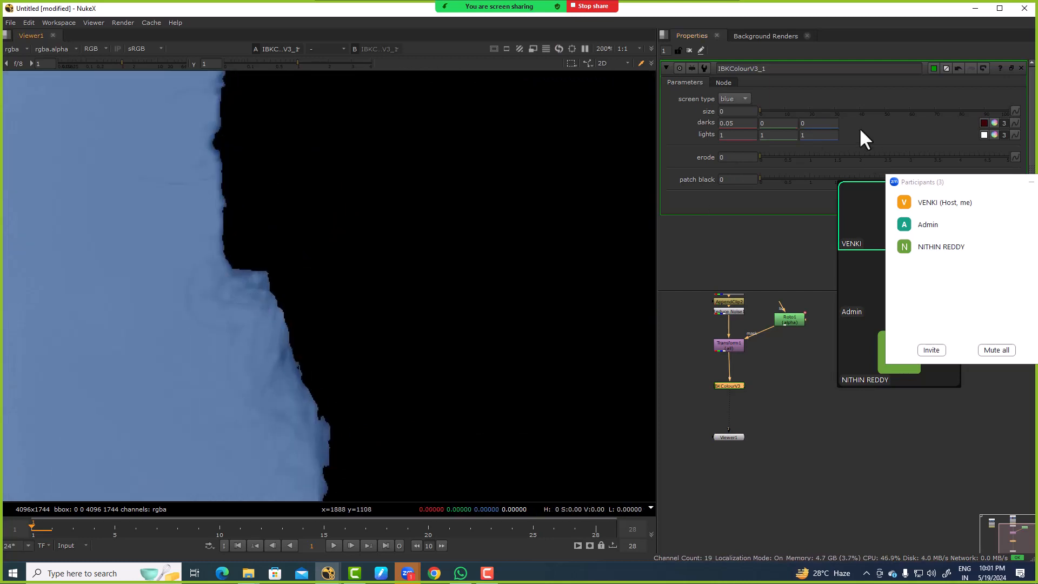
{"action": "left_click", "coordinate": [821, 123]}
{"action": "key", "text": "BackSpace"}
{"action": "type", "text": "-0.0"}
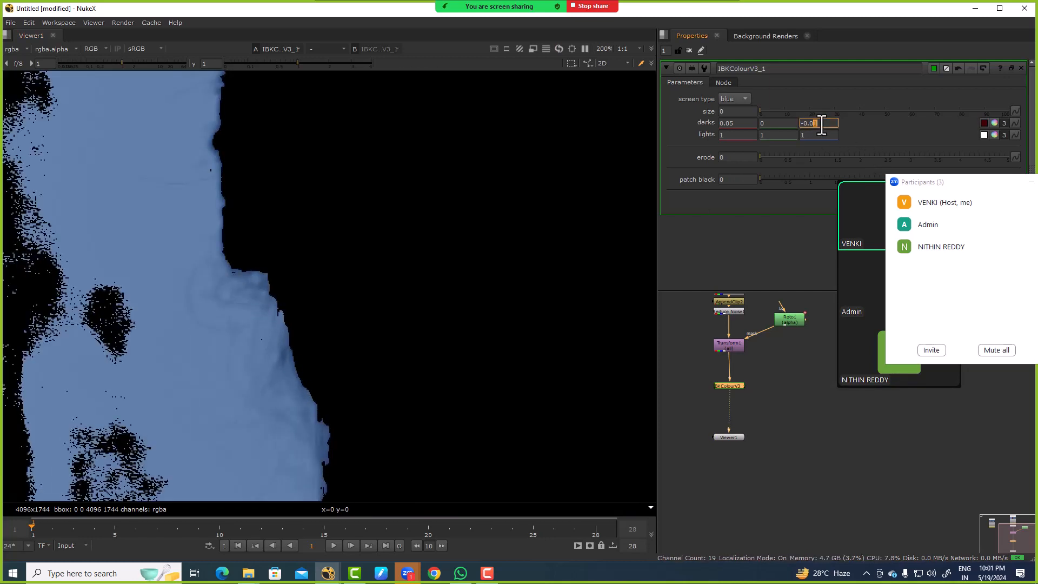
{"action": "scroll", "coordinate": [464, 221], "scroll_direction": "down", "scroll_amount": 3}
{"action": "left_click", "coordinate": [815, 124]}
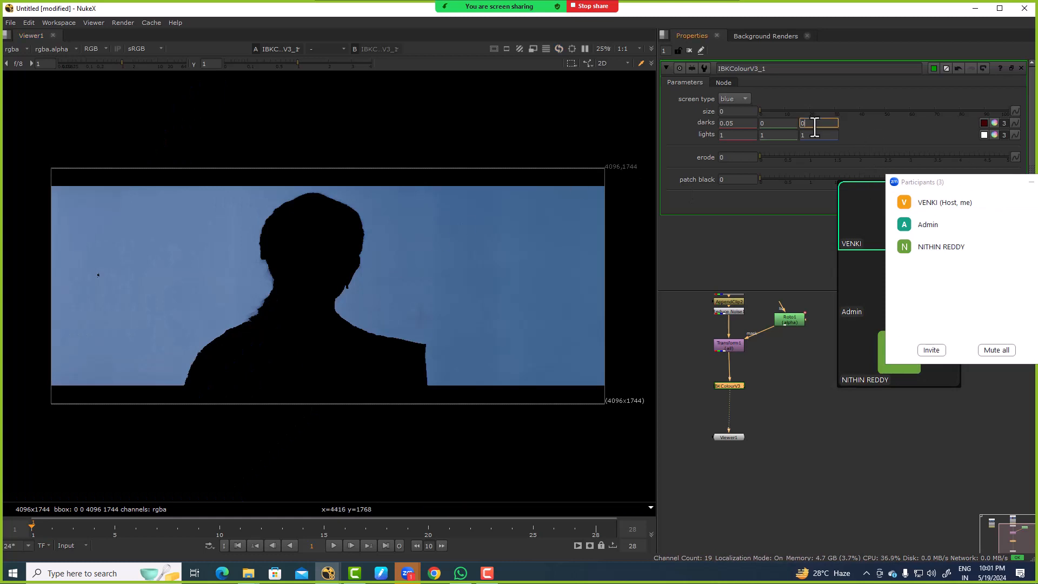
{"action": "type", "text": ".1"}
{"action": "key", "text": "Down"}
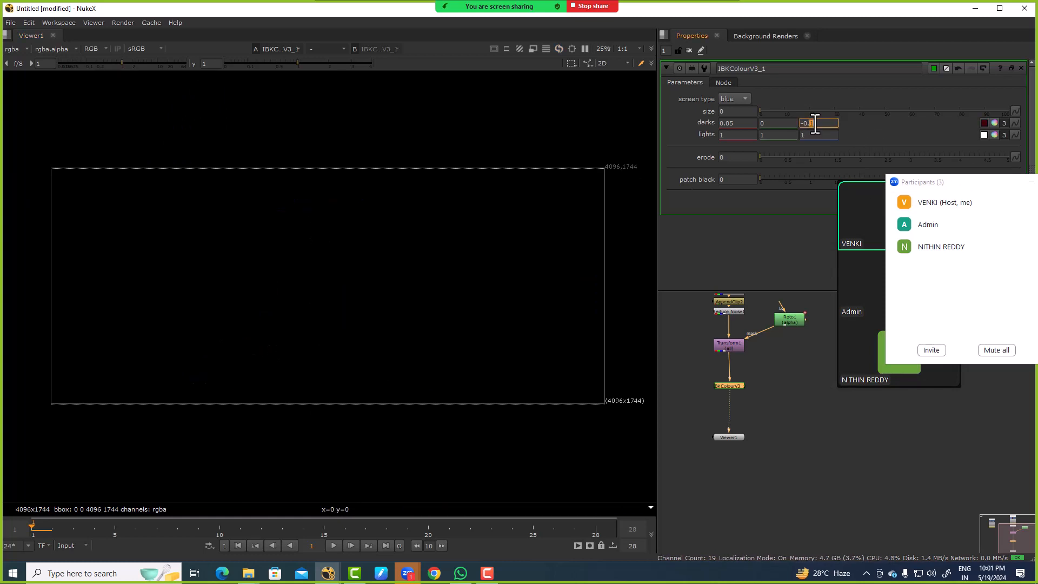
{"action": "type", "text": "01"}
{"action": "key", "text": "BackSpace"}
{"action": "type", "text": "00"}
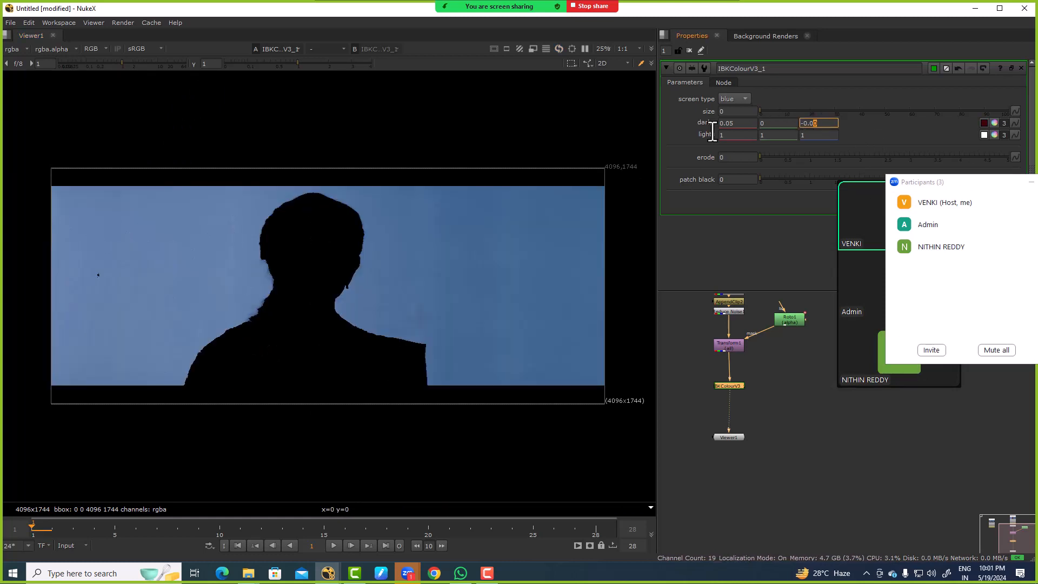
Step: Set the IBKColour lights to 0.99 for red and 0.98 for green, leaving blue at 1
{"action": "left_click", "coordinate": [736, 135]}
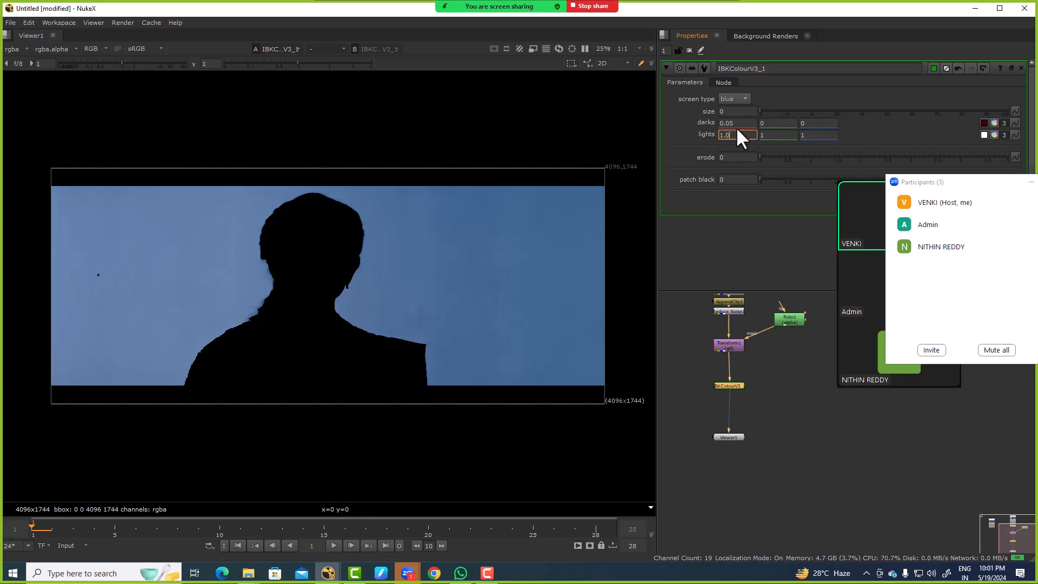
{"action": "key", "text": "Down"}
{"action": "key", "text": "Down"}
{"action": "key", "text": "Down"}
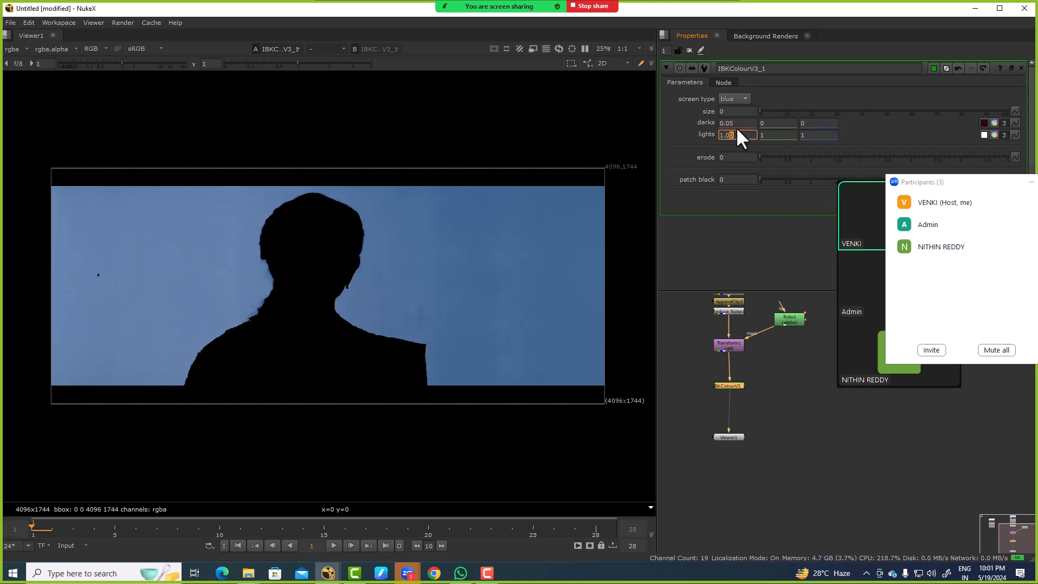
{"action": "left_click", "coordinate": [784, 135]}
{"action": "left_click", "coordinate": [806, 135]}
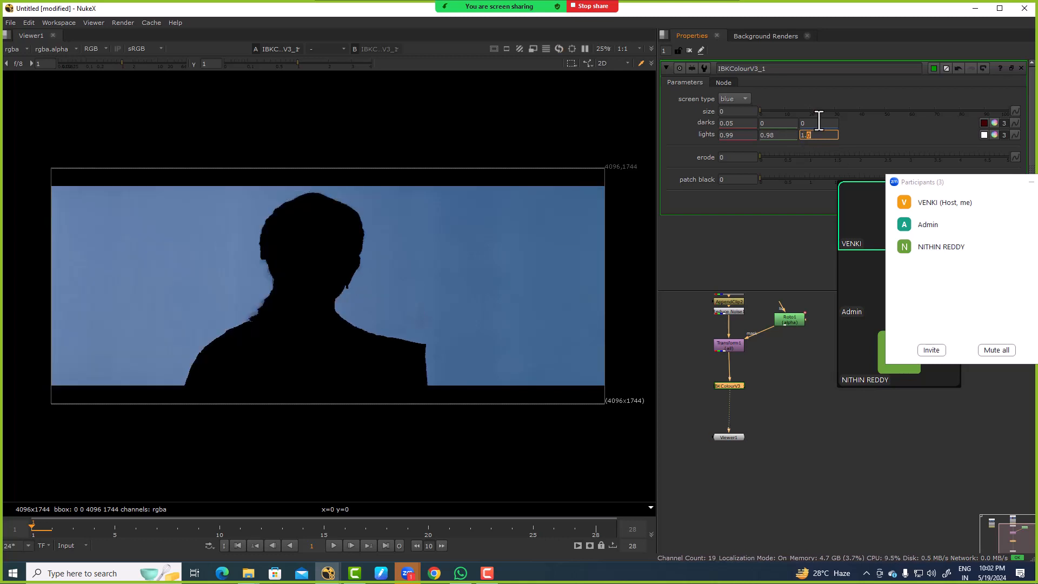
Step: Try an IBKColour erode of 3 and inspect the hair edge and the full silhouette
{"action": "scroll", "coordinate": [278, 283], "scroll_direction": "up", "scroll_amount": 6}
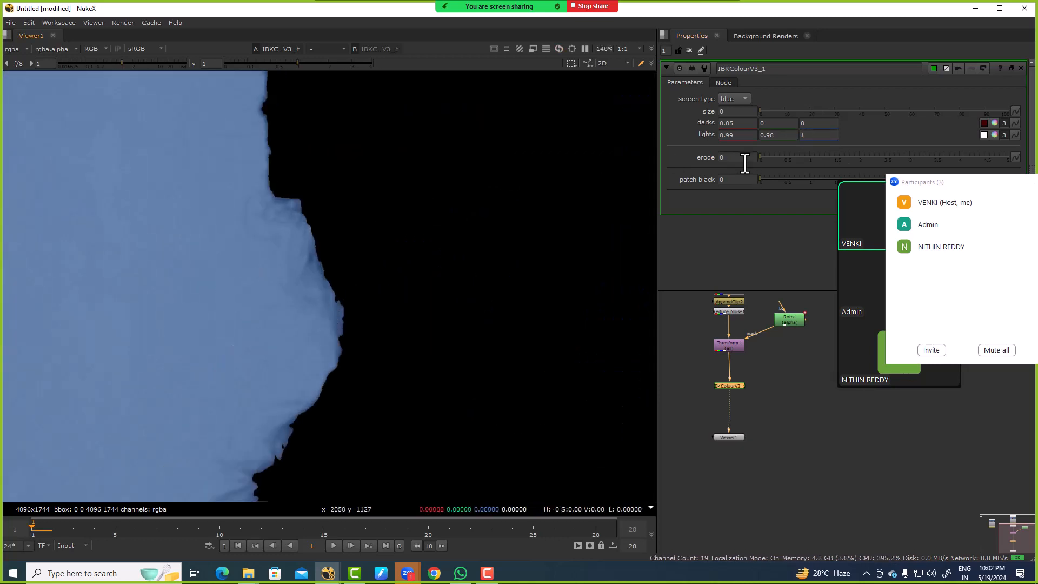
{"action": "left_click", "coordinate": [745, 158]}
{"action": "type", "text": "3"}
{"action": "key", "text": "Return"}
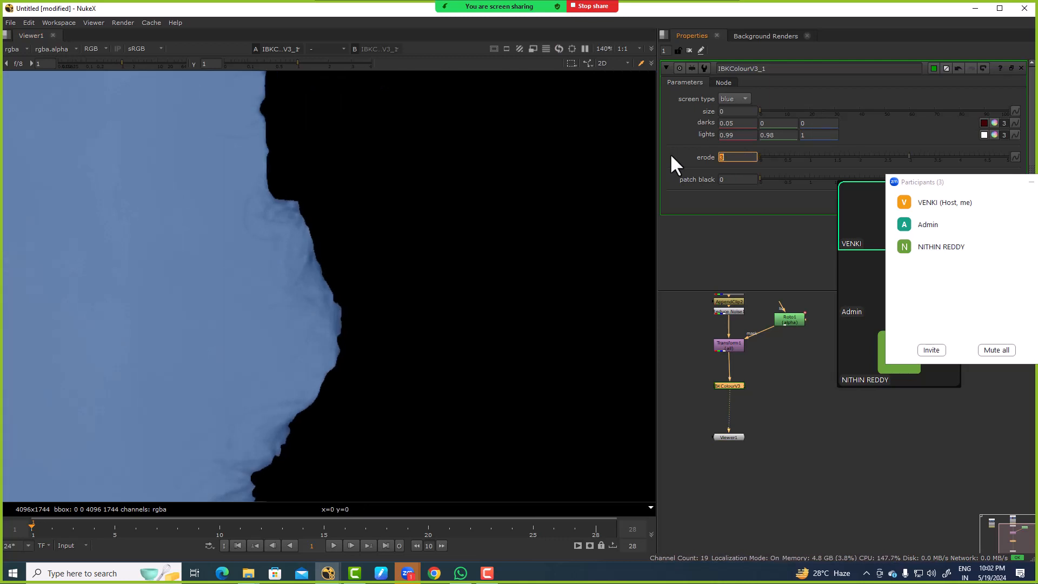
{"action": "scroll", "coordinate": [410, 211], "scroll_direction": "down", "scroll_amount": 6}
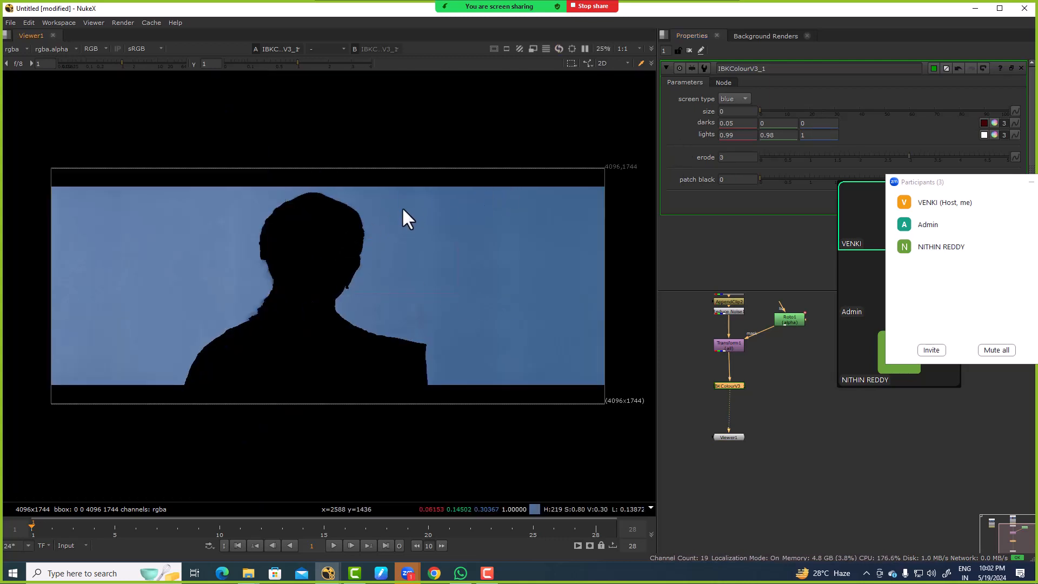
{"action": "scroll", "coordinate": [278, 246], "scroll_direction": "up", "scroll_amount": 6}
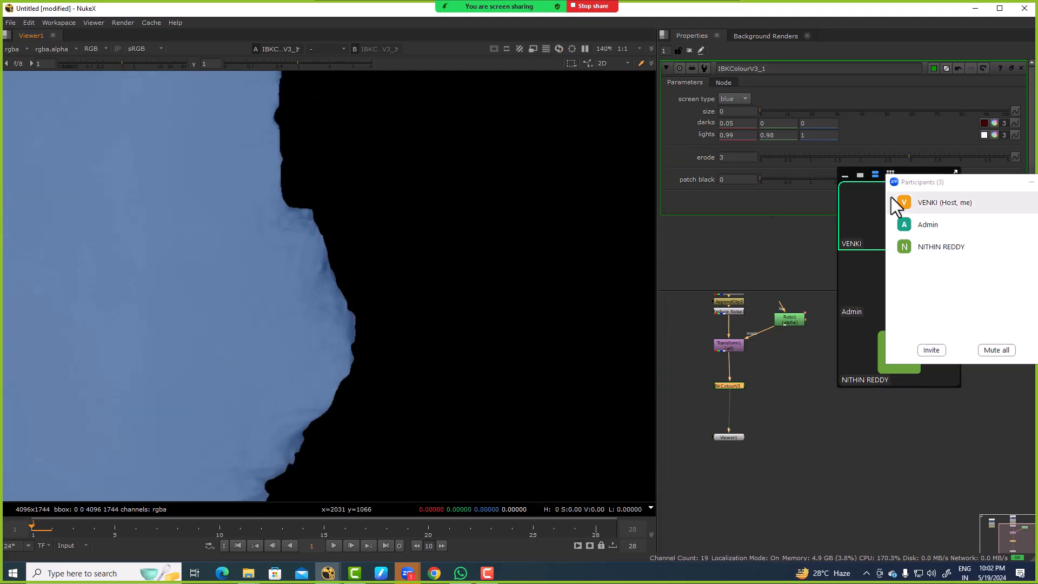
Step: Test the IBKColour erode at 5, 51 and 10, return it to 5, and compare the silhouette edges
{"action": "left_click_drag", "start_coordinate": [907, 155], "coordinate": [1008, 157]}
{"action": "left_click", "coordinate": [755, 155]}
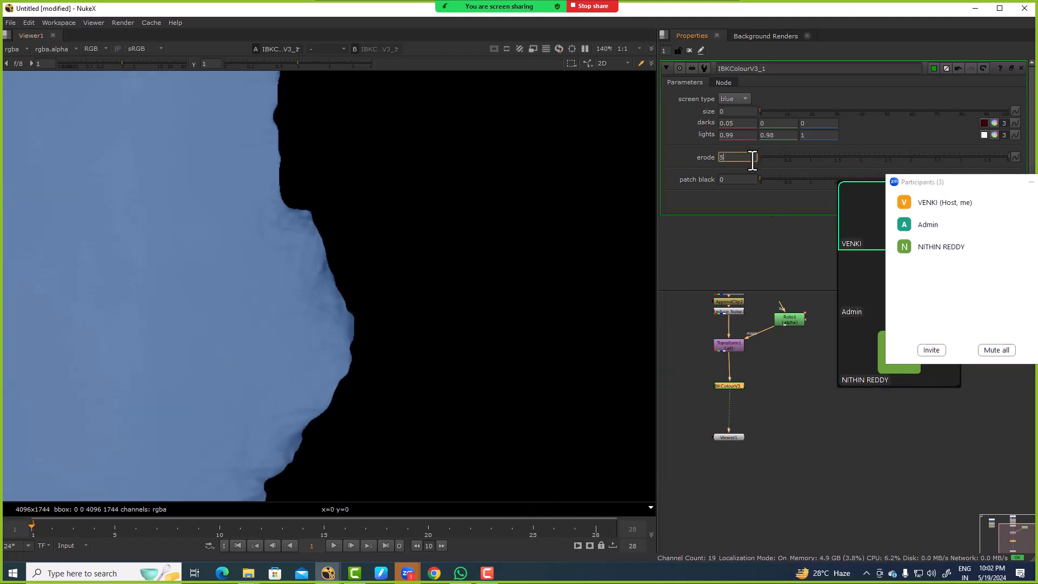
{"action": "type", "text": "1"}
{"action": "key", "text": "Return"}
{"action": "key", "text": "f"}
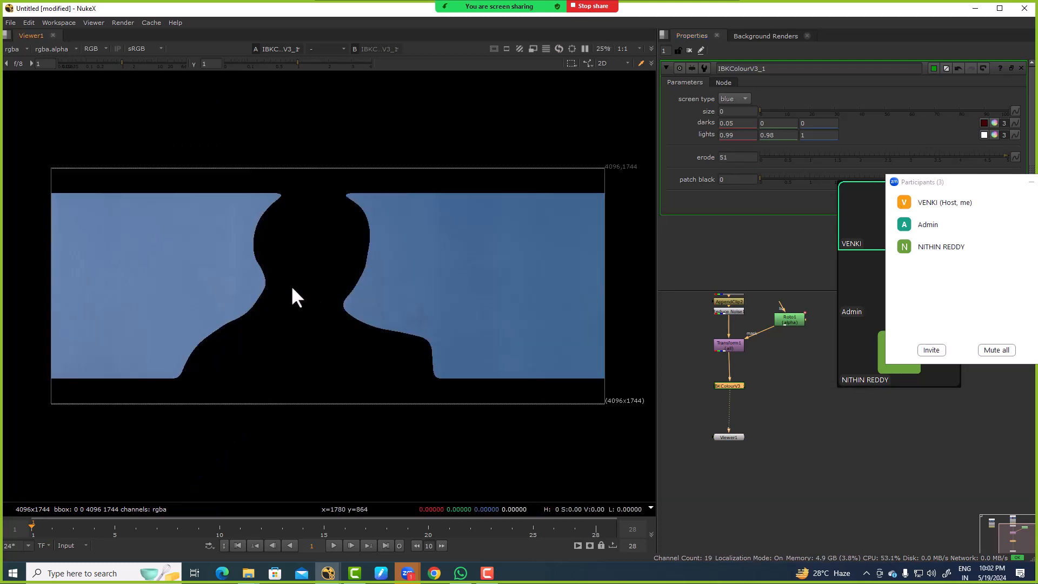
{"action": "left_click", "coordinate": [775, 156]}
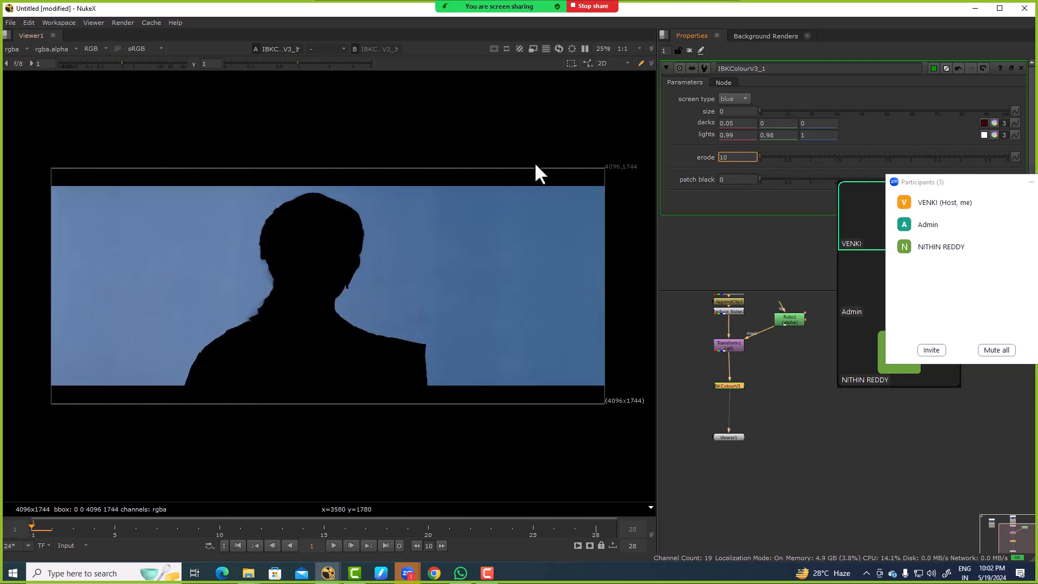
{"action": "key", "text": "equal"}
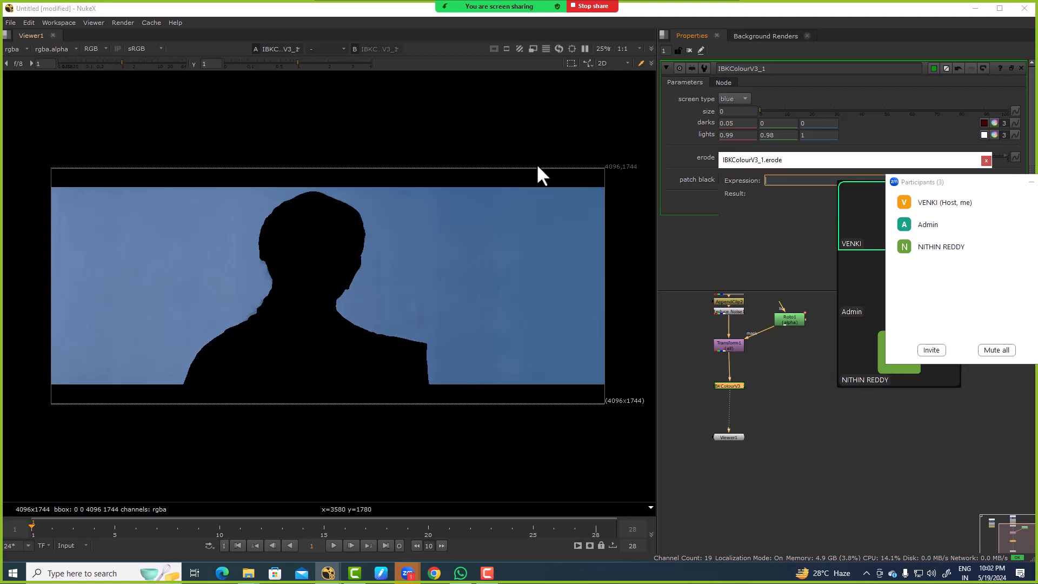
{"action": "left_click", "coordinate": [986, 161]}
{"action": "type", "text": "5"}
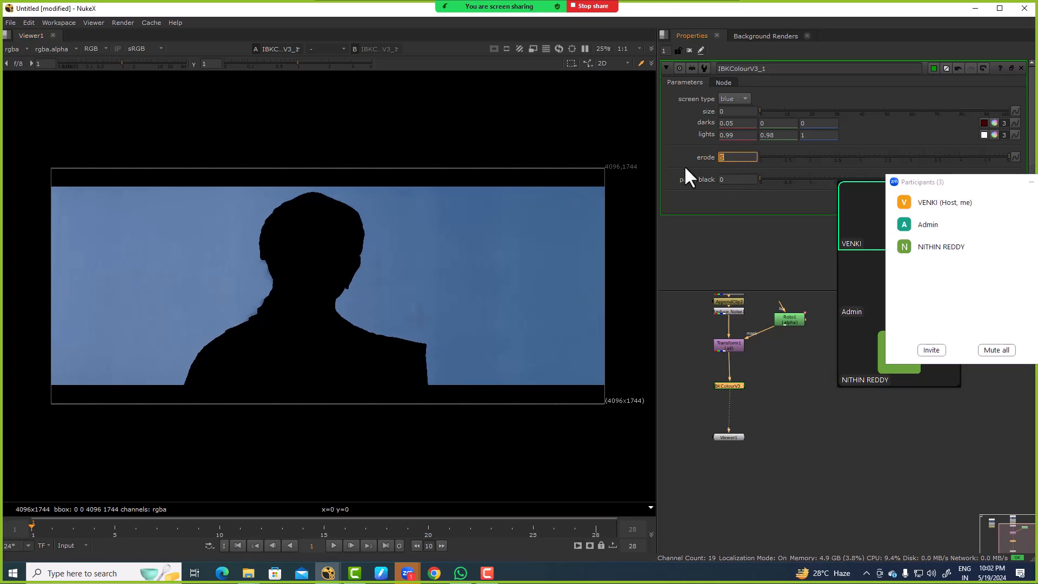
{"action": "scroll", "coordinate": [208, 294], "scroll_direction": "up", "scroll_amount": 2}
{"action": "scroll", "coordinate": [310, 287], "scroll_direction": "up", "scroll_amount": 2}
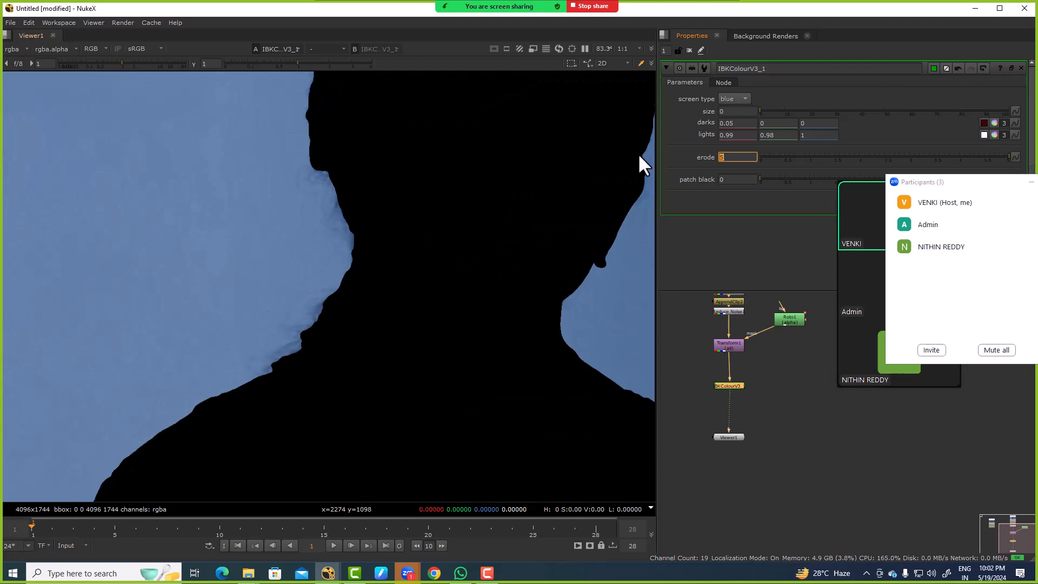
Step: Compare the hair edges with erode at 0 and set the IBKColour erode to 4
{"action": "left_click", "coordinate": [773, 384]}
{"action": "left_click", "coordinate": [736, 159]}
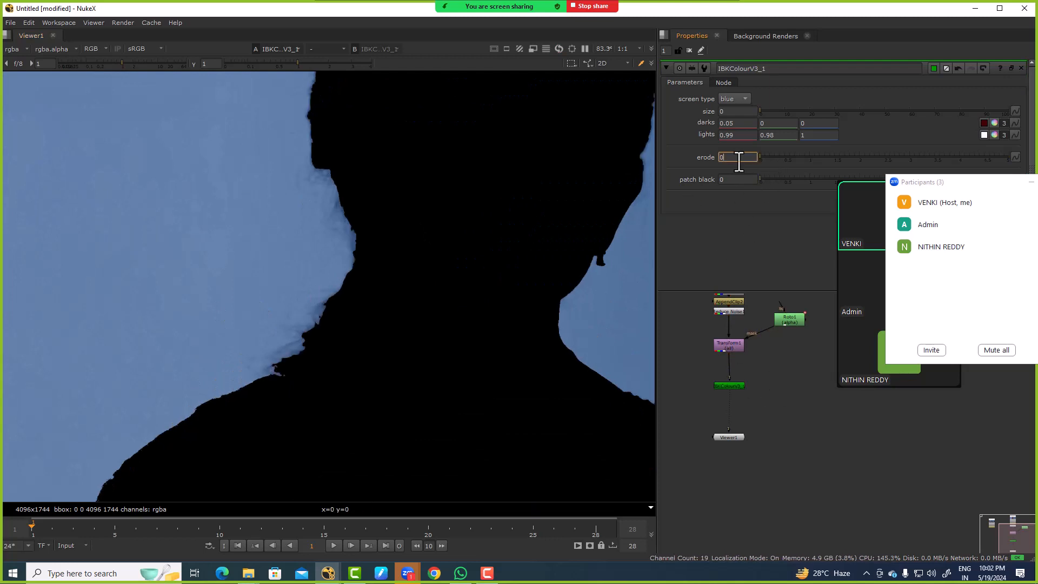
{"action": "type", "text": "4"}
{"action": "key", "text": "Return"}
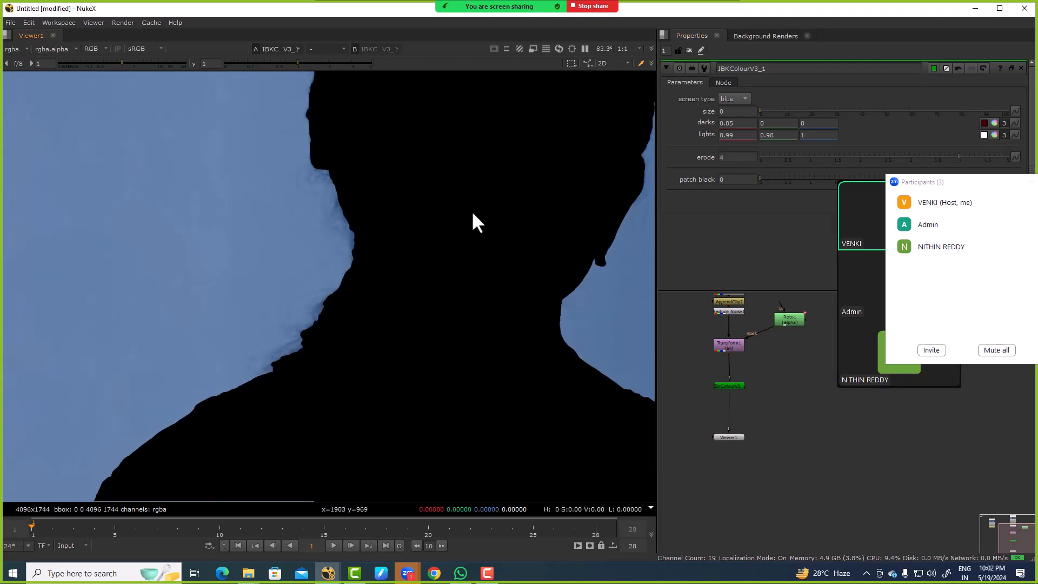
{"action": "scroll", "coordinate": [472, 210], "scroll_direction": "down", "scroll_amount": 4}
Step: Duplicate the IBKColour node directly below the original and set the copy's size to 1 and erode to 5
{"action": "scroll", "coordinate": [744, 341], "scroll_direction": "up", "scroll_amount": 3}
{"action": "left_click", "coordinate": [745, 336]}
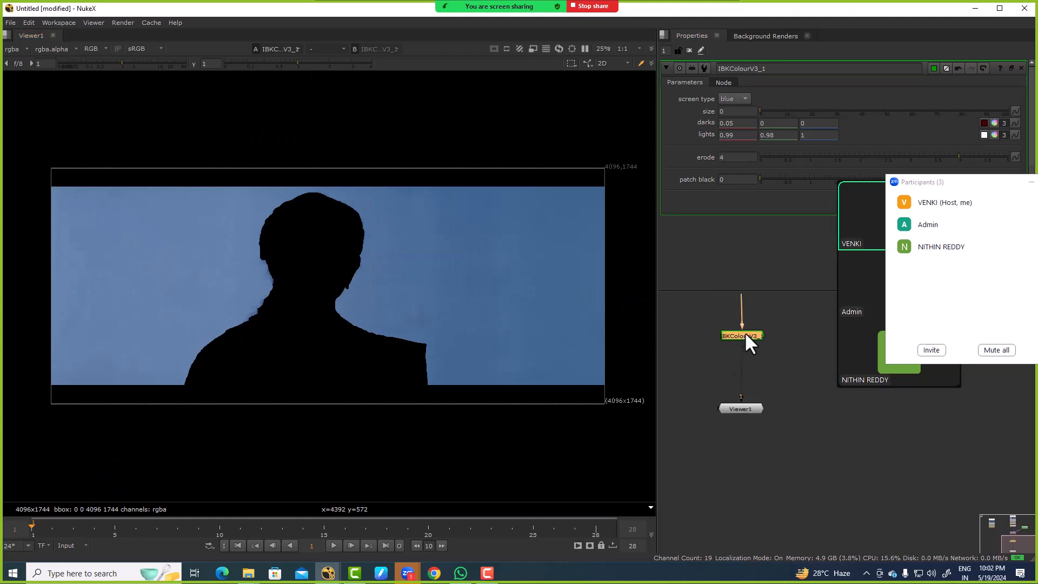
{"action": "key", "text": "ctrl+c"}
{"action": "key", "text": "ctrl+v"}
{"action": "double_click", "coordinate": [749, 352]}
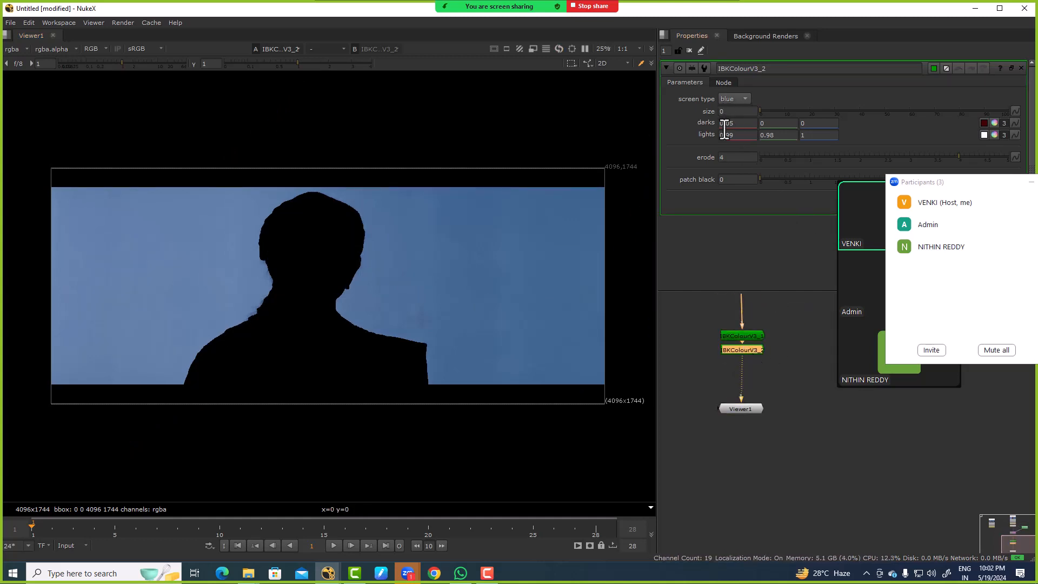
{"action": "left_click", "coordinate": [745, 110]}
{"action": "type", "text": "1"}
{"action": "left_click", "coordinate": [735, 158]}
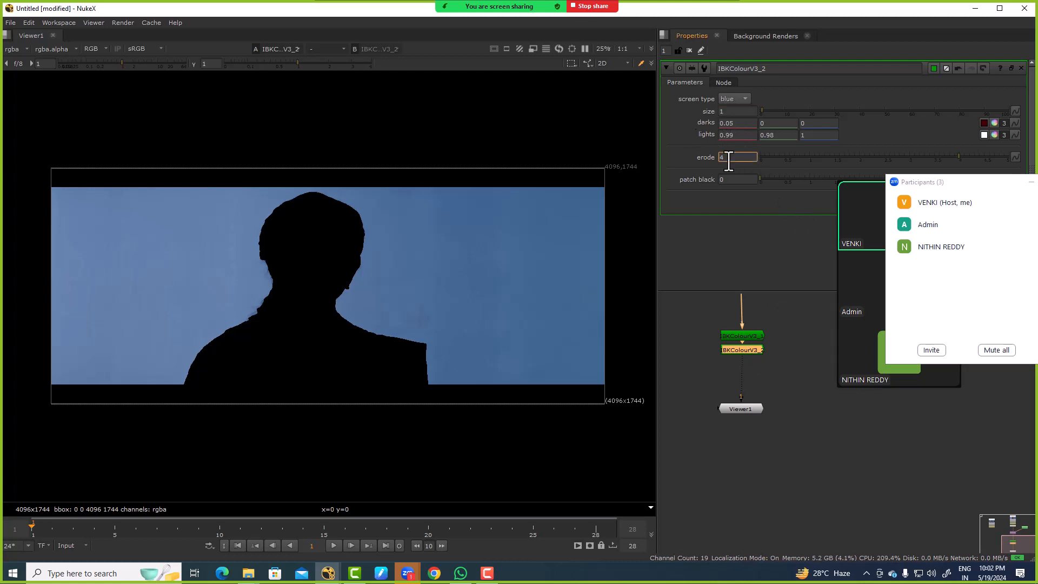
{"action": "key", "text": "Up"}
{"action": "left_click", "coordinate": [793, 384]}
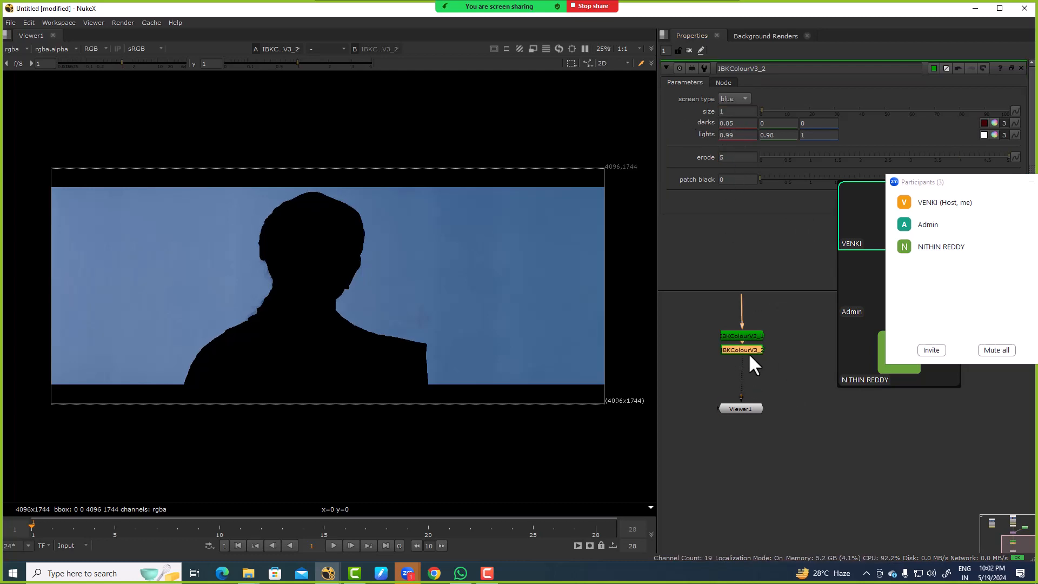
Step: Duplicate the second IBKColour node below it and set the third node's patch black to 10
{"action": "left_click", "coordinate": [748, 353]}
{"action": "key", "text": "ctrl+c"}
{"action": "key", "text": "ctrl+v"}
{"action": "left_click", "coordinate": [721, 180]}
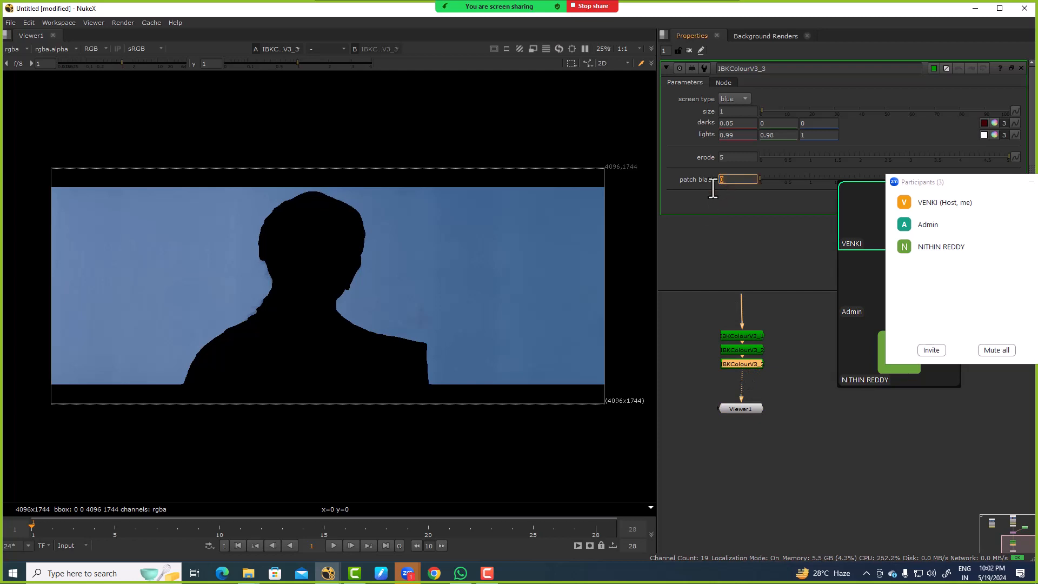
{"action": "type", "text": "10"}
{"action": "key", "text": "Return"}
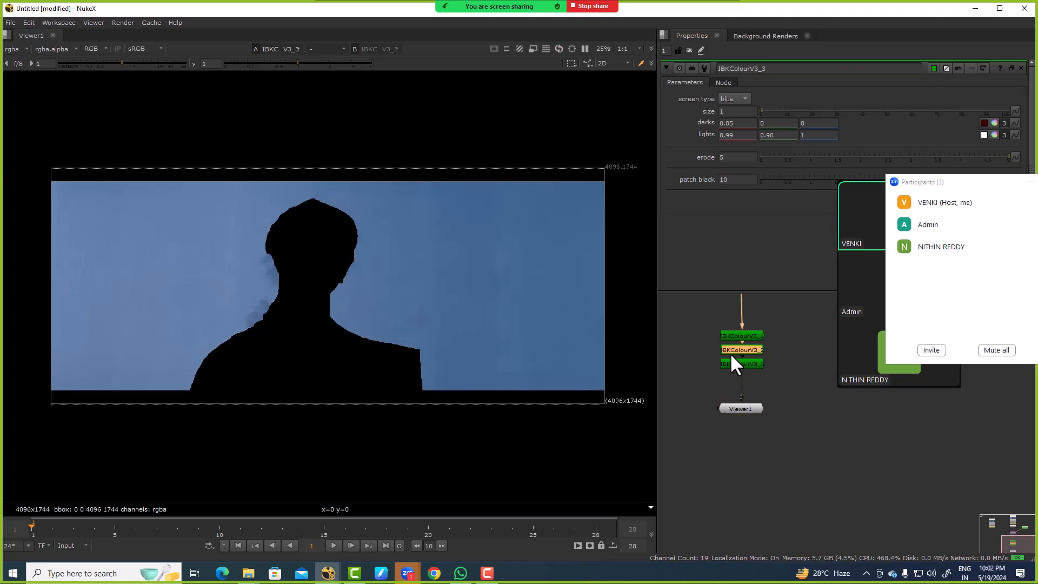
Step: Duplicate the third IBKColour node directly below it and set the fourth node's patch black to 20
{"action": "left_click", "coordinate": [730, 364]}
{"action": "key", "text": "ctrl+c"}
{"action": "key", "text": "ctrl+v"}
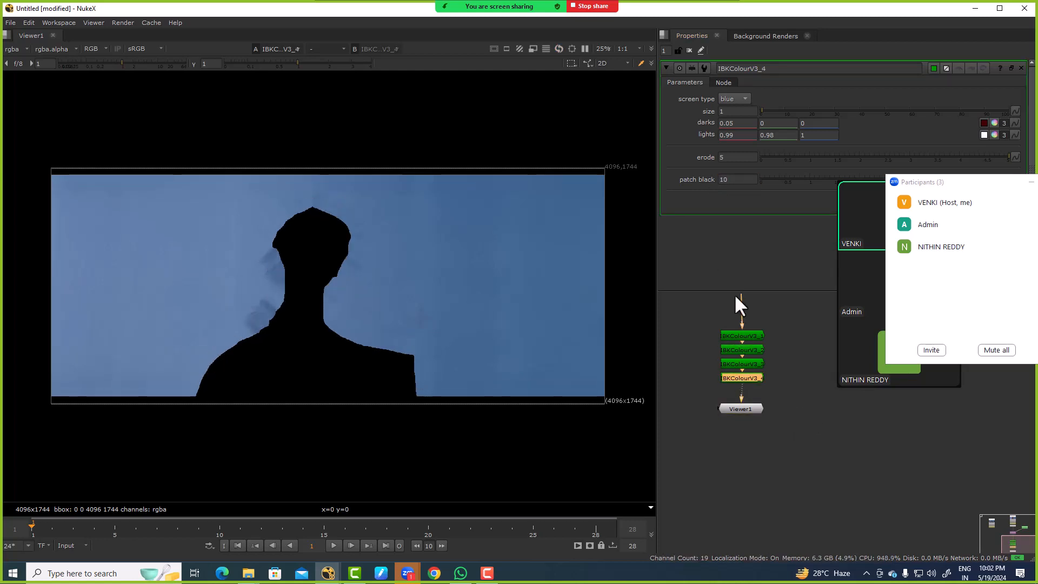
{"action": "left_click", "coordinate": [733, 180]}
{"action": "left_click", "coordinate": [736, 185]}
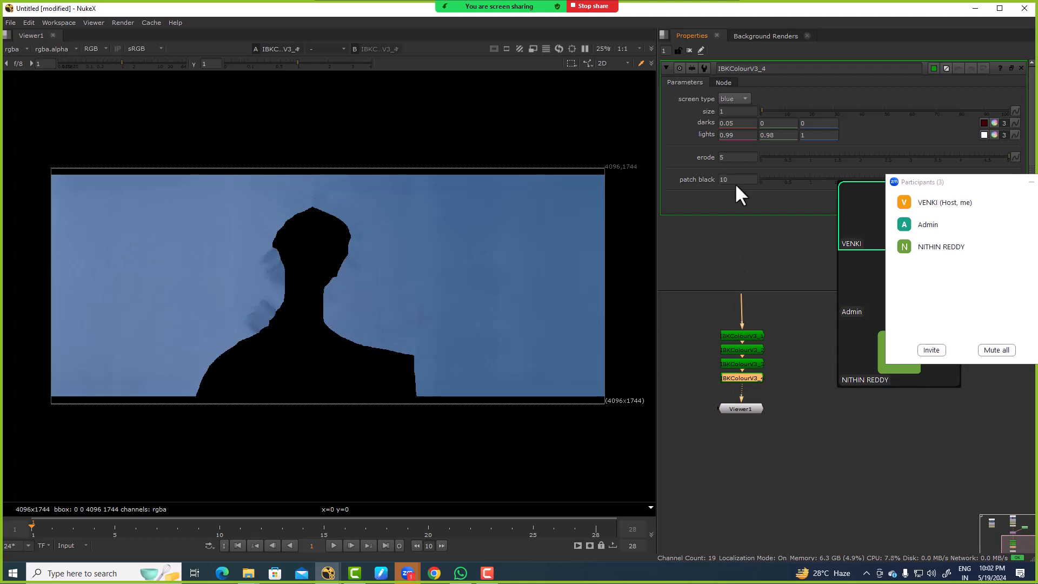
{"action": "key", "text": "Return"}
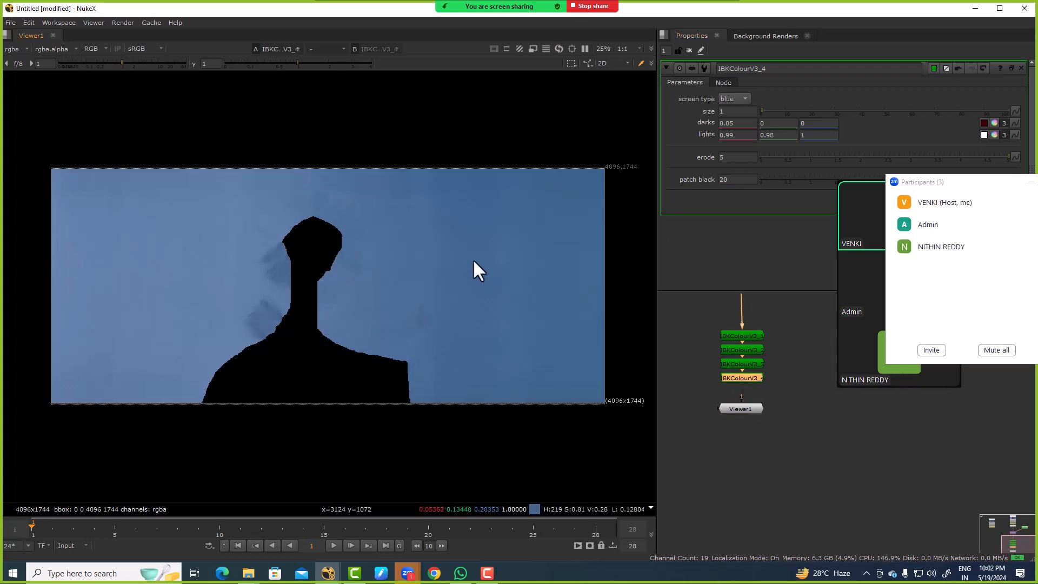
Step: Duplicate the fourth IBKColour node below it, making room above the Viewer, and set the fifth node's patch black to 40
{"action": "left_click", "coordinate": [754, 377]}
{"action": "key", "text": "ctrl+c"}
{"action": "key", "text": "ctrl+v"}
{"action": "left_click_drag", "start_coordinate": [745, 408], "coordinate": [746, 437]}
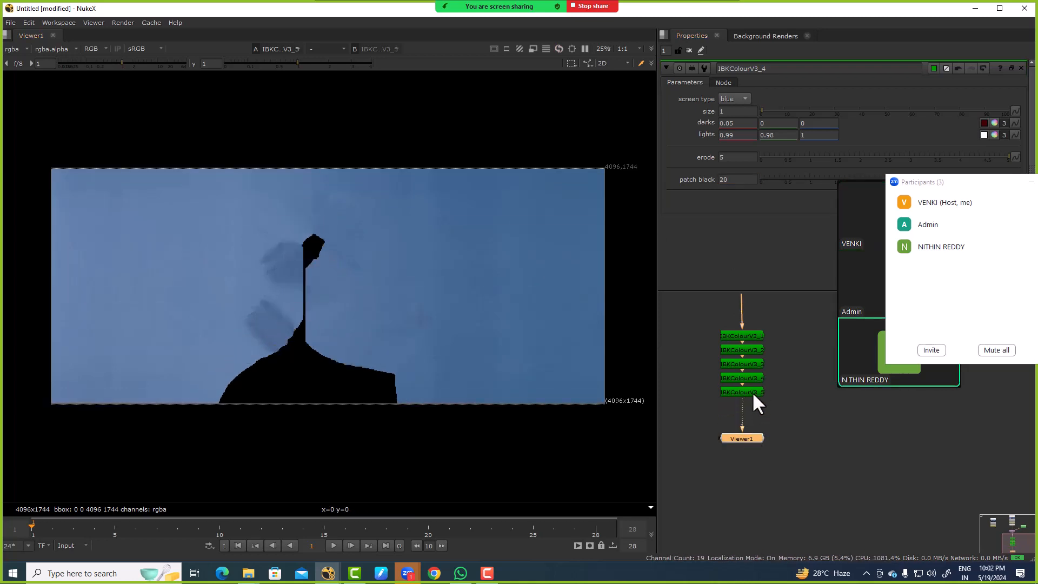
{"action": "double_click", "coordinate": [752, 392]}
{"action": "left_click", "coordinate": [746, 180]}
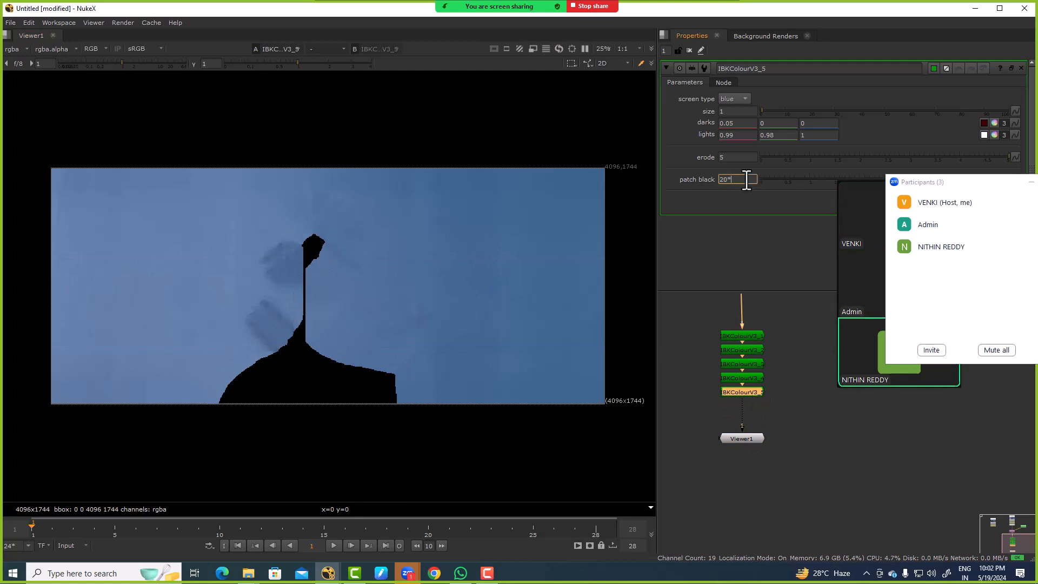
{"action": "type", "text": "*2"}
{"action": "key", "text": "Return"}
{"action": "left_click", "coordinate": [742, 407]}
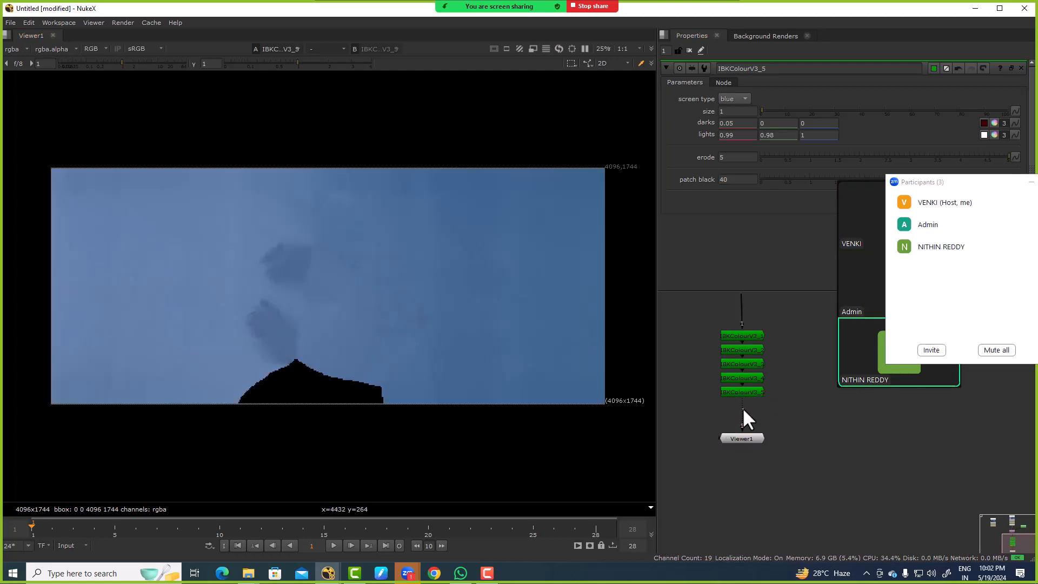
Step: Duplicate the fifth IBKColour node at the end of the stack and set the sixth node's patch black to 80
{"action": "left_click", "coordinate": [742, 391]}
{"action": "key", "text": "ctrl+c"}
{"action": "key", "text": "ctrl+v"}
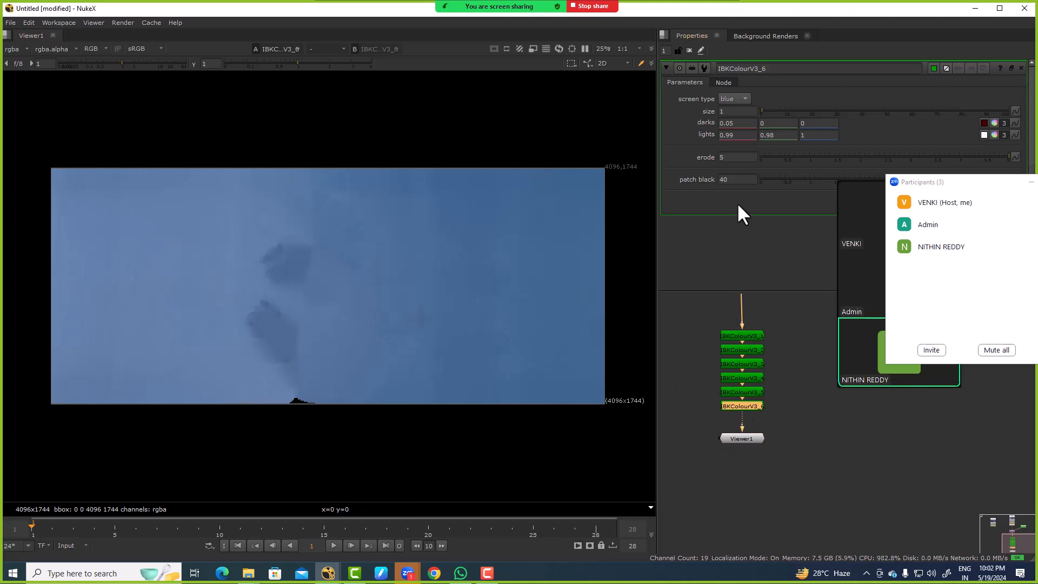
{"action": "left_click", "coordinate": [743, 179]}
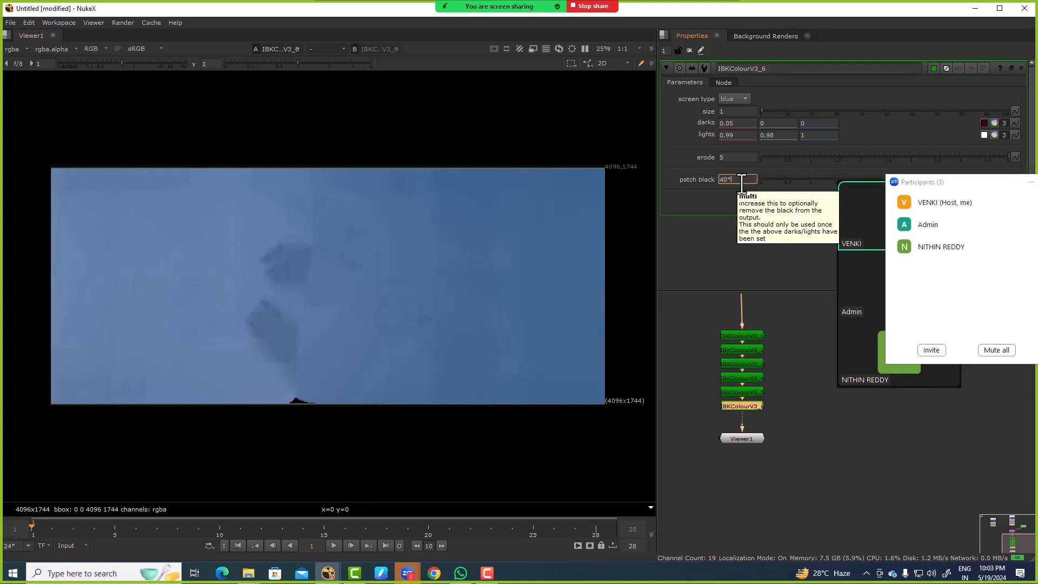
{"action": "type", "text": "*2"}
{"action": "key", "text": "Return"}
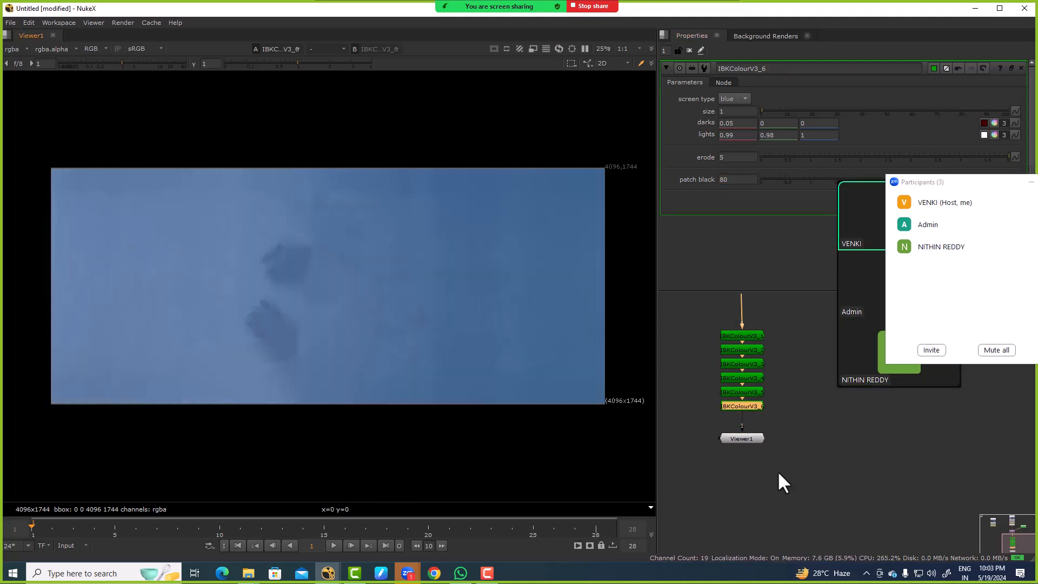
Step: Shift the Viewer node further down, duplicate the sixth IBKColour node and set the seventh node's patch black to 160
{"action": "left_click", "coordinate": [774, 467]}
{"action": "left_click_drag", "start_coordinate": [745, 440], "coordinate": [739, 496]}
{"action": "left_click", "coordinate": [740, 403]}
{"action": "key", "text": "ctrl+c"}
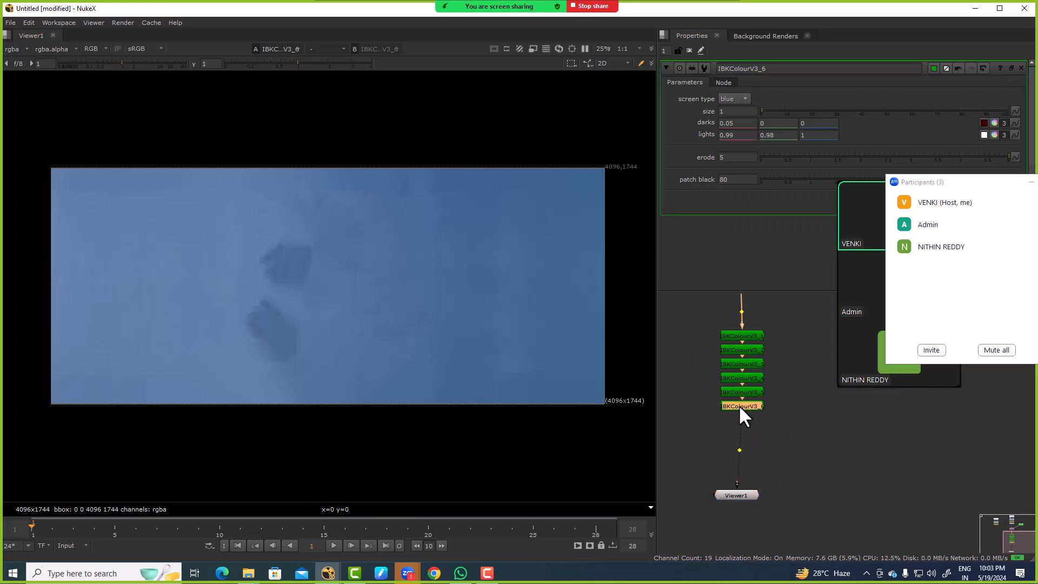
{"action": "key", "text": "ctrl+v"}
{"action": "left_click", "coordinate": [739, 179]}
{"action": "type", "text": "*2"}
{"action": "key", "text": "Return"}
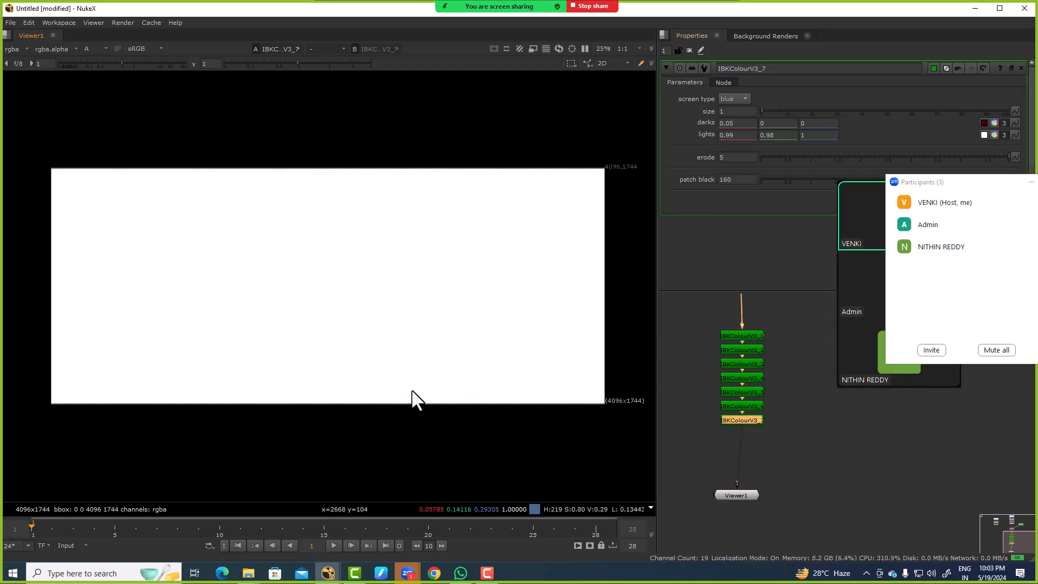
Step: Add an IBKGizmo node, connecting its c input to the last IBKColour node and its fg input to Transform1
{"action": "scroll", "coordinate": [795, 425], "scroll_direction": "down", "scroll_amount": 5}
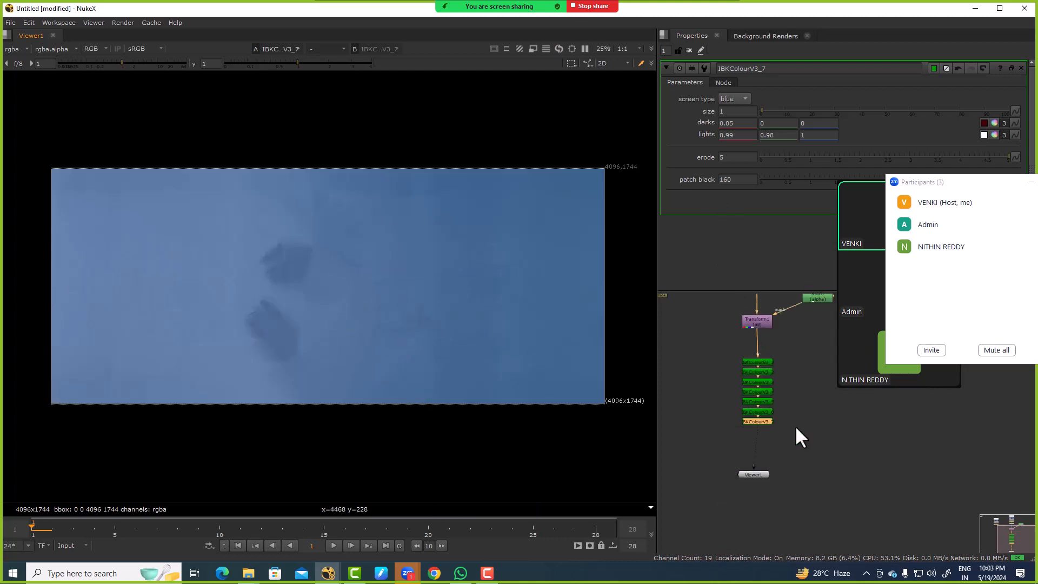
{"action": "key", "text": "Tab"}
{"action": "type", "text": "ibk"}
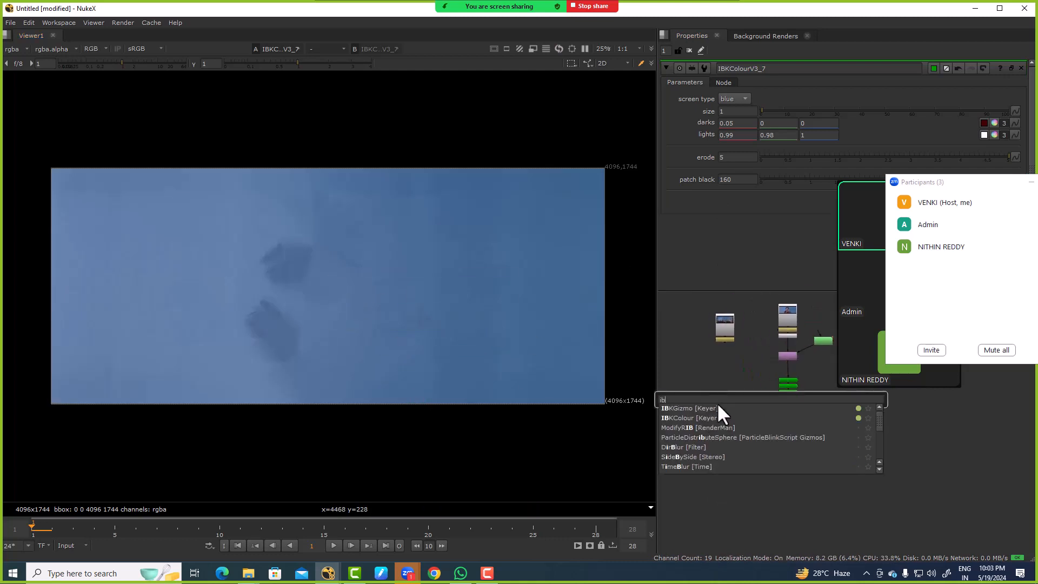
{"action": "left_click", "coordinate": [716, 406]}
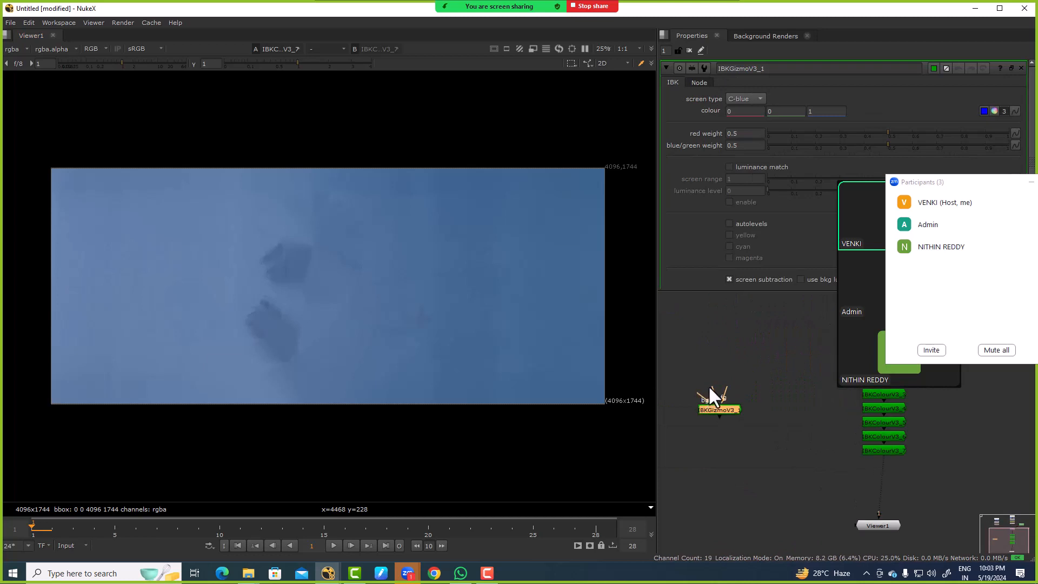
{"action": "left_click_drag", "start_coordinate": [698, 411], "coordinate": [857, 485]}
{"action": "key", "text": "f"}
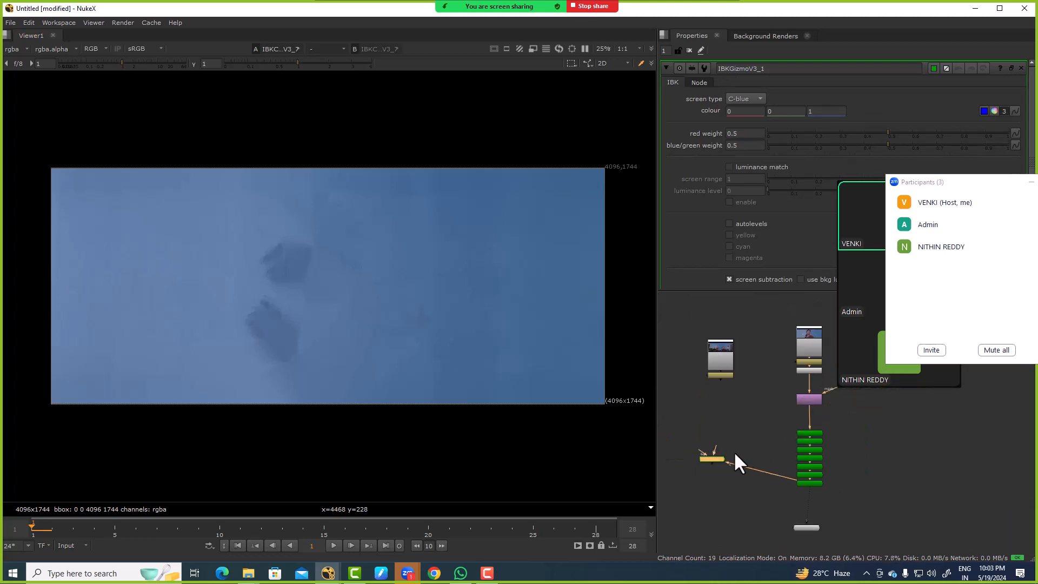
{"action": "left_click_drag", "start_coordinate": [717, 446], "coordinate": [721, 467]}
{"action": "scroll", "coordinate": [712, 465], "scroll_direction": "up", "scroll_amount": 3}
{"action": "scroll", "coordinate": [717, 431], "scroll_direction": "down", "scroll_amount": 3}
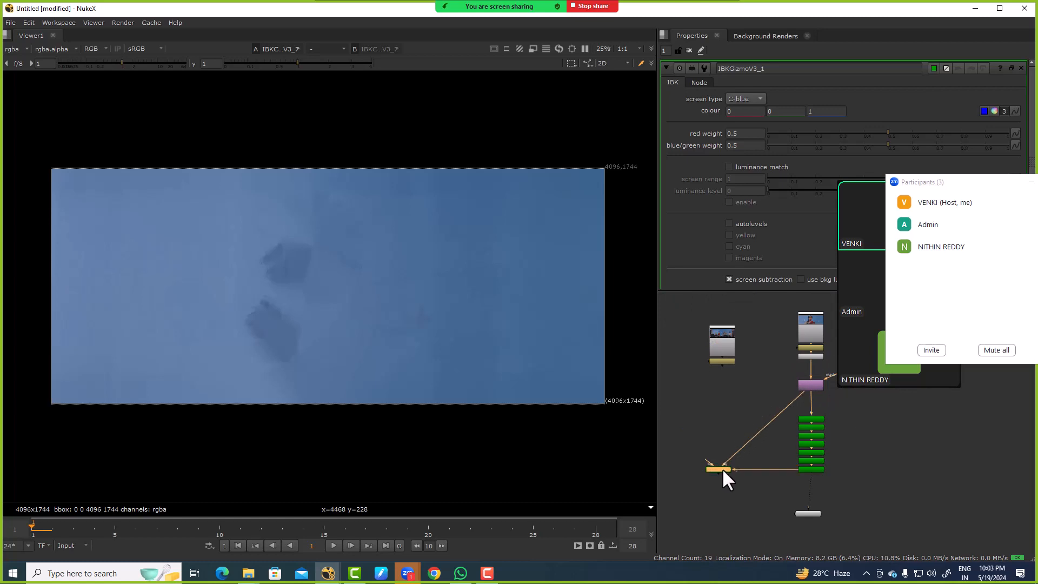
Step: Display the IBKGizmo's alpha channel and inspect the matte edges around the hair and neck
{"action": "key", "text": "1"}
{"action": "left_click", "coordinate": [722, 467]}
{"action": "key", "text": "a"}
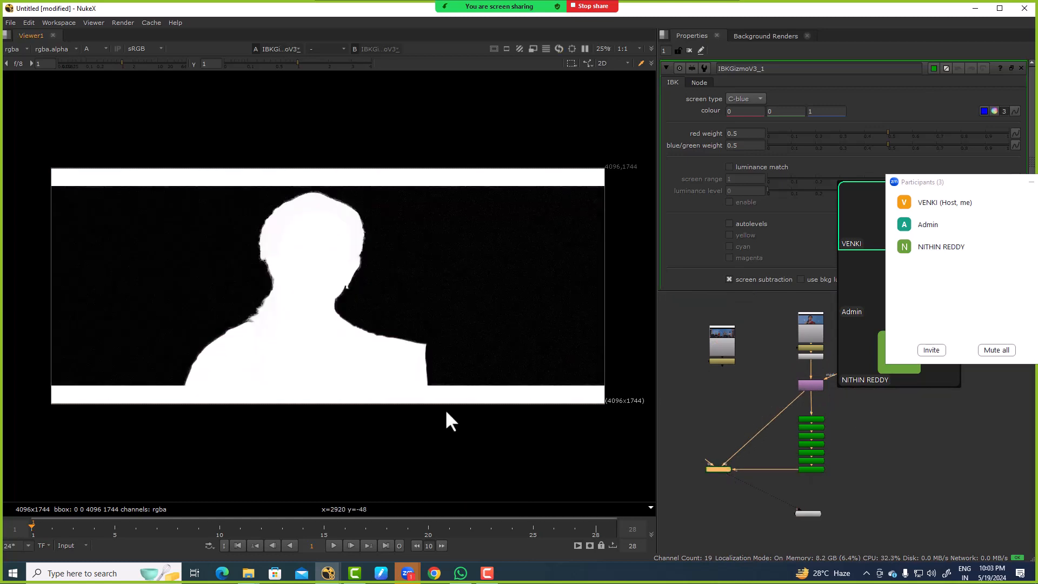
{"action": "scroll", "coordinate": [273, 261], "scroll_direction": "up", "scroll_amount": 8}
{"action": "scroll", "coordinate": [324, 250], "scroll_direction": "down", "scroll_amount": 3}
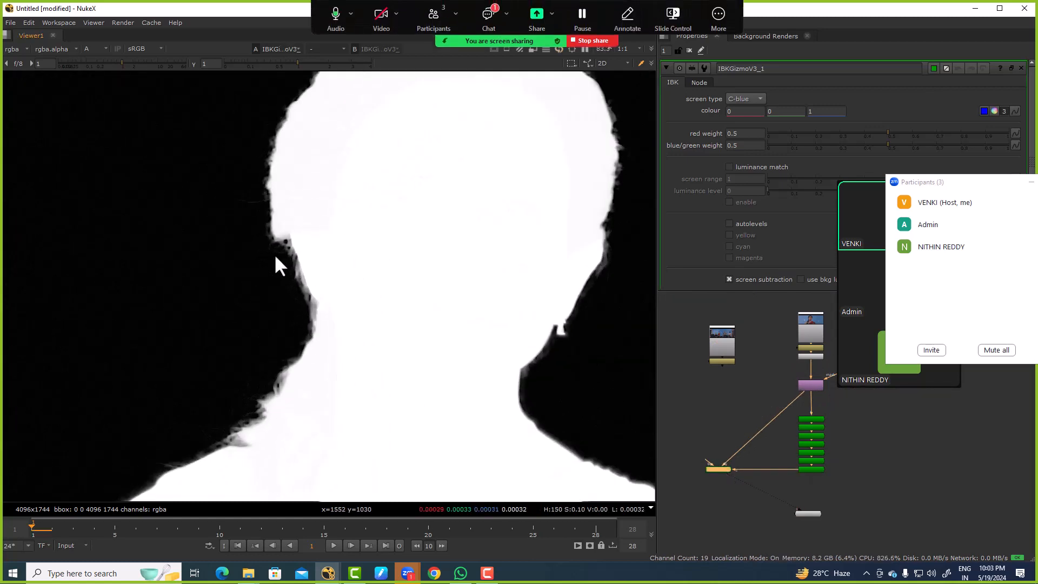
{"action": "scroll", "coordinate": [274, 254], "scroll_direction": "up", "scroll_amount": 3}
{"action": "left_click_drag", "start_coordinate": [250, 235], "coordinate": [413, 369]}
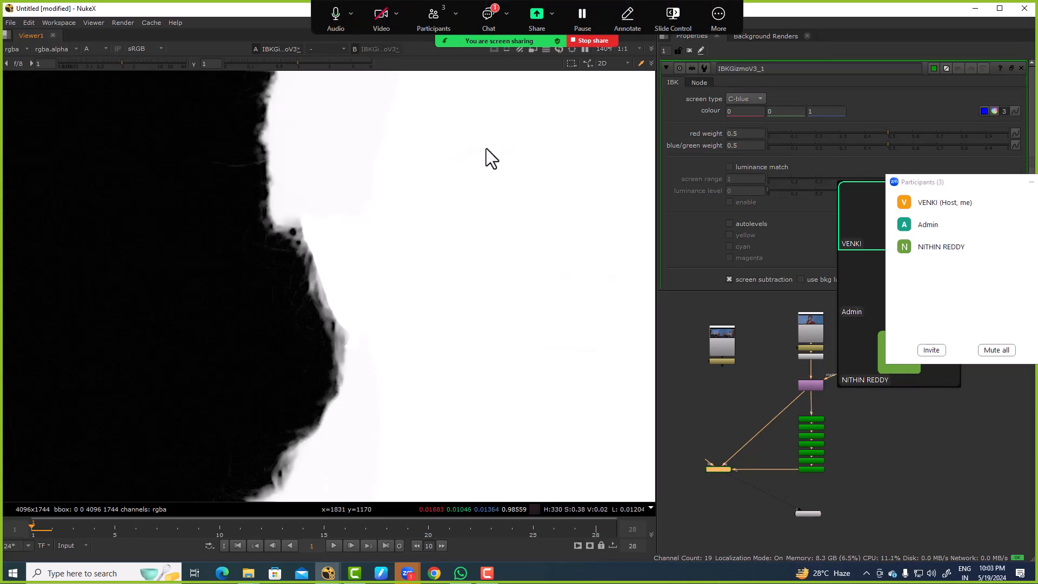
Step: Add a Copy node beside the IBKGizmo, feeding its A input from the IBKGizmo and its B input from Transform1
{"action": "middle_click_drag", "start_coordinate": [846, 448], "coordinate": [737, 337]}
{"action": "left_click", "coordinate": [789, 348]}
{"action": "key", "text": "k"}
{"action": "scroll", "coordinate": [787, 347], "scroll_direction": "down", "scroll_amount": 3}
{"action": "left_click", "coordinate": [778, 336]}
{"action": "scroll", "coordinate": [782, 338], "scroll_direction": "up", "scroll_amount": 2}
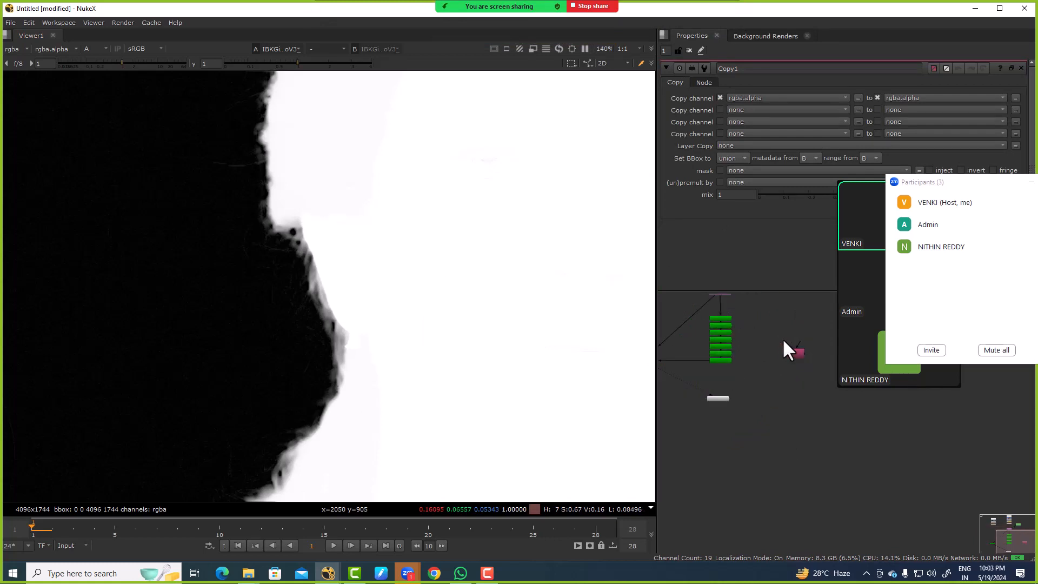
{"action": "mouse_move", "coordinate": [786, 342]}
{"action": "left_mouse_down"}
{"action": "mouse_move", "coordinate": [706, 365]}
{"action": "mouse_move", "coordinate": [692, 350]}
{"action": "mouse_move", "coordinate": [770, 292]}
{"action": "mouse_move", "coordinate": [724, 349]}
{"action": "mouse_move", "coordinate": [726, 339]}
{"action": "left_mouse_up"}
{"action": "scroll", "coordinate": [734, 352], "scroll_direction": "down", "scroll_amount": 3}
{"action": "scroll", "coordinate": [692, 349], "scroll_direction": "up", "scroll_amount": 3}
{"action": "middle_click_drag", "start_coordinate": [682, 359], "coordinate": [777, 307]}
{"action": "scroll", "coordinate": [713, 355], "scroll_direction": "up", "scroll_amount": 3}
Step: View the Copy node's output and toggle the matte overlay to compare the key with the fine hair strands beside the neck
{"action": "key", "text": "1"}
{"action": "left_click_drag", "start_coordinate": [485, 282], "coordinate": [507, 327]}
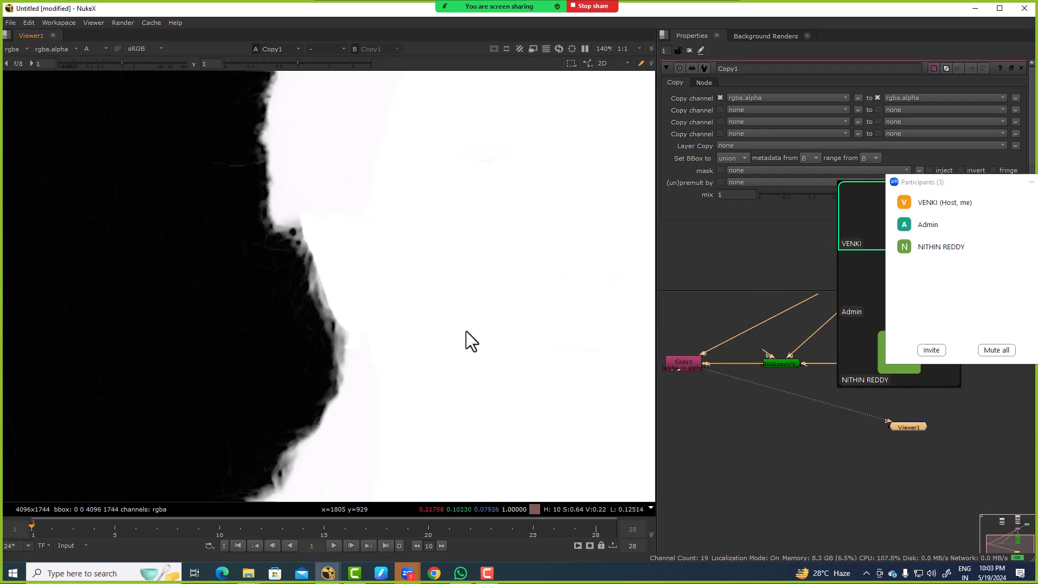
{"action": "key", "text": "m"}
{"action": "scroll", "coordinate": [311, 303], "scroll_direction": "up", "scroll_amount": 8}
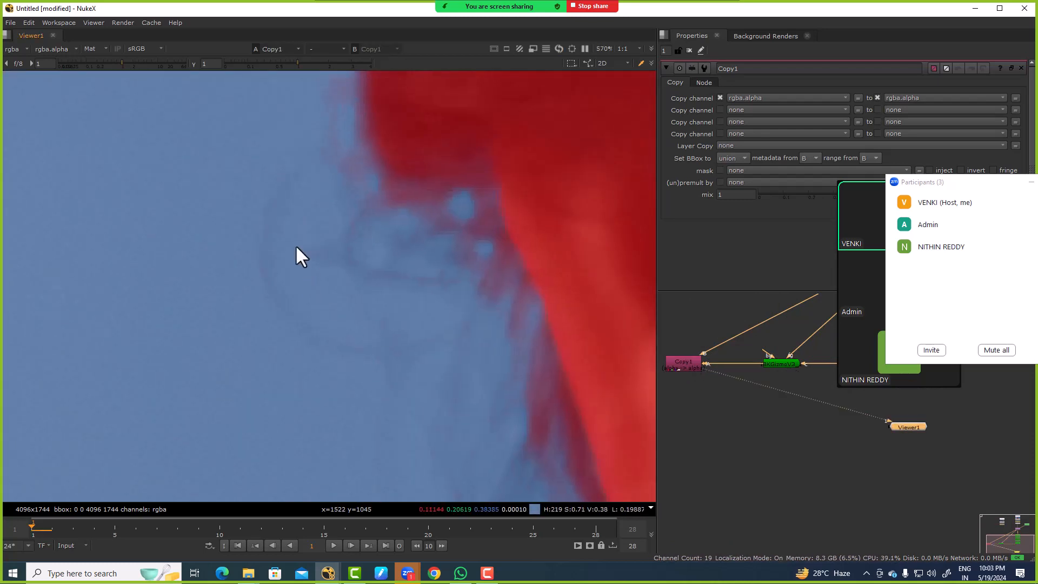
{"action": "key", "text": "m"}
{"action": "key", "text": "m"}
{"action": "key", "text": "m"}
{"action": "key", "text": "m"}
{"action": "key", "text": "m"}
{"action": "key", "text": "m"}
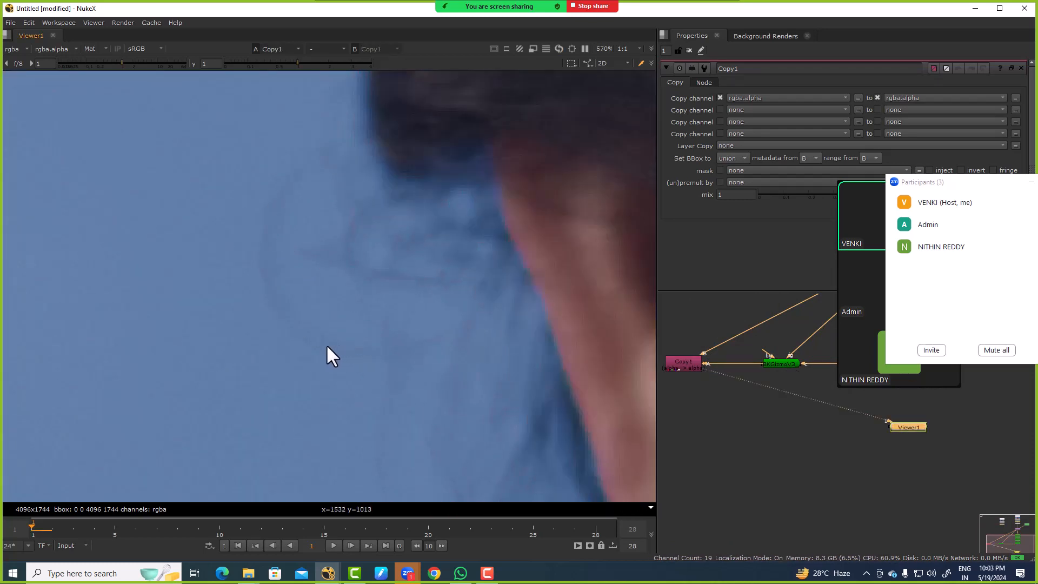
{"action": "middle_click_drag", "start_coordinate": [414, 443], "coordinate": [406, 297]}
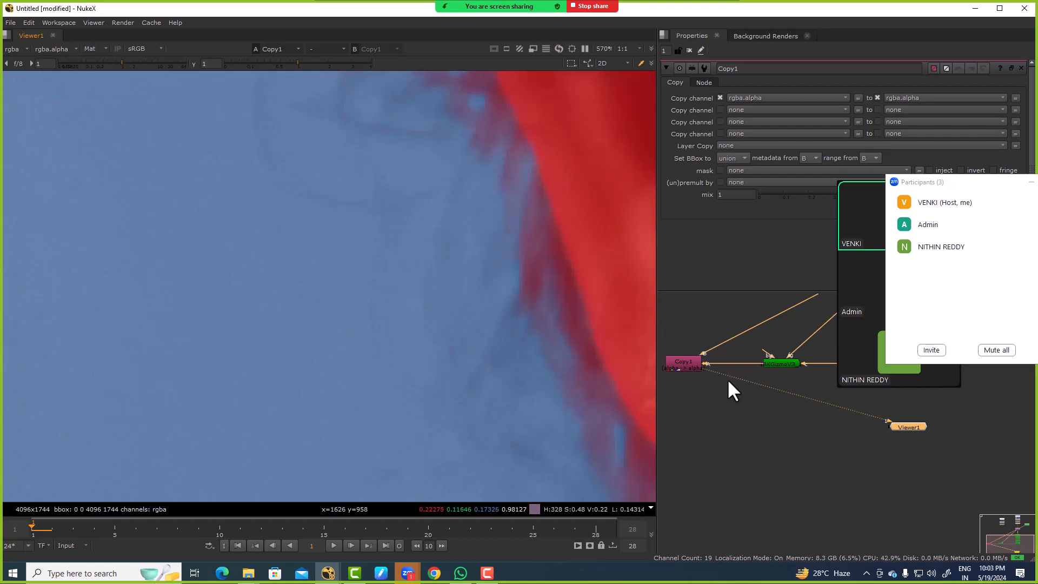
Step: Display the IBKGizmo's full-frame alpha matte
{"action": "left_click", "coordinate": [768, 362]}
{"action": "key", "text": "1"}
{"action": "key", "text": "f"}
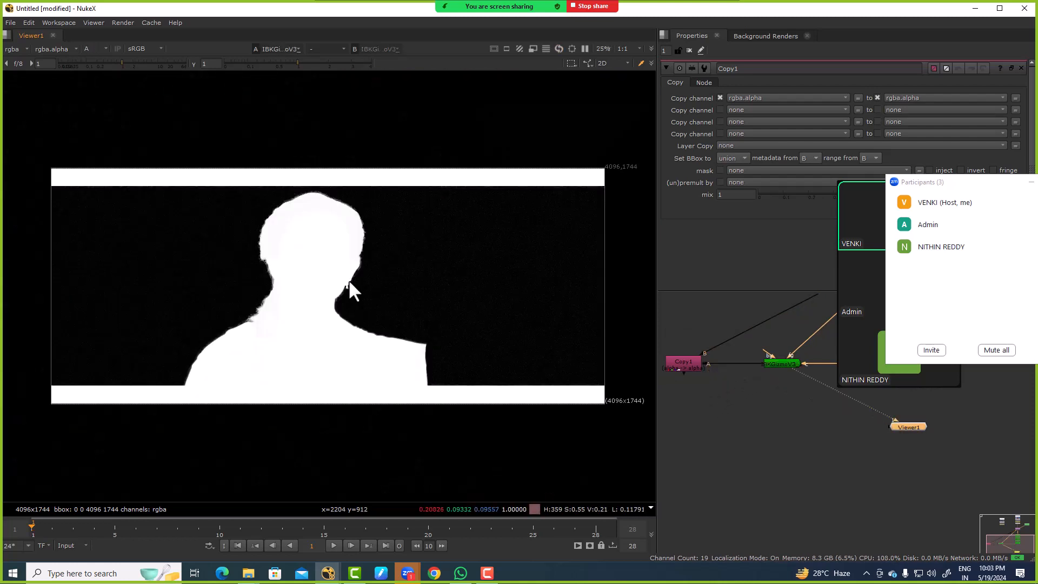
Step: Extract the Copy node from the tree and reconnect its A input to the IBKGizmo and its B input to Transform1
{"action": "left_click", "coordinate": [683, 367]}
{"action": "key", "text": "ctrl+shift+x"}
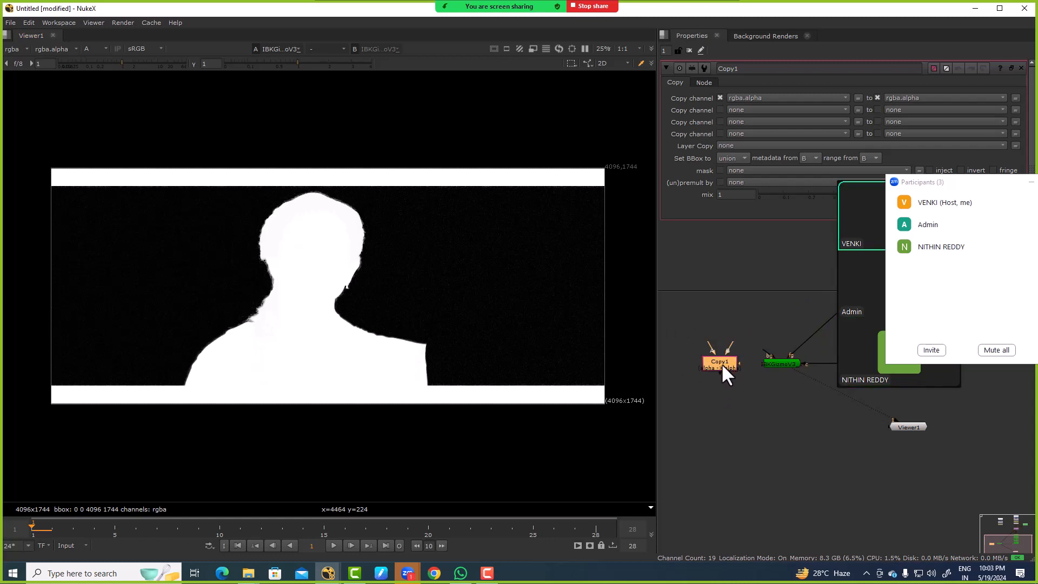
{"action": "key", "text": "space"}
{"action": "middle_click_drag", "start_coordinate": [719, 362], "coordinate": [533, 347]}
{"action": "scroll", "coordinate": [530, 355], "scroll_direction": "up", "scroll_amount": 5}
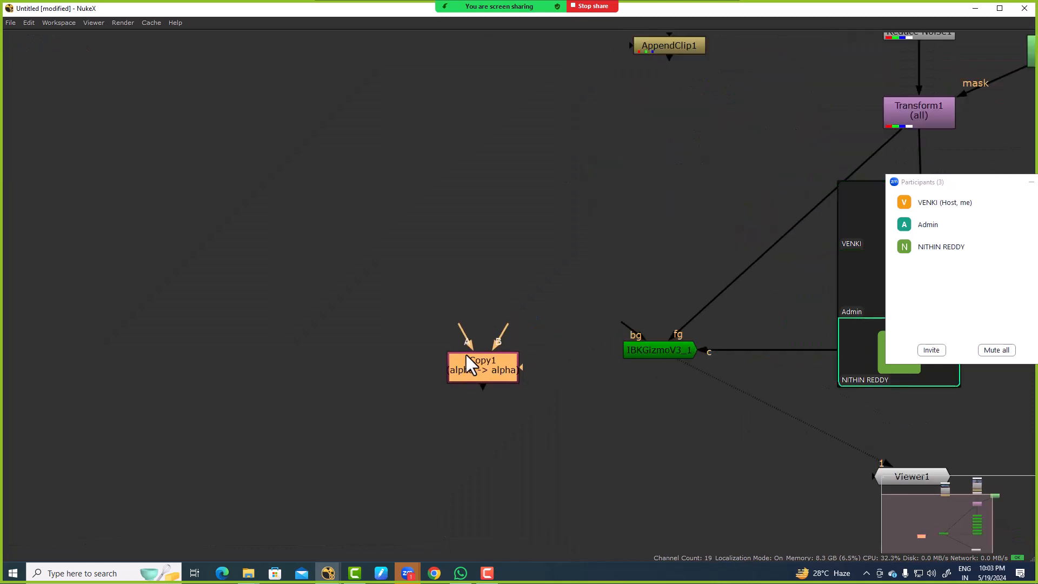
{"action": "left_click_drag", "start_coordinate": [463, 342], "coordinate": [631, 351]}
{"action": "scroll", "coordinate": [580, 345], "scroll_direction": "down", "scroll_amount": 3}
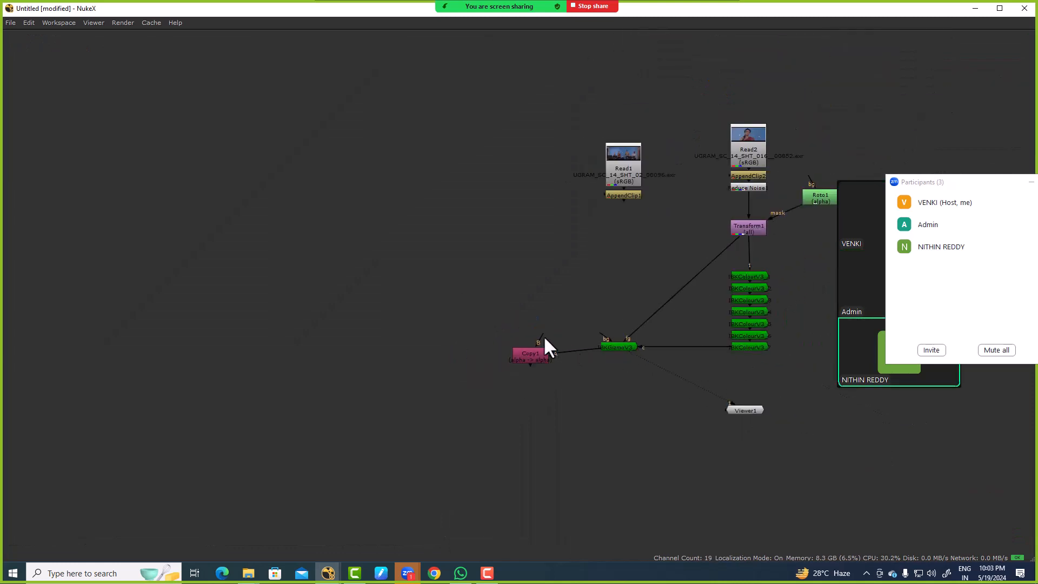
{"action": "left_click_drag", "start_coordinate": [543, 335], "coordinate": [737, 227]}
{"action": "key", "text": "space"}
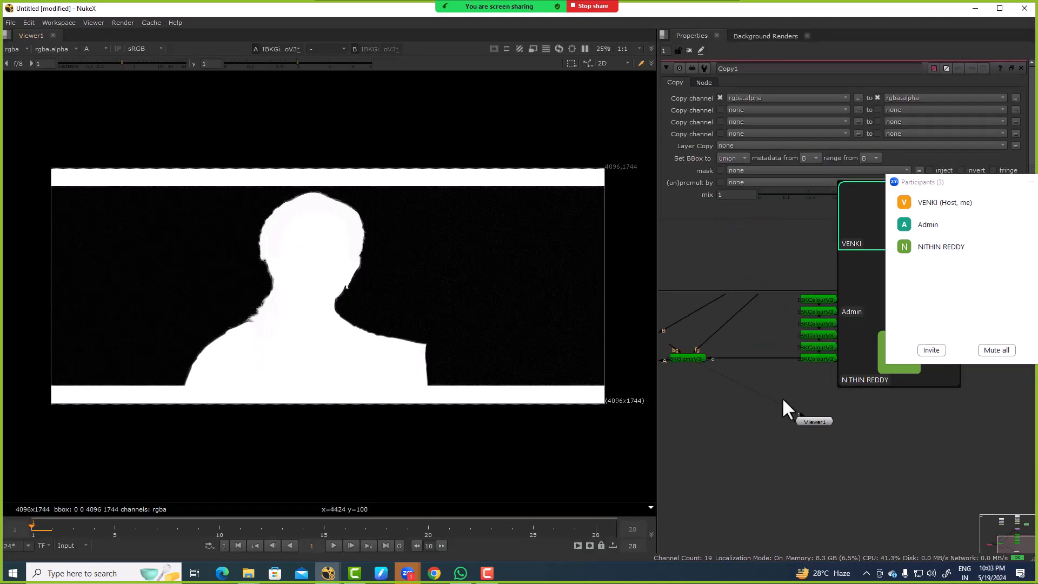
Step: Display the Copy node in the viewer and reattach its A input to the IBKGizmo
{"action": "left_click", "coordinate": [712, 375]}
{"action": "key", "text": "1"}
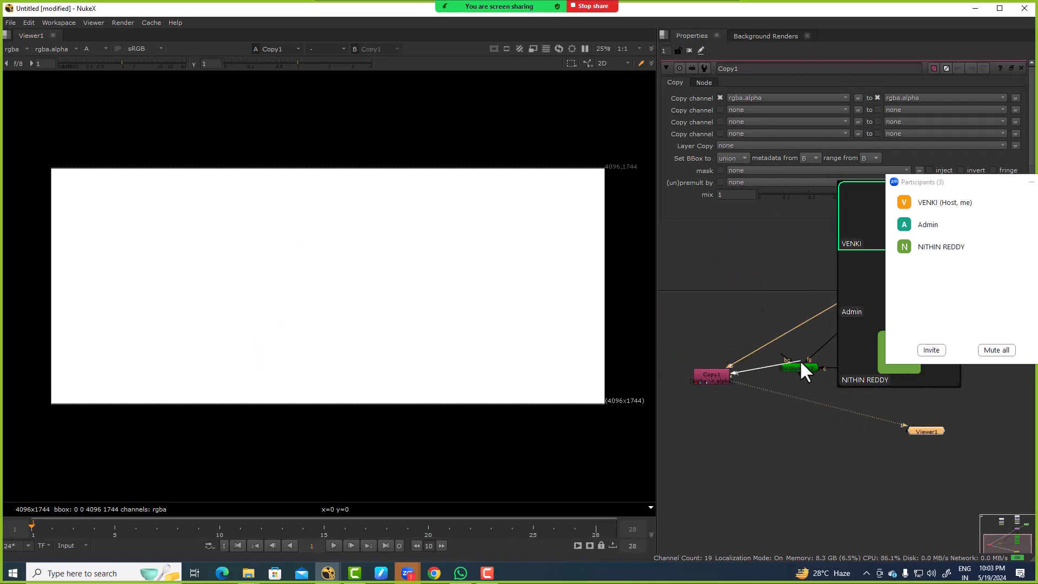
{"action": "left_click_drag", "start_coordinate": [801, 363], "coordinate": [800, 366]}
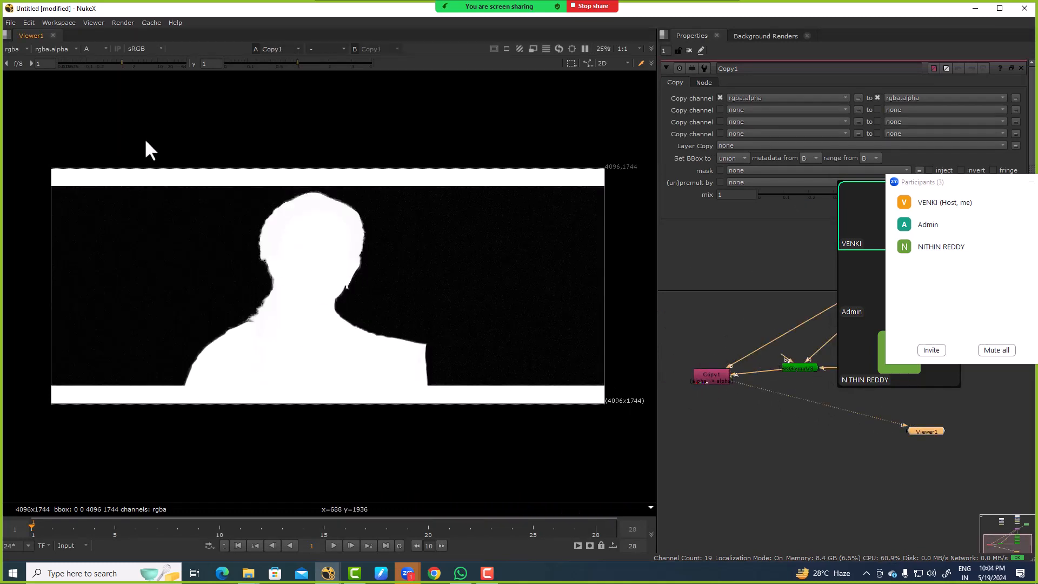
Step: Switch the viewer channels to Matte overlay and examine the key along the jaw and earring edge
{"action": "left_click", "coordinate": [97, 50]}
{"action": "key", "text": "F9"}
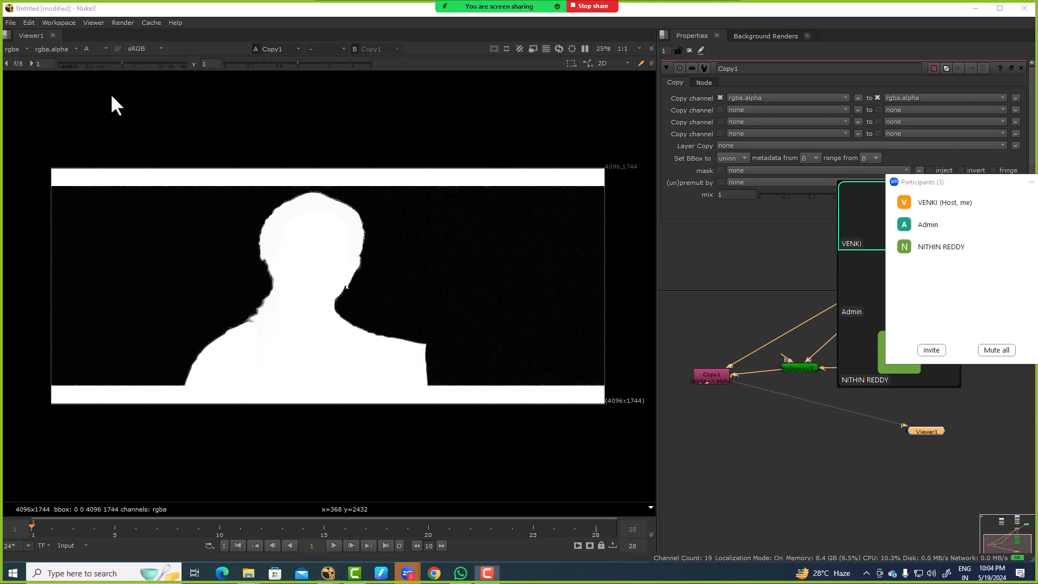
{"action": "left_click", "coordinate": [97, 49]}
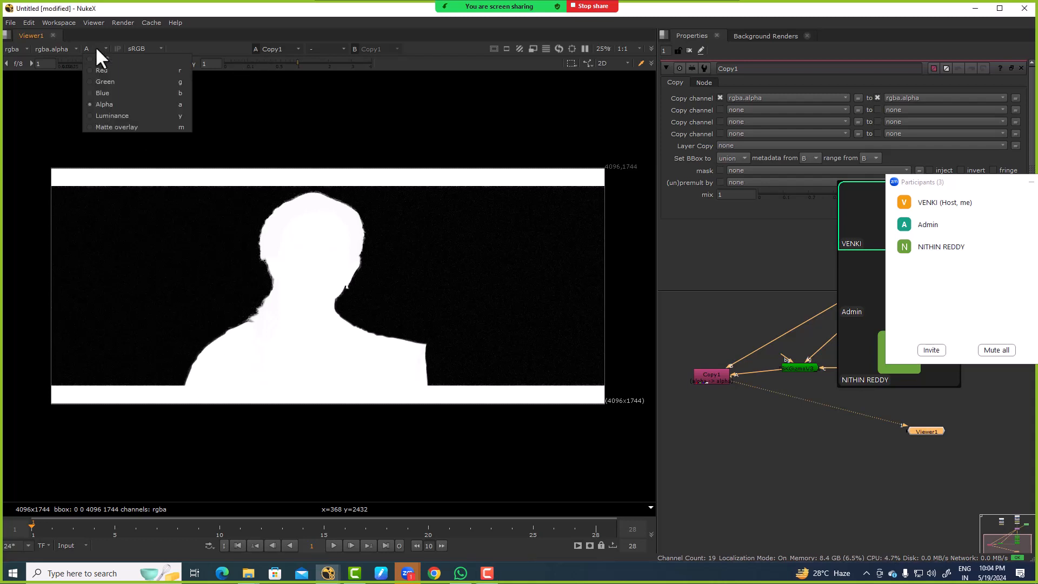
{"action": "left_click", "coordinate": [107, 127]}
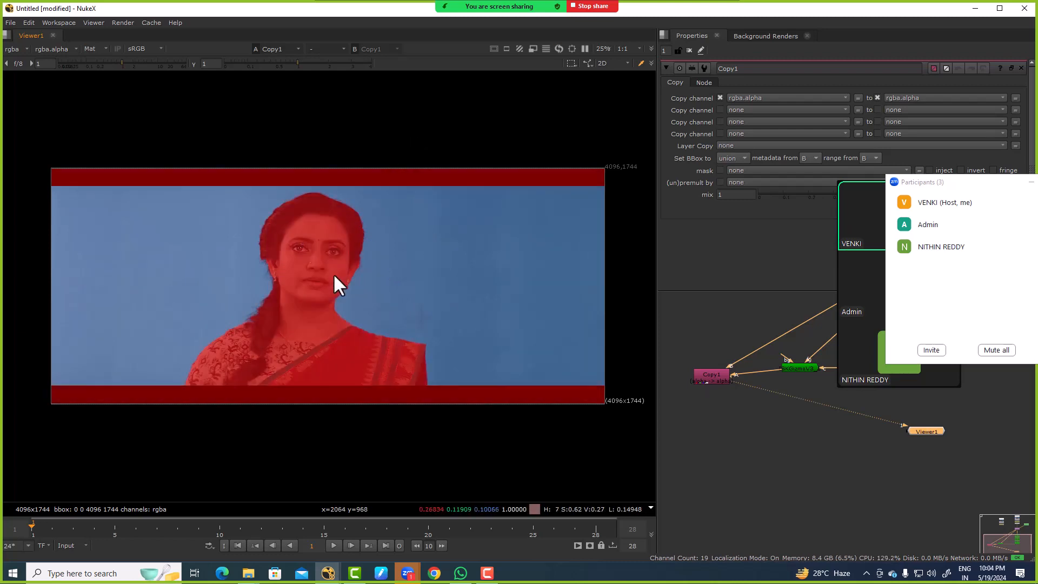
{"action": "scroll", "coordinate": [398, 323], "scroll_direction": "up", "scroll_amount": 10}
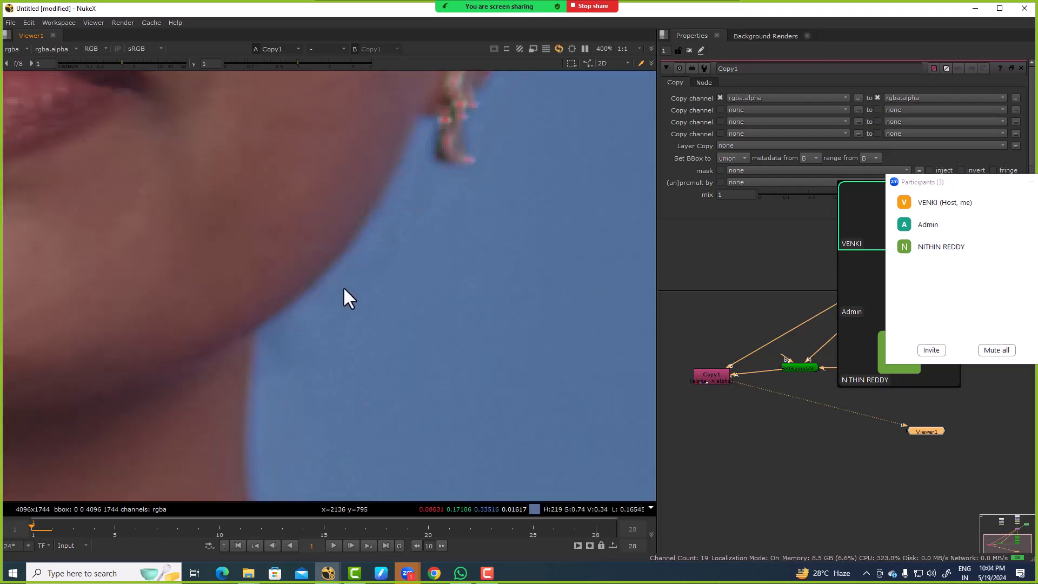
Step: Examine the key around the ear and earring edge by switching between the colour image and the matte overlay
{"action": "middle_click_drag", "start_coordinate": [405, 168], "coordinate": [351, 404]}
{"action": "key", "text": "m"}
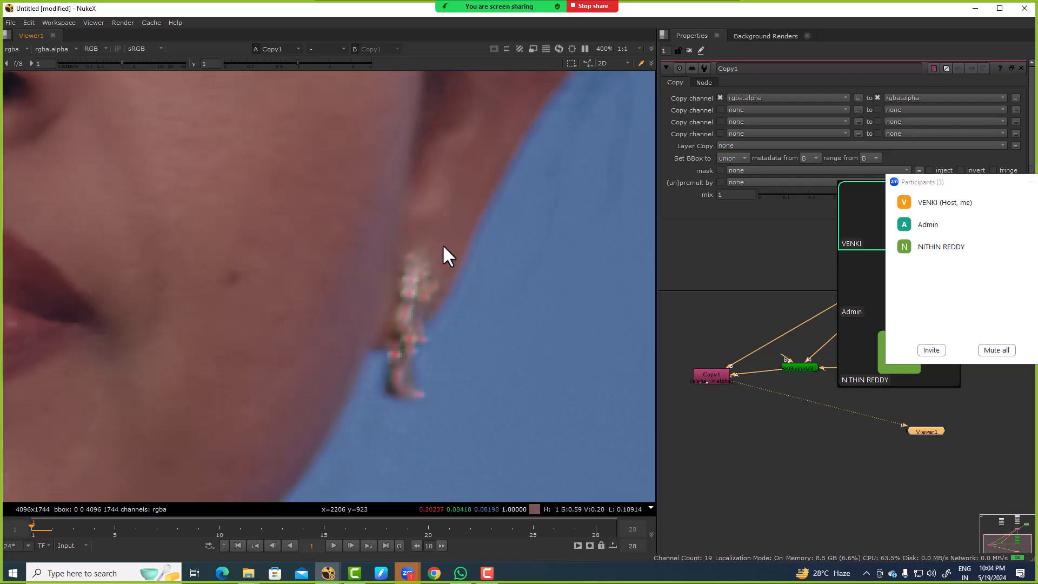
{"action": "scroll", "coordinate": [442, 244], "scroll_direction": "down", "scroll_amount": 2}
{"action": "middle_click_drag", "start_coordinate": [442, 244], "coordinate": [366, 367]}
{"action": "scroll", "coordinate": [460, 252], "scroll_direction": "up", "scroll_amount": 2}
{"action": "key", "text": "m"}
{"action": "key", "text": "m"}
{"action": "key", "text": "m"}
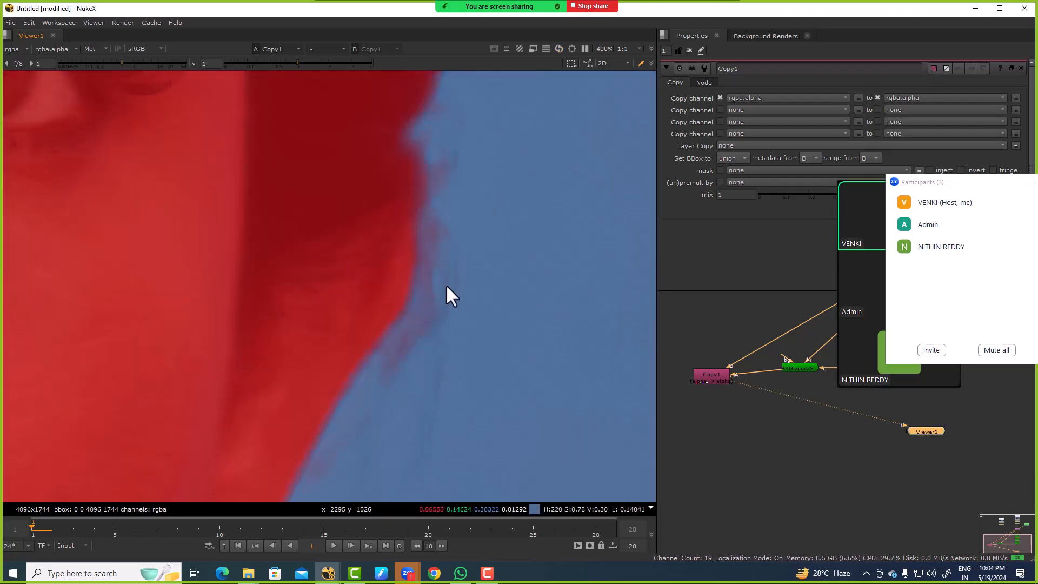
{"action": "scroll", "coordinate": [441, 293], "scroll_direction": "down", "scroll_amount": 4}
Step: Display the IBKGizmo in the viewer and show its alpha matte
{"action": "middle_click_drag", "start_coordinate": [801, 365], "coordinate": [729, 348]}
{"action": "left_click", "coordinate": [729, 348]}
{"action": "key", "text": "1"}
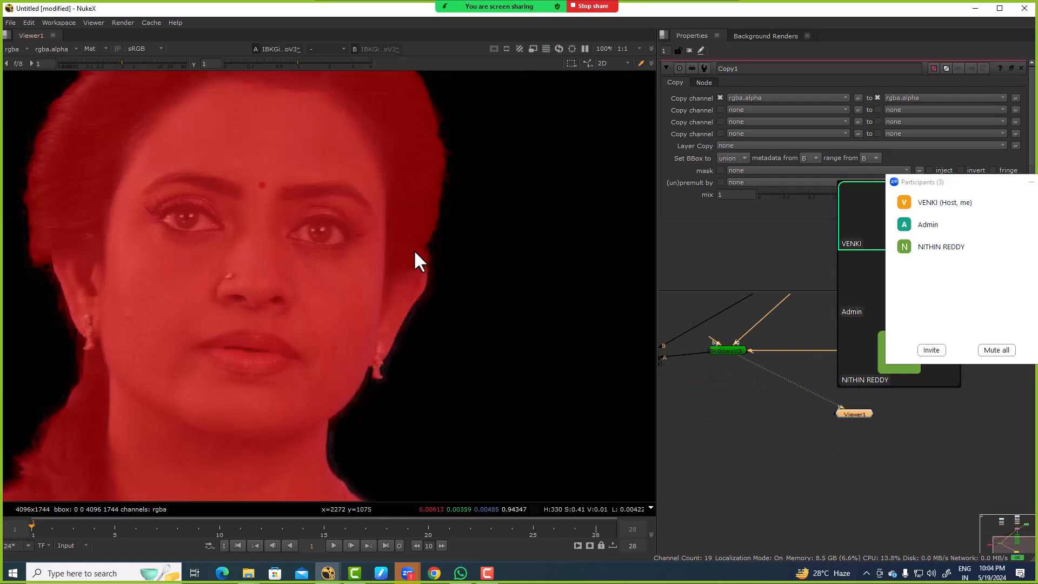
{"action": "key", "text": "a"}
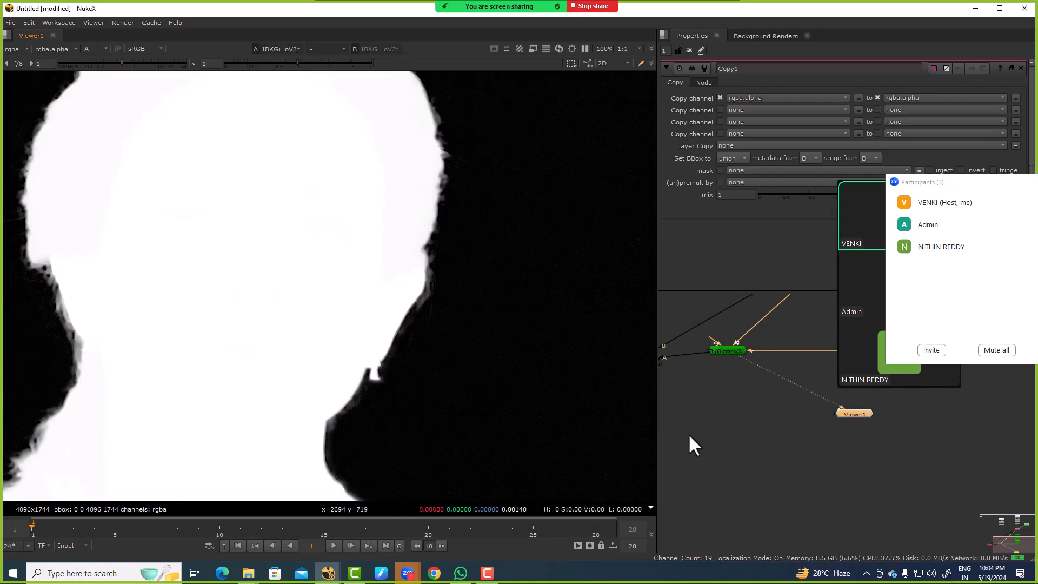
Step: Delete the Copy node from the node tree
{"action": "middle_click_drag", "start_coordinate": [688, 433], "coordinate": [758, 392]}
{"action": "scroll", "coordinate": [758, 392], "scroll_direction": "down", "scroll_amount": 3}
{"action": "left_click", "coordinate": [730, 353]}
{"action": "key", "text": "Delete"}
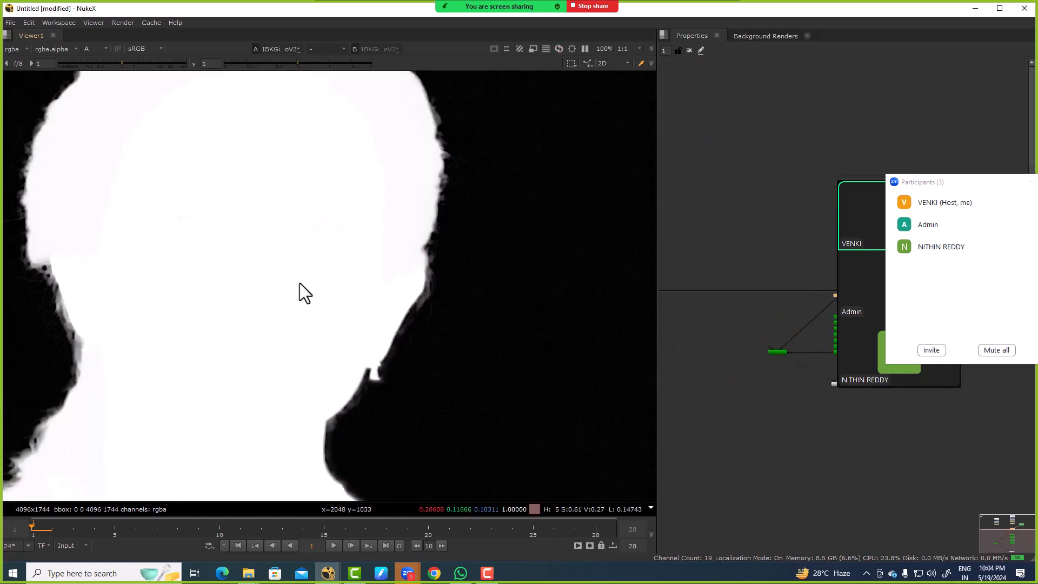
Step: Inspect the matte's hair edge, then display Transform1's colour image for comparison around the ear
{"action": "middle_click_drag", "start_coordinate": [101, 269], "coordinate": [293, 284]}
{"action": "scroll", "coordinate": [293, 284], "scroll_direction": "up", "scroll_amount": 3}
{"action": "left_click_drag", "start_coordinate": [211, 248], "coordinate": [401, 381]}
{"action": "mouse_move", "coordinate": [813, 316]}
{"action": "middle_mouse_down"}
{"action": "mouse_move", "coordinate": [804, 384]}
{"action": "mouse_move", "coordinate": [751, 401]}
{"action": "middle_mouse_up"}
{"action": "scroll", "coordinate": [751, 401], "scroll_direction": "up", "scroll_amount": 2}
{"action": "left_click", "coordinate": [790, 365]}
{"action": "key", "text": "1"}
{"action": "key", "text": "a"}
{"action": "scroll", "coordinate": [212, 248], "scroll_direction": "down", "scroll_amount": 3}
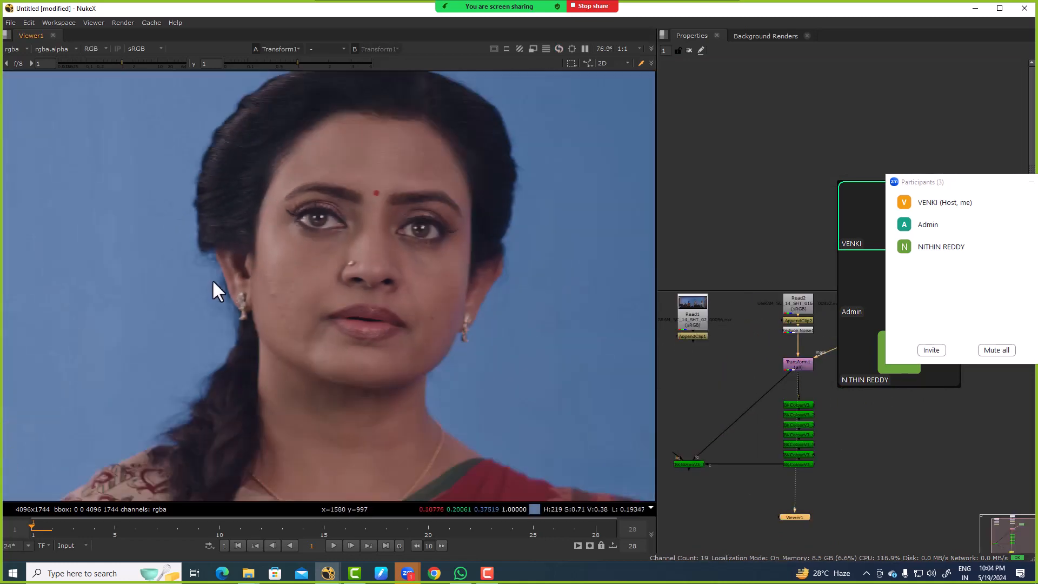
{"action": "scroll", "coordinate": [183, 248], "scroll_direction": "up", "scroll_amount": 4}
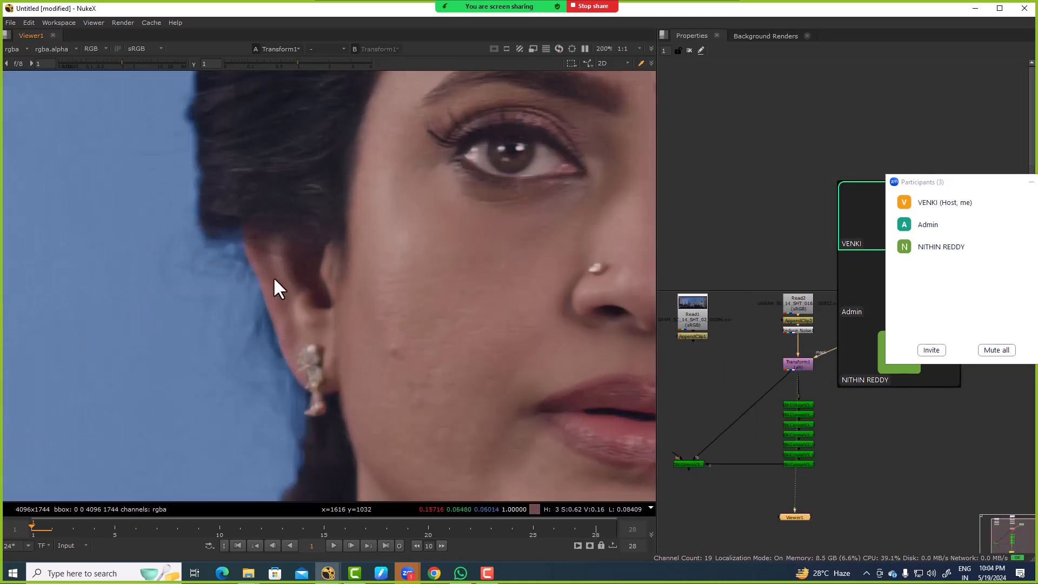
Step: Examine the plate's red channel along the hair and ear edge
{"action": "key", "text": "r"}
{"action": "middle_click_drag", "start_coordinate": [209, 281], "coordinate": [340, 294]}
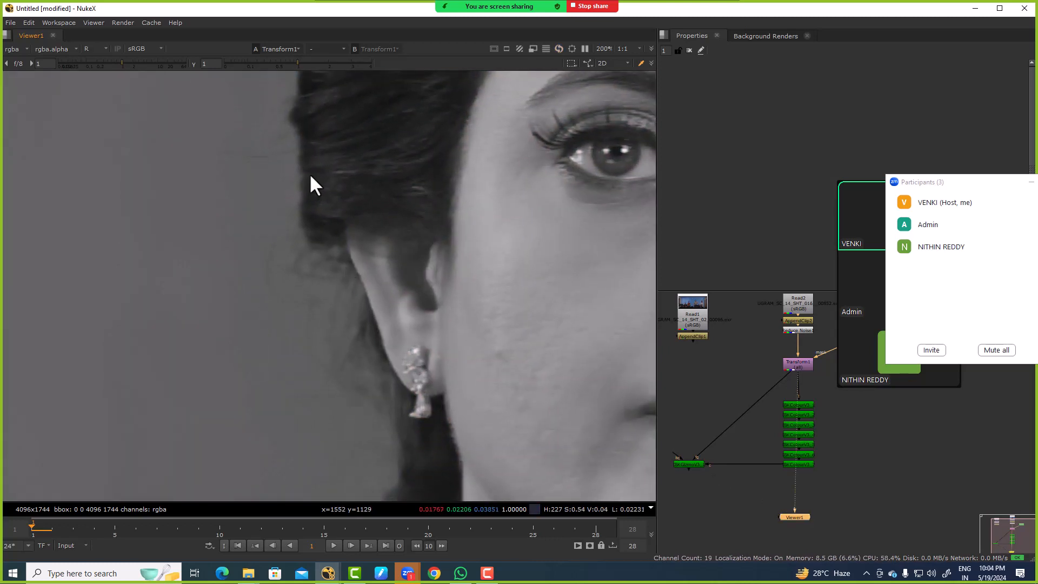
{"action": "left_click_drag", "start_coordinate": [297, 172], "coordinate": [337, 218], "text": "ctrl+shift"}
{"action": "scroll", "coordinate": [267, 209], "scroll_direction": "down", "scroll_amount": 3}
{"action": "scroll", "coordinate": [319, 162], "scroll_direction": "up", "scroll_amount": 2}
{"action": "left_click_drag", "start_coordinate": [312, 139], "coordinate": [352, 195], "text": "ctrl+shift"}
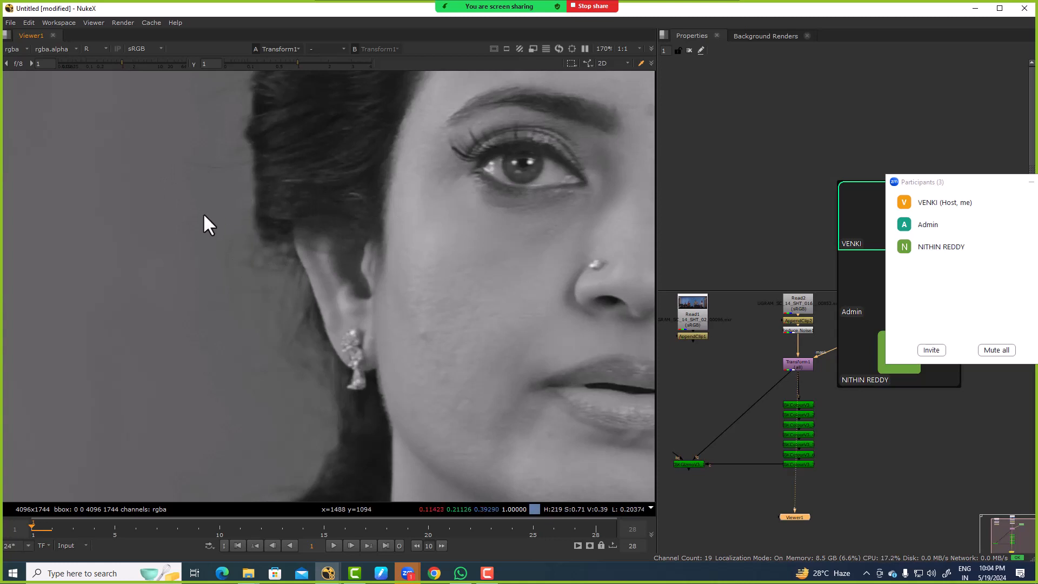
Step: Compare the plate's green and red channels on the fine hair strands beside the head
{"action": "key", "text": "g"}
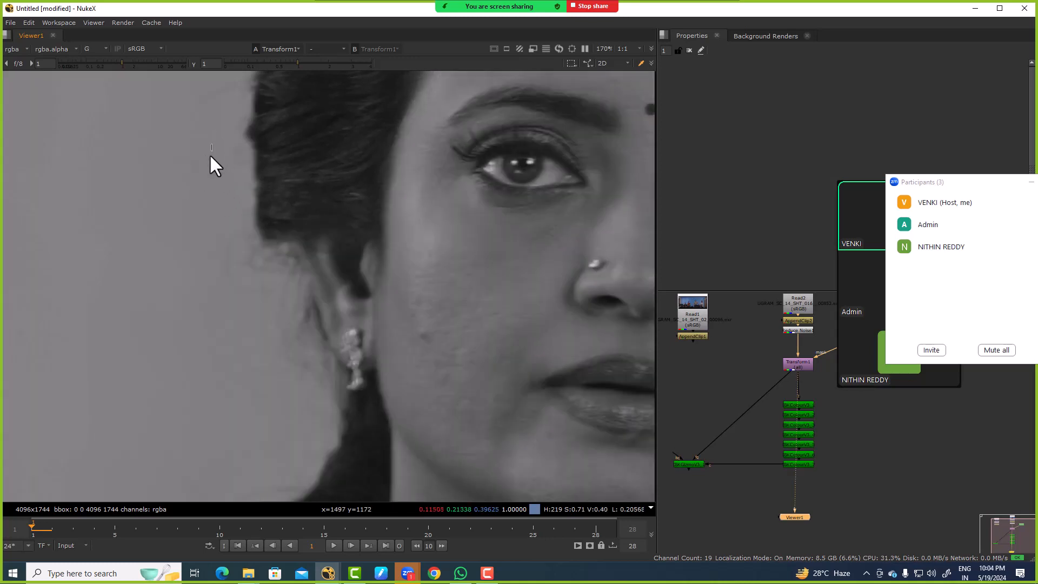
{"action": "key", "text": "r"}
{"action": "scroll", "coordinate": [205, 142], "scroll_direction": "up", "scroll_amount": 6}
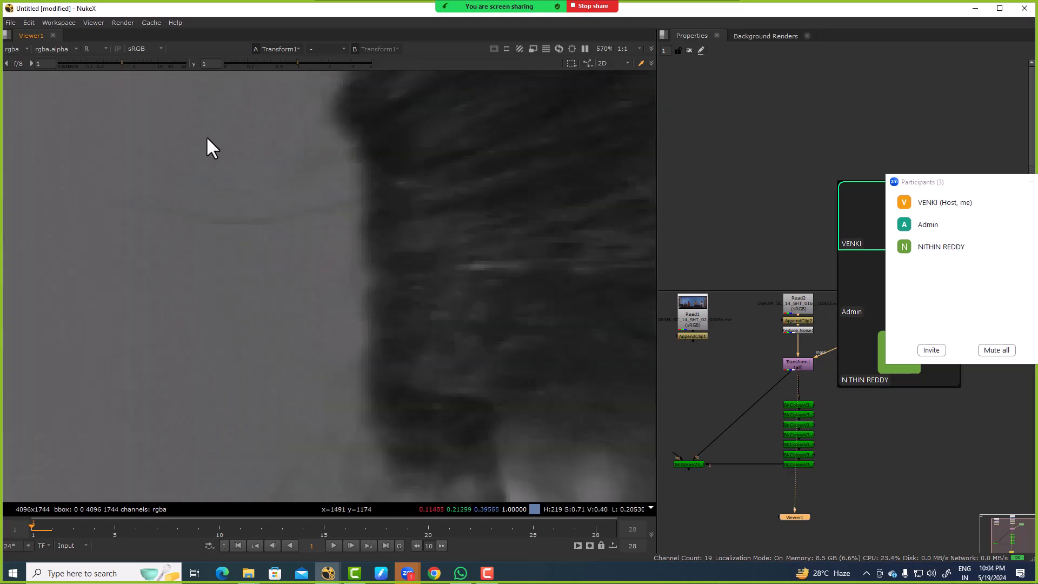
{"action": "key", "text": "g"}
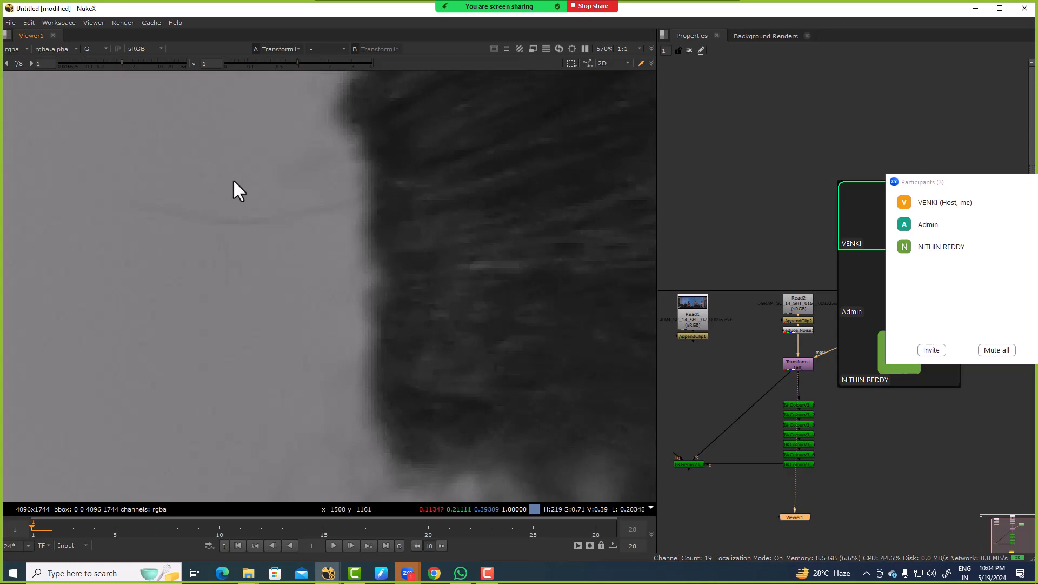
{"action": "scroll", "coordinate": [233, 184], "scroll_direction": "down", "scroll_amount": 10}
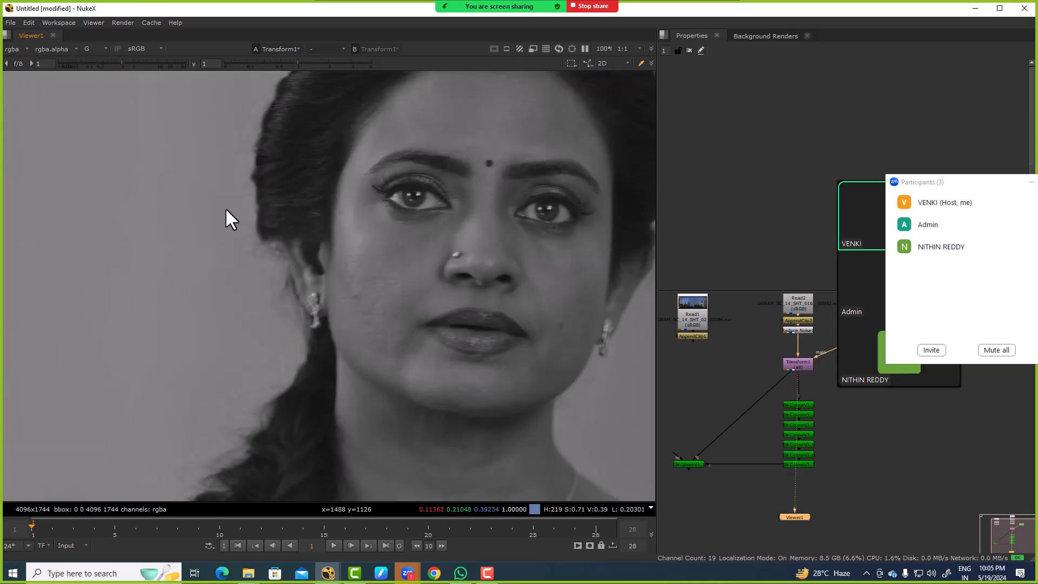
Step: Compare the plate's blue channel with red and green for contrast between the hair and the screen
{"action": "key", "text": "b"}
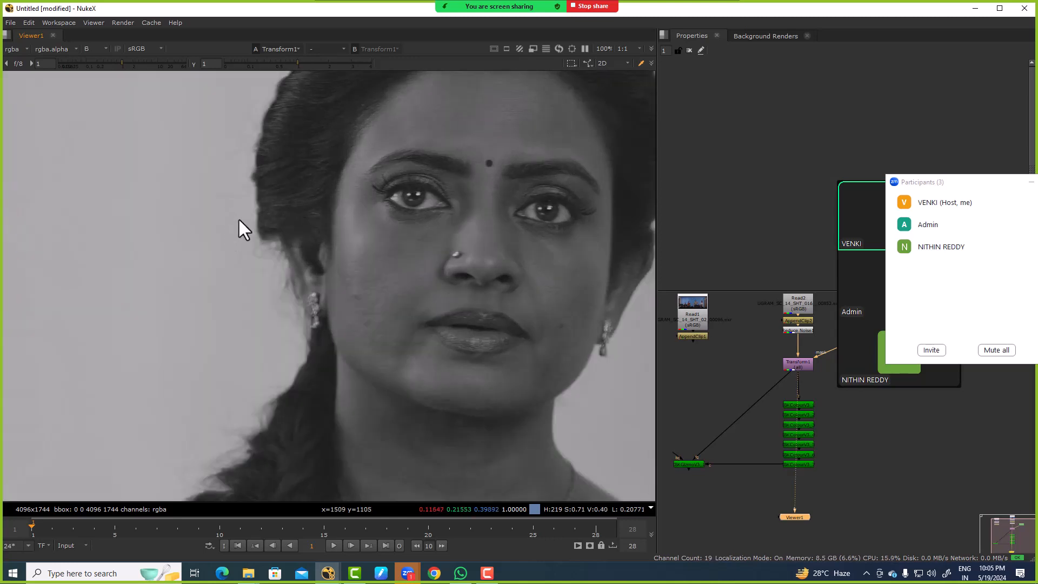
{"action": "key", "text": "r"}
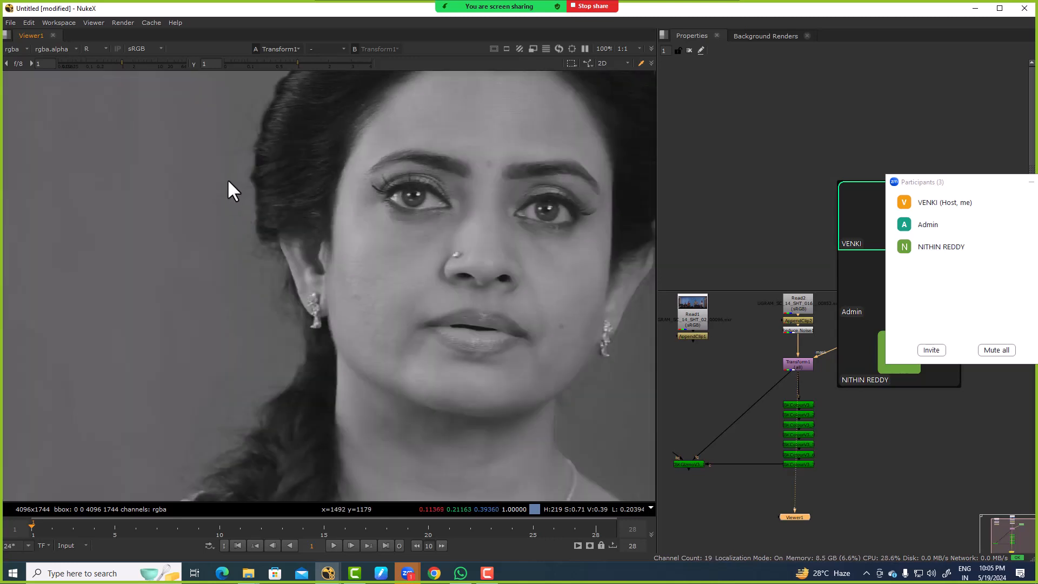
{"action": "key", "text": "g"}
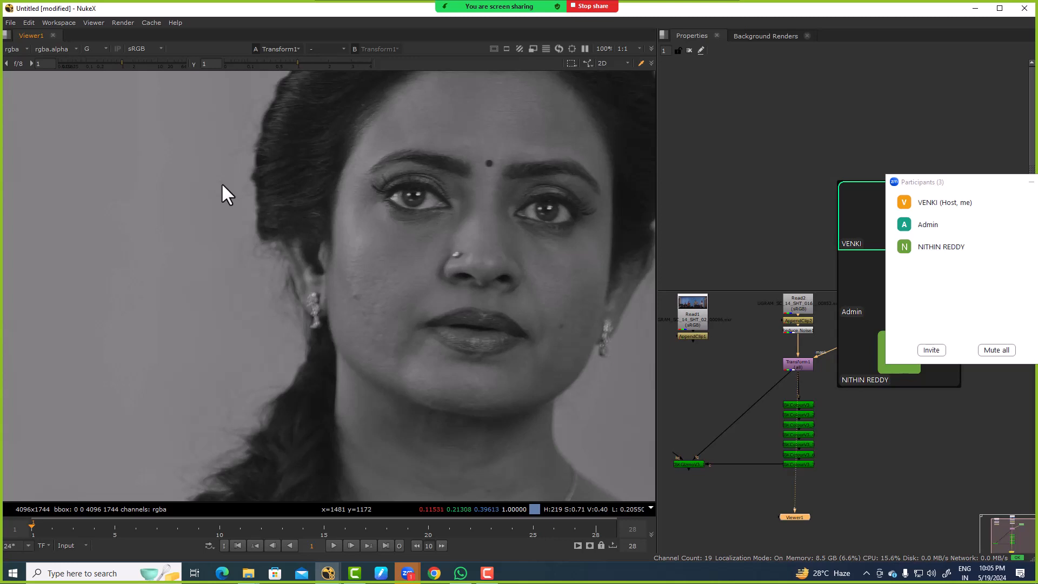
{"action": "key", "text": "b"}
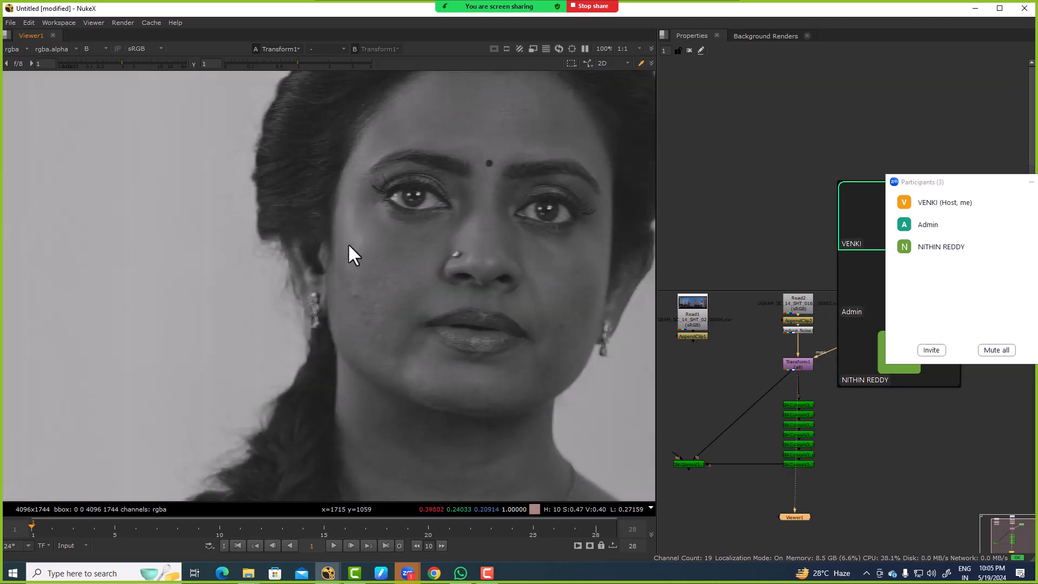
{"action": "key", "text": "r"}
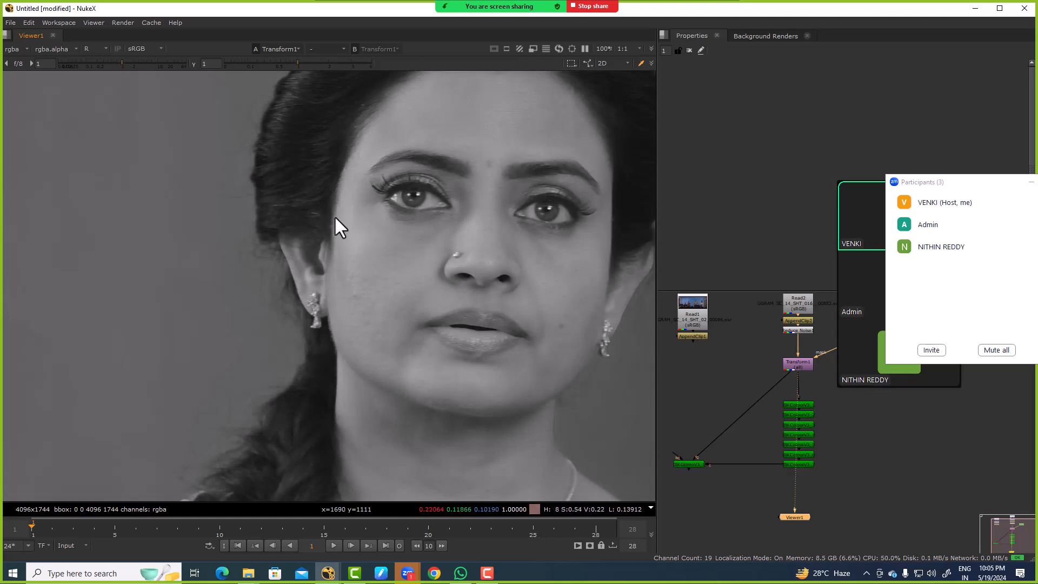
{"action": "key", "text": "b"}
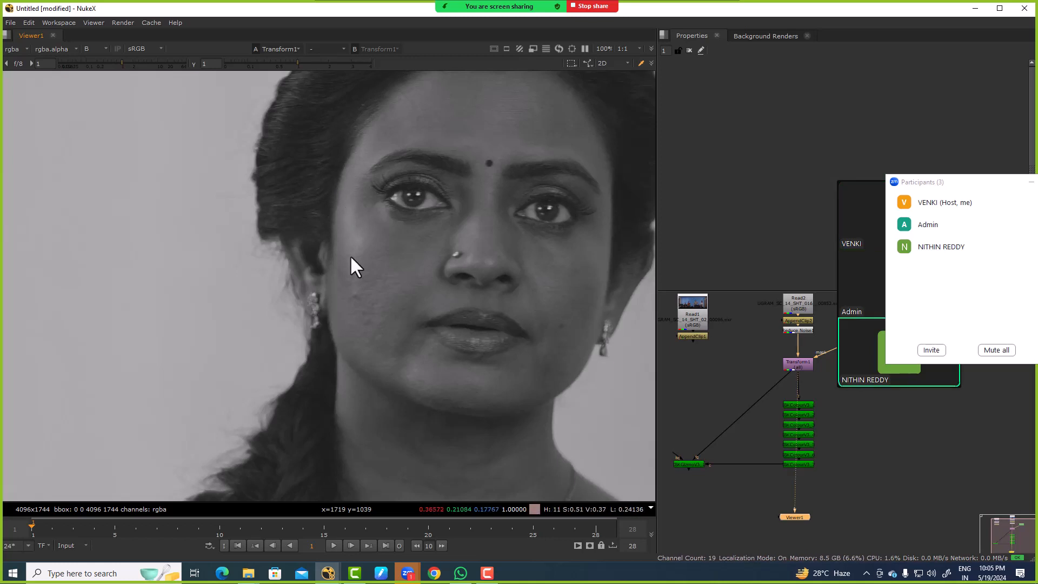
{"action": "middle_click_drag", "start_coordinate": [356, 251], "coordinate": [425, 252]}
{"action": "scroll", "coordinate": [424, 254], "scroll_direction": "down", "scroll_amount": 1}
{"action": "scroll", "coordinate": [353, 249], "scroll_direction": "up", "scroll_amount": 6}
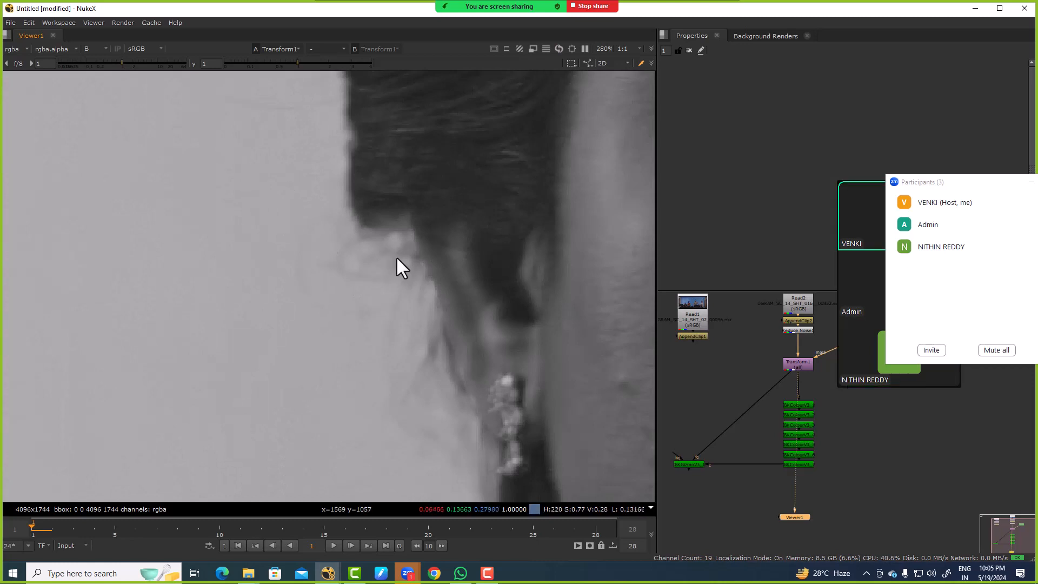
Step: Add a Keyer node fed by Transform1 and display it in the viewer
{"action": "scroll", "coordinate": [691, 433], "scroll_direction": "down", "scroll_amount": 2}
{"action": "scroll", "coordinate": [751, 409], "scroll_direction": "down", "scroll_amount": 2}
{"action": "key", "text": "Tab"}
{"action": "type", "text": "k"}
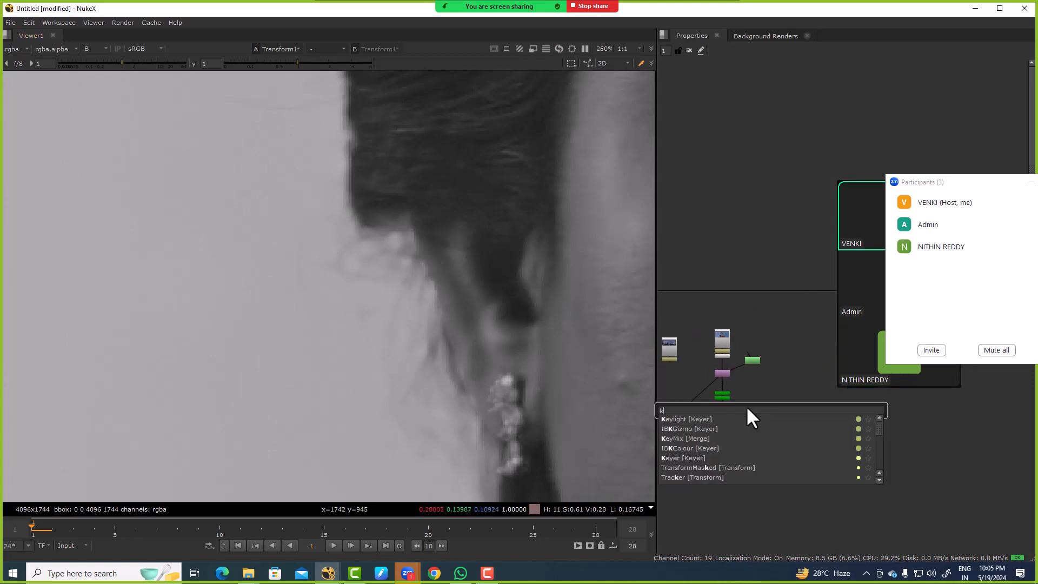
{"action": "type", "text": "eyer"}
{"action": "key", "text": "Return"}
{"action": "scroll", "coordinate": [743, 408], "scroll_direction": "up", "scroll_amount": 2}
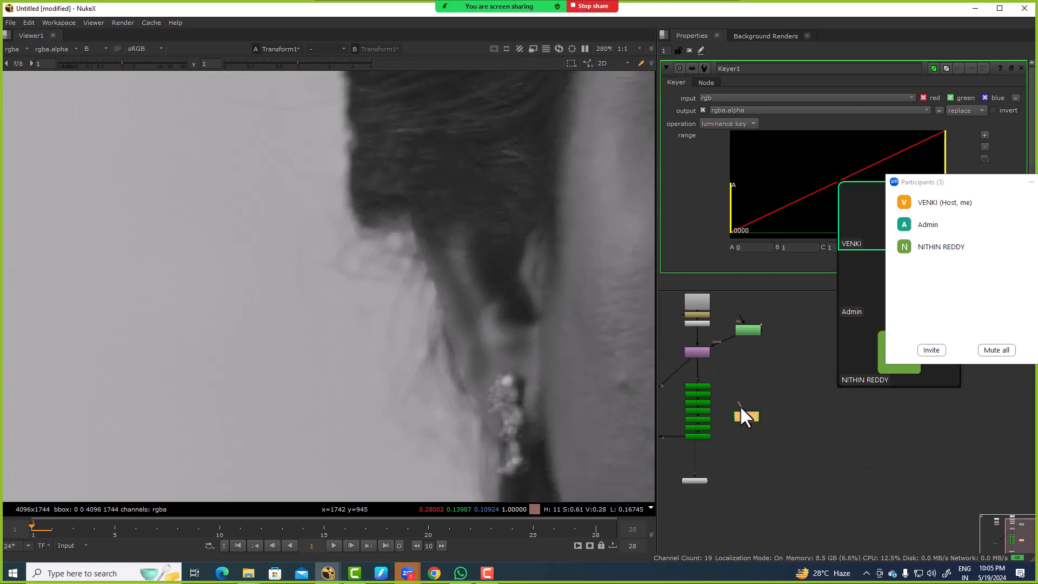
{"action": "left_click_drag", "start_coordinate": [746, 415], "coordinate": [757, 407]}
{"action": "key", "text": "1"}
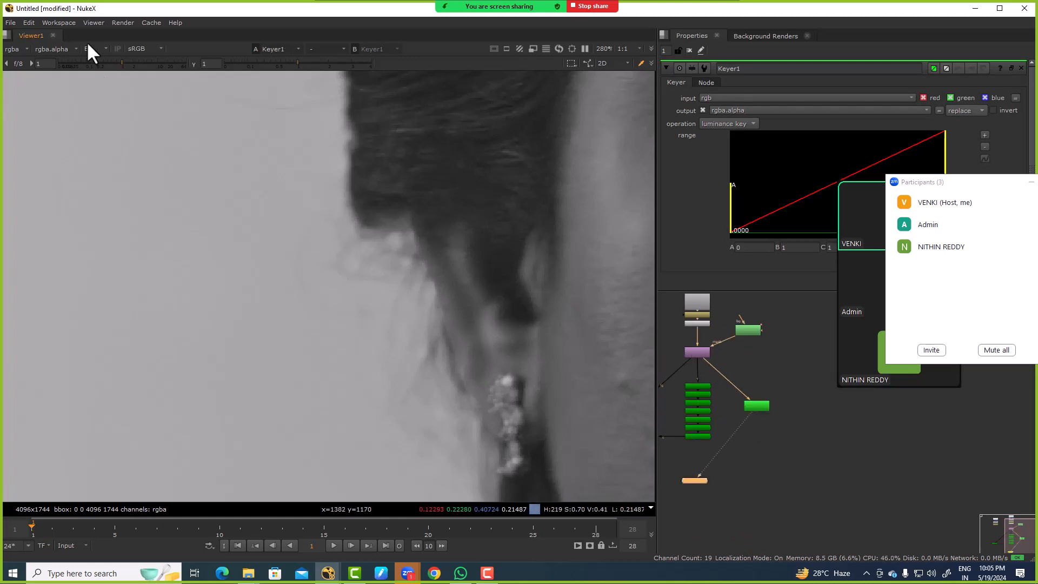
Step: Set the Keyer's operation to blue keyer and view its alpha
{"action": "left_click", "coordinate": [719, 125]}
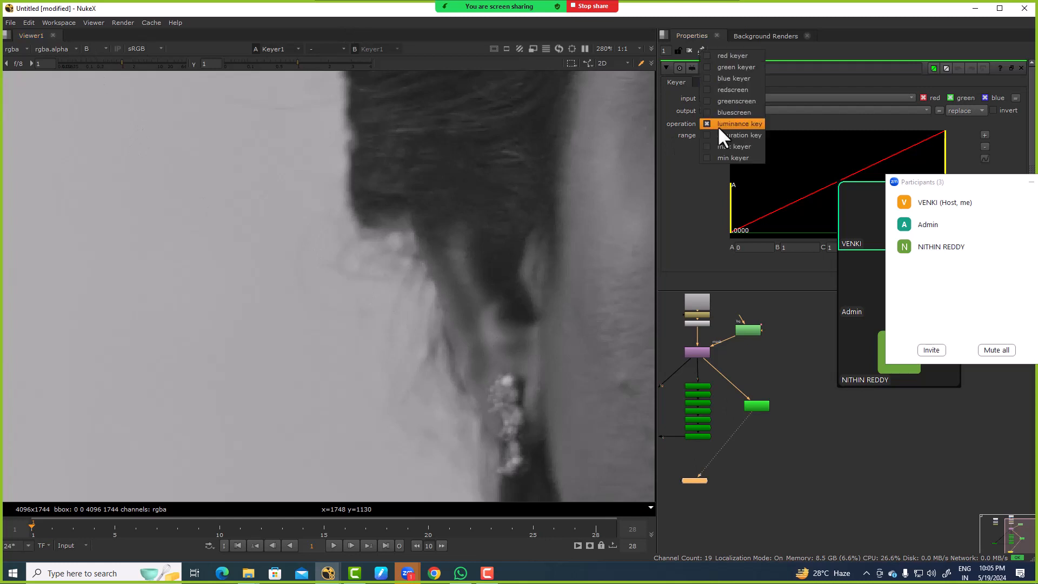
{"action": "left_click", "coordinate": [728, 79]}
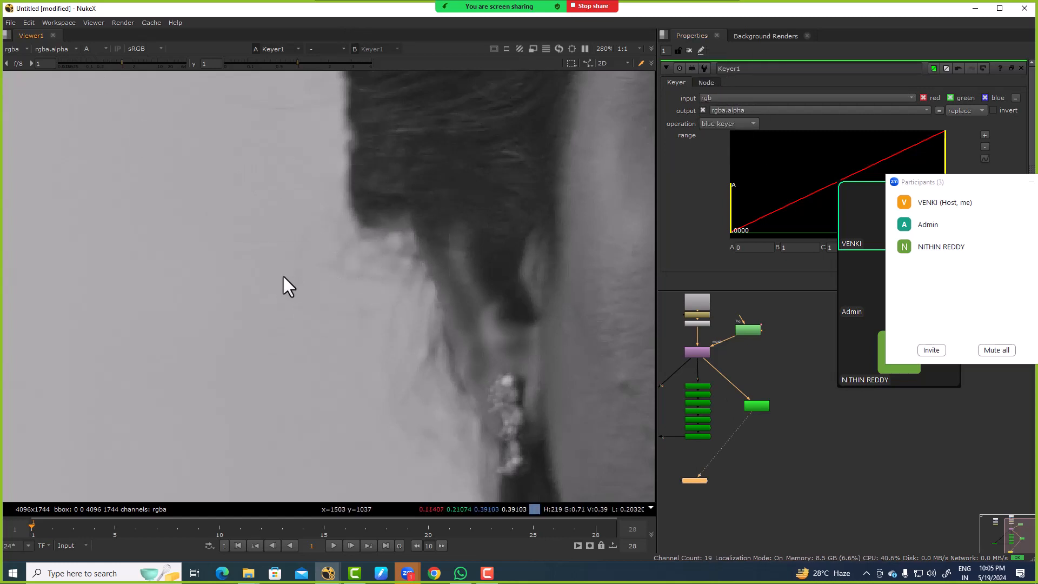
{"action": "scroll", "coordinate": [350, 250], "scroll_direction": "down", "scroll_amount": 7}
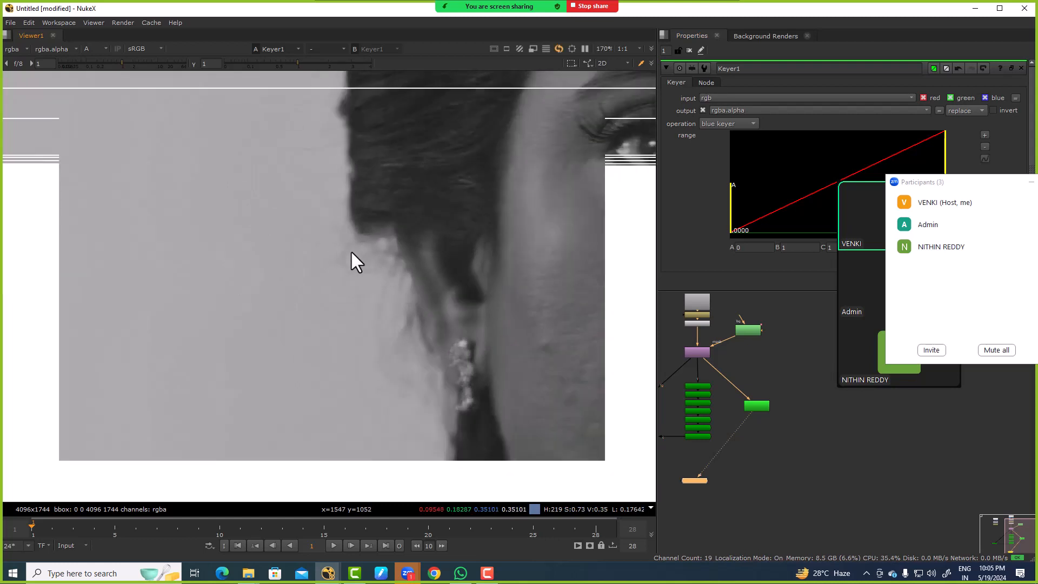
{"action": "scroll", "coordinate": [769, 398], "scroll_direction": "up", "scroll_amount": 3}
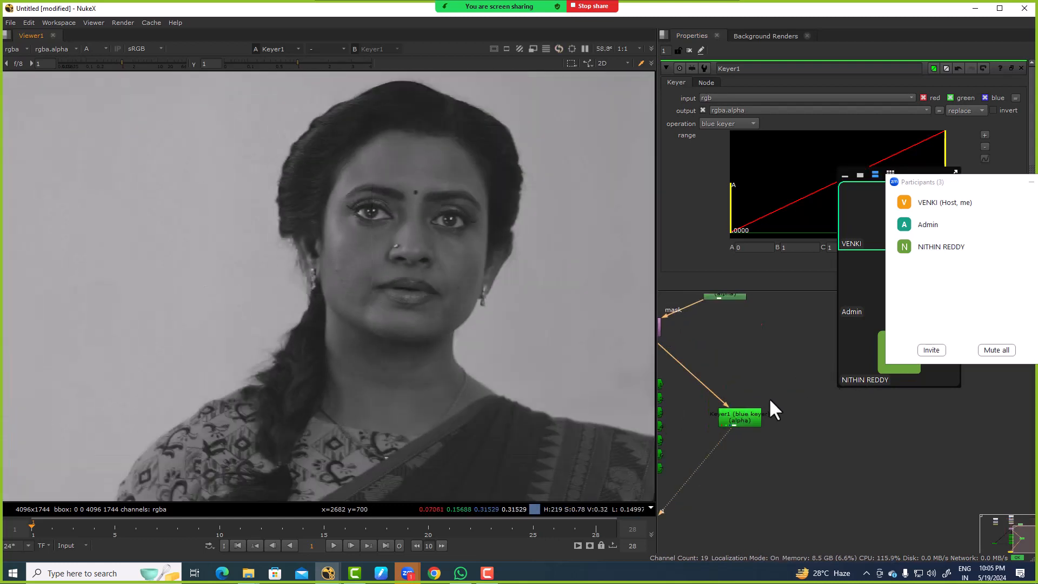
Step: Move the meeting panels clear of the Keyer's range graph and inspect its alpha at the hair and ear edge
{"action": "left_click", "coordinate": [759, 418]}
{"action": "left_click_drag", "start_coordinate": [926, 187], "coordinate": [892, 288]}
{"action": "left_click_drag", "start_coordinate": [373, 196], "coordinate": [414, 294]}
{"action": "key", "text": "a"}
{"action": "scroll", "coordinate": [297, 213], "scroll_direction": "up", "scroll_amount": 6}
{"action": "key", "text": "a"}
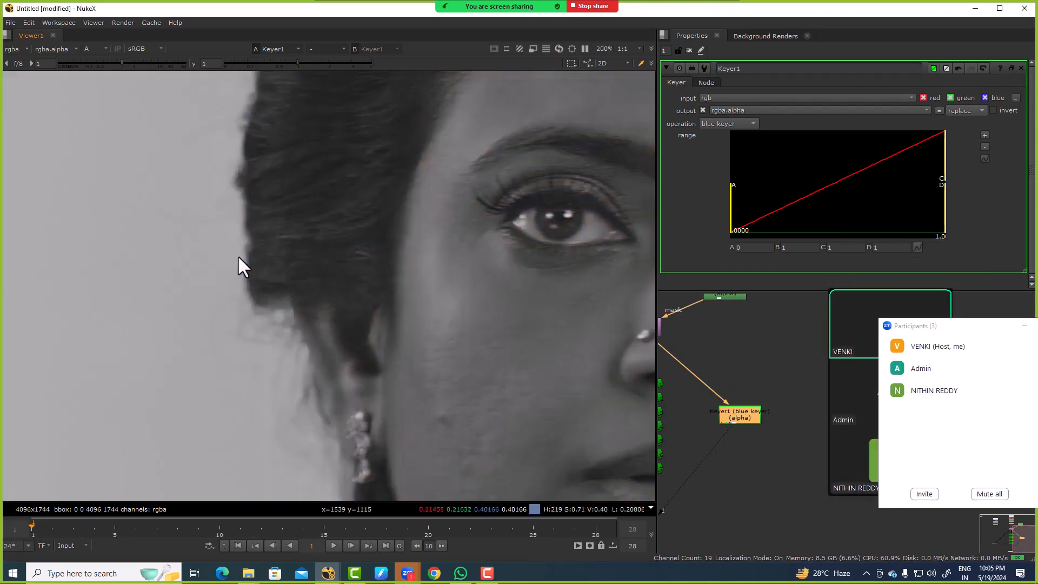
Step: Try raising the Keyer's range point A to about 0.376 and sample the screen area in the alpha
{"action": "mouse_move", "coordinate": [943, 148]}
{"action": "left_mouse_down"}
{"action": "mouse_move", "coordinate": [881, 155]}
{"action": "mouse_move", "coordinate": [946, 153]}
{"action": "left_mouse_up"}
{"action": "left_click_drag", "start_coordinate": [734, 184], "coordinate": [865, 181]}
{"action": "scroll", "coordinate": [112, 270], "scroll_direction": "down", "scroll_amount": 5}
{"action": "middle_click_drag", "start_coordinate": [100, 241], "coordinate": [267, 242]}
{"action": "scroll", "coordinate": [307, 203], "scroll_direction": "up", "scroll_amount": 4}
{"action": "scroll", "coordinate": [267, 249], "scroll_direction": "down", "scroll_amount": 2}
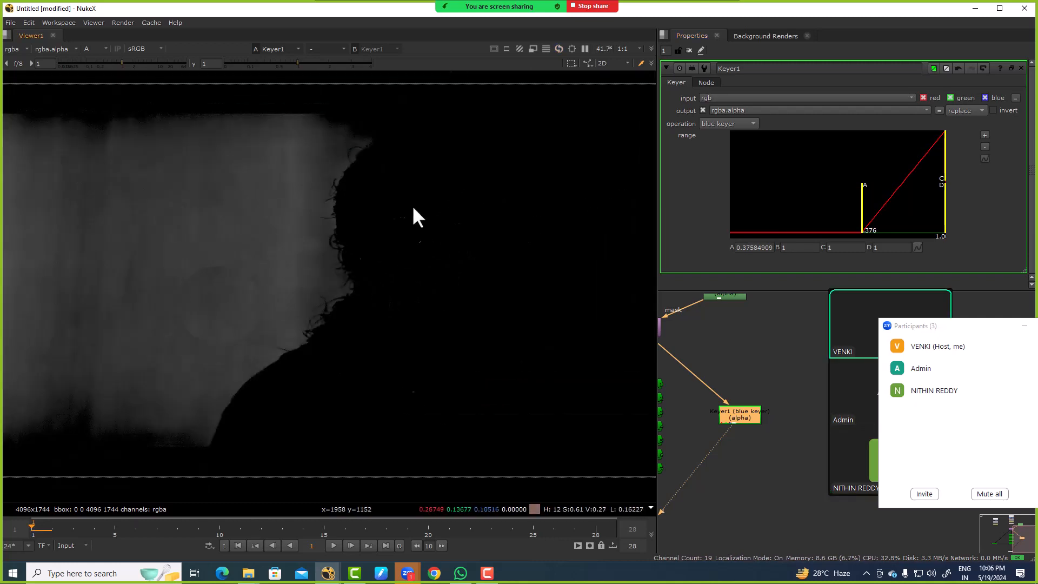
{"action": "left_click_drag", "start_coordinate": [375, 234], "coordinate": [376, 235]}
{"action": "left_click_drag", "start_coordinate": [225, 159], "coordinate": [244, 189]}
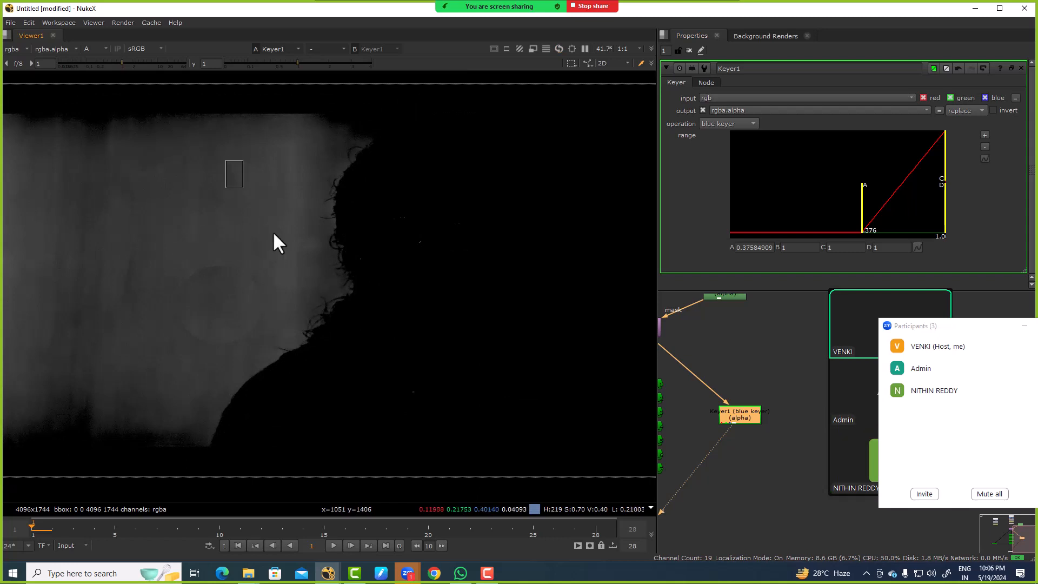
Step: Invert the Keyer's output and set its range to A about 0.152 and B about 0.398 to retain the hair strands
{"action": "left_click", "coordinate": [1009, 108]}
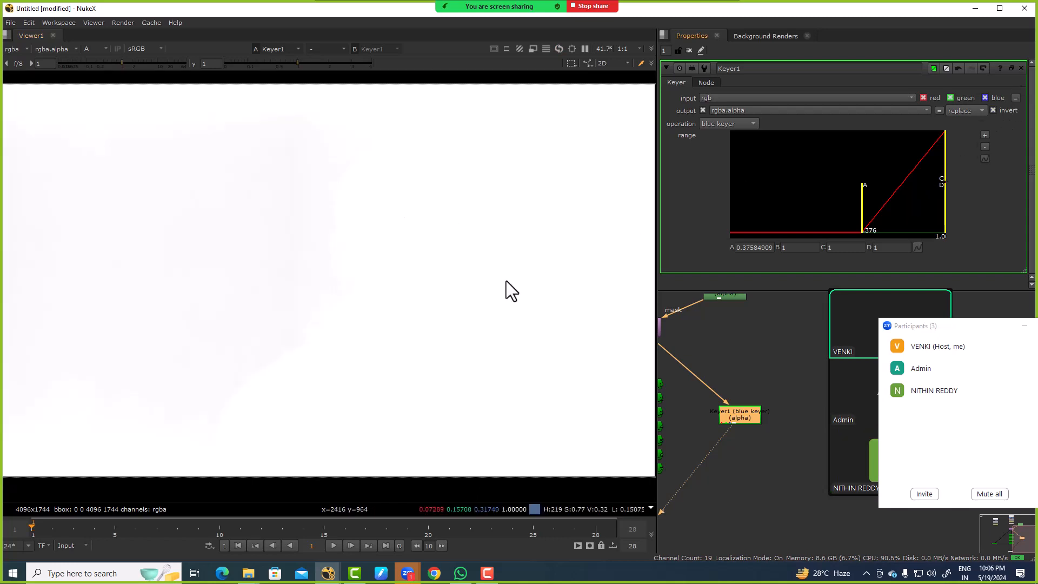
{"action": "left_click_drag", "start_coordinate": [944, 141], "coordinate": [863, 153]}
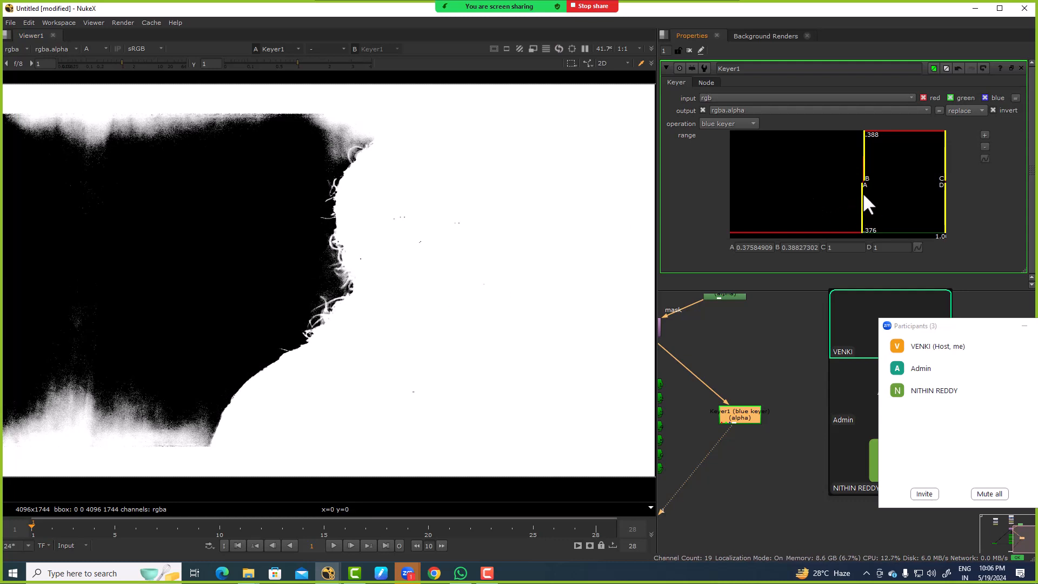
{"action": "left_click_drag", "start_coordinate": [862, 190], "coordinate": [819, 198]}
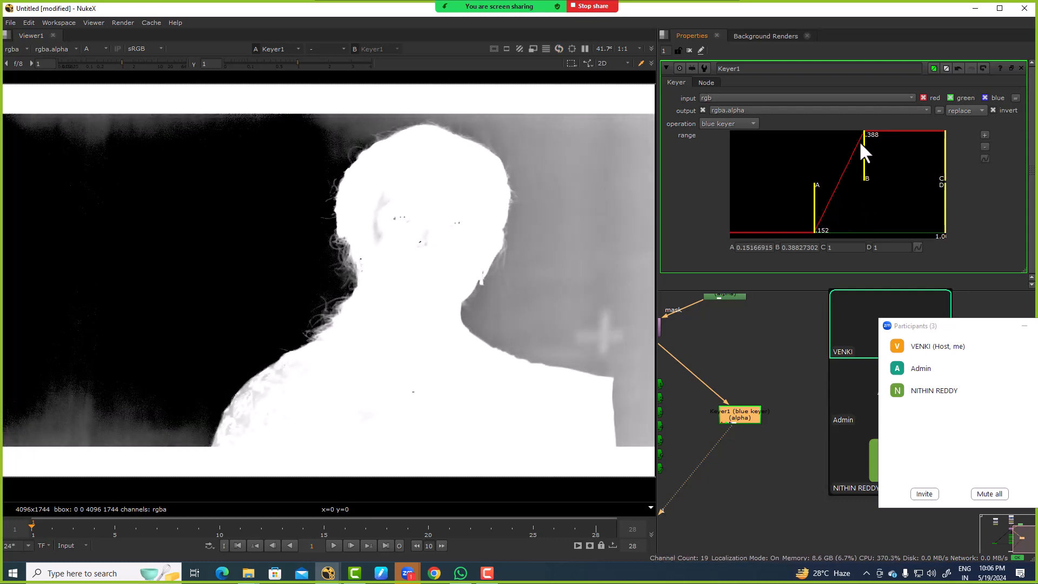
{"action": "left_click_drag", "start_coordinate": [861, 145], "coordinate": [864, 145]}
{"action": "scroll", "coordinate": [269, 273], "scroll_direction": "up", "scroll_amount": 10}
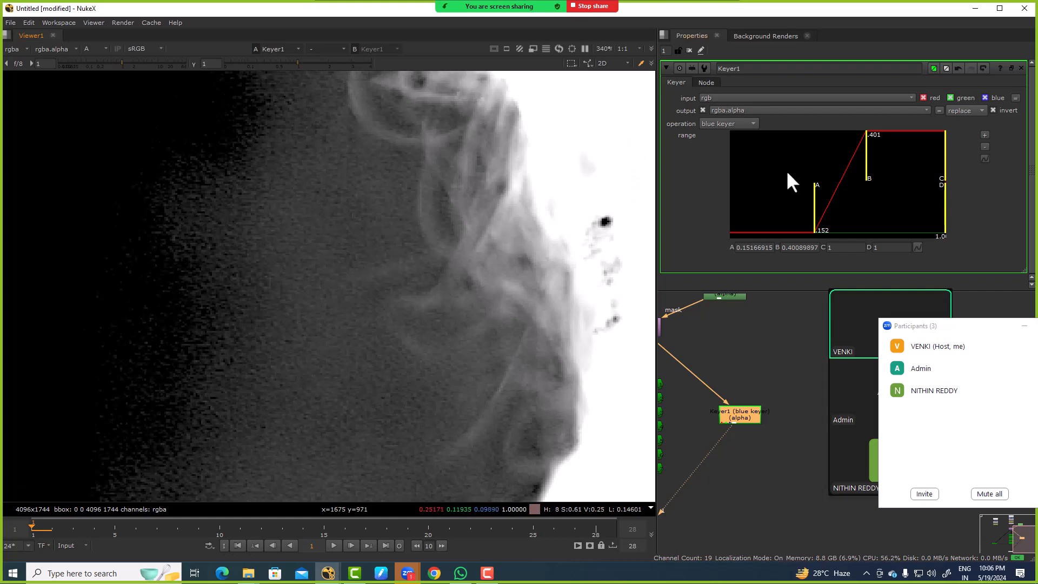
{"action": "left_click_drag", "start_coordinate": [862, 157], "coordinate": [865, 151]}
{"action": "scroll", "coordinate": [425, 220], "scroll_direction": "down", "scroll_amount": 8}
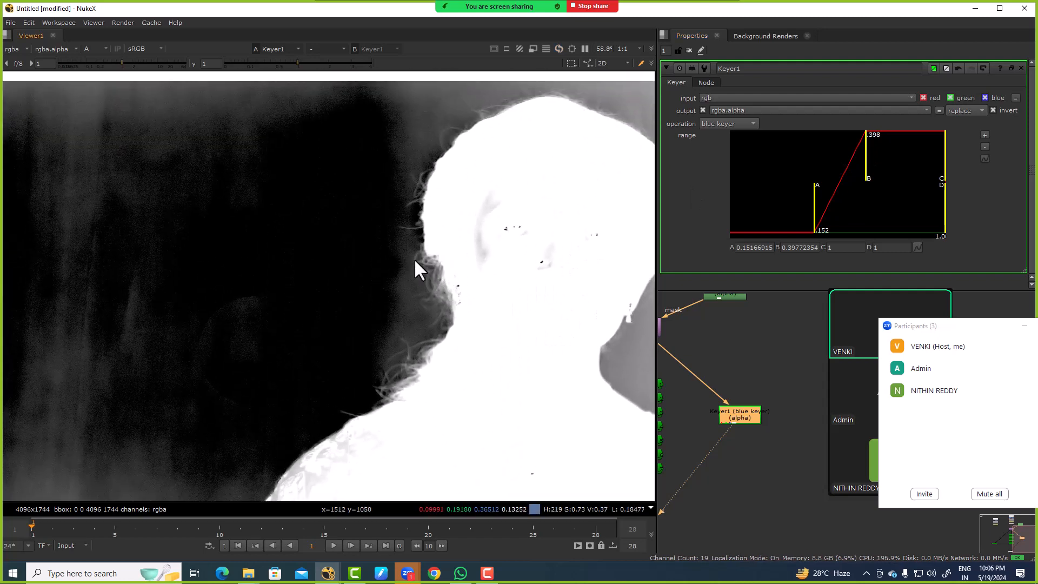
Step: Lower the Keyer's range point B to about 0.395
{"action": "left_click", "coordinate": [766, 376]}
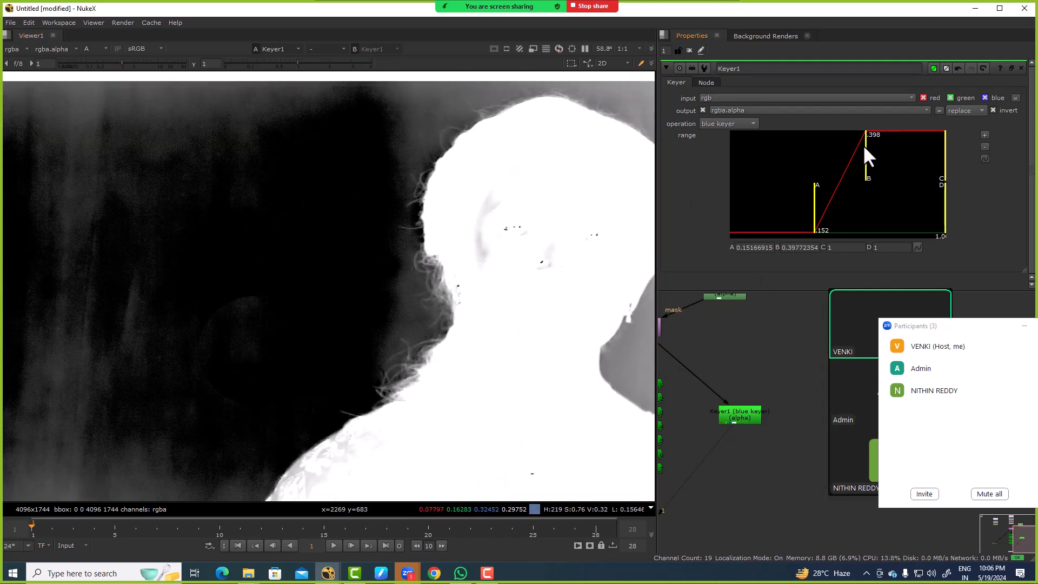
{"action": "mouse_move", "coordinate": [864, 145]}
{"action": "left_mouse_down"}
{"action": "mouse_move", "coordinate": [849, 148]}
{"action": "mouse_move", "coordinate": [862, 158]}
{"action": "left_mouse_up"}
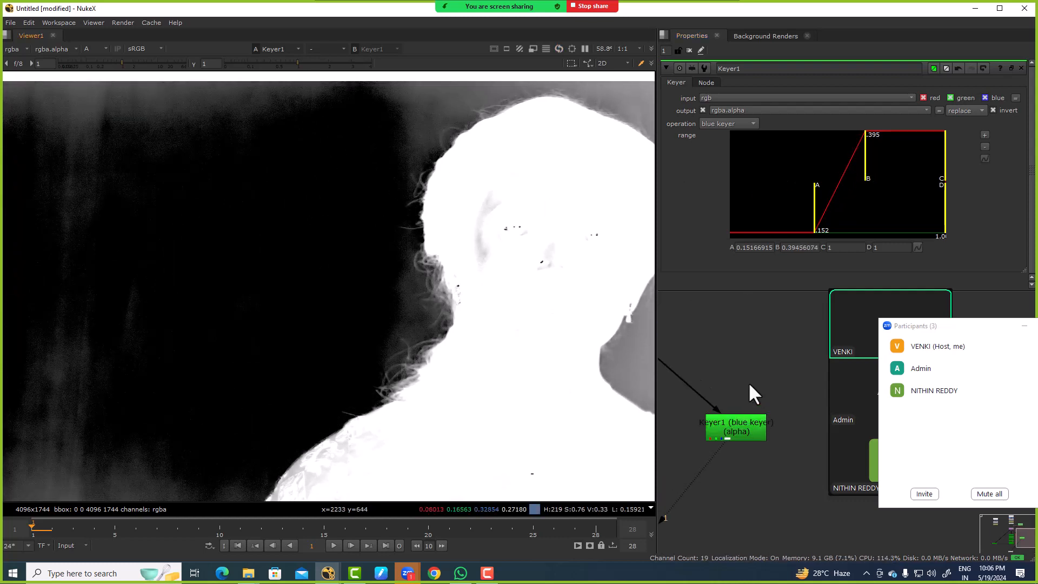
Step: Insert a ColorCorrect node between the Transform and the Keyer
{"action": "scroll", "coordinate": [768, 373], "scroll_direction": "up", "scroll_amount": 3}
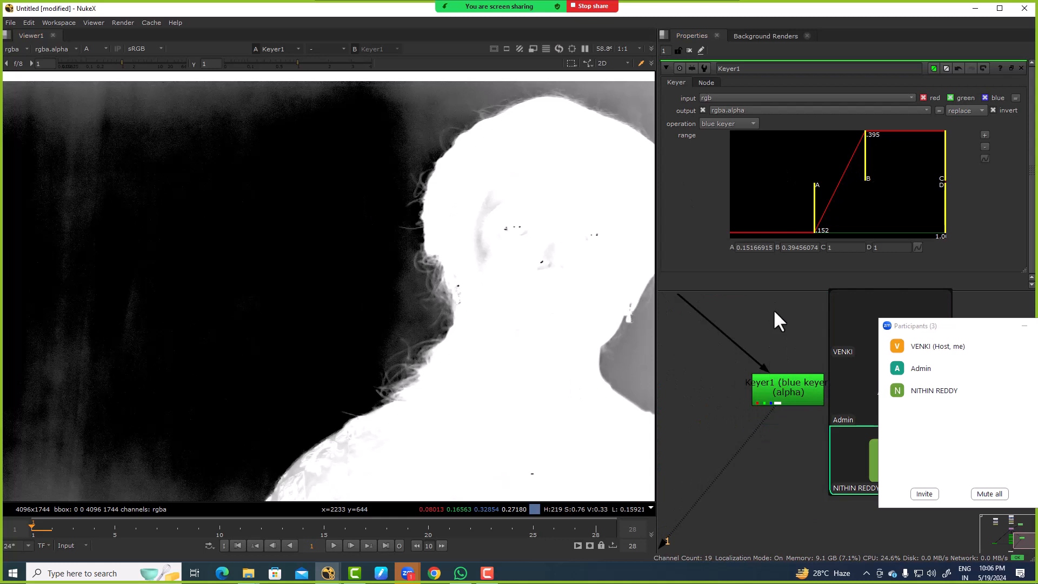
{"action": "key", "text": "c"}
{"action": "middle_click_drag", "start_coordinate": [766, 320], "coordinate": [739, 373]}
{"action": "scroll", "coordinate": [738, 375], "scroll_direction": "down", "scroll_amount": 3}
{"action": "left_click_drag", "start_coordinate": [737, 376], "coordinate": [741, 350]}
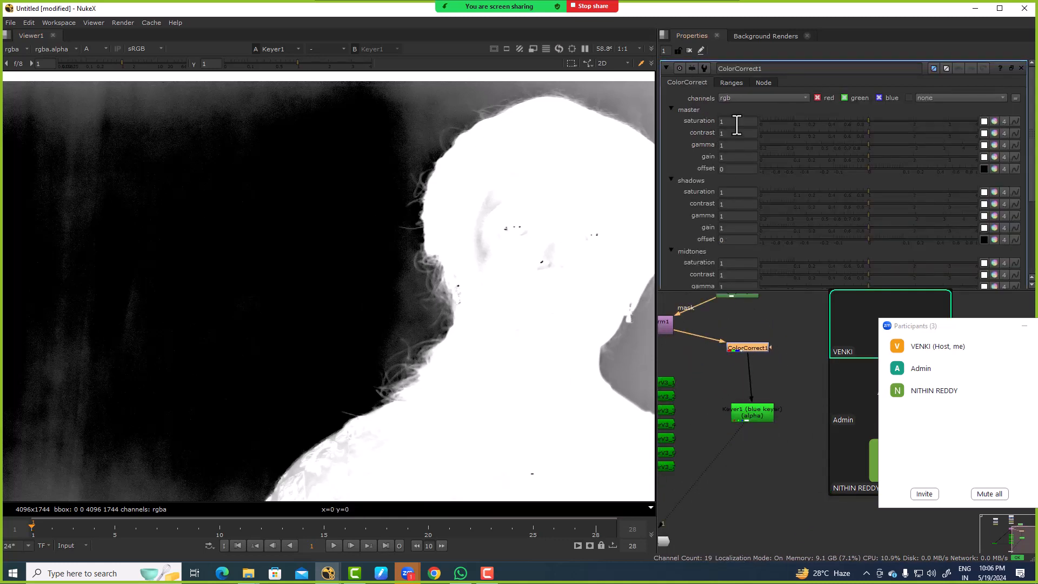
Step: Set the ColorCorrect's master saturation to 1.04 to clean the background of the Keyer's matte
{"action": "left_click", "coordinate": [737, 124]}
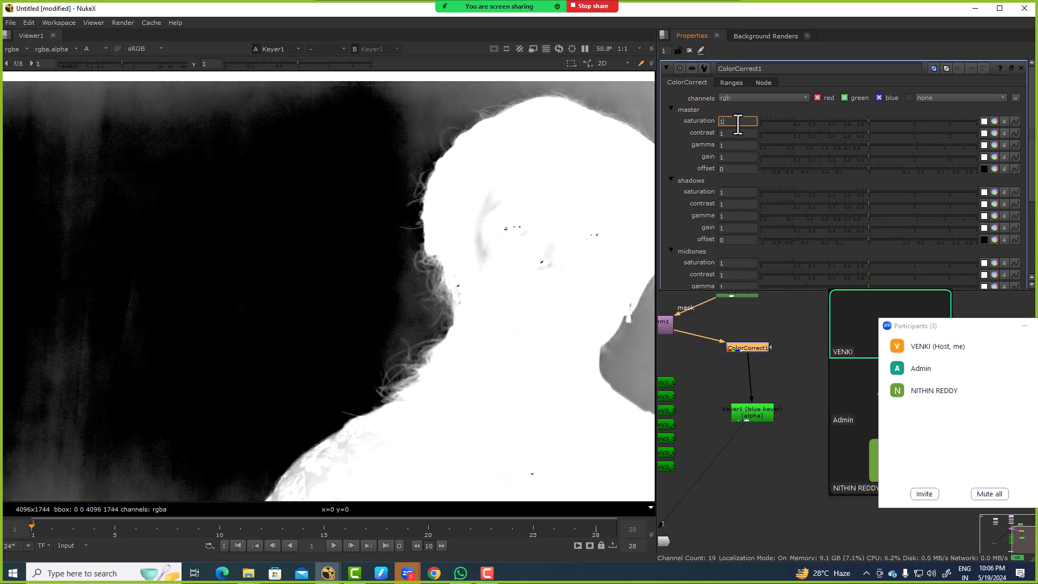
{"action": "key", "text": "Up"}
{"action": "key", "text": "Down"}
{"action": "key", "text": "Right"}
{"action": "key", "text": "Up"}
{"action": "key", "text": "Up"}
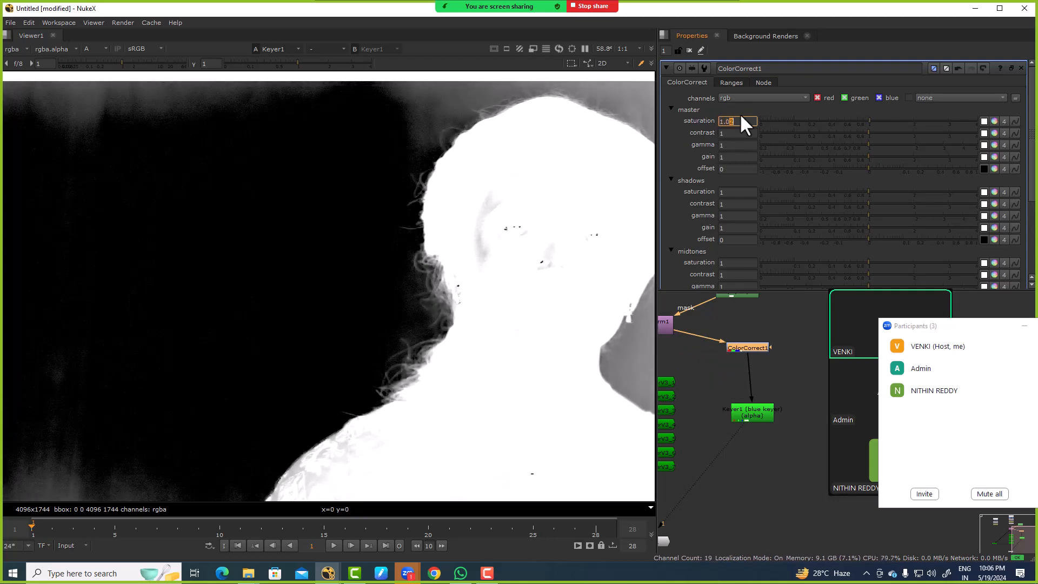
{"action": "key", "text": "Up"}
{"action": "key", "text": "Up"}
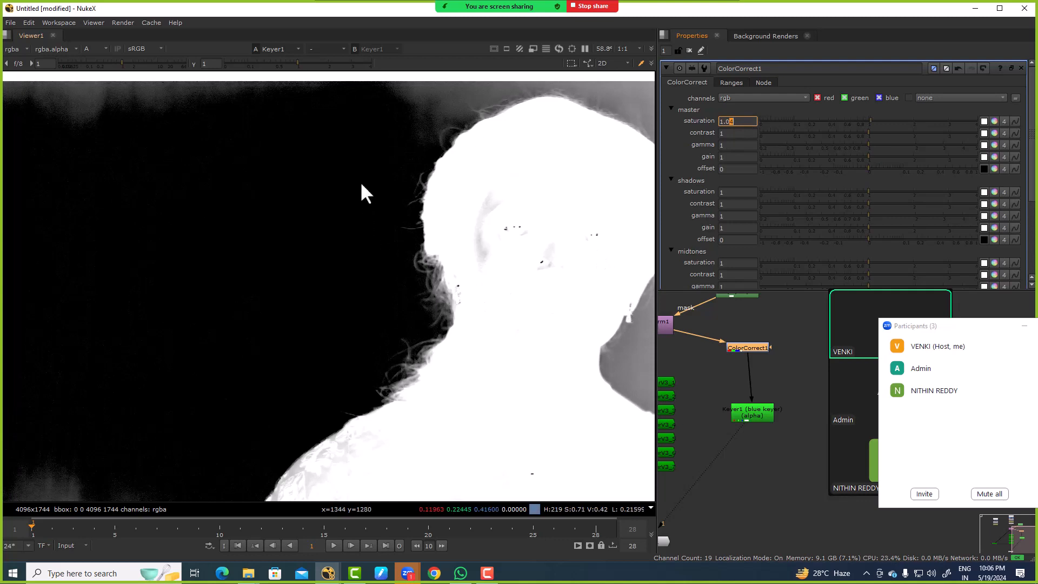
Step: Compare the alpha mattes of the Keyer and the IBKGizmo around the hair edge
{"action": "left_click_drag", "start_coordinate": [360, 171], "coordinate": [451, 358]}
{"action": "scroll", "coordinate": [751, 394], "scroll_direction": "down", "scroll_amount": 3}
{"action": "scroll", "coordinate": [743, 414], "scroll_direction": "up", "scroll_amount": 3}
{"action": "left_click", "coordinate": [749, 398]}
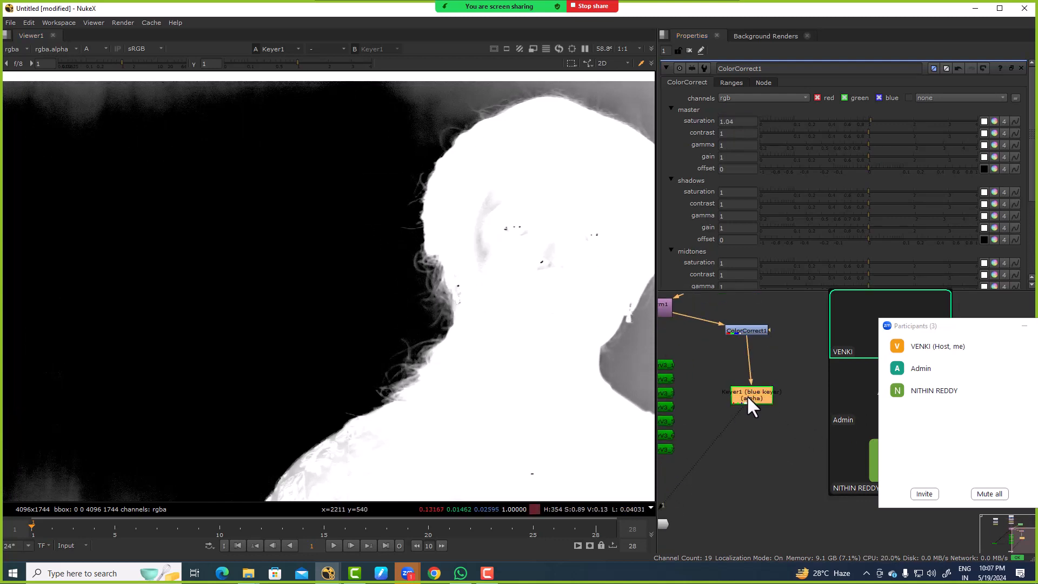
{"action": "middle_click_drag", "start_coordinate": [727, 426], "coordinate": [787, 358]}
{"action": "scroll", "coordinate": [786, 359], "scroll_direction": "down", "scroll_amount": 3}
{"action": "mouse_move", "coordinate": [689, 375]}
{"action": "middle_mouse_down"}
{"action": "mouse_move", "coordinate": [746, 356]}
{"action": "mouse_move", "coordinate": [683, 385]}
{"action": "middle_mouse_up"}
{"action": "left_click", "coordinate": [717, 358]}
{"action": "key", "text": "1"}
{"action": "scroll", "coordinate": [773, 395], "scroll_direction": "down", "scroll_amount": 3}
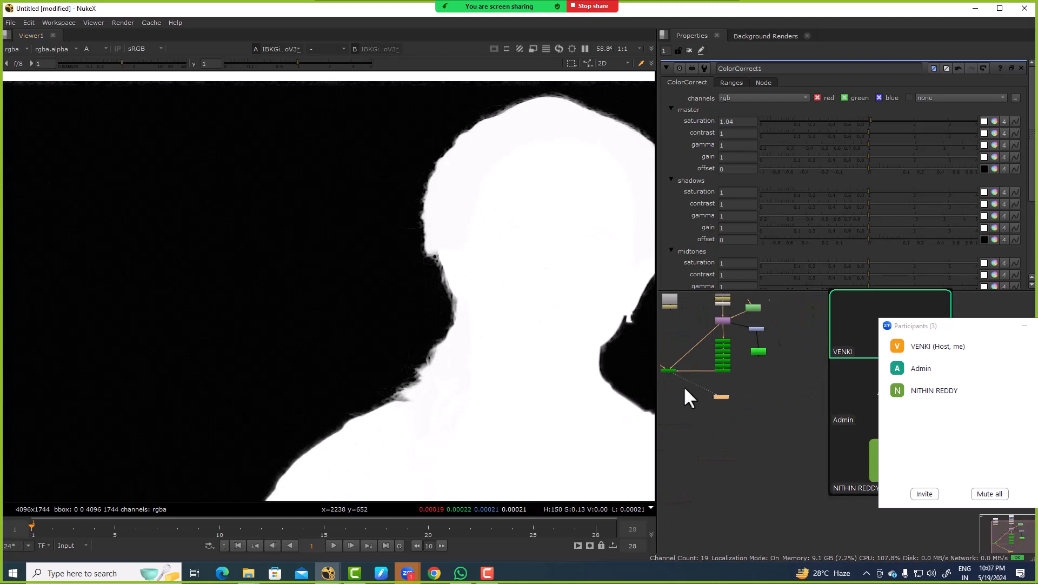
{"action": "left_click", "coordinate": [758, 350]}
{"action": "key", "text": "1"}
{"action": "left_click_drag", "start_coordinate": [723, 395], "coordinate": [733, 401]}
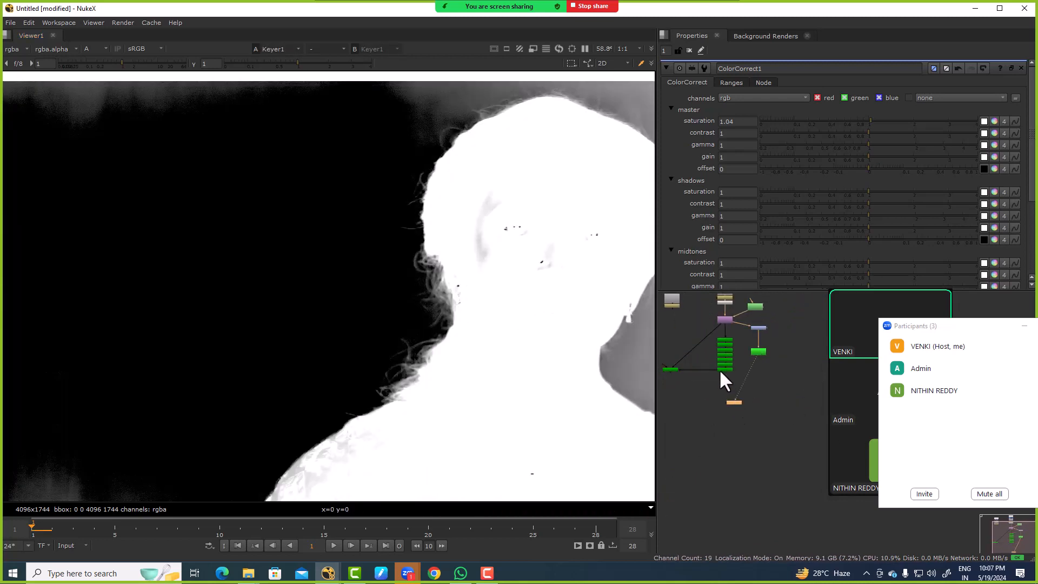
{"action": "middle_click_drag", "start_coordinate": [720, 372], "coordinate": [758, 366]}
{"action": "left_click", "coordinate": [709, 362]}
{"action": "key", "text": "1"}
{"action": "key", "text": "Tab"}
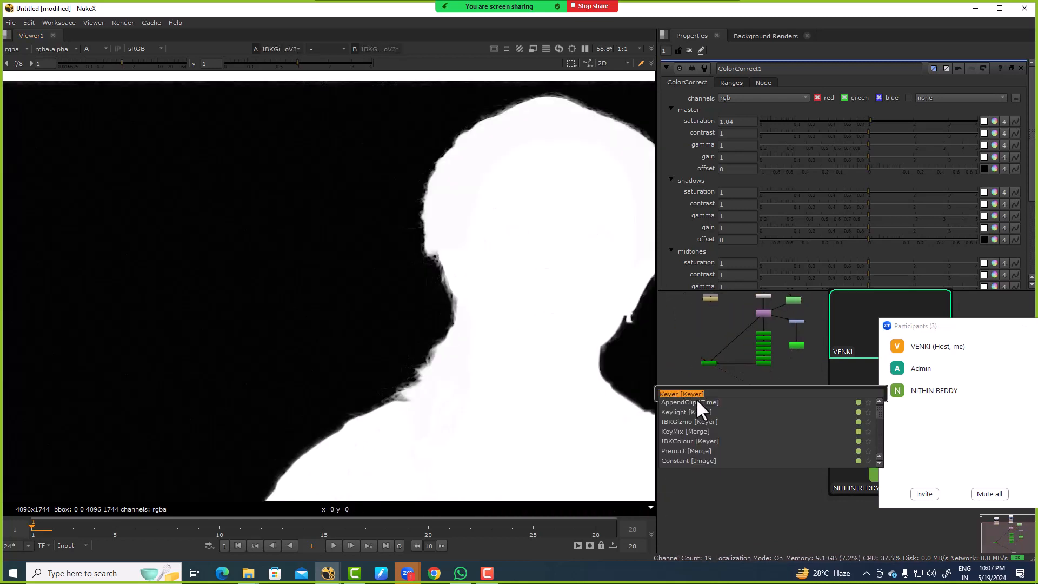
{"action": "type", "text": "key"}
{"action": "left_click", "coordinate": [707, 399]}
{"action": "scroll", "coordinate": [719, 403], "scroll_direction": "up", "scroll_amount": 4}
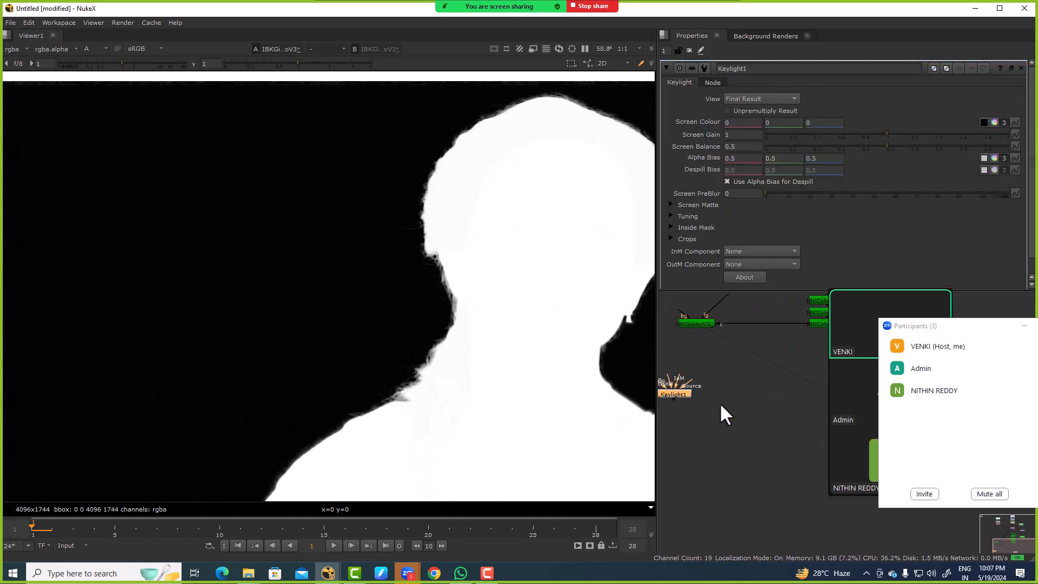
{"action": "key", "text": "Delete"}
Step: Add a KeyMix node that combines the IBKGizmo's result with the Keyer's matte
{"action": "key", "text": "Tab"}
{"action": "type", "text": "key"}
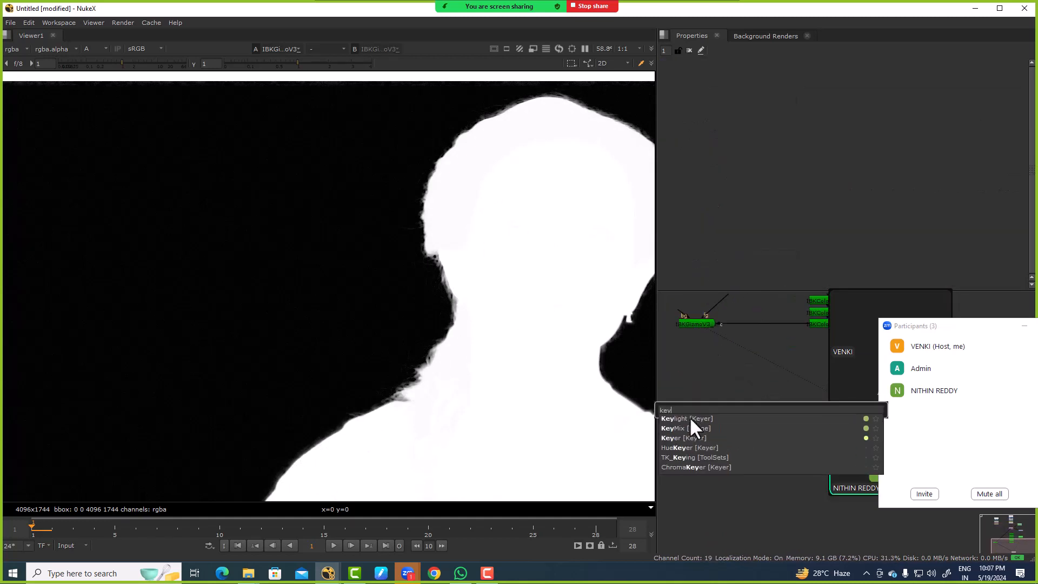
{"action": "type", "text": "mi"}
{"action": "key", "text": "Return"}
{"action": "scroll", "coordinate": [701, 415], "scroll_direction": "down", "scroll_amount": 3}
{"action": "left_click_drag", "start_coordinate": [711, 415], "coordinate": [802, 347]}
{"action": "middle_click_drag", "start_coordinate": [774, 396], "coordinate": [858, 393]}
Step: Add a Roto node for the KeyMix's mask input and choose the B-Spline drawing tool
{"action": "scroll", "coordinate": [762, 384], "scroll_direction": "up", "scroll_amount": 3}
{"action": "left_click", "coordinate": [740, 388]}
{"action": "key", "text": "o"}
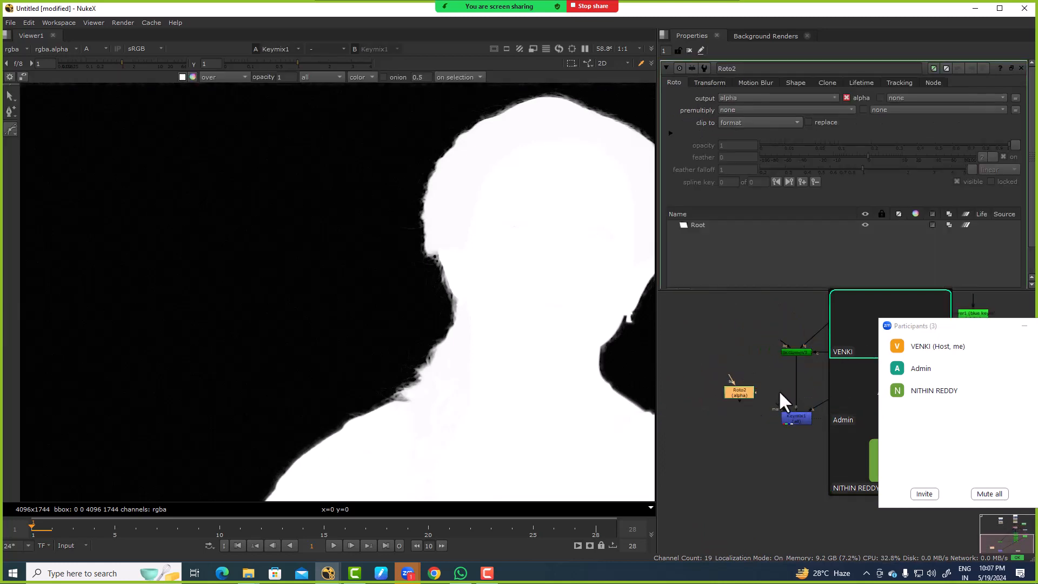
{"action": "right_click", "coordinate": [5, 126]}
{"action": "left_click", "coordinate": [22, 151]}
Step: View the Keyer's alpha and compare it with the KeyMix's alpha at the hair edge
{"action": "scroll", "coordinate": [741, 393], "scroll_direction": "down", "scroll_amount": 3}
{"action": "middle_click_drag", "start_coordinate": [814, 331], "coordinate": [731, 341]}
{"action": "scroll", "coordinate": [731, 341], "scroll_direction": "up", "scroll_amount": 3}
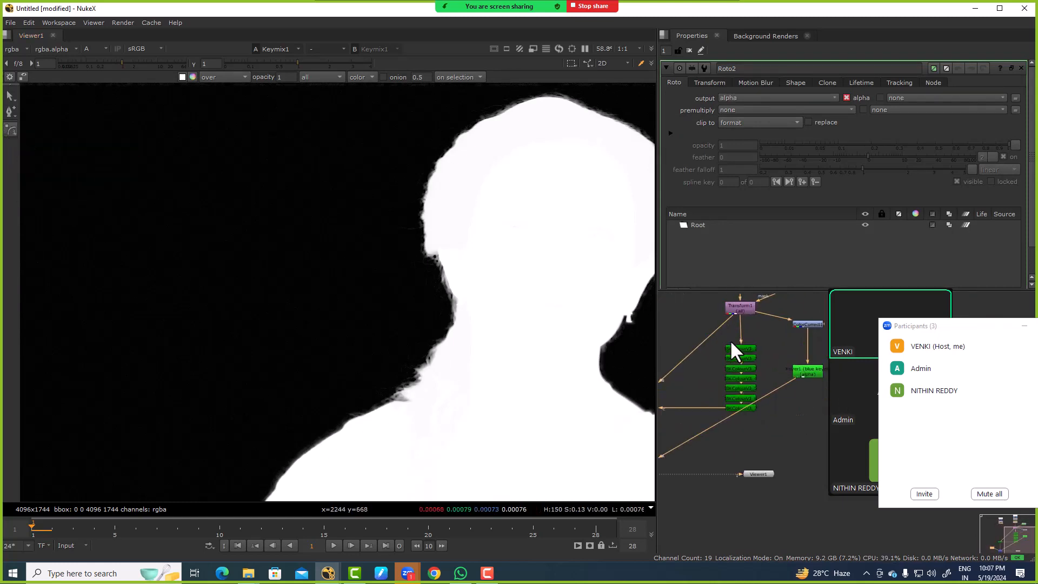
{"action": "left_click", "coordinate": [797, 373]}
{"action": "key", "text": "1"}
{"action": "middle_click_drag", "start_coordinate": [676, 421], "coordinate": [792, 372]}
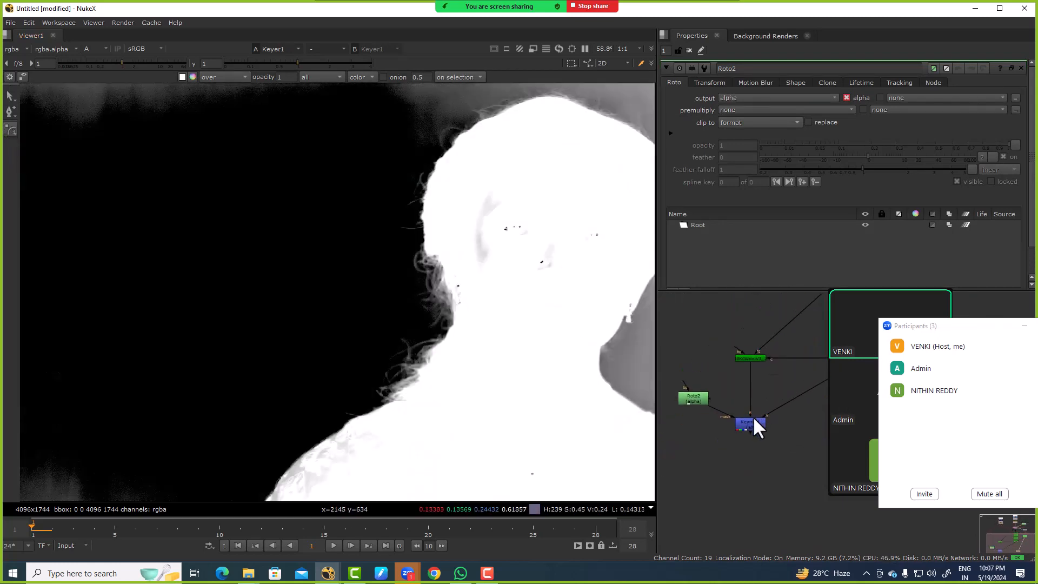
{"action": "left_click", "coordinate": [753, 418]}
{"action": "scroll", "coordinate": [407, 257], "scroll_direction": "up", "scroll_amount": 4}
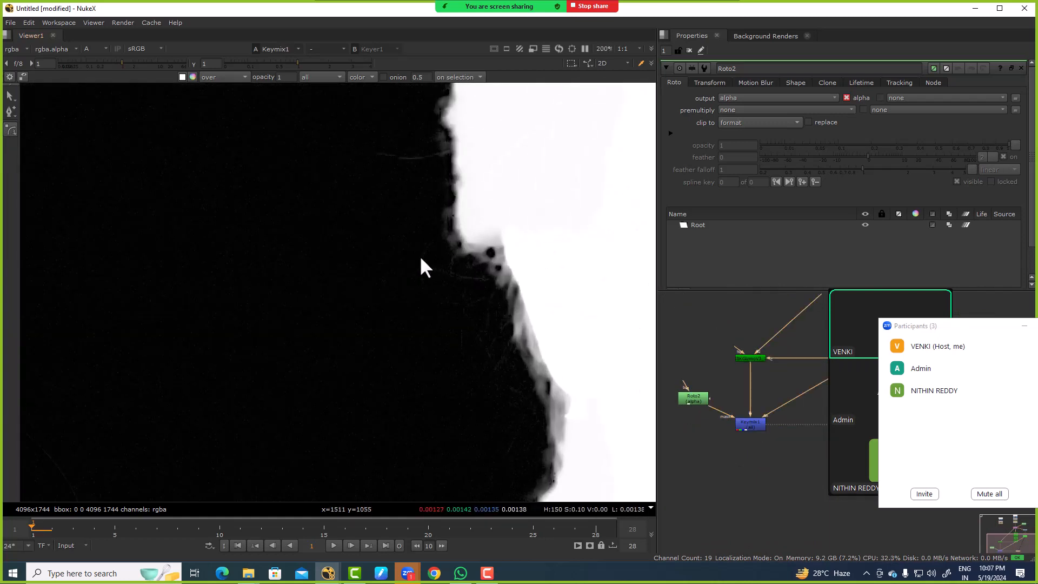
Step: Draw a closed B-spline in the Roto around the loose curls from the ear down to the shoulder
{"action": "left_click", "coordinate": [397, 239]}
{"action": "left_click", "coordinate": [414, 202]}
{"action": "left_click", "coordinate": [433, 192]}
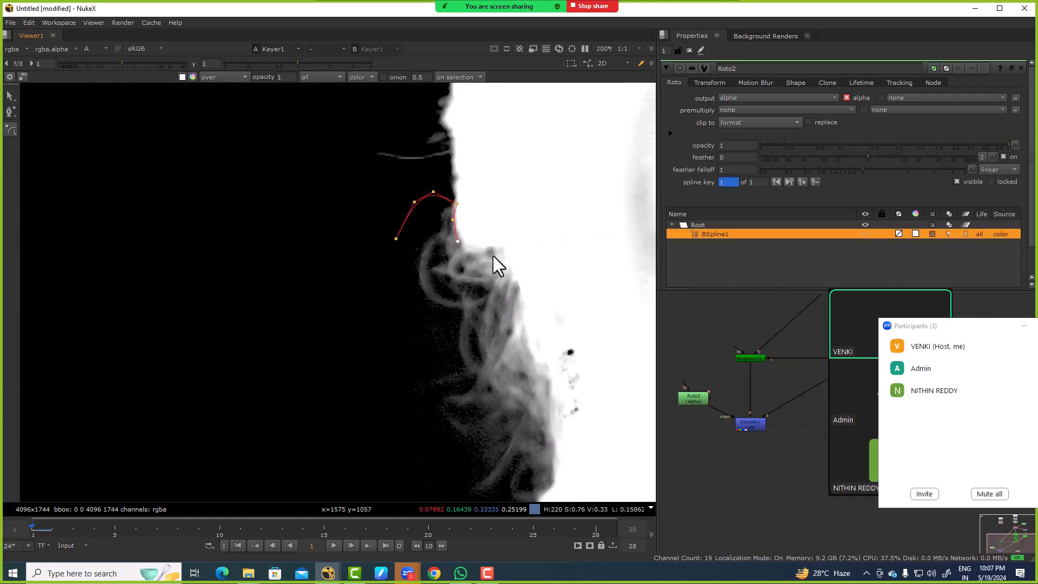
{"action": "scroll", "coordinate": [544, 392], "scroll_direction": "down", "scroll_amount": 3}
{"action": "middle_click_drag", "start_coordinate": [544, 392], "coordinate": [520, 256]}
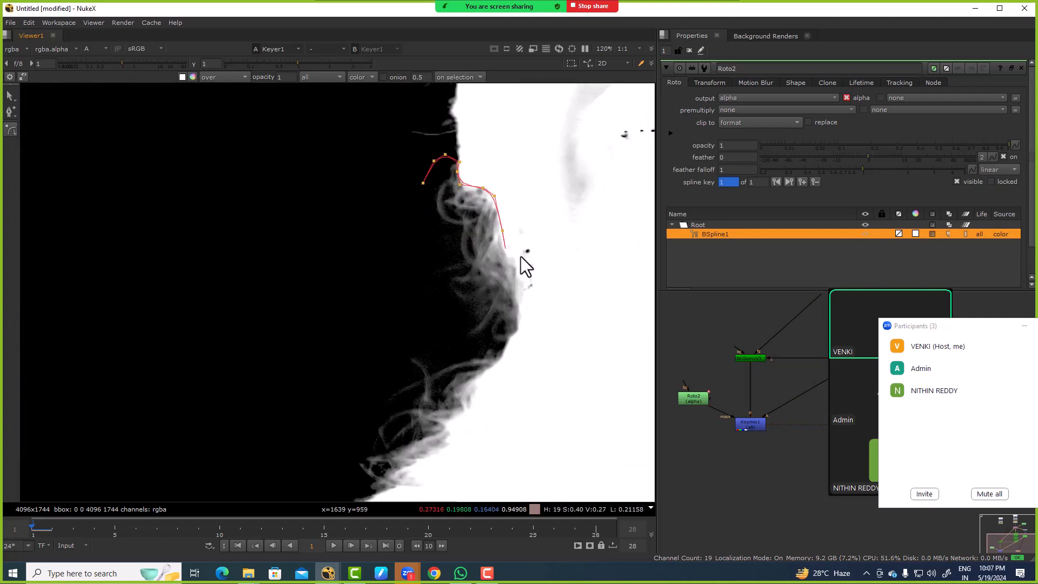
{"action": "left_click", "coordinate": [510, 352]}
{"action": "scroll", "coordinate": [491, 383], "scroll_direction": "down", "scroll_amount": 4}
{"action": "middle_click_drag", "start_coordinate": [491, 383], "coordinate": [496, 299]}
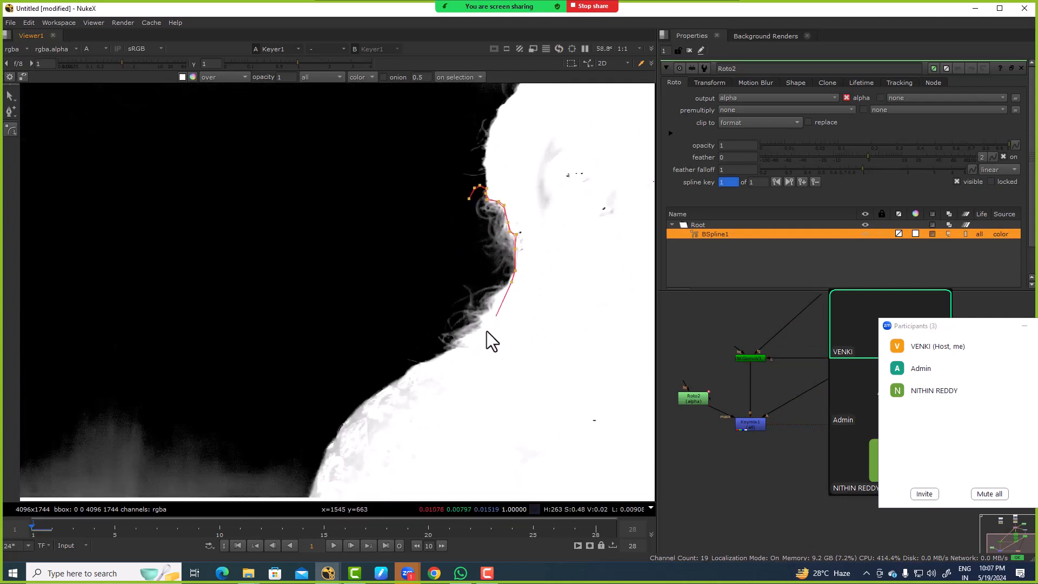
{"action": "left_click", "coordinate": [420, 365]}
{"action": "left_click", "coordinate": [403, 354]}
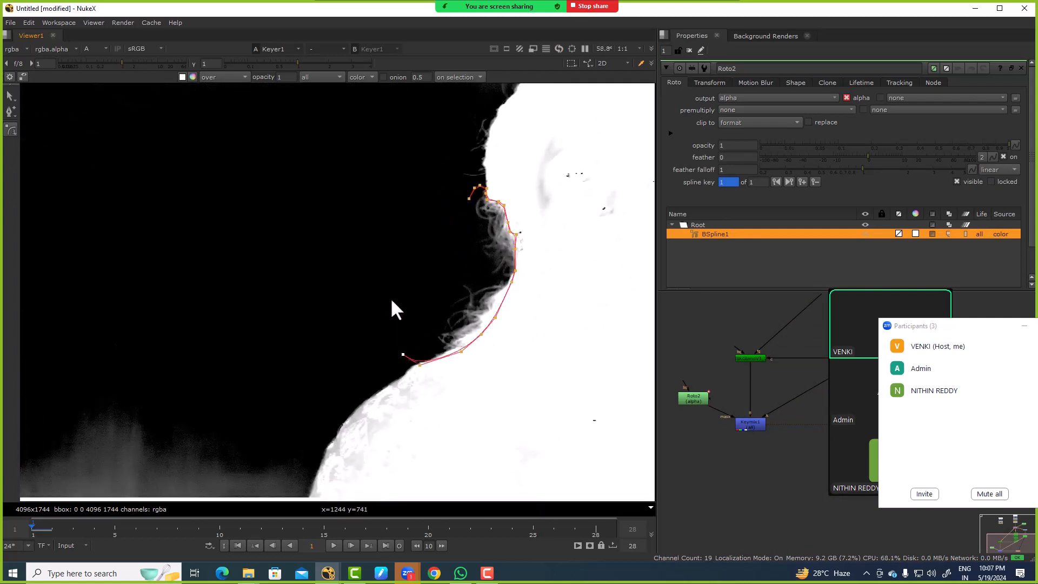
{"action": "left_click", "coordinate": [470, 200]}
{"action": "left_click", "coordinate": [462, 274]}
Step: Check the curls in the KeyMix's alpha with the roto overlay hidden, and restore the overlay
{"action": "key", "text": "1"}
{"action": "scroll", "coordinate": [444, 271], "scroll_direction": "down", "scroll_amount": 2}
{"action": "key", "text": "q"}
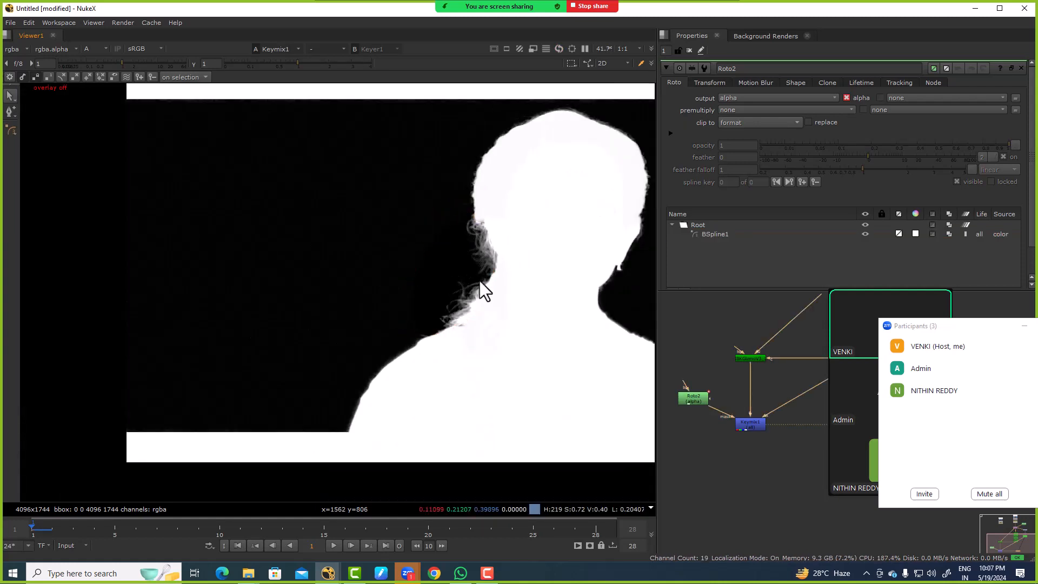
{"action": "key", "text": "q"}
Step: Feather all points of the curl spline slightly outward
{"action": "scroll", "coordinate": [492, 249], "scroll_direction": "up", "scroll_amount": 3}
{"action": "left_click", "coordinate": [505, 251]}
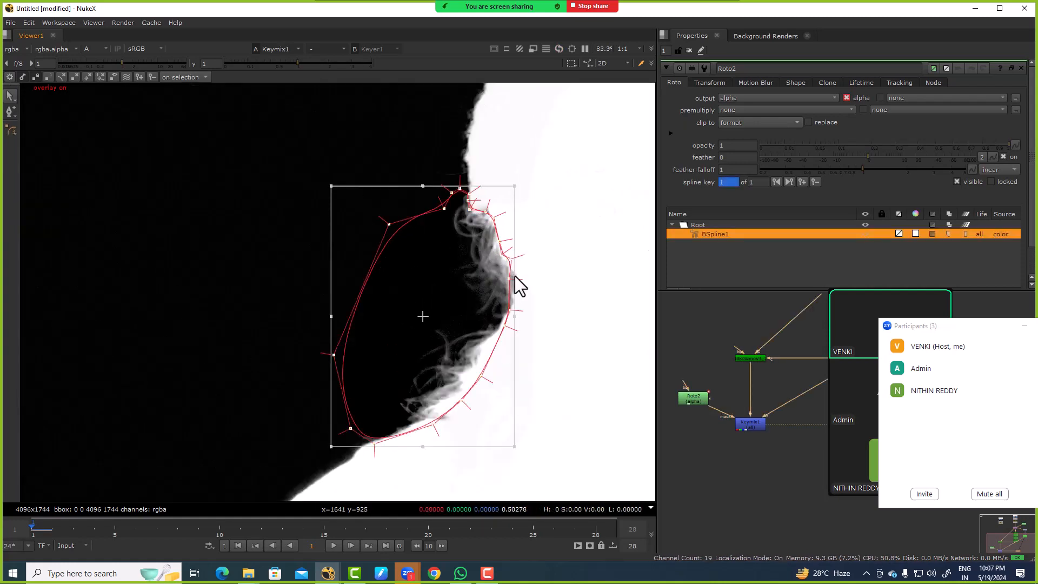
{"action": "left_click", "coordinate": [556, 265]}
{"action": "middle_click_drag", "start_coordinate": [499, 226], "coordinate": [442, 358]}
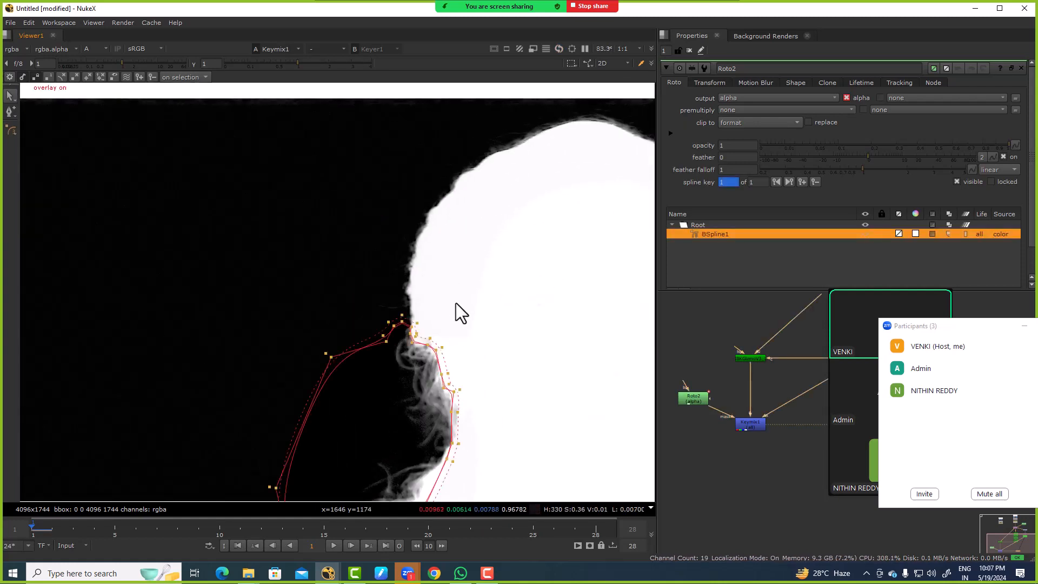
Step: Draw a second closed B-spline along the head's hair edge from the crown down to the first curls
{"action": "key", "text": "v"}
{"action": "left_click", "coordinate": [477, 122]}
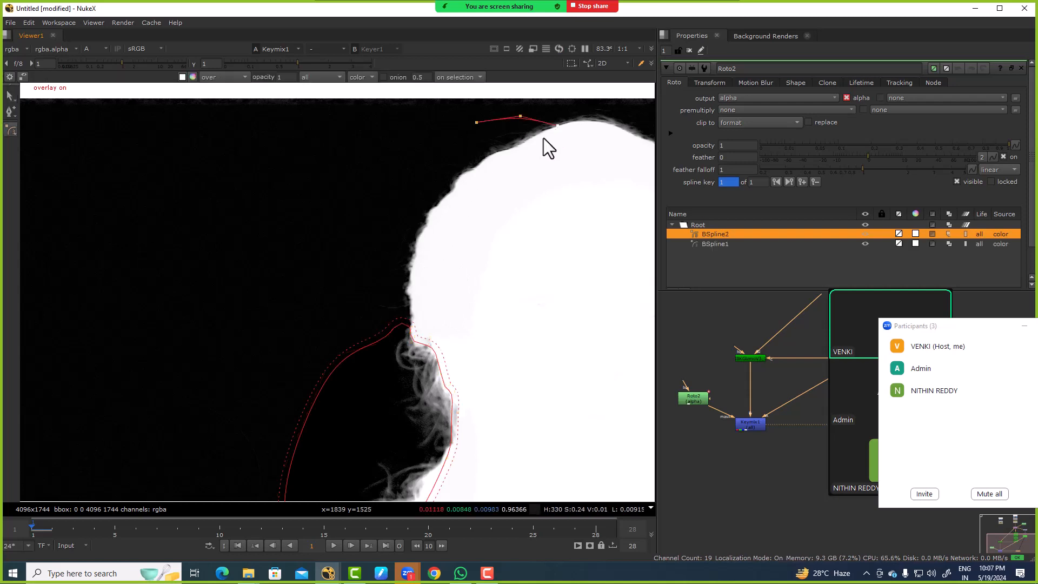
{"action": "left_click", "coordinate": [466, 174]}
{"action": "left_click", "coordinate": [441, 210]}
{"action": "left_click", "coordinate": [411, 275]}
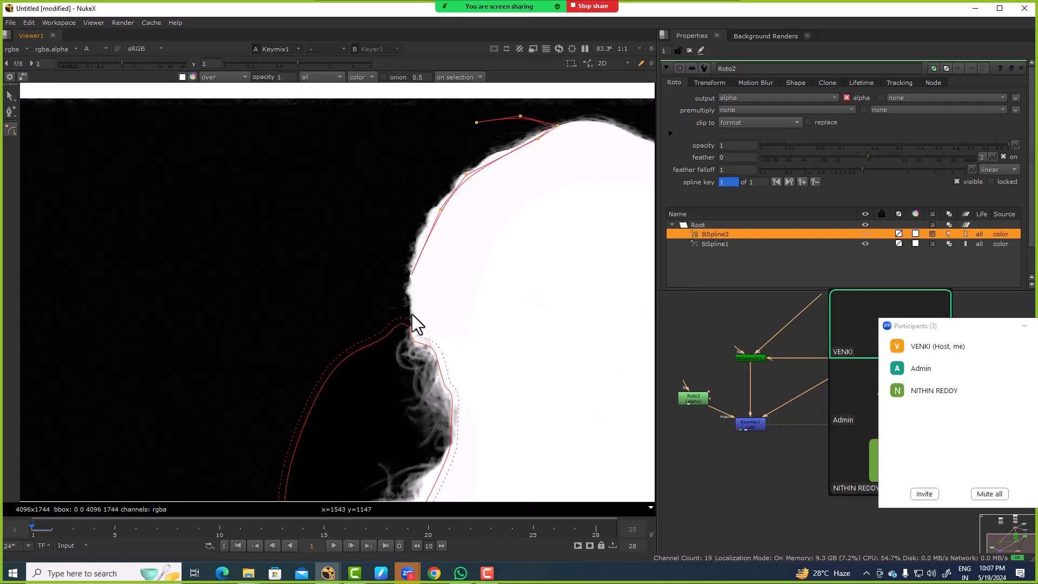
{"action": "left_click", "coordinate": [412, 332]}
{"action": "left_click", "coordinate": [403, 359]}
{"action": "left_click", "coordinate": [386, 377]}
{"action": "left_click", "coordinate": [352, 370]}
{"action": "left_click", "coordinate": [321, 274]}
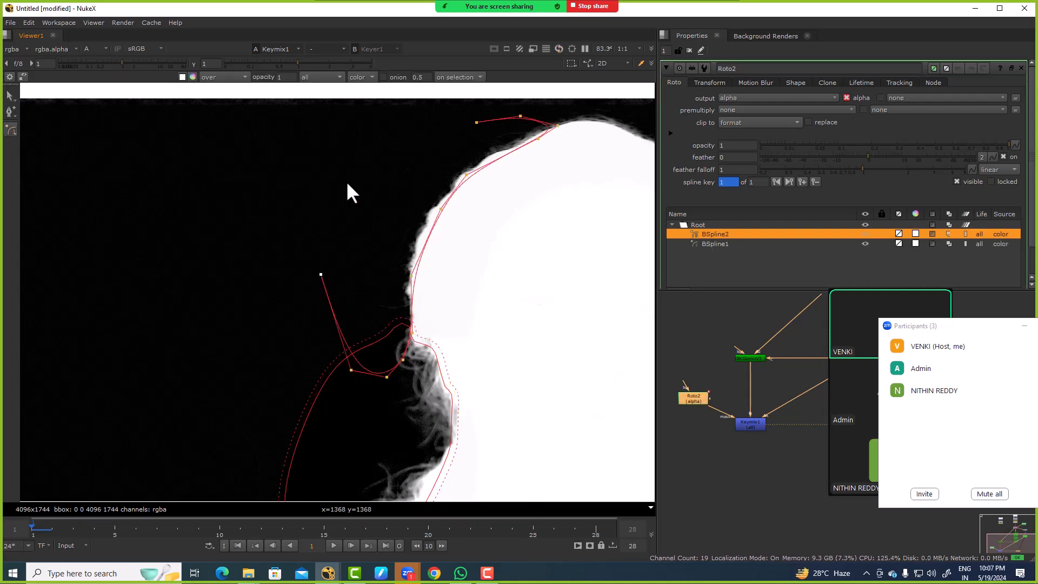
{"action": "left_click", "coordinate": [476, 121]}
Step: Move and reshape the second spline so it hugs the stray hairs and leaves out the grey background near the crown
{"action": "scroll", "coordinate": [453, 139], "scroll_direction": "up", "scroll_amount": 4}
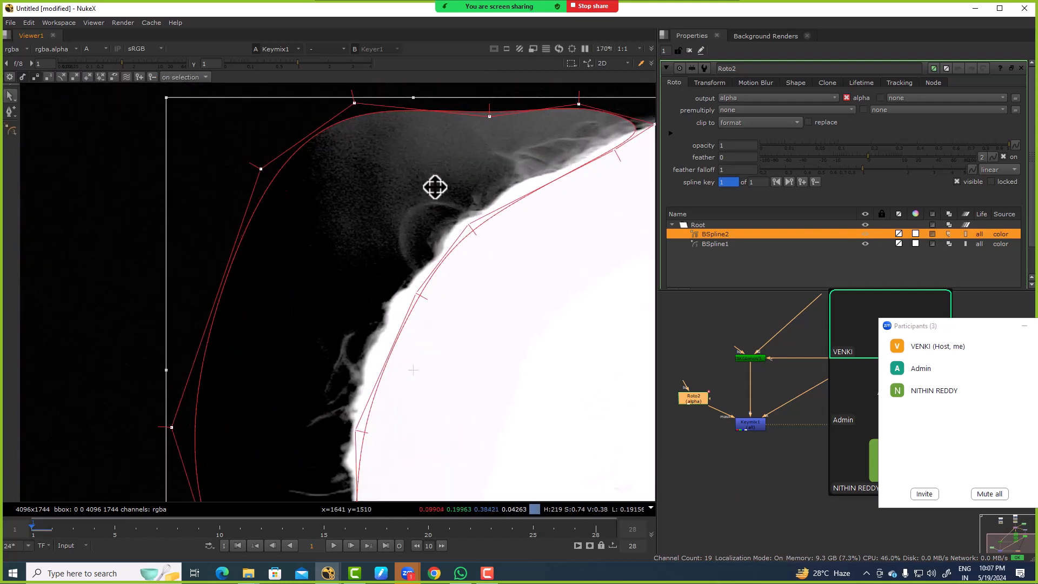
{"action": "scroll", "coordinate": [453, 211], "scroll_direction": "down", "scroll_amount": 4}
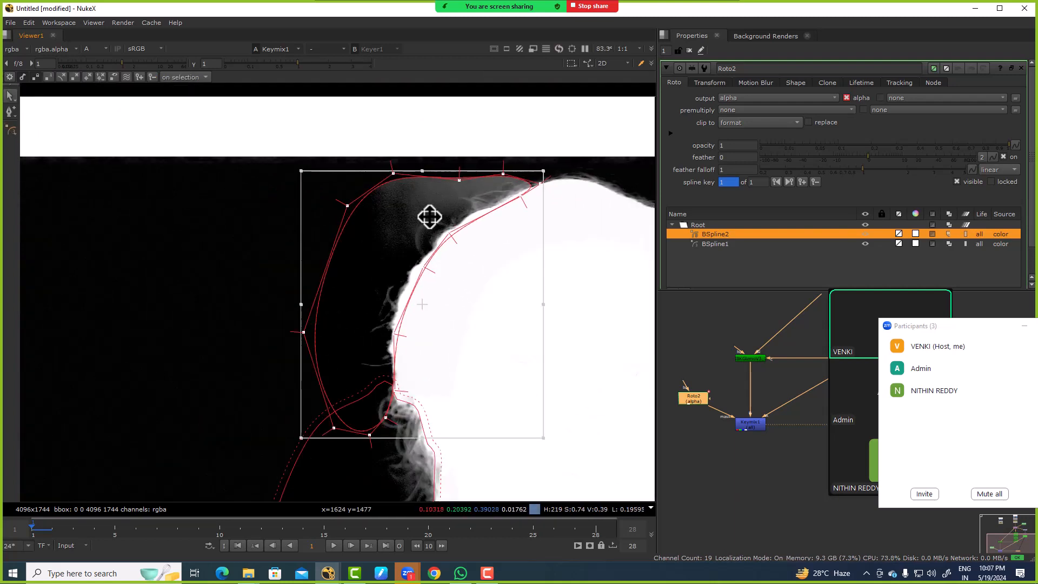
{"action": "middle_click_drag", "start_coordinate": [428, 215], "coordinate": [341, 292]}
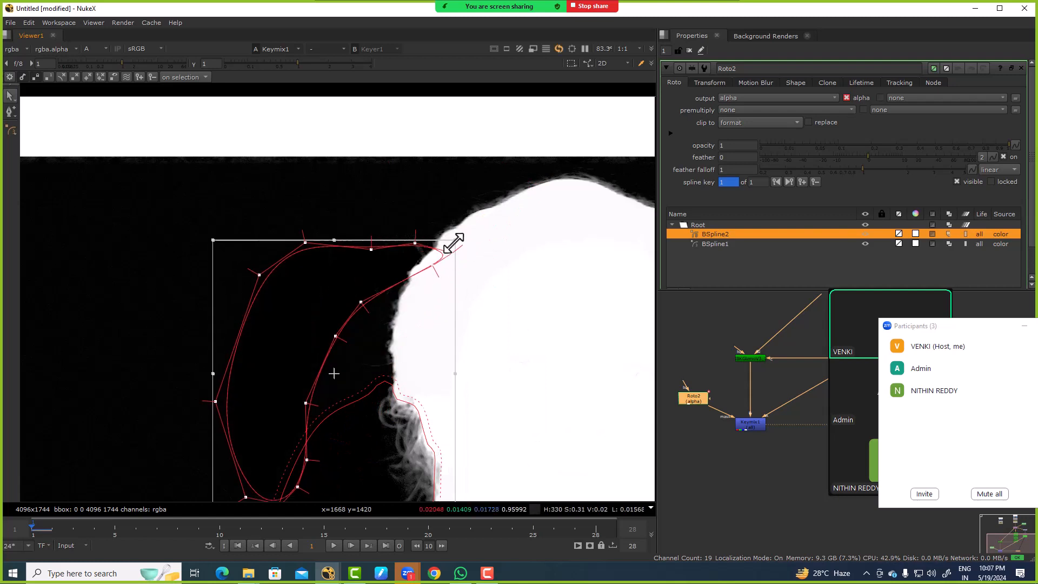
{"action": "scroll", "coordinate": [343, 276], "scroll_direction": "down", "scroll_amount": 3}
{"action": "left_click_drag", "start_coordinate": [401, 336], "coordinate": [473, 309]}
{"action": "left_click_drag", "start_coordinate": [400, 247], "coordinate": [358, 268]}
{"action": "left_click", "coordinate": [391, 206]}
{"action": "scroll", "coordinate": [391, 205], "scroll_direction": "up", "scroll_amount": 2}
Step: Examine the combined alpha along the hair, neck and shoulder edges with the roto overlay hidden
{"action": "key", "text": "o"}
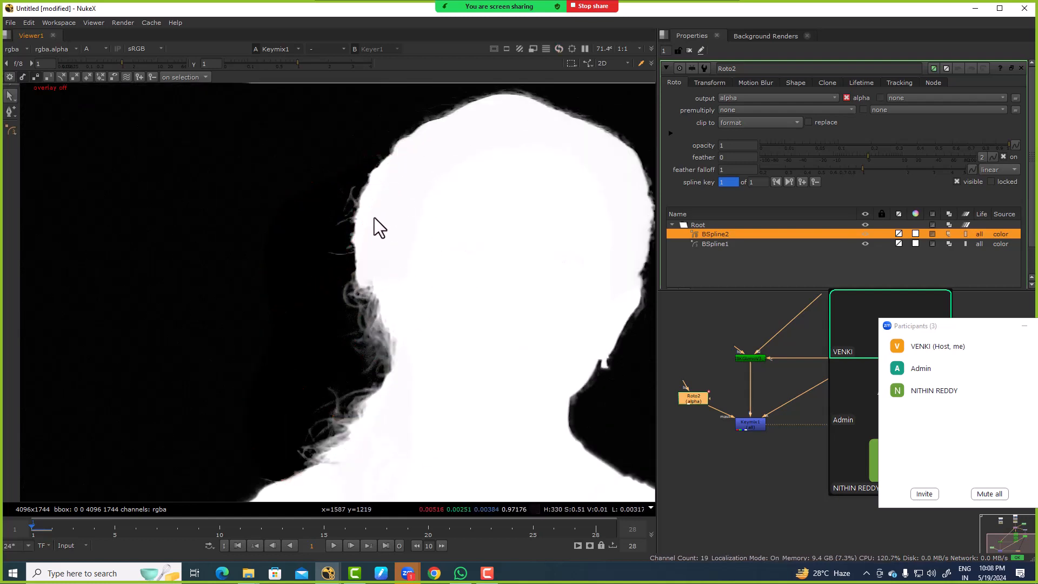
{"action": "scroll", "coordinate": [374, 218], "scroll_direction": "down", "scroll_amount": 5}
{"action": "left_click_drag", "start_coordinate": [292, 178], "coordinate": [481, 332]}
{"action": "scroll", "coordinate": [391, 238], "scroll_direction": "up", "scroll_amount": 4}
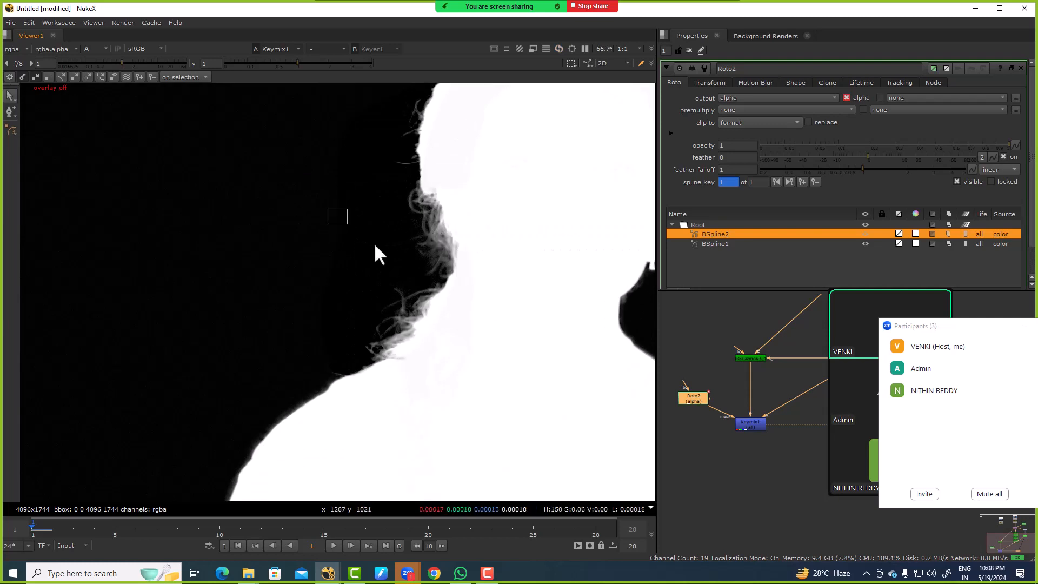
{"action": "key", "text": "o"}
Step: Reconnect the viewer to the KeyMix node and display its alpha channel
{"action": "scroll", "coordinate": [419, 325], "scroll_direction": "down", "scroll_amount": 2}
{"action": "scroll", "coordinate": [740, 390], "scroll_direction": "down", "scroll_amount": 4}
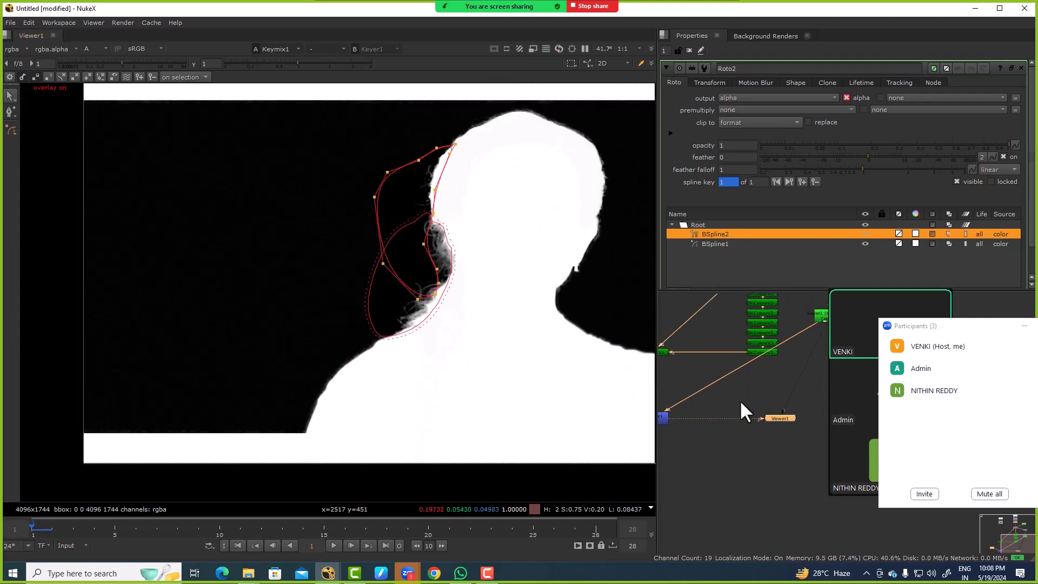
{"action": "scroll", "coordinate": [758, 380], "scroll_direction": "up", "scroll_amount": 3}
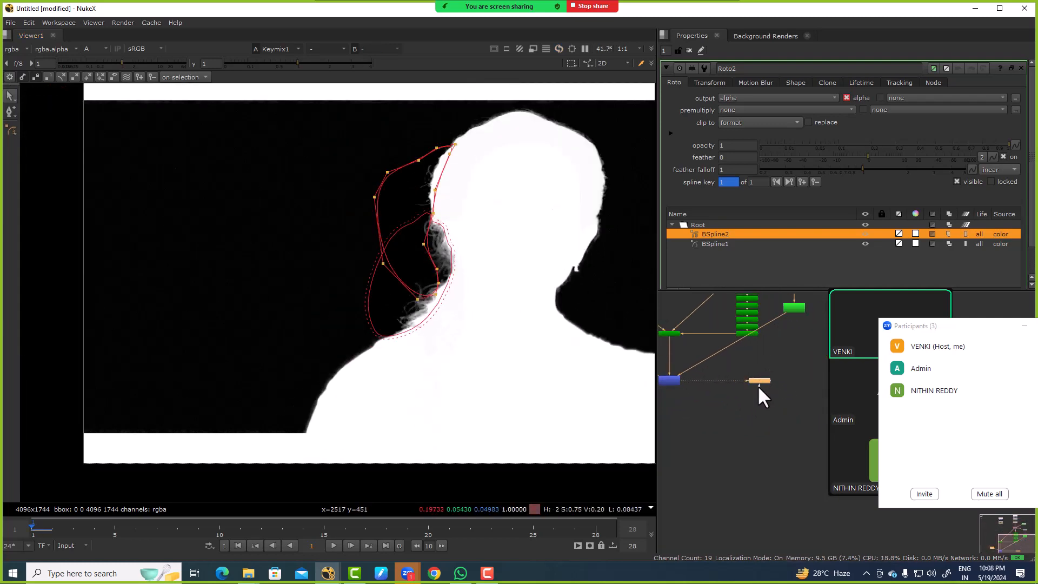
{"action": "left_click", "coordinate": [736, 400]}
{"action": "left_click_drag", "start_coordinate": [745, 381], "coordinate": [661, 380]}
{"action": "left_click", "coordinate": [663, 379]}
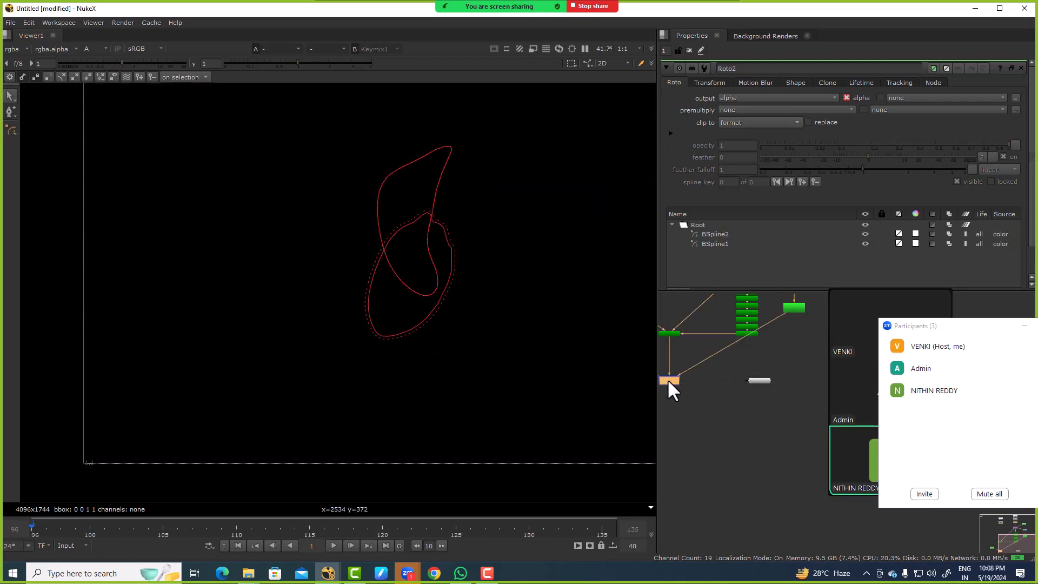
{"action": "key", "text": "1"}
{"action": "key", "text": "a"}
{"action": "key", "text": "a"}
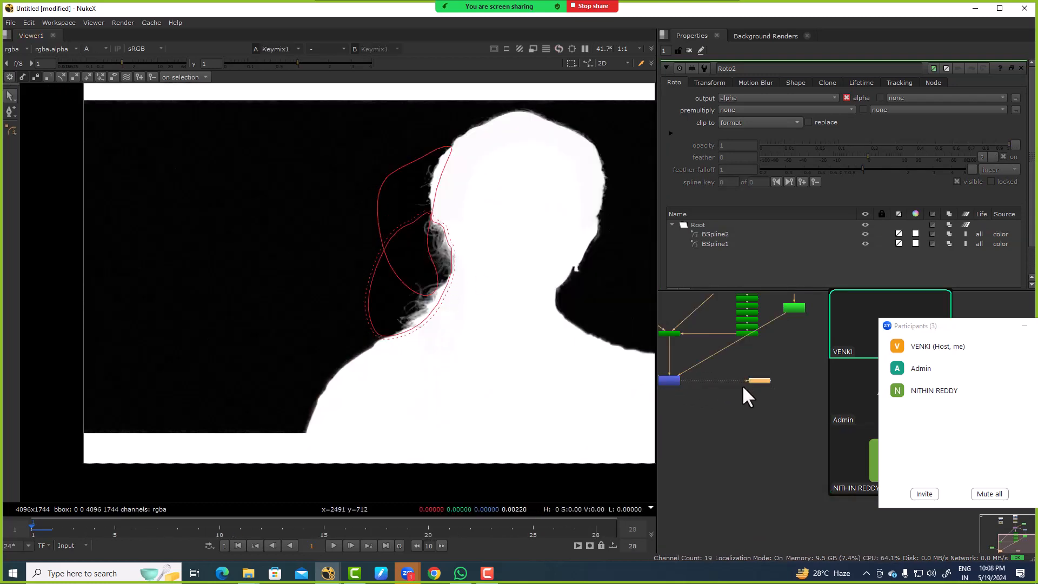
Step: Add a Copy node beside the KeyMix and connect its A input to the KeyMix output
{"action": "left_click_drag", "start_coordinate": [768, 381], "coordinate": [724, 467]}
{"action": "left_click", "coordinate": [760, 405]}
{"action": "key", "text": "k"}
{"action": "scroll", "coordinate": [744, 390], "scroll_direction": "up", "scroll_amount": 3}
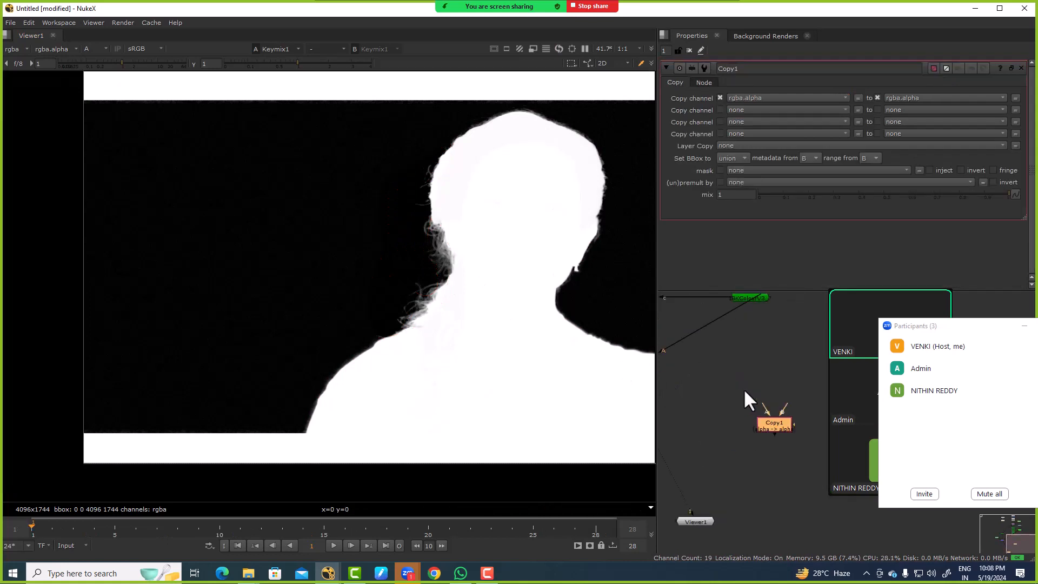
{"action": "scroll", "coordinate": [763, 404], "scroll_direction": "down", "scroll_amount": 5}
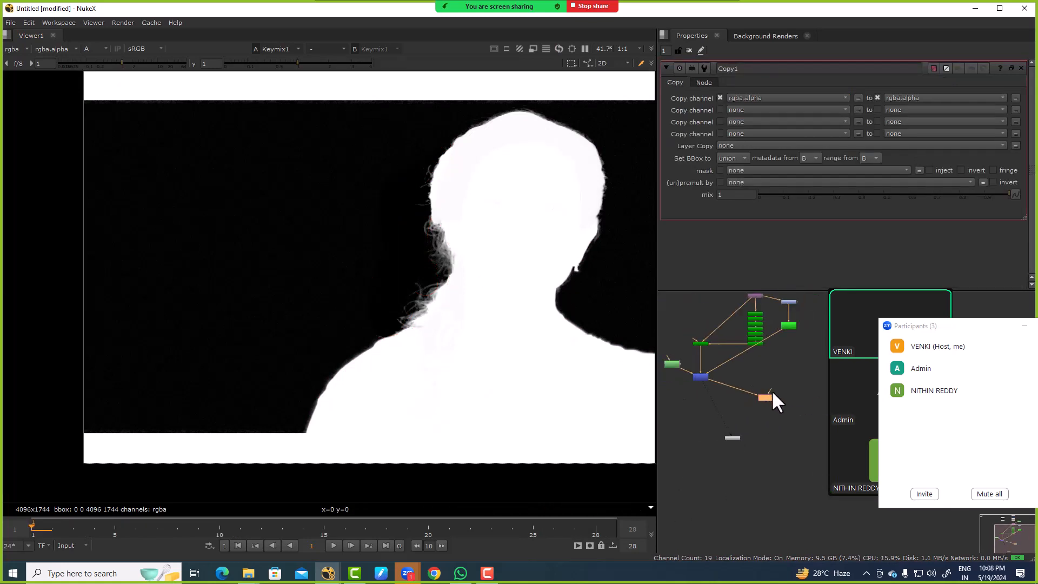
Step: Connect the Copy node's B input to the Transform node and view the Copy result
{"action": "left_click_drag", "start_coordinate": [757, 301], "coordinate": [756, 296]}
{"action": "left_click", "coordinate": [768, 394]}
{"action": "left_click_drag", "start_coordinate": [761, 398], "coordinate": [763, 390]}
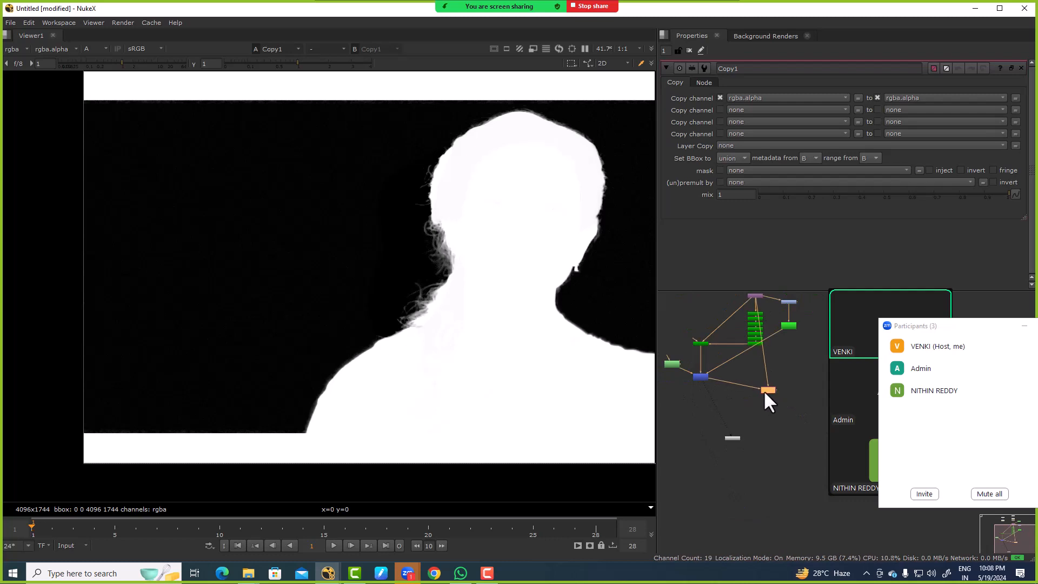
{"action": "key", "text": "1"}
Step: Overlay the copied alpha as a red matte on the image and inspect the curls beside the ear
{"action": "left_click_drag", "start_coordinate": [426, 334], "coordinate": [257, 233]}
{"action": "left_click_drag", "start_coordinate": [257, 233], "coordinate": [287, 265]}
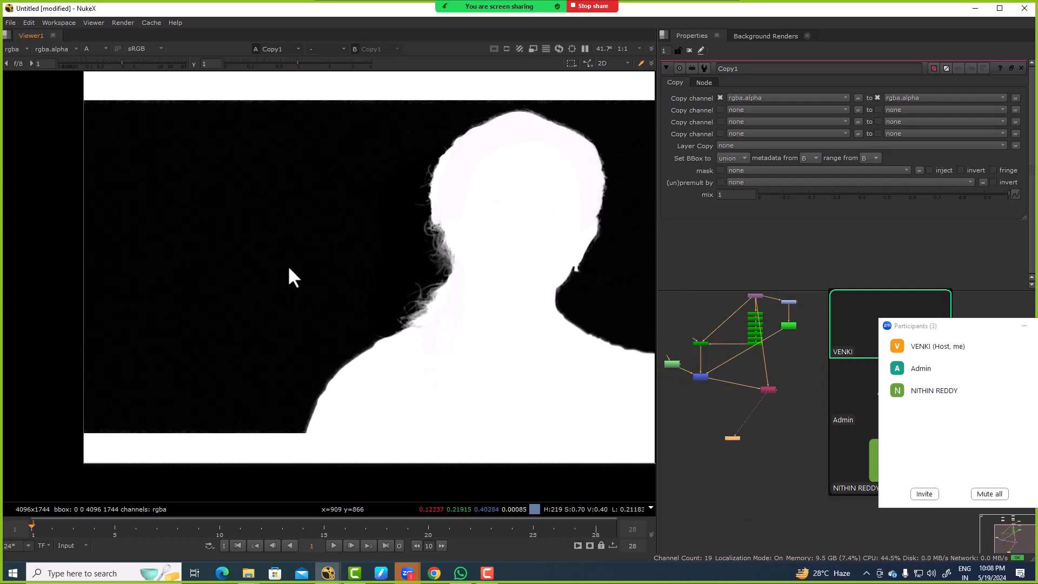
{"action": "key", "text": "m"}
{"action": "scroll", "coordinate": [436, 233], "scroll_direction": "up", "scroll_amount": 8}
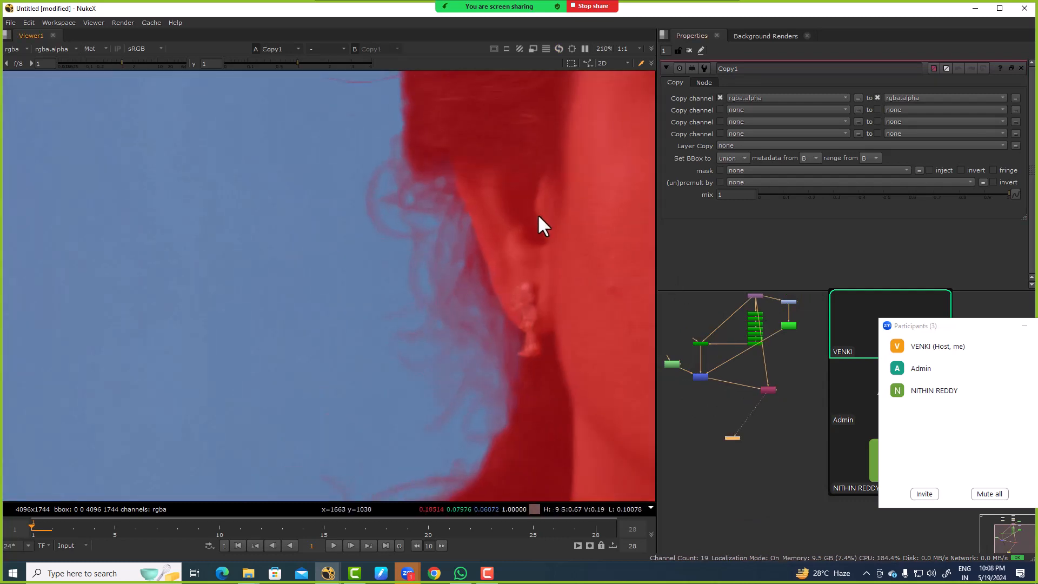
{"action": "scroll", "coordinate": [729, 368], "scroll_direction": "up", "scroll_amount": 5}
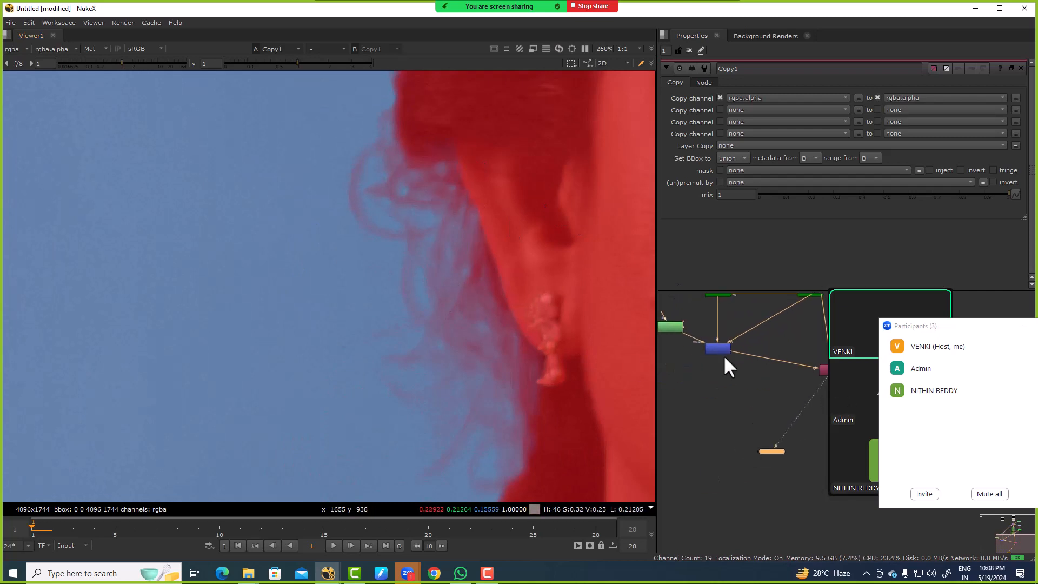
Step: Toggle the KeyMix node off and on to compare the matte overlay on the curls with and without it
{"action": "left_click", "coordinate": [723, 349]}
{"action": "key", "text": "d"}
{"action": "key", "text": "d"}
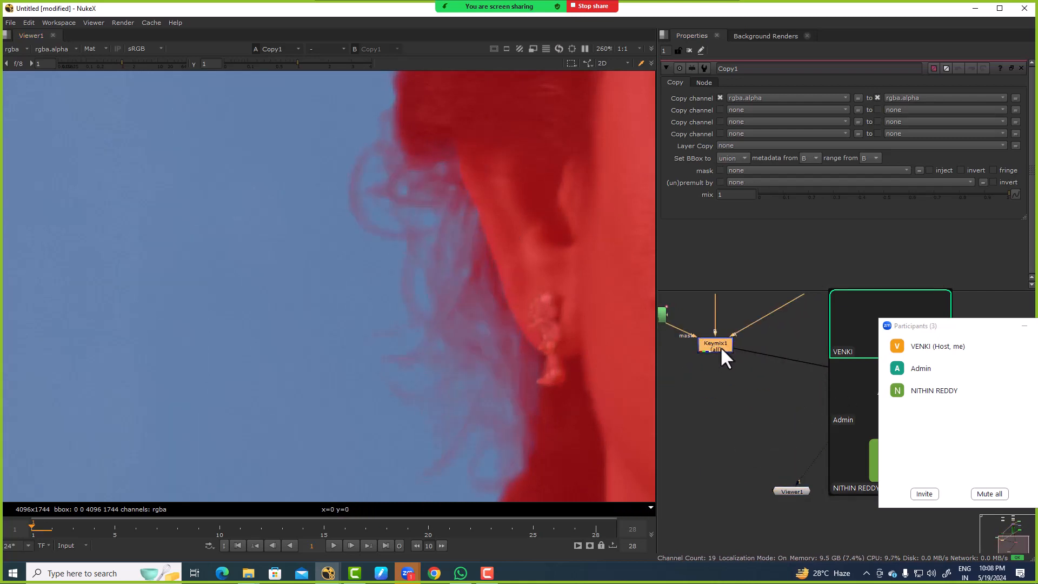
{"action": "key", "text": "d"}
{"action": "key", "text": "d"}
{"action": "scroll", "coordinate": [644, 349], "scroll_direction": "down", "scroll_amount": 2}
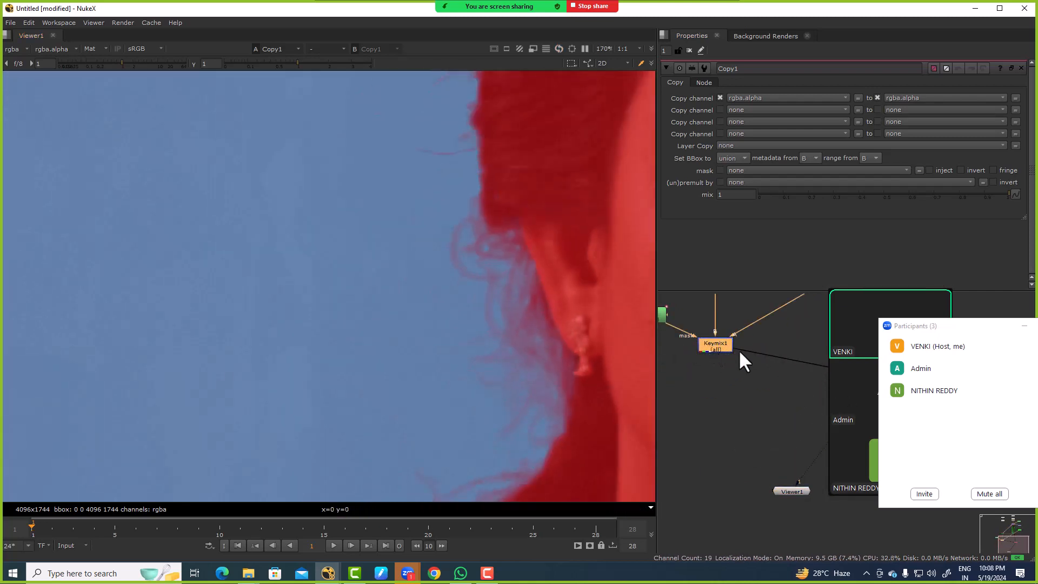
{"action": "scroll", "coordinate": [738, 341], "scroll_direction": "down", "scroll_amount": 5}
{"action": "scroll", "coordinate": [766, 331], "scroll_direction": "up", "scroll_amount": 5}
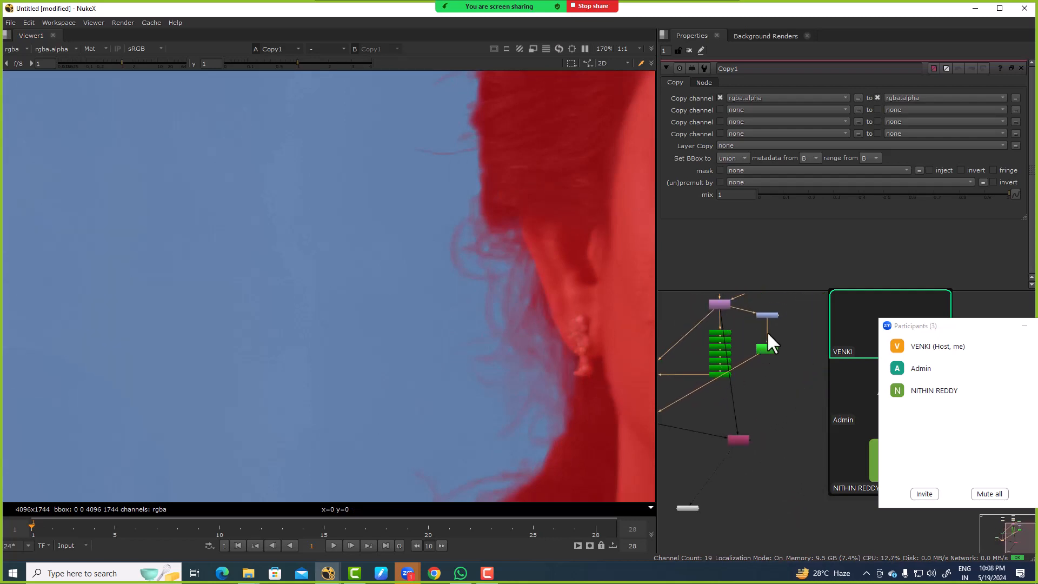
Step: View the Keyer node's alpha and inspect the noise around the curls up close
{"action": "left_click", "coordinate": [762, 366]}
{"action": "key", "text": "1"}
{"action": "key", "text": "a"}
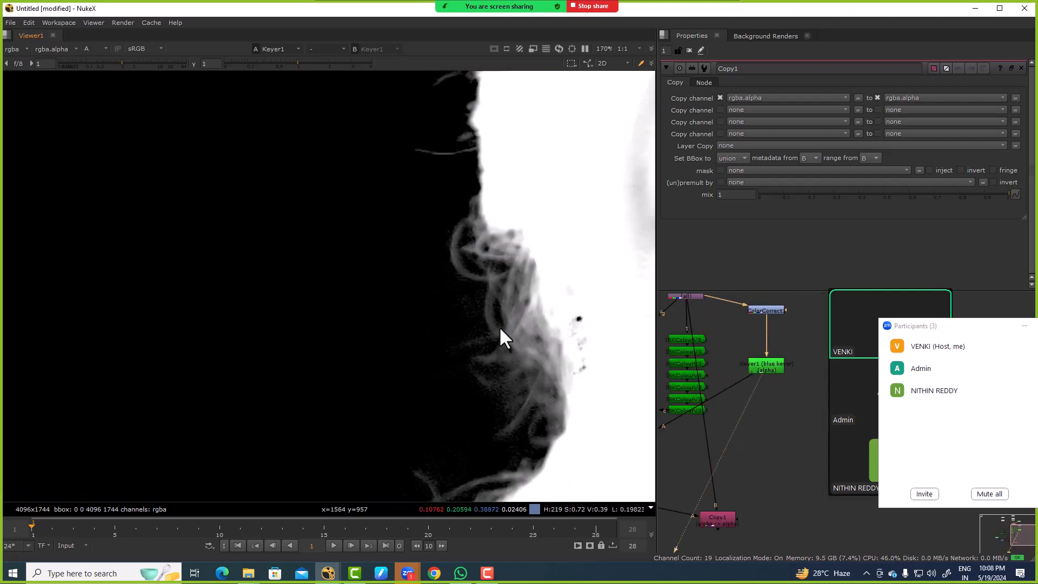
{"action": "scroll", "coordinate": [500, 328], "scroll_direction": "up", "scroll_amount": 5}
{"action": "scroll", "coordinate": [737, 328], "scroll_direction": "up", "scroll_amount": 8}
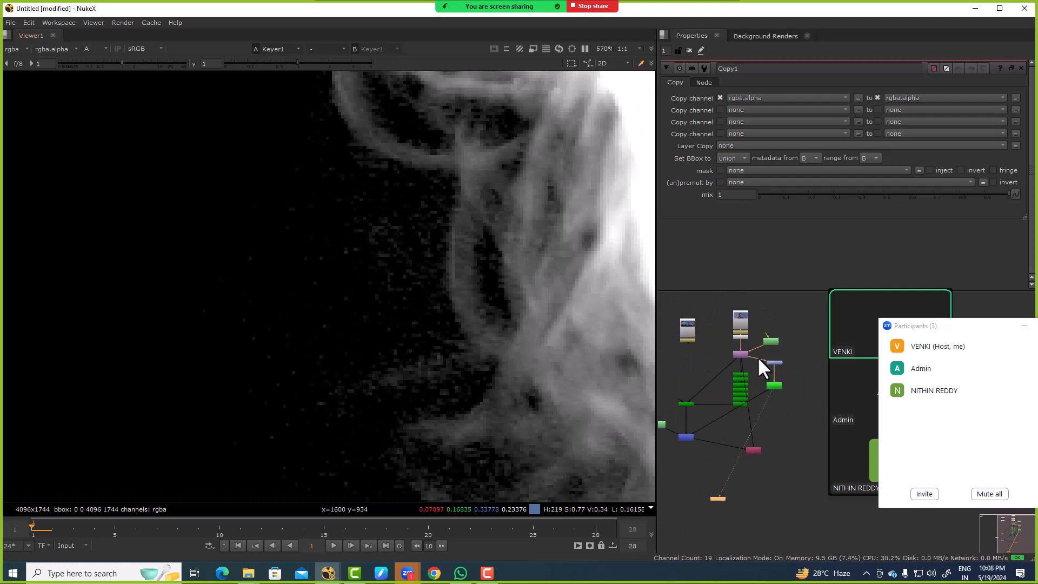
Step: Insert a Denoise node between the Reduce Noise and Transform nodes and fit the whole frame in the viewer
{"action": "double_click", "coordinate": [736, 332]}
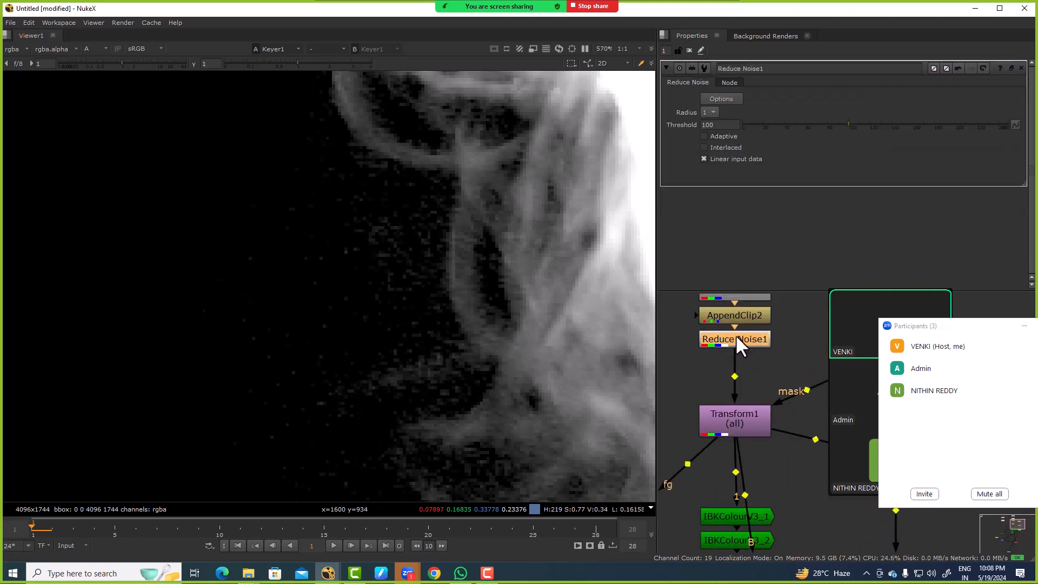
{"action": "key", "text": "Tab"}
{"action": "type", "text": "deno"}
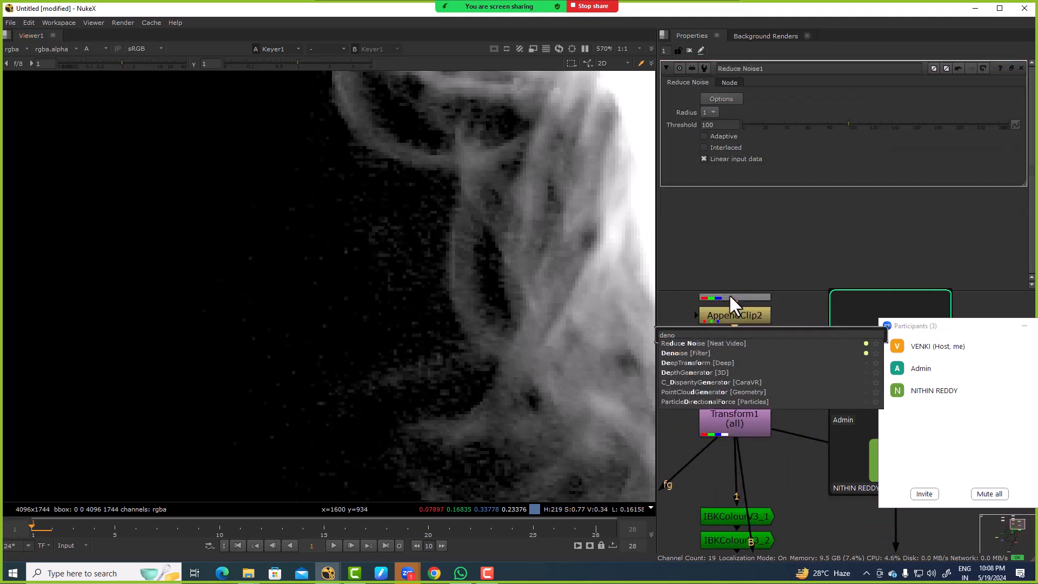
{"action": "key", "text": "Down"}
{"action": "key", "text": "Return"}
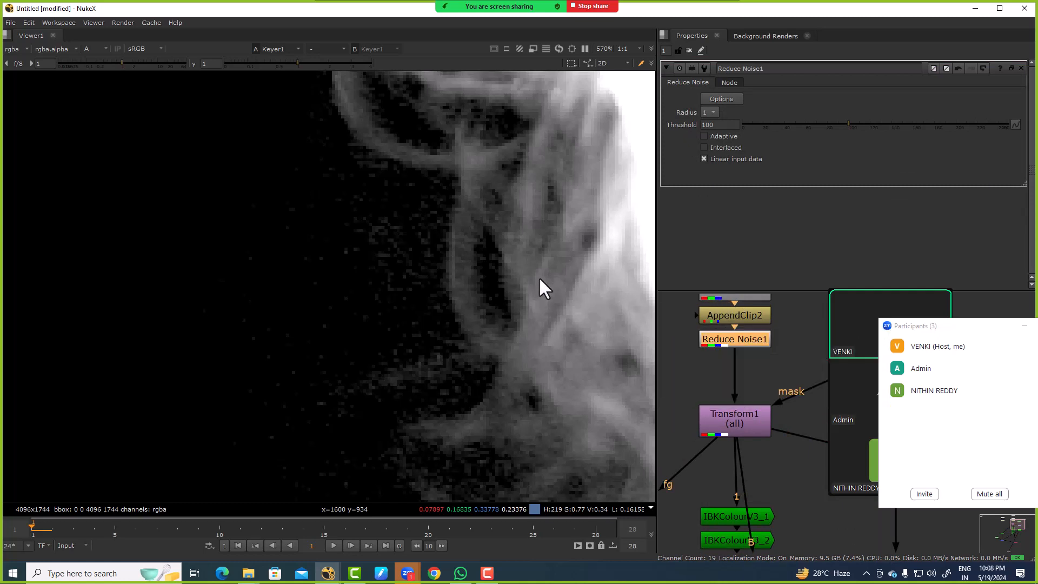
{"action": "key", "text": "f"}
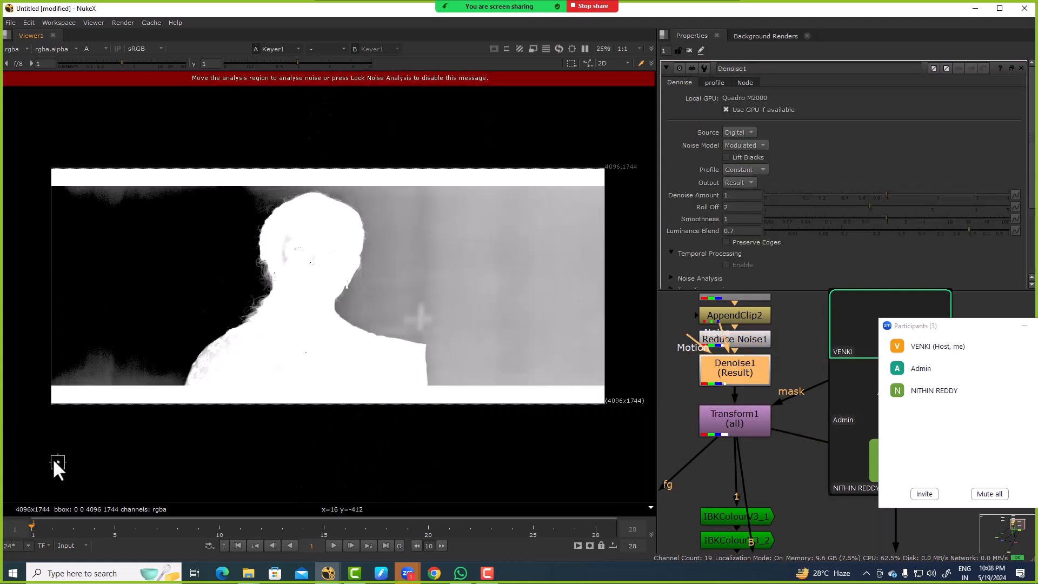
Step: Place the Denoise analysis region on the blue background right beside the curls
{"action": "left_click_drag", "start_coordinate": [58, 464], "coordinate": [63, 450]}
{"action": "scroll", "coordinate": [252, 273], "scroll_direction": "up", "scroll_amount": 10}
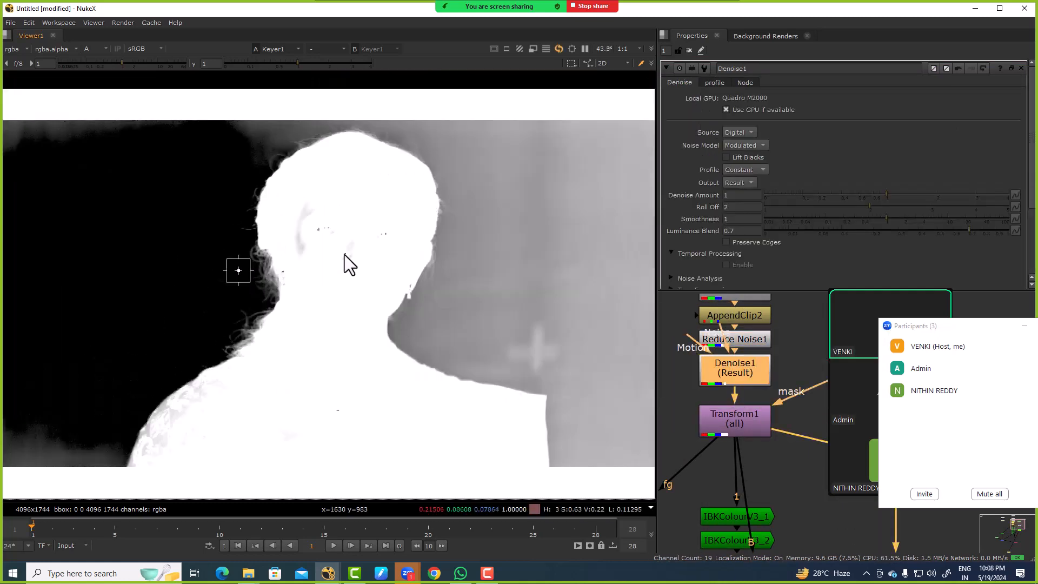
{"action": "left_click_drag", "start_coordinate": [205, 311], "coordinate": [285, 366]}
{"action": "left_click_drag", "start_coordinate": [197, 286], "coordinate": [154, 289]}
Step: Toggle both the Reduce Noise and Denoise nodes to compare the Keyer alpha, and hide the viewer overlay
{"action": "left_click_drag", "start_coordinate": [797, 324], "coordinate": [715, 396]}
{"action": "key", "text": "d"}
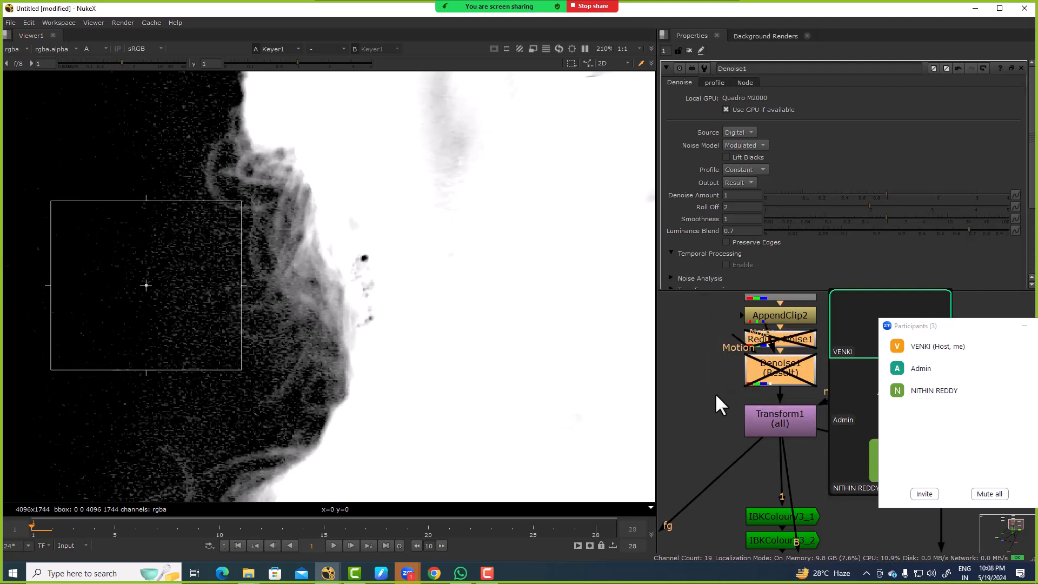
{"action": "key", "text": "d"}
{"action": "key", "text": "o"}
{"action": "left_click_drag", "start_coordinate": [754, 375], "coordinate": [747, 375]}
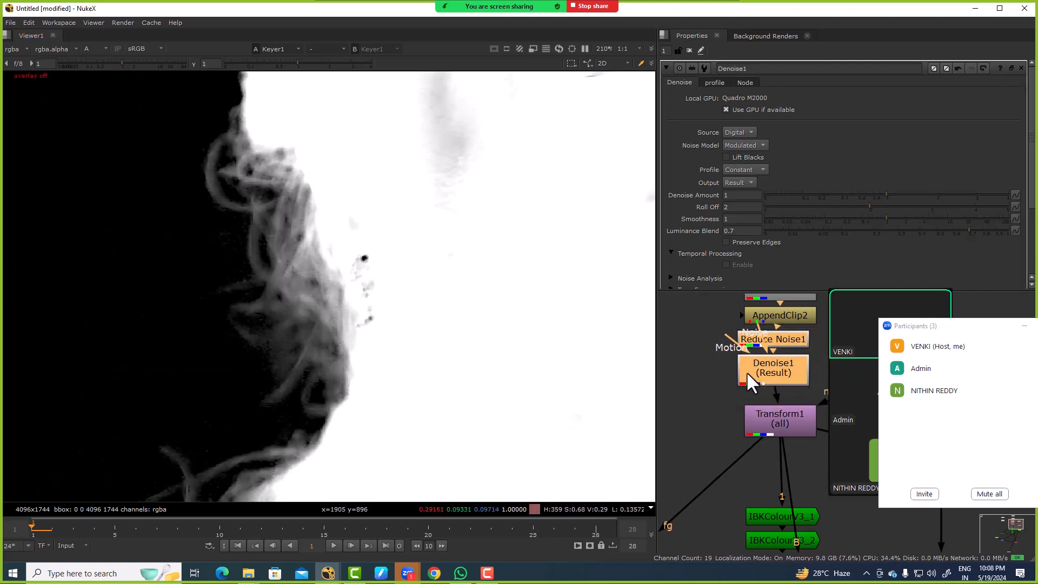
Step: Toggle only the Denoise node off and on to compare its effect on the curl detail
{"action": "left_click", "coordinate": [785, 368]}
{"action": "key", "text": "d"}
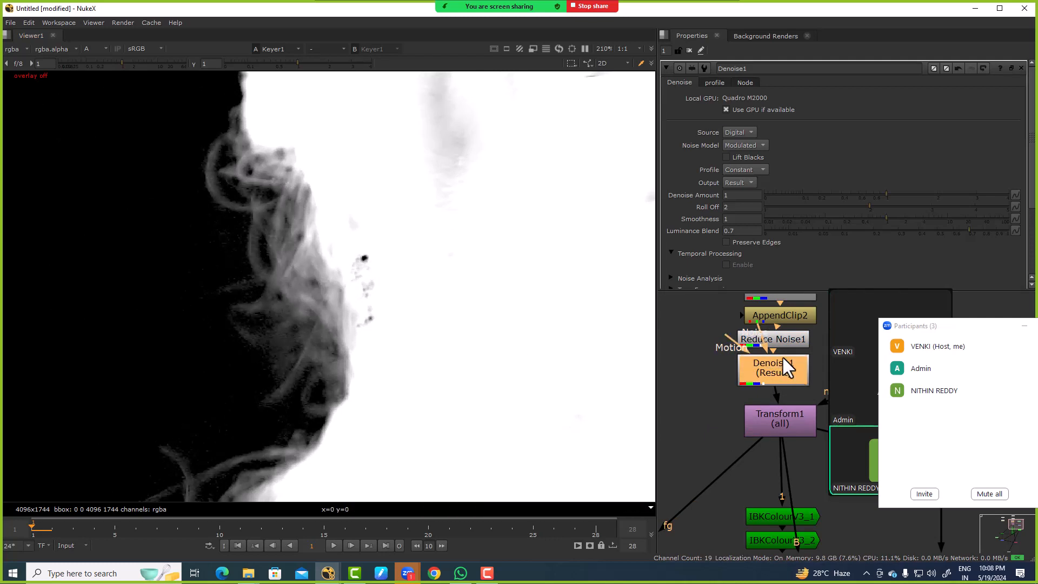
{"action": "key", "text": "d"}
{"action": "scroll", "coordinate": [433, 287], "scroll_direction": "up", "scroll_amount": 2}
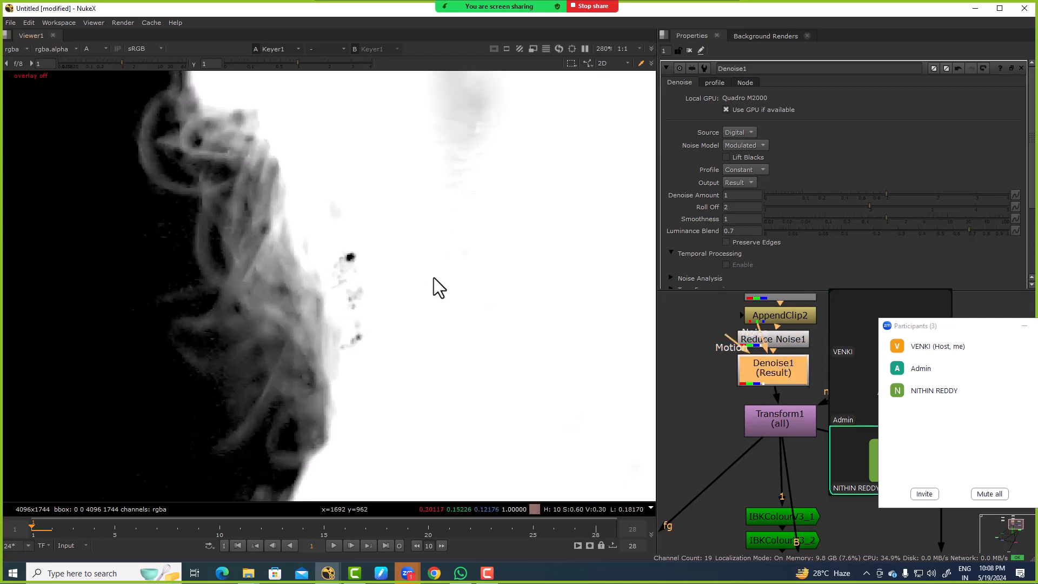
{"action": "scroll", "coordinate": [742, 375], "scroll_direction": "down", "scroll_amount": 3}
{"action": "scroll", "coordinate": [758, 374], "scroll_direction": "down", "scroll_amount": 1}
Step: View the denoised Copy node result in full RGB colour
{"action": "left_click_drag", "start_coordinate": [764, 372], "coordinate": [767, 372], "text": "ctrl"}
{"action": "scroll", "coordinate": [381, 258], "scroll_direction": "down", "scroll_amount": 9}
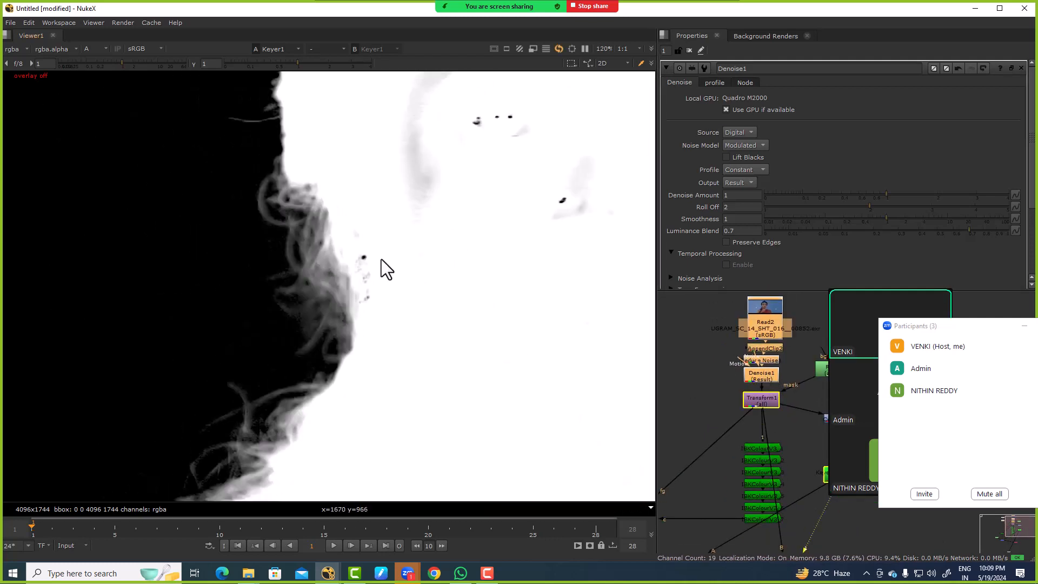
{"action": "scroll", "coordinate": [738, 346], "scroll_direction": "down", "scroll_amount": 3}
{"action": "middle_click_drag", "start_coordinate": [753, 403], "coordinate": [748, 339]}
{"action": "scroll", "coordinate": [731, 438], "scroll_direction": "up", "scroll_amount": 3}
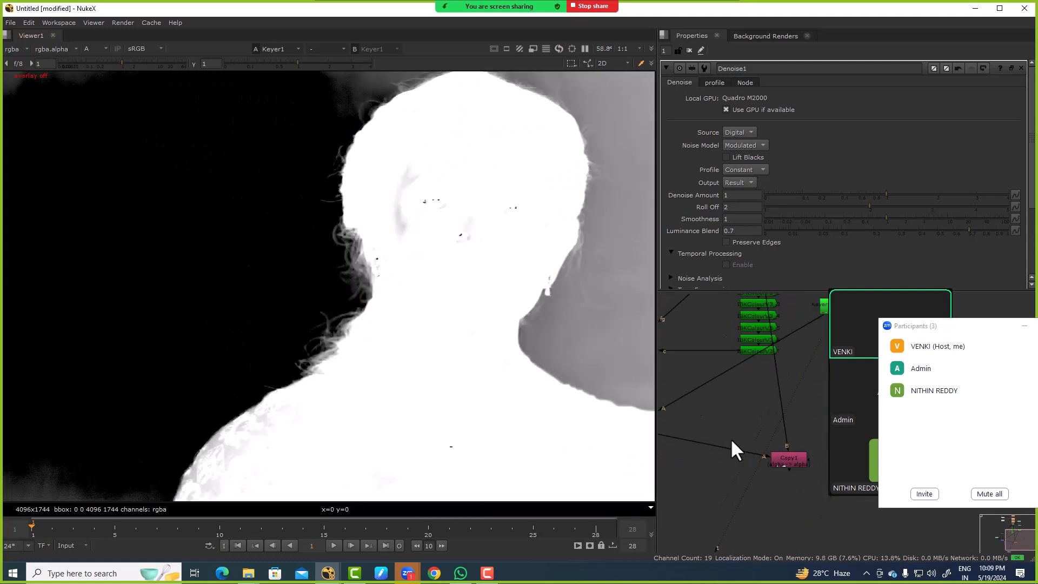
{"action": "left_click", "coordinate": [779, 457], "text": "ctrl"}
{"action": "key", "text": "1"}
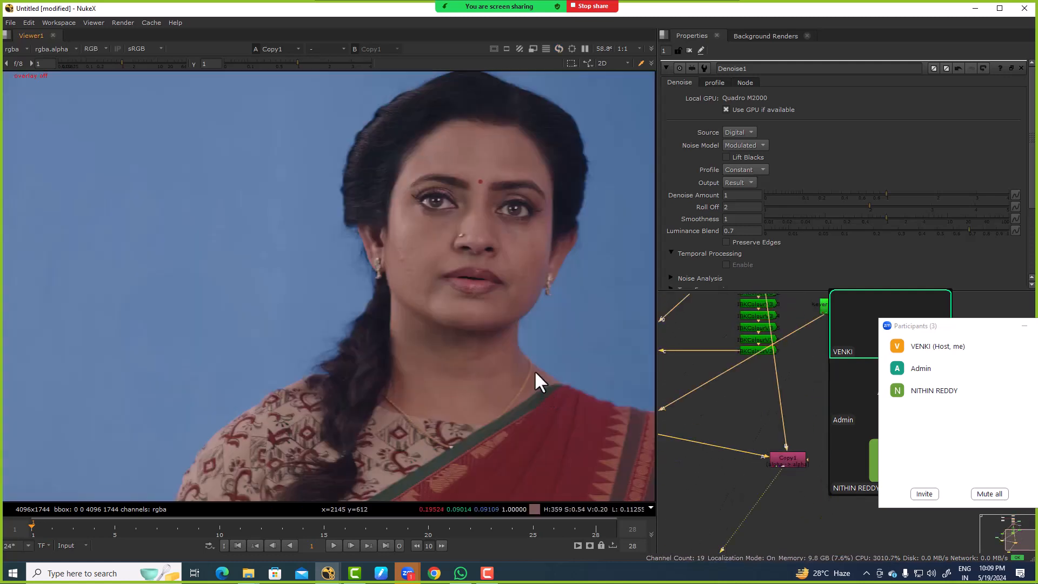
Step: View the KeyMix alpha and examine the denoised curls and stray hairs up close
{"action": "middle_click_drag", "start_coordinate": [731, 437], "coordinate": [779, 426]}
{"action": "left_click", "coordinate": [691, 421]}
{"action": "key", "text": "1"}
{"action": "key", "text": "a"}
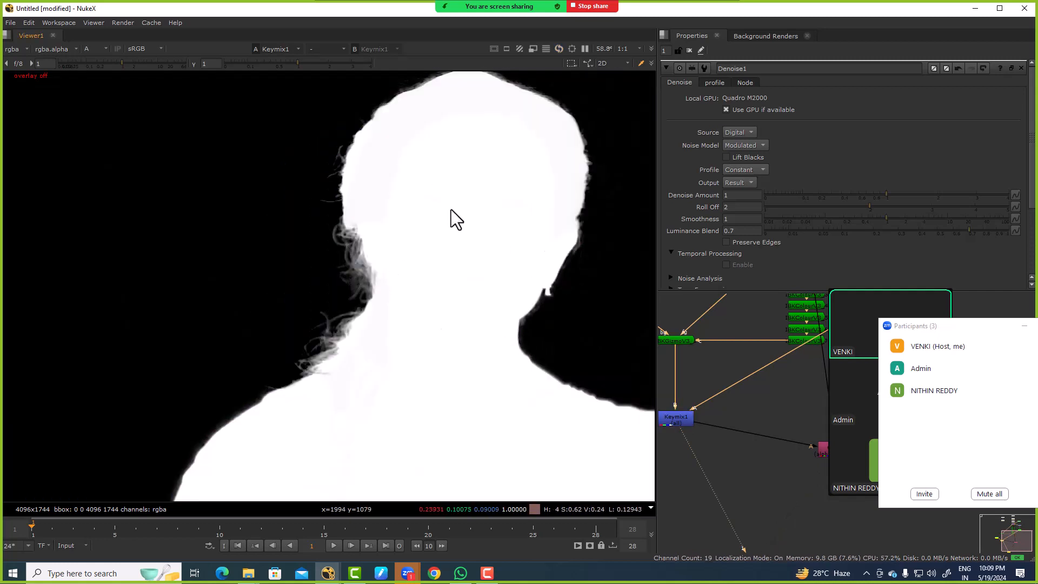
{"action": "scroll", "coordinate": [452, 215], "scroll_direction": "up", "scroll_amount": 8}
{"action": "middle_click_drag", "start_coordinate": [740, 378], "coordinate": [731, 419]}
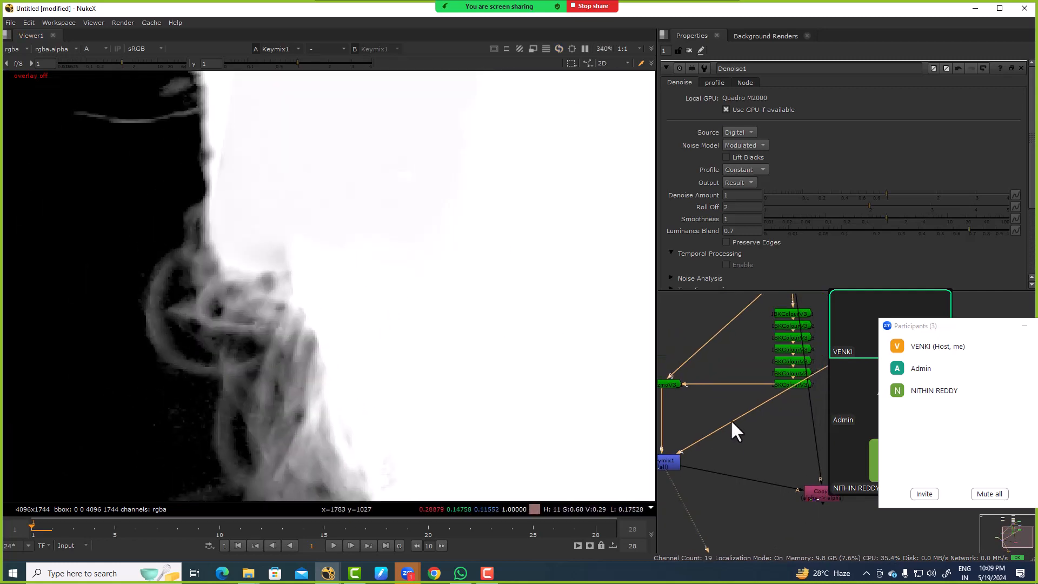
{"action": "scroll", "coordinate": [725, 411], "scroll_direction": "down", "scroll_amount": 5}
{"action": "scroll", "coordinate": [790, 377], "scroll_direction": "up", "scroll_amount": 3}
Step: View the Keyer alpha on the same hair area to compare it with the KeyMix matte
{"action": "middle_click_drag", "start_coordinate": [792, 376], "coordinate": [761, 384]}
{"action": "left_click", "coordinate": [748, 384]}
{"action": "key", "text": "1"}
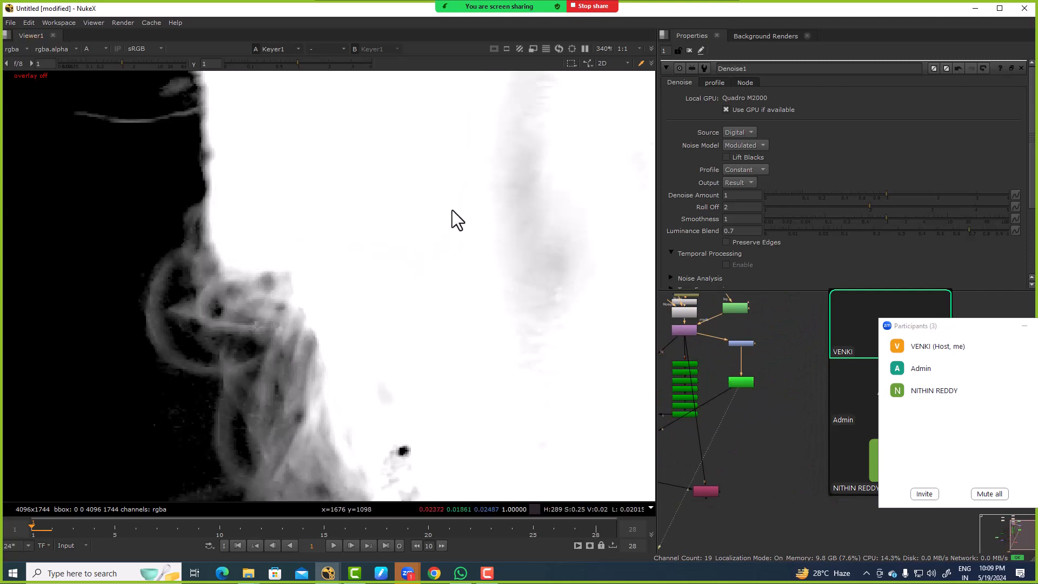
{"action": "scroll", "coordinate": [452, 210], "scroll_direction": "down", "scroll_amount": 5}
{"action": "scroll", "coordinate": [436, 312], "scroll_direction": "up", "scroll_amount": 3}
{"action": "middle_click_drag", "start_coordinate": [410, 243], "coordinate": [408, 179]}
{"action": "left_click_drag", "start_coordinate": [413, 216], "coordinate": [551, 286]}
Step: Return the viewer to the KeyMix alpha and check the matte across the whole frame
{"action": "middle_click_drag", "start_coordinate": [684, 467], "coordinate": [762, 363]}
{"action": "scroll", "coordinate": [761, 363], "scroll_direction": "up", "scroll_amount": 1}
{"action": "middle_click_drag", "start_coordinate": [675, 365], "coordinate": [728, 355]}
{"action": "left_click", "coordinate": [727, 357]}
{"action": "key", "text": "1"}
{"action": "key", "text": "f"}
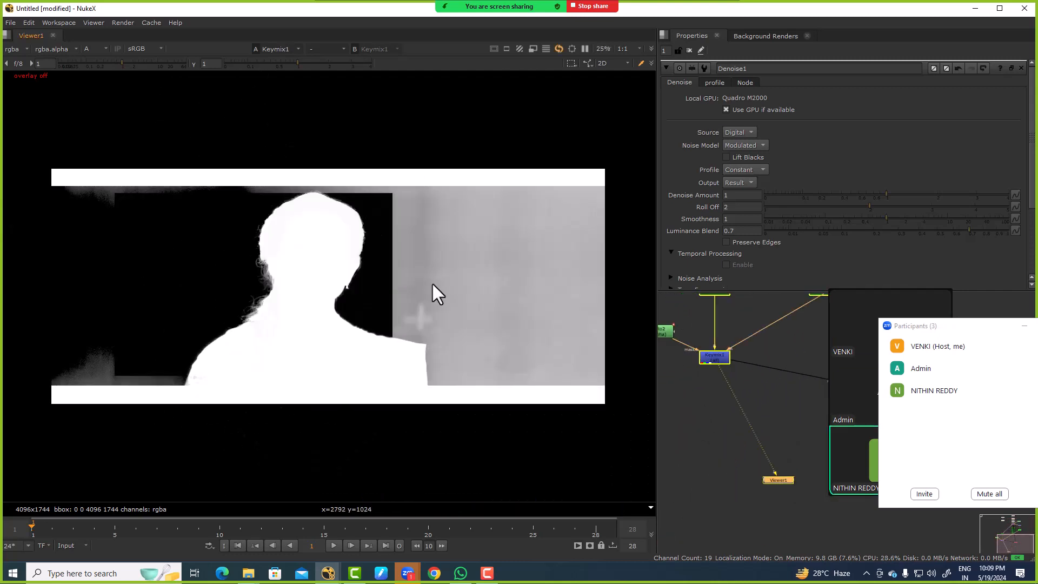
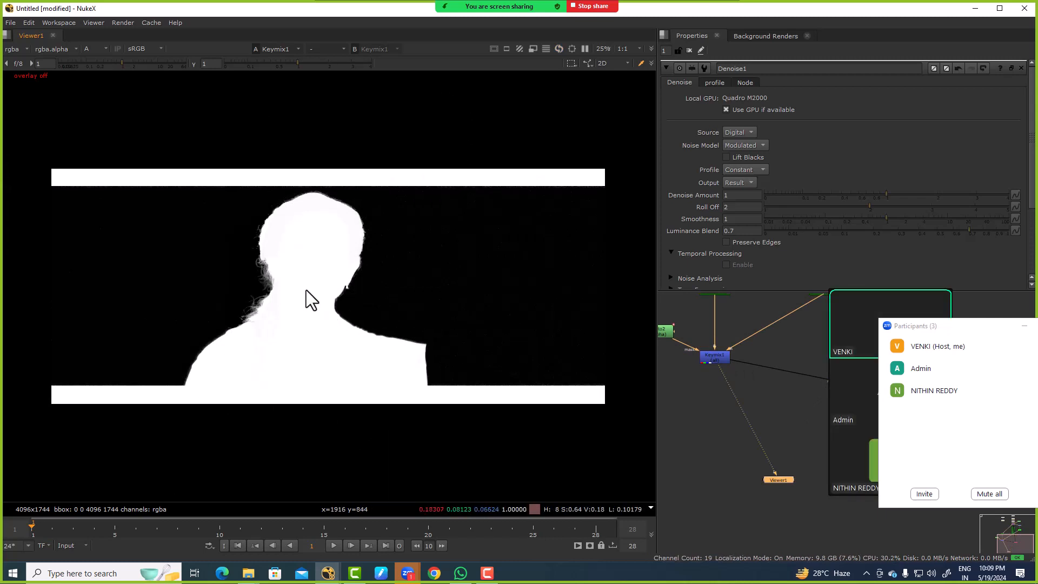
Step: View the Transform node's plate in full RGB and examine the ear, earring and hair edges against the blue screen
{"action": "left_click_drag", "start_coordinate": [380, 300], "coordinate": [381, 303]}
{"action": "scroll", "coordinate": [709, 362], "scroll_direction": "down", "scroll_amount": 5}
{"action": "middle_click_drag", "start_coordinate": [709, 362], "coordinate": [741, 371]}
{"action": "scroll", "coordinate": [707, 352], "scroll_direction": "up", "scroll_amount": 2}
{"action": "left_click_drag", "start_coordinate": [702, 343], "coordinate": [763, 384]}
{"action": "middle_click_drag", "start_coordinate": [764, 349], "coordinate": [707, 448]}
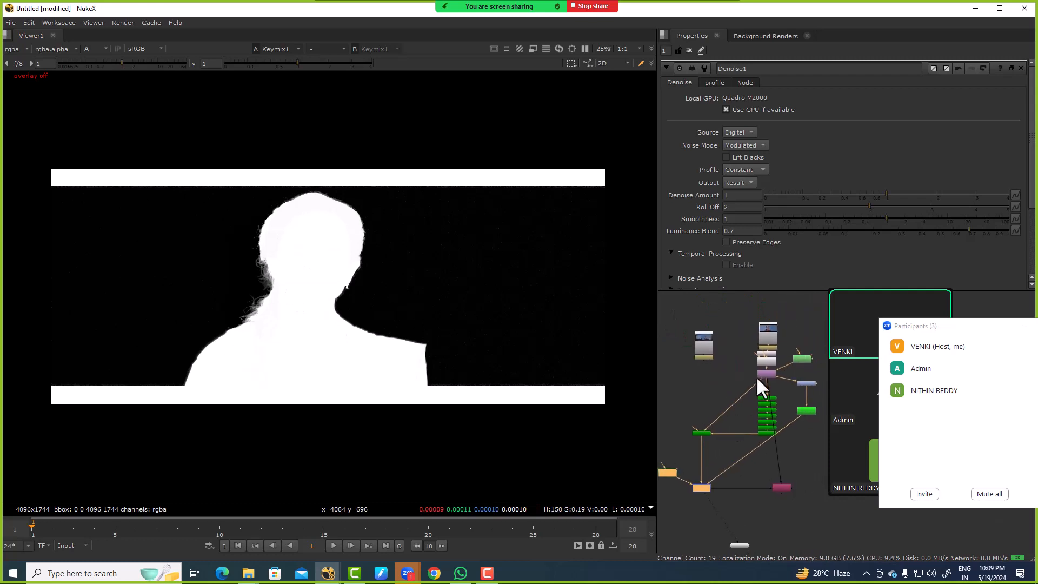
{"action": "scroll", "coordinate": [767, 371], "scroll_direction": "up", "scroll_amount": 2}
{"action": "left_click", "coordinate": [769, 372]}
{"action": "key", "text": "1"}
{"action": "key", "text": "a"}
{"action": "scroll", "coordinate": [342, 261], "scroll_direction": "up", "scroll_amount": 7}
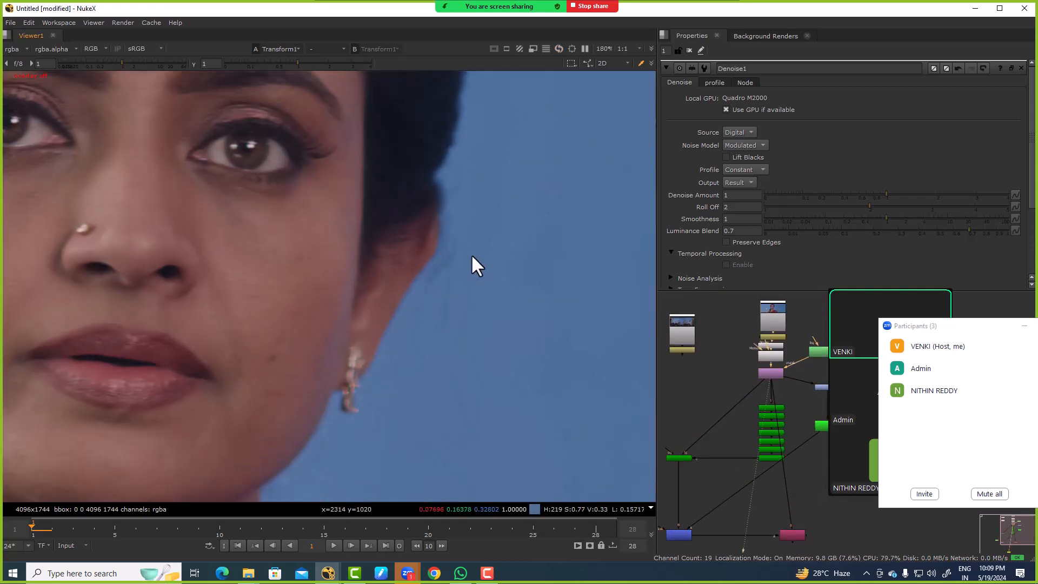
{"action": "middle_click_drag", "start_coordinate": [471, 254], "coordinate": [426, 322]}
{"action": "scroll", "coordinate": [433, 193], "scroll_direction": "up", "scroll_amount": 2}
{"action": "scroll", "coordinate": [436, 188], "scroll_direction": "down", "scroll_amount": 3}
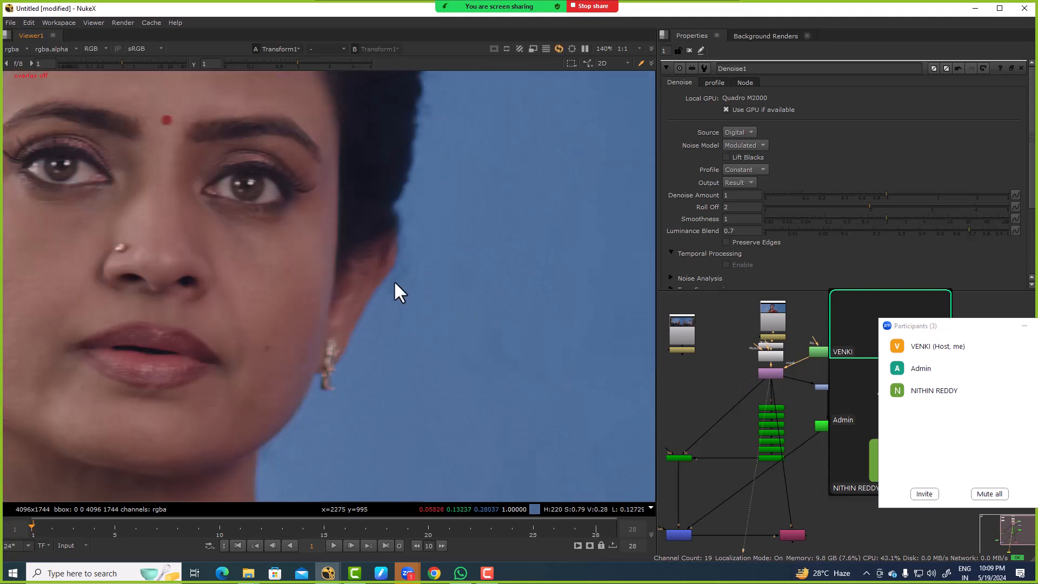
{"action": "scroll", "coordinate": [349, 210], "scroll_direction": "down", "scroll_amount": 3}
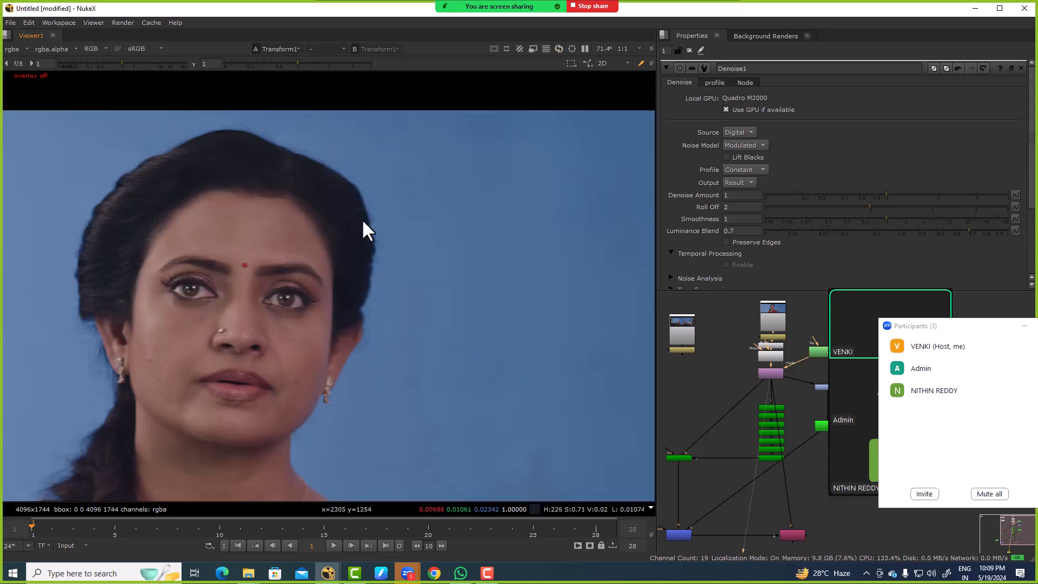
Step: View the KeyMix alpha and compare the head's hair edge in its single-channel and colour views
{"action": "middle_click_drag", "start_coordinate": [765, 440], "coordinate": [765, 341]}
{"action": "left_click", "coordinate": [705, 352]}
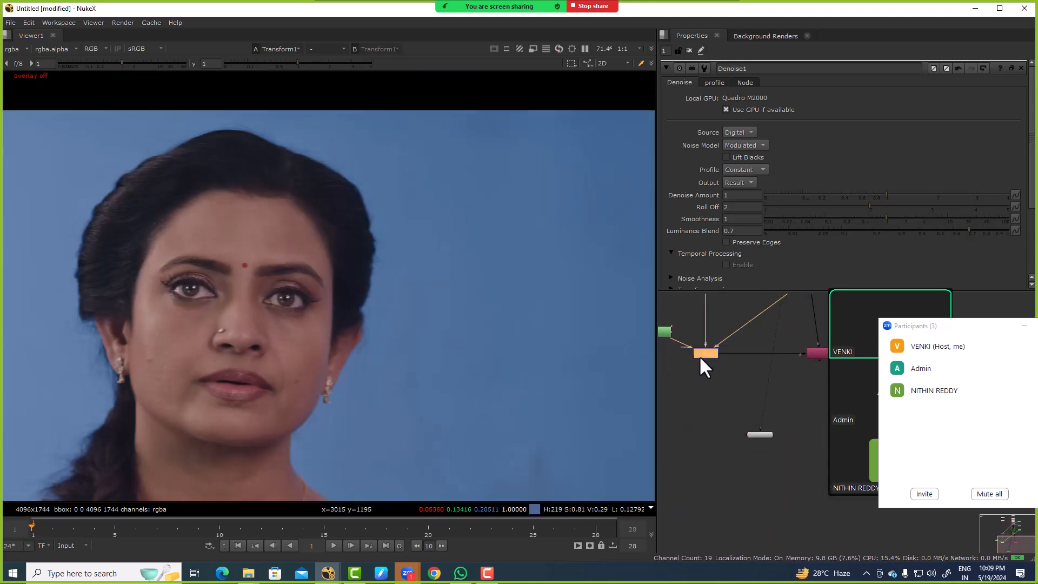
{"action": "key", "text": "1"}
{"action": "key", "text": "a"}
{"action": "middle_click_drag", "start_coordinate": [720, 419], "coordinate": [772, 406]}
{"action": "scroll", "coordinate": [703, 422], "scroll_direction": "down", "scroll_amount": 3}
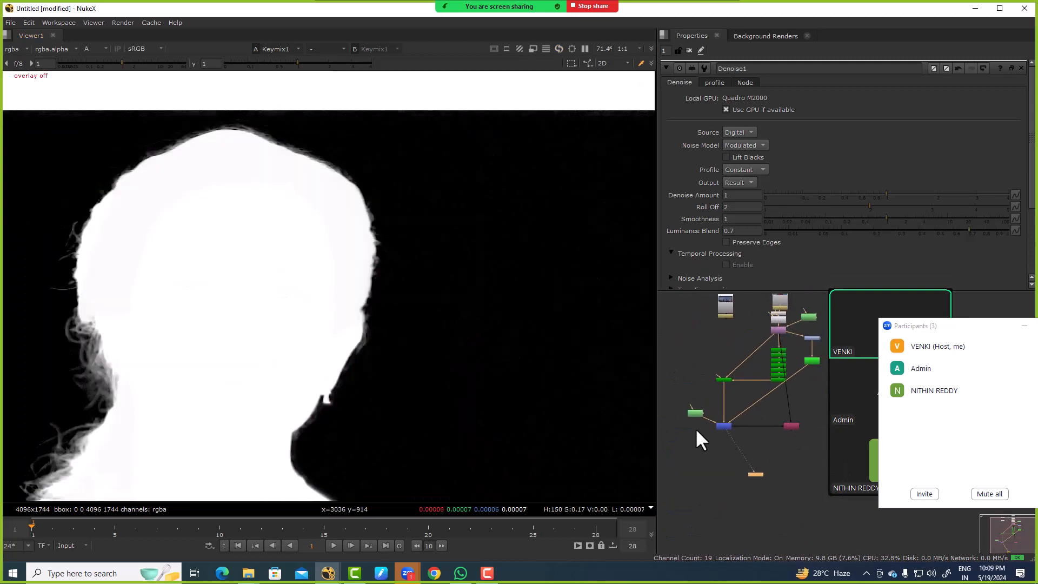
{"action": "key", "text": "b"}
{"action": "scroll", "coordinate": [379, 238], "scroll_direction": "up", "scroll_amount": 2}
{"action": "key", "text": "b"}
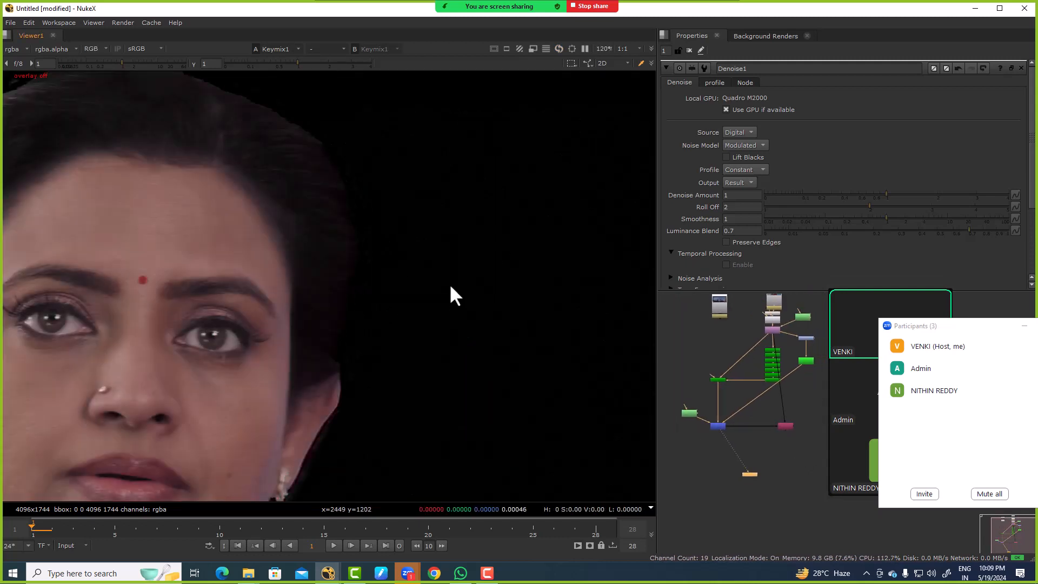
Step: View the Transform node's plate in its blue channel to examine the stray hairs
{"action": "left_click", "coordinate": [770, 330]}
{"action": "key", "text": "1"}
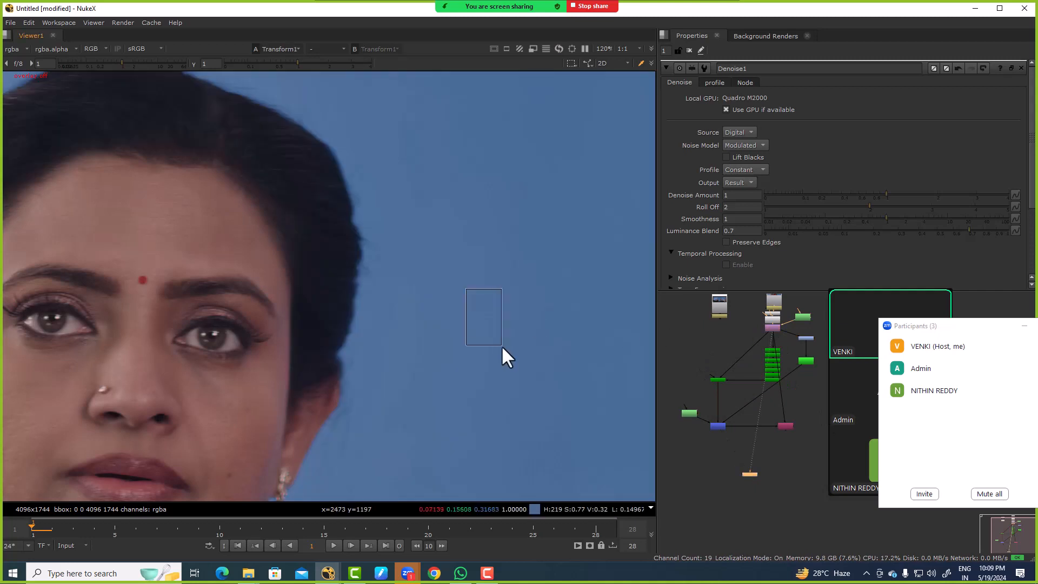
{"action": "key", "text": "b"}
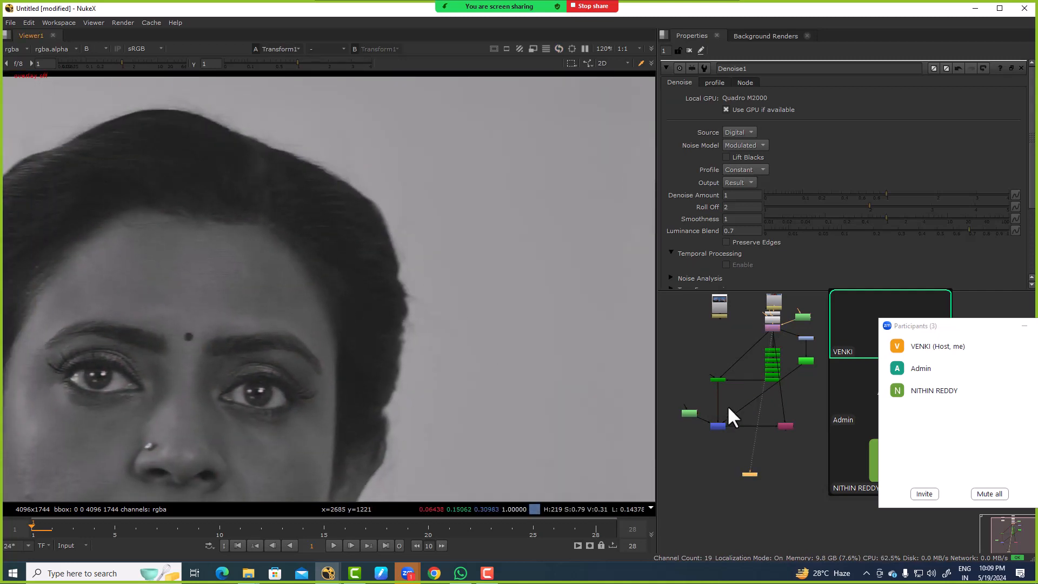
Step: Add a second Keyer node fed by the Transform node and send it to the viewer
{"action": "scroll", "coordinate": [725, 394], "scroll_direction": "down", "scroll_amount": 2}
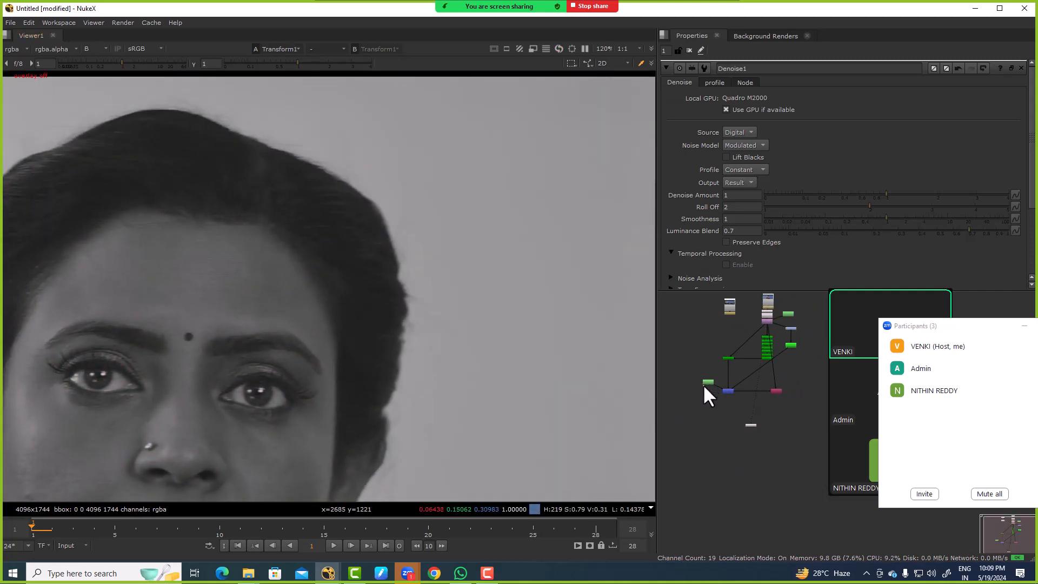
{"action": "key", "text": "Tab"}
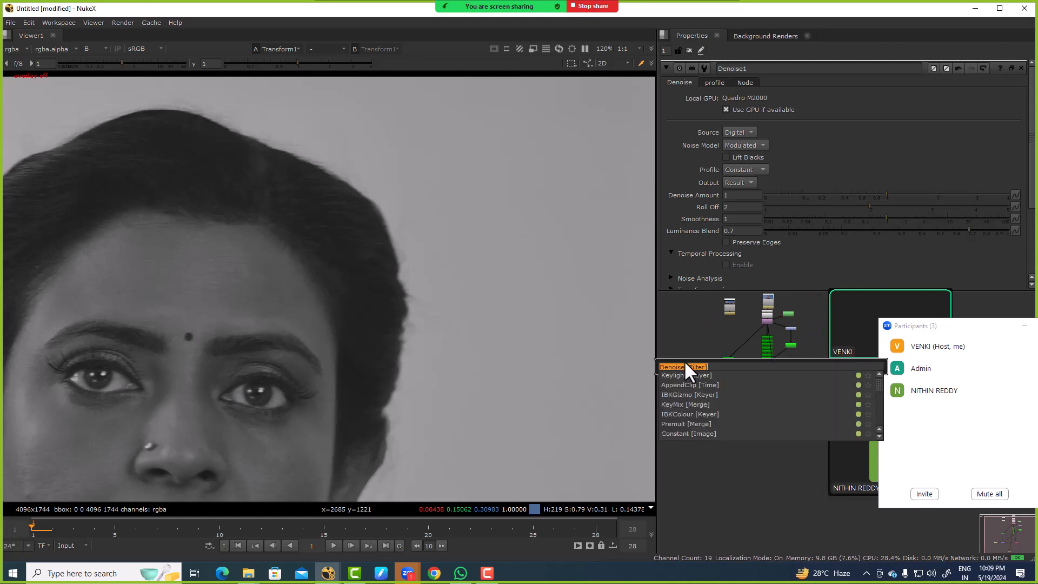
{"action": "type", "text": "keyer"}
{"action": "key", "text": "Return"}
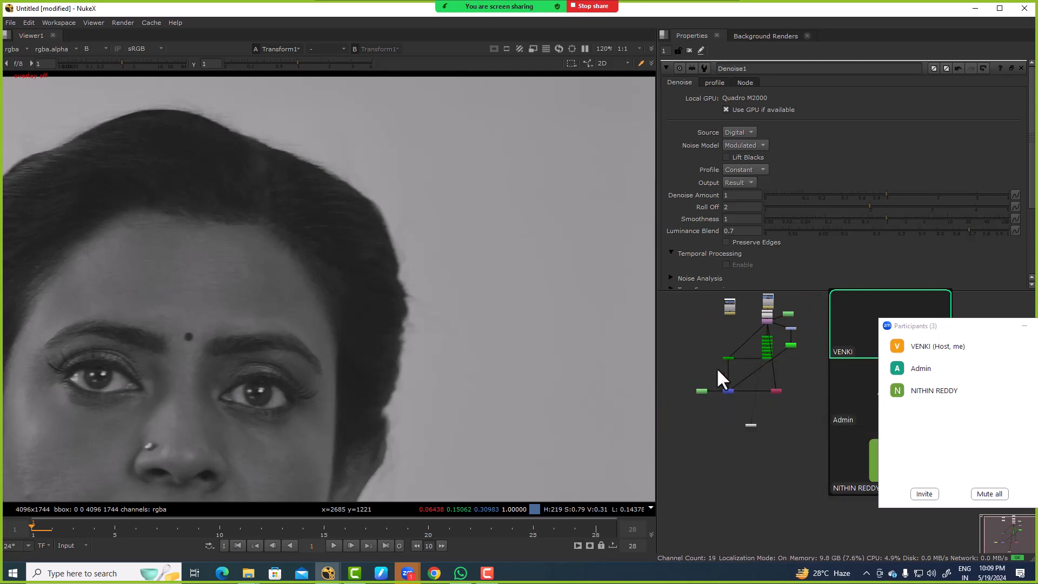
{"action": "scroll", "coordinate": [694, 361], "scroll_direction": "up", "scroll_amount": 3}
{"action": "left_click_drag", "start_coordinate": [693, 360], "coordinate": [754, 350]}
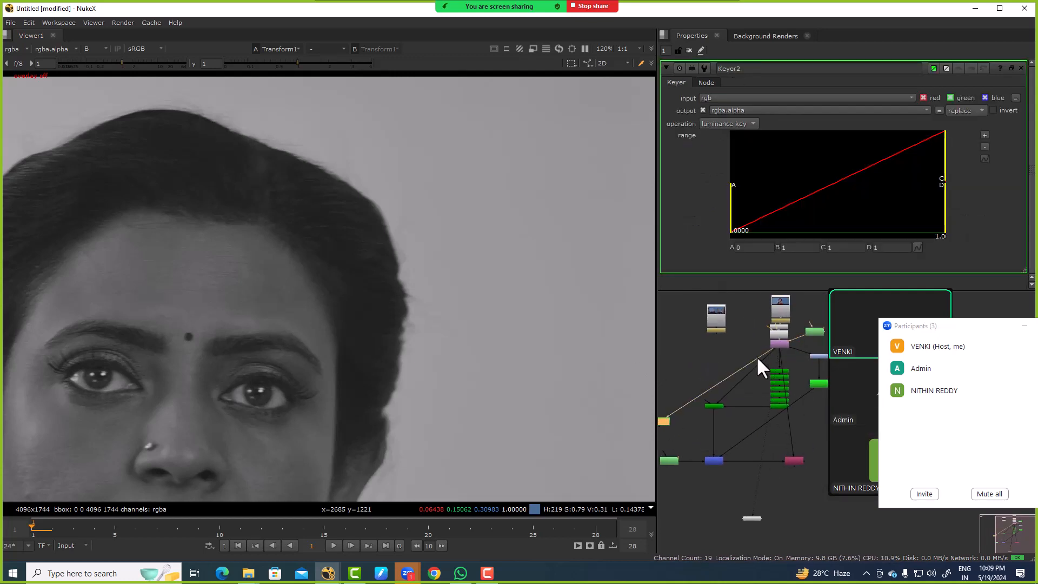
{"action": "key", "text": "1"}
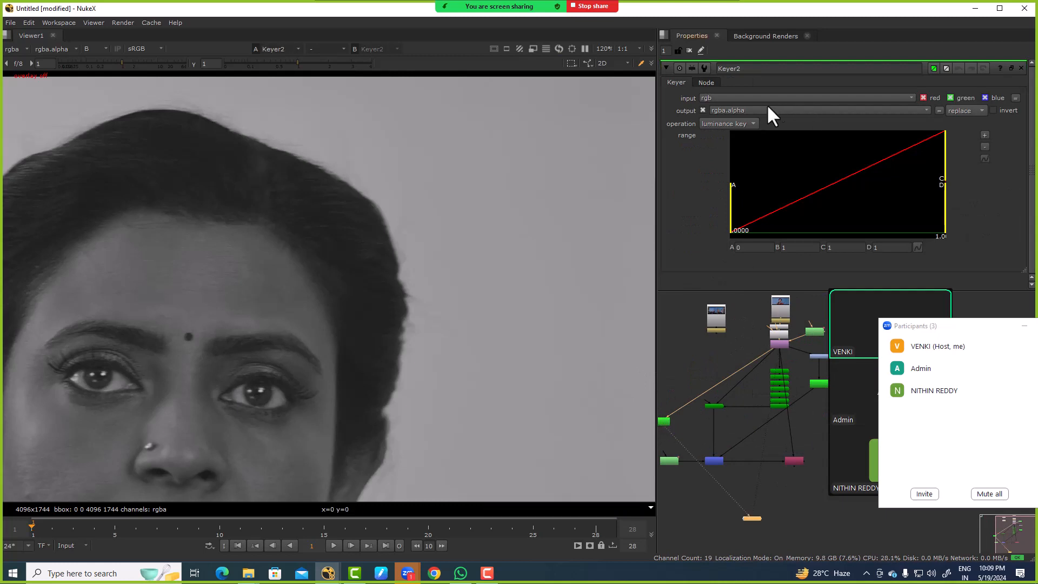
Step: Set the new Keyer to blue keyer, invert its output and lower range point B to about 0.395 while viewing alpha
{"action": "left_click", "coordinate": [736, 123]}
{"action": "left_click", "coordinate": [741, 78]}
{"action": "left_click_drag", "start_coordinate": [447, 132], "coordinate": [538, 237], "text": "ctrl+shift"}
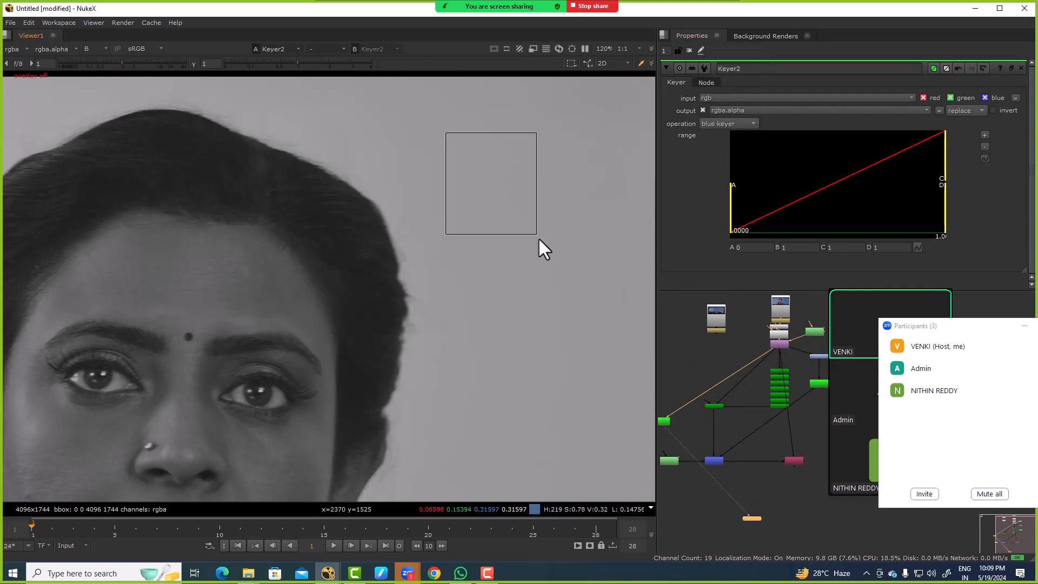
{"action": "key", "text": "a"}
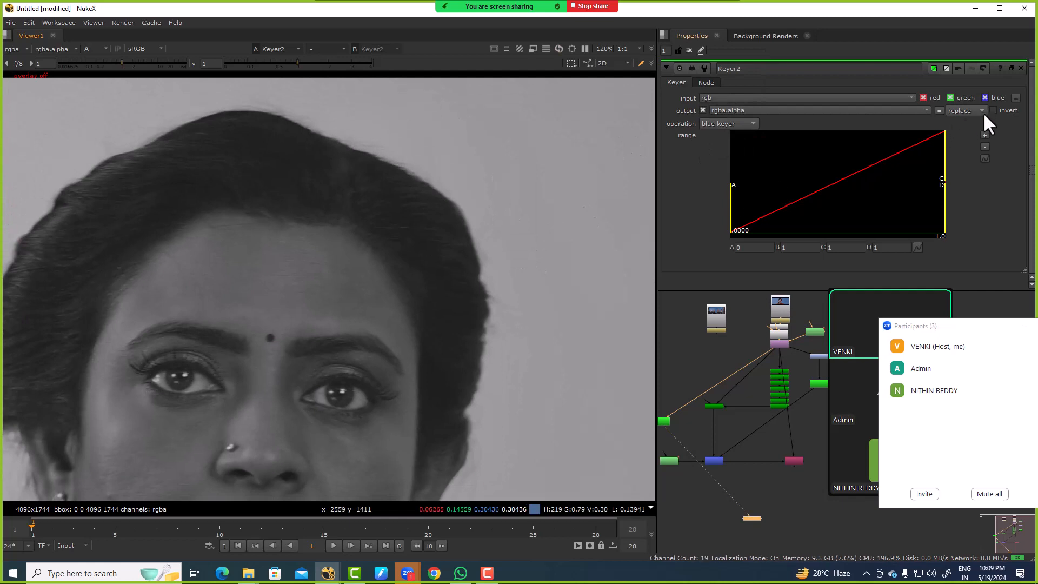
{"action": "left_click", "coordinate": [993, 111]}
{"action": "left_click_drag", "start_coordinate": [943, 139], "coordinate": [864, 151]}
Step: Examine the stray hairs around the top of the head in the new Keyer's alpha, nudging range point B slightly lower
{"action": "middle_click_drag", "start_coordinate": [346, 148], "coordinate": [566, 221]}
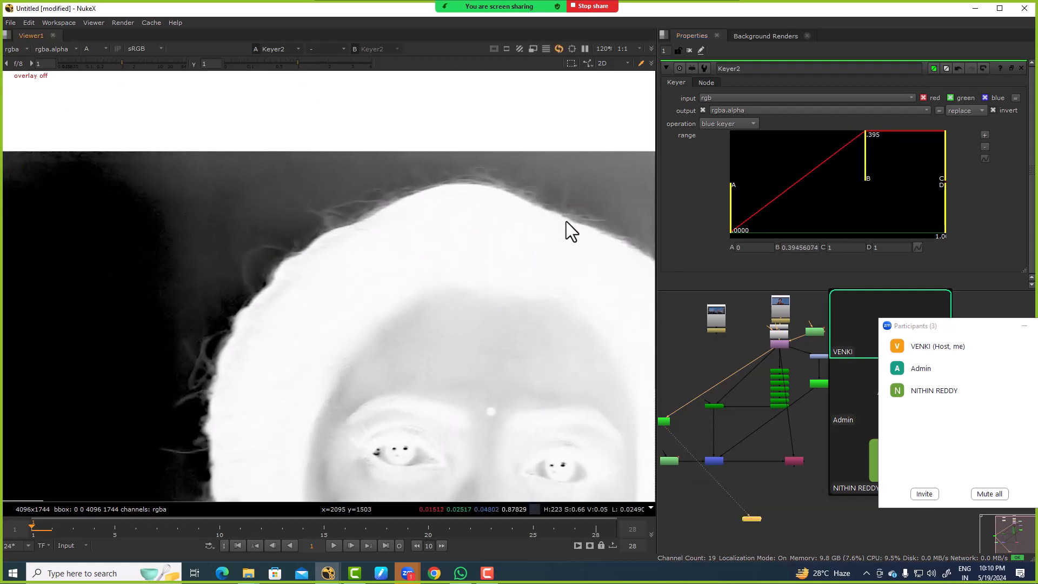
{"action": "scroll", "coordinate": [421, 197], "scroll_direction": "up", "scroll_amount": 1}
{"action": "scroll", "coordinate": [306, 216], "scroll_direction": "down", "scroll_amount": 2}
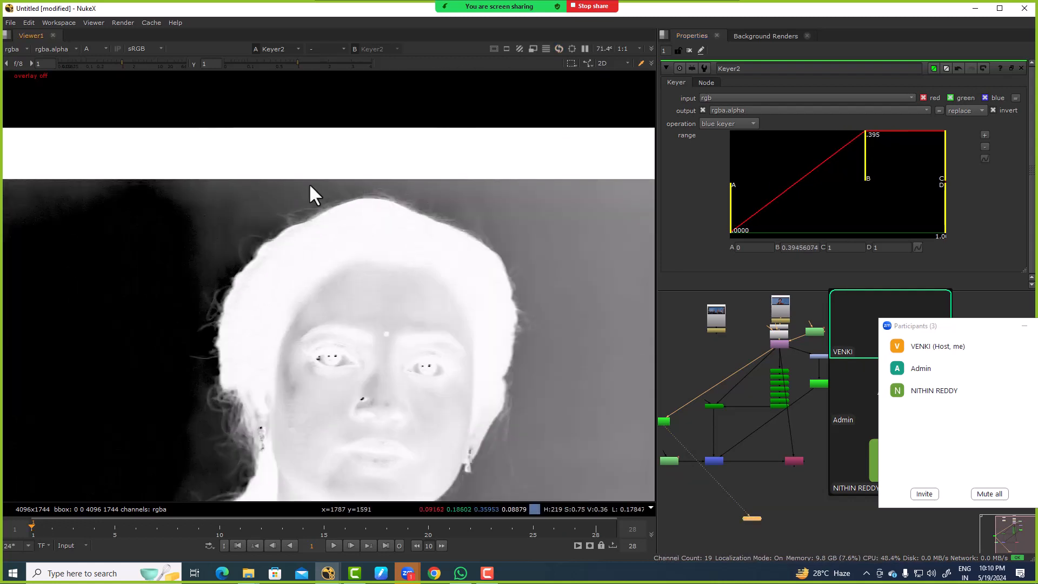
{"action": "scroll", "coordinate": [309, 184], "scroll_direction": "up", "scroll_amount": 5}
{"action": "left_click_drag", "start_coordinate": [310, 182], "coordinate": [405, 252]}
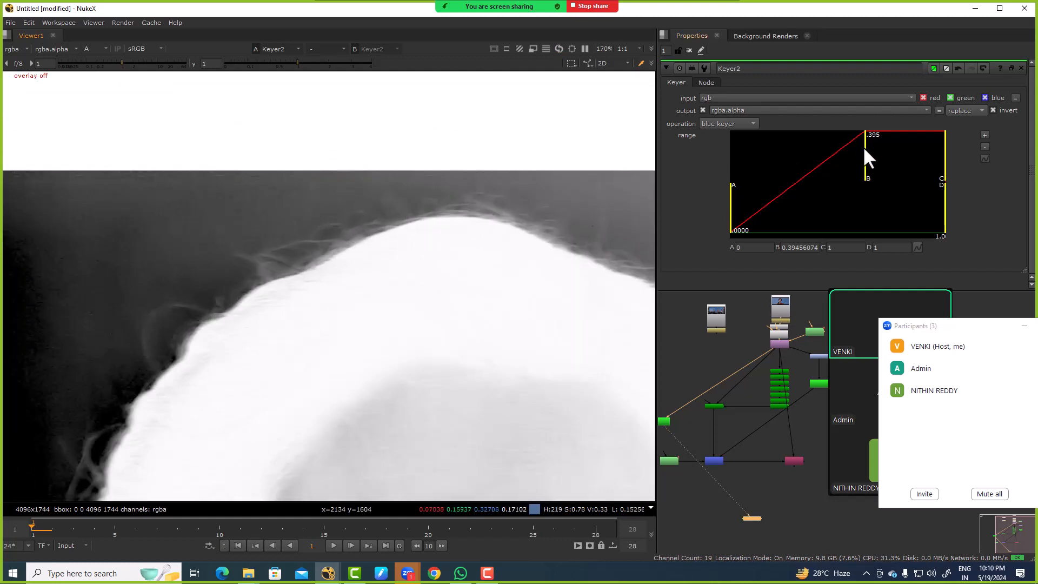
{"action": "left_click_drag", "start_coordinate": [864, 149], "coordinate": [861, 142]}
{"action": "scroll", "coordinate": [395, 178], "scroll_direction": "down", "scroll_amount": 3}
{"action": "scroll", "coordinate": [456, 202], "scroll_direction": "up", "scroll_amount": 2}
{"action": "left_click_drag", "start_coordinate": [274, 121], "coordinate": [471, 240]}
Step: Insert a ColorCorrect node between the Transform node and the new Keyer
{"action": "middle_click_drag", "start_coordinate": [671, 417], "coordinate": [726, 379]}
{"action": "scroll", "coordinate": [709, 339], "scroll_direction": "up", "scroll_amount": 3}
{"action": "left_click", "coordinate": [716, 347]}
{"action": "mouse_move", "coordinate": [716, 380]}
{"action": "left_mouse_down"}
{"action": "mouse_move", "coordinate": [687, 397]}
{"action": "mouse_move", "coordinate": [689, 374]}
{"action": "mouse_move", "coordinate": [713, 378]}
{"action": "left_mouse_up"}
{"action": "left_click", "coordinate": [702, 362]}
{"action": "key", "text": "c"}
Step: Adjust the ColorCorrect master saturation in small increments while watching the hair matte, settling on 1.214
{"action": "type", "text": ".1"}
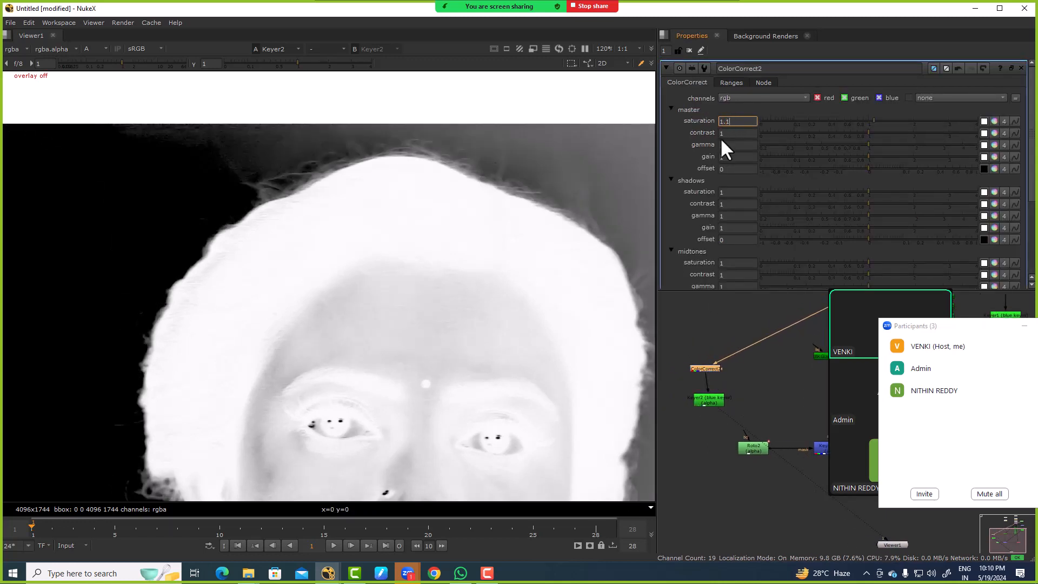
{"action": "key", "text": "Down"}
{"action": "key", "text": "Down"}
{"action": "key", "text": "Down"}
{"action": "key", "text": "Down"}
{"action": "key", "text": "Down"}
{"action": "key", "text": "Down"}
{"action": "key", "text": "Down"}
{"action": "key", "text": "Down"}
{"action": "key", "text": "Down"}
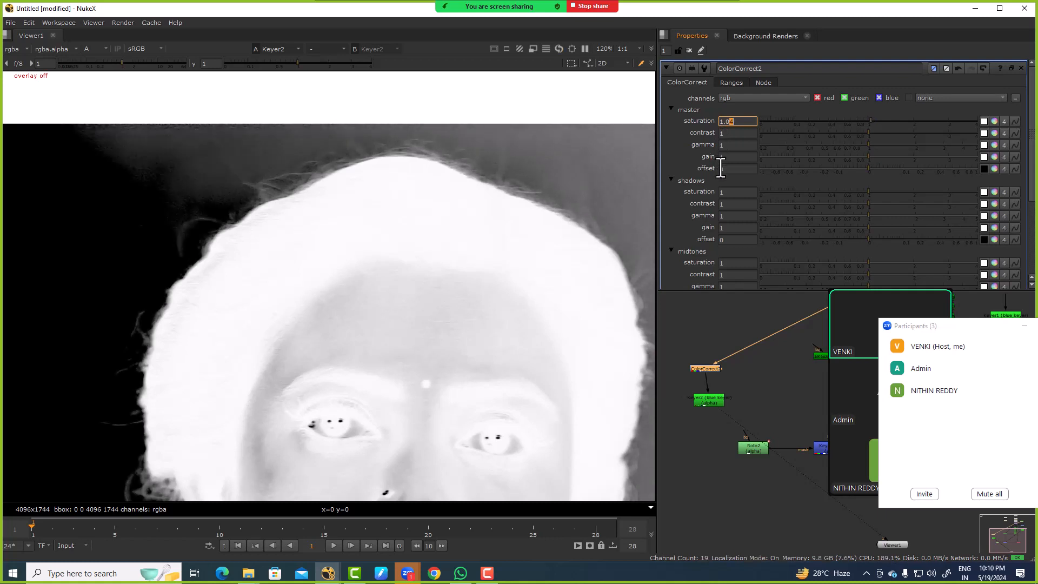
{"action": "key", "text": "Right"}
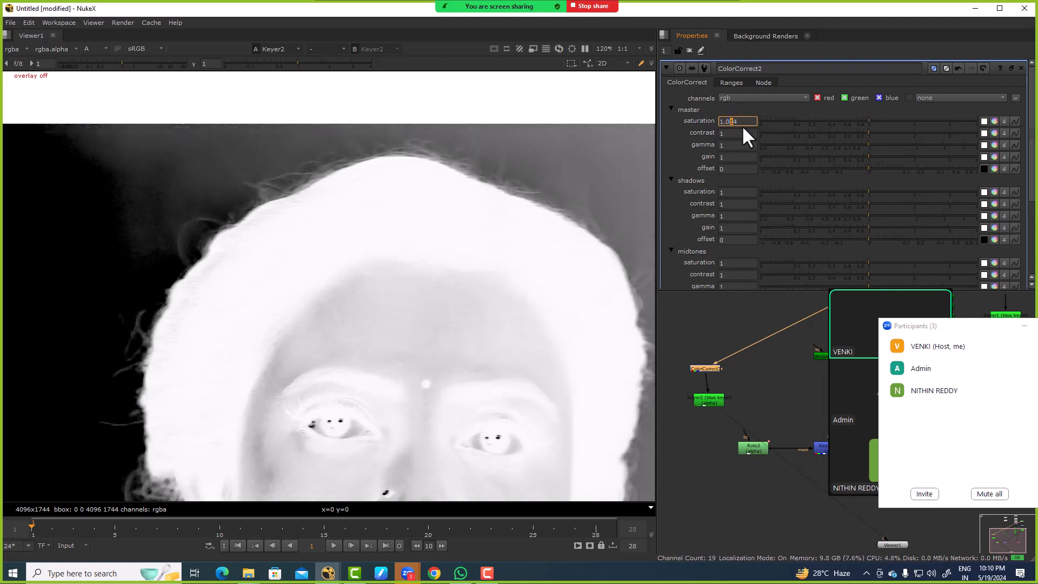
{"action": "key", "text": "Up"}
{"action": "key", "text": "Up"}
{"action": "key", "text": "Up"}
{"action": "key", "text": "Up"}
{"action": "key", "text": "Up"}
{"action": "key", "text": "Up"}
{"action": "key", "text": "Up"}
{"action": "key", "text": "Up"}
{"action": "key", "text": "Up"}
{"action": "key", "text": "Up"}
{"action": "key", "text": "Up"}
{"action": "key", "text": "Up"}
{"action": "key", "text": "Up"}
{"action": "key", "text": "Up"}
{"action": "key", "text": "Up"}
{"action": "key", "text": "Up"}
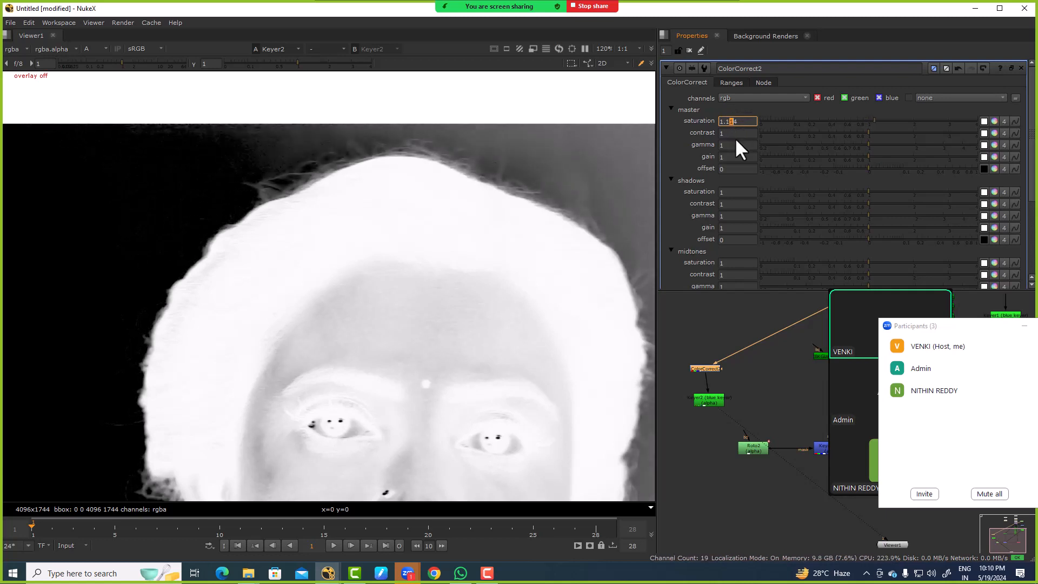
{"action": "key", "text": "Up"}
{"action": "key", "text": "Up"}
{"action": "key", "text": "Up"}
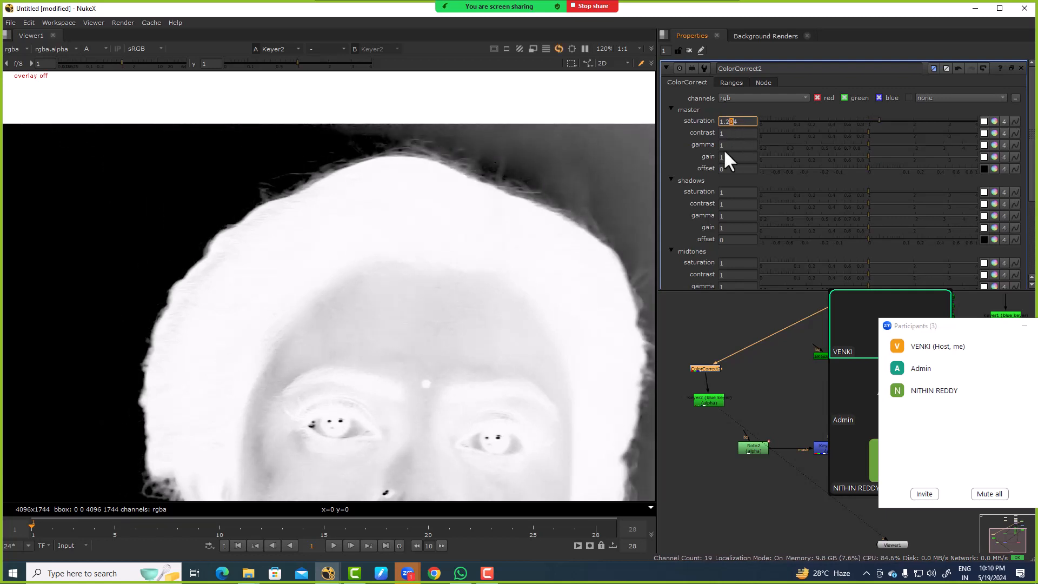
{"action": "key", "text": "Up"}
{"action": "key", "text": "Up"}
{"action": "key", "text": "Up"}
{"action": "key", "text": "Up"}
{"action": "key", "text": "Up"}
{"action": "key", "text": "Up"}
{"action": "key", "text": "Up"}
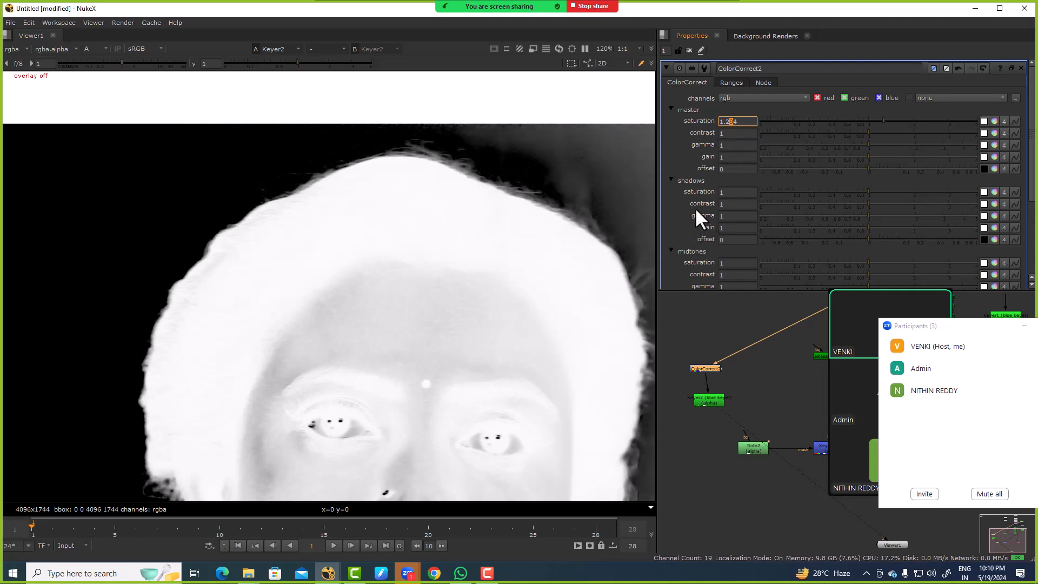
{"action": "key", "text": "Down"}
{"action": "key", "text": "Down"}
{"action": "key", "text": "Down"}
{"action": "key", "text": "Down"}
{"action": "key", "text": "Down"}
{"action": "key", "text": "Down"}
{"action": "key", "text": "Down"}
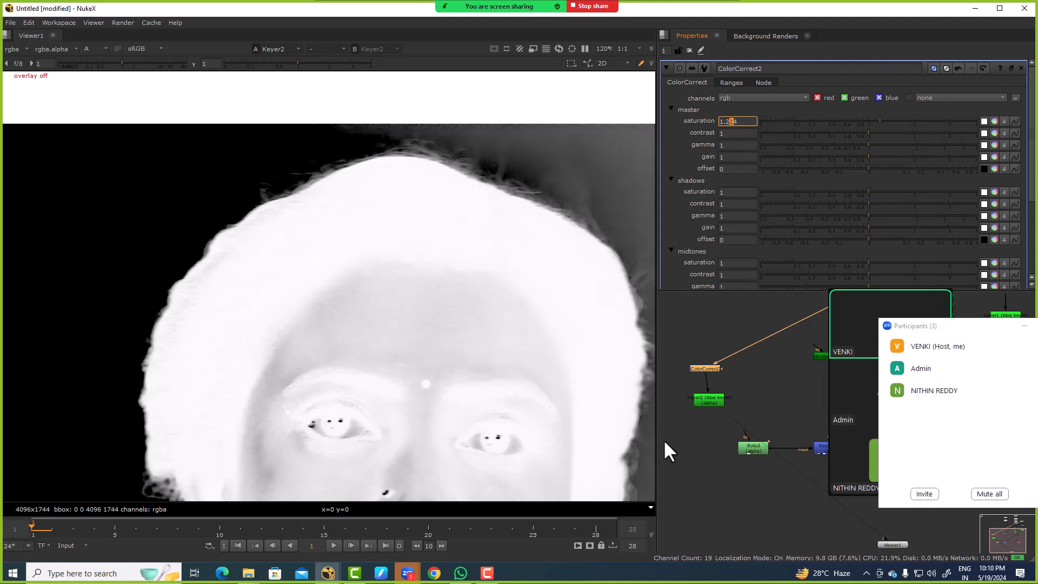
Step: Compare the KeyMix alpha with the new Keyer's alpha around the top of the head
{"action": "middle_click_drag", "start_coordinate": [731, 441], "coordinate": [684, 384]}
{"action": "scroll", "coordinate": [683, 384], "scroll_direction": "down", "scroll_amount": 2}
{"action": "left_click", "coordinate": [757, 388], "text": "ctrl+shift"}
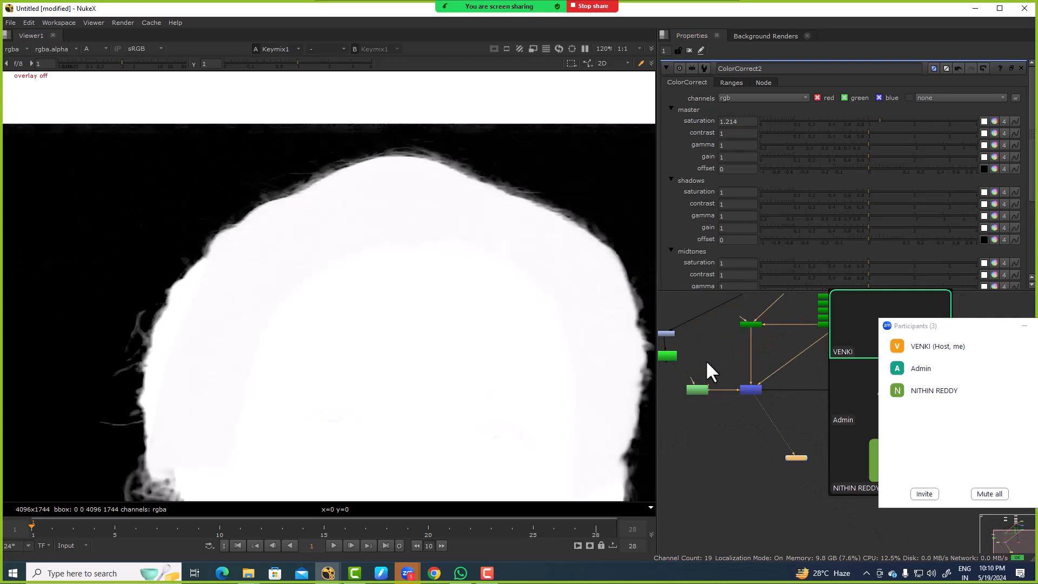
{"action": "left_click", "coordinate": [669, 358]}
{"action": "key", "text": "1"}
Step: Delete the new Keyer and the ColorCorrect node feeding it
{"action": "middle_click_drag", "start_coordinate": [669, 354], "coordinate": [735, 374]}
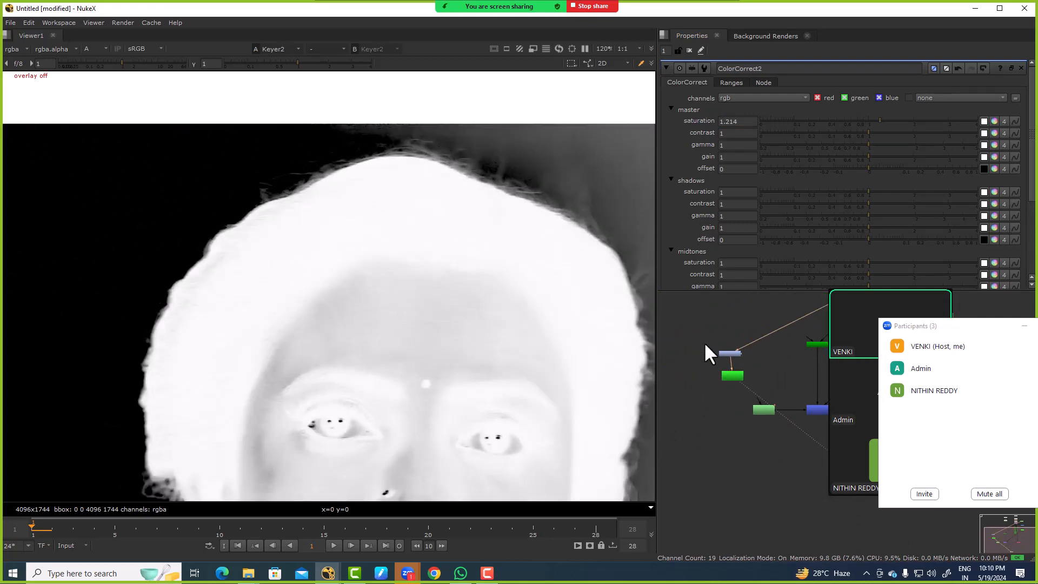
{"action": "mouse_move", "coordinate": [705, 342]}
{"action": "left_mouse_down"}
{"action": "mouse_move", "coordinate": [758, 406]}
{"action": "mouse_move", "coordinate": [749, 385]}
{"action": "left_mouse_up"}
{"action": "key", "text": "Delete"}
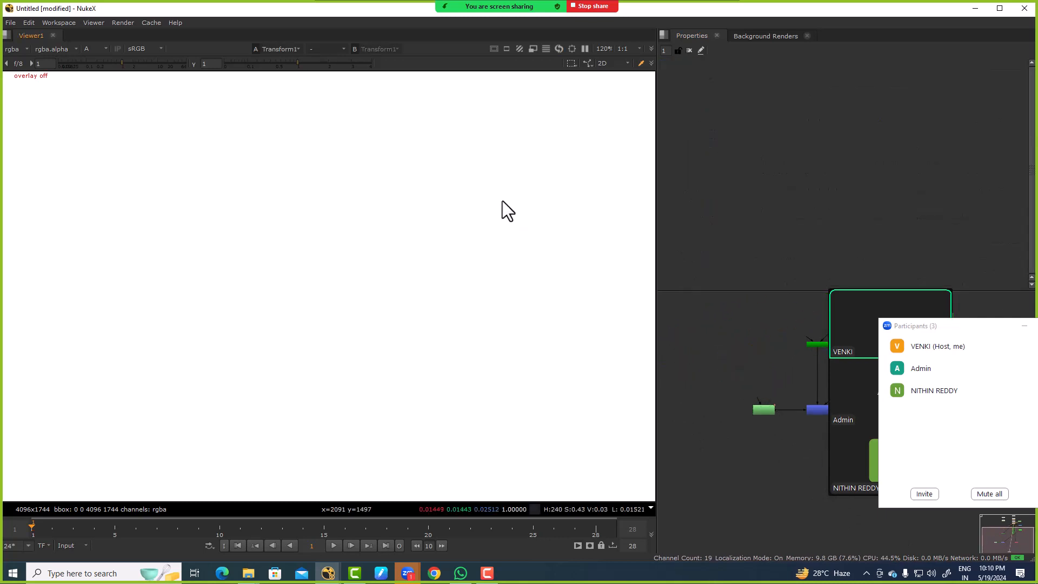
Step: View the IBKGizmo result in RGB and compare it with the Transform node's plate at the top of the hair
{"action": "middle_click_drag", "start_coordinate": [782, 386], "coordinate": [745, 392]}
{"action": "scroll", "coordinate": [736, 399], "scroll_direction": "down", "scroll_amount": 1}
{"action": "middle_click_drag", "start_coordinate": [788, 365], "coordinate": [689, 445]}
{"action": "scroll", "coordinate": [735, 397], "scroll_direction": "up", "scroll_amount": 3}
{"action": "left_click", "coordinate": [709, 387]}
{"action": "key", "text": "1"}
{"action": "key", "text": "a"}
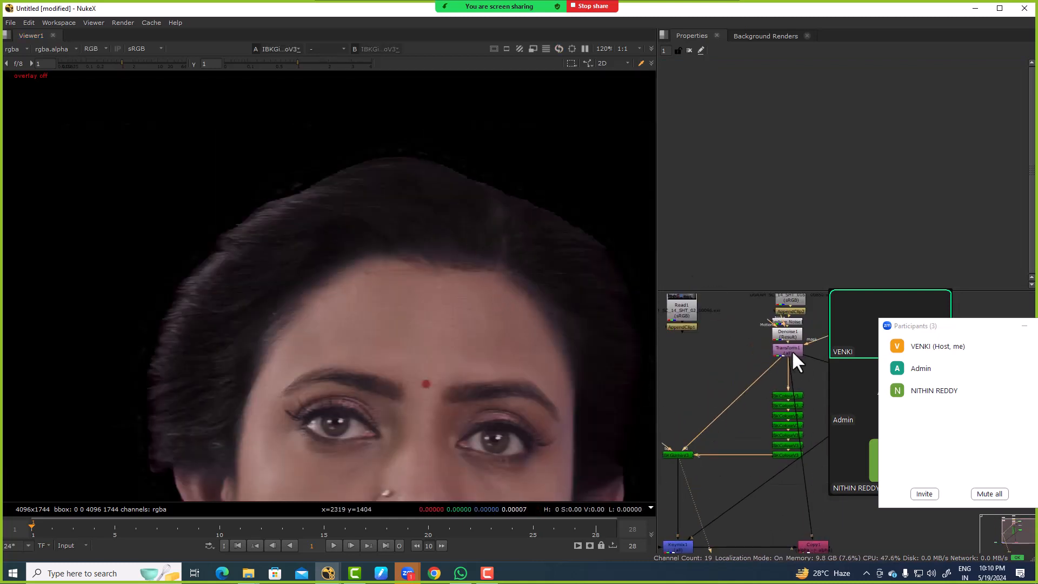
{"action": "left_click", "coordinate": [792, 349]}
{"action": "key", "text": "1"}
{"action": "scroll", "coordinate": [389, 136], "scroll_direction": "up", "scroll_amount": 3}
Step: Add a Constant node and sample its colour from the blue screen just above the hair (0.078398, 0.171966, 0.343465)
{"action": "middle_click_drag", "start_coordinate": [665, 367], "coordinate": [758, 384]}
{"action": "key", "text": "Tab"}
{"action": "type", "text": "cons"}
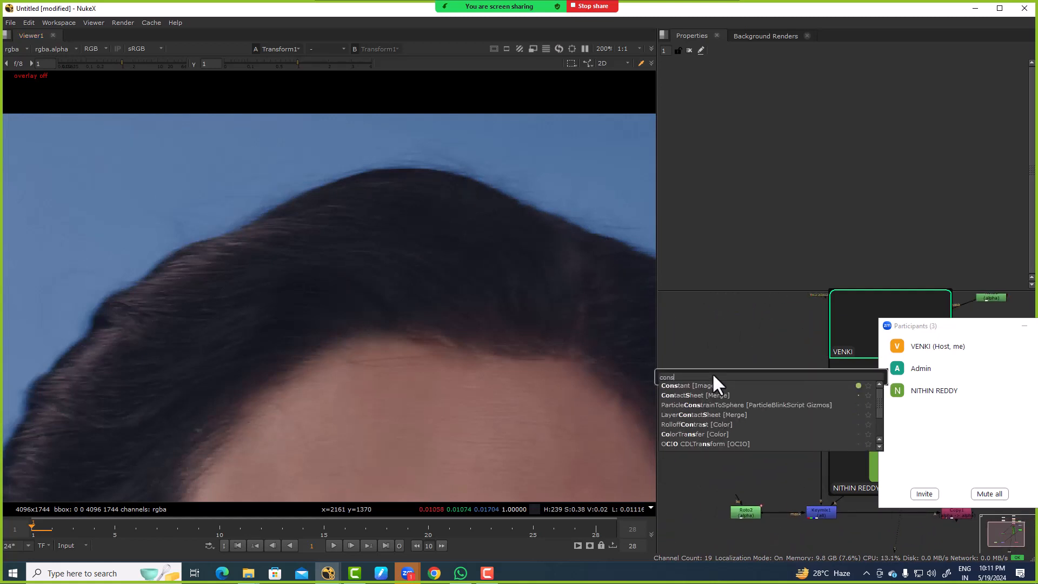
{"action": "key", "text": "Return"}
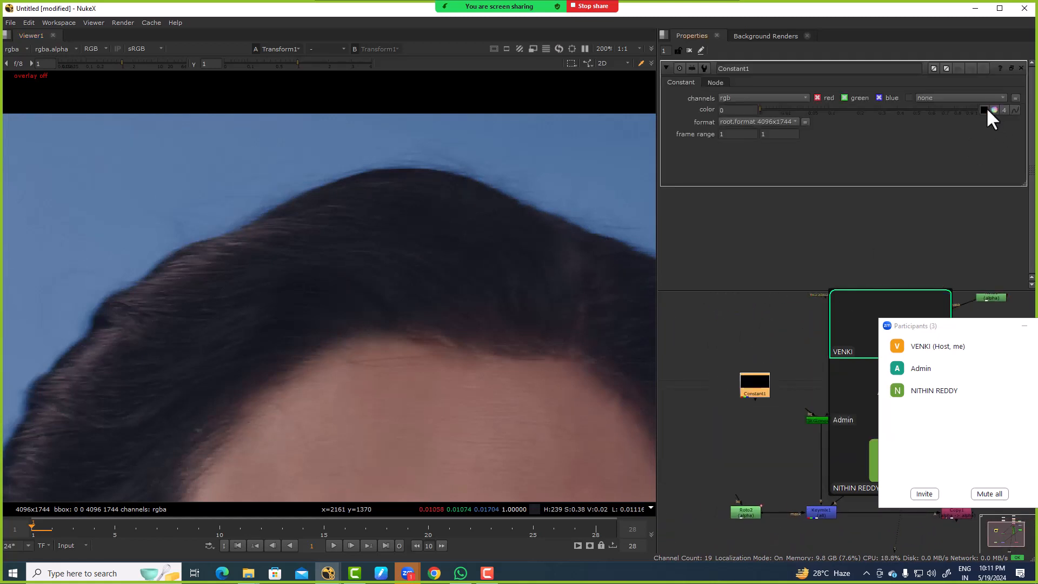
{"action": "left_click_drag", "start_coordinate": [481, 141], "coordinate": [501, 160], "text": "ctrl+shift"}
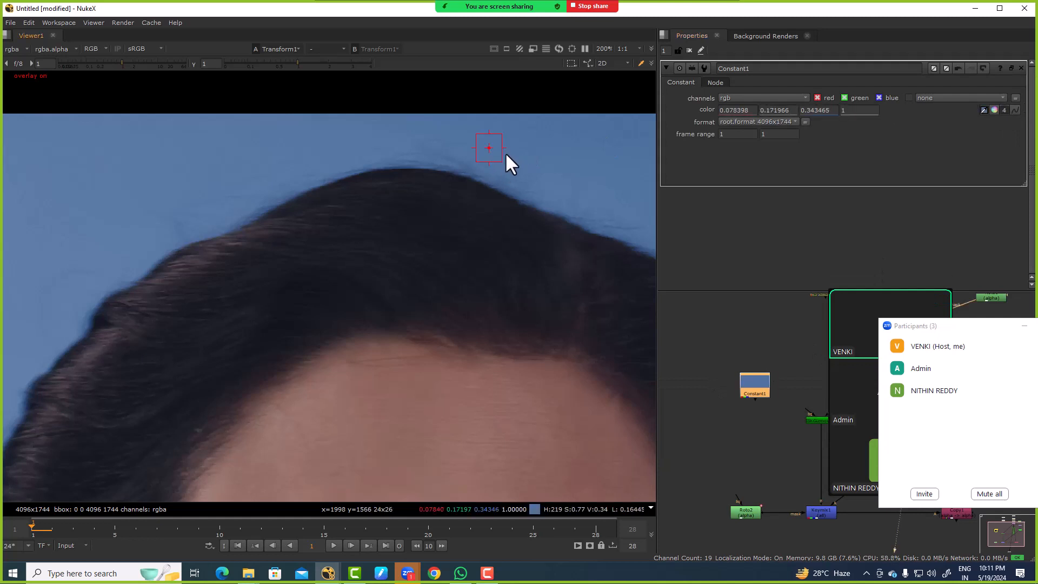
Step: Set the Constant node's channels to rgba
{"action": "left_click", "coordinate": [757, 97]}
{"action": "left_click", "coordinate": [748, 132]}
{"action": "left_click", "coordinate": [849, 111]}
Step: Add a new IBKGizmo node, connecting its c input to the Constant and its fg input to the plate
{"action": "scroll", "coordinate": [749, 400], "scroll_direction": "down", "scroll_amount": 3}
{"action": "scroll", "coordinate": [714, 398], "scroll_direction": "up", "scroll_amount": 3}
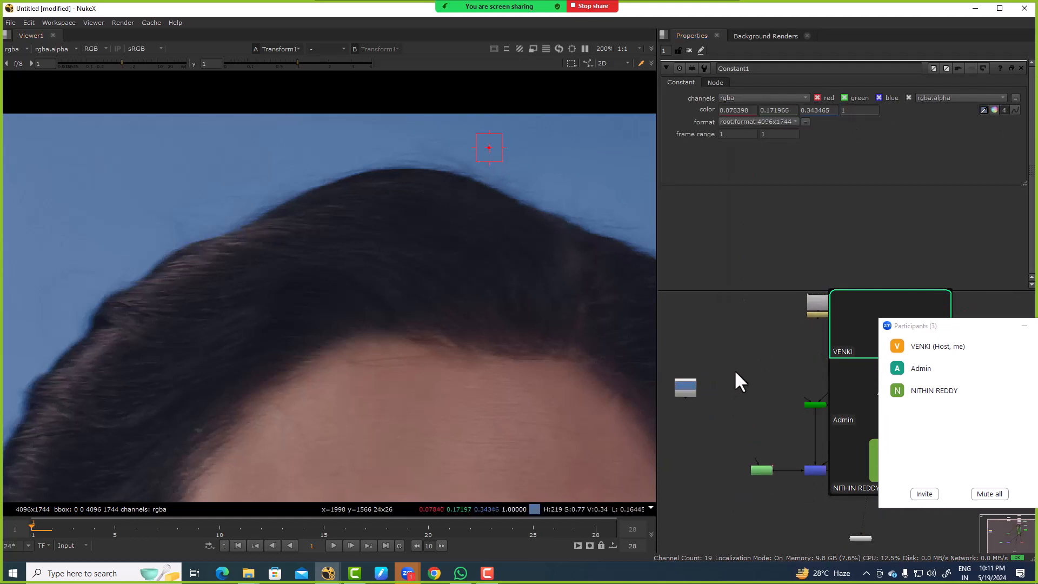
{"action": "key", "text": "Tab"}
{"action": "type", "text": "ibk"}
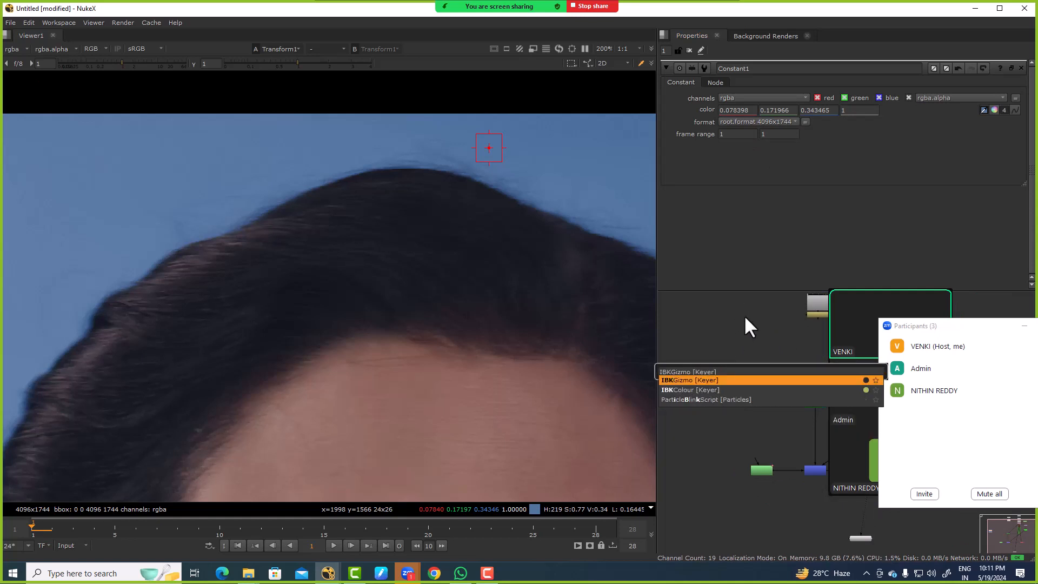
{"action": "key", "text": "Return"}
{"action": "key", "text": "space"}
{"action": "scroll", "coordinate": [703, 400], "scroll_direction": "up", "scroll_amount": 3}
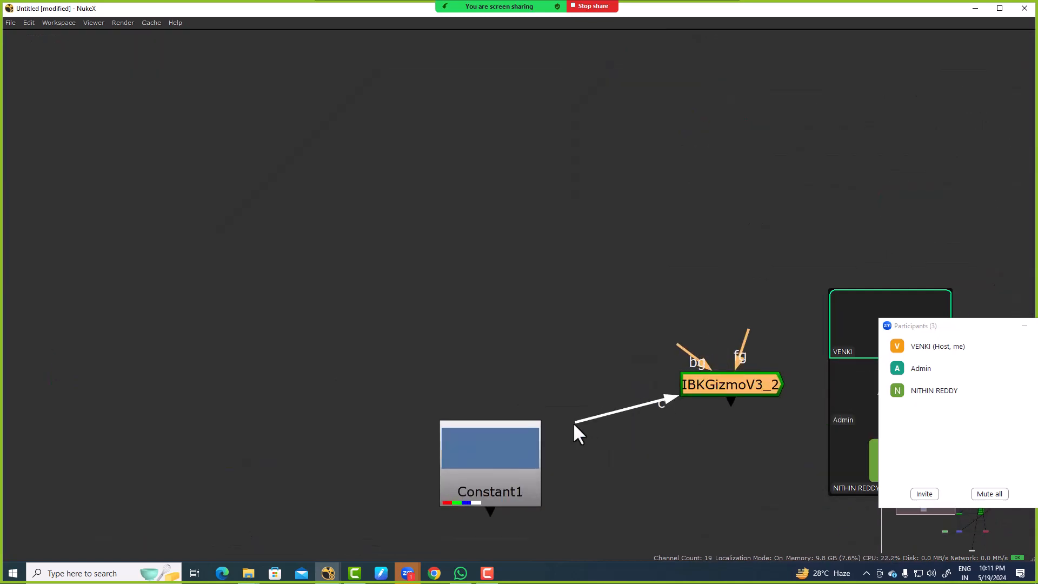
{"action": "left_click_drag", "start_coordinate": [572, 421], "coordinate": [525, 440]}
{"action": "scroll", "coordinate": [619, 371], "scroll_direction": "down", "scroll_amount": 3}
{"action": "scroll", "coordinate": [661, 399], "scroll_direction": "down", "scroll_amount": 3}
{"action": "left_click_drag", "start_coordinate": [676, 381], "coordinate": [685, 356]}
{"action": "key", "text": "space"}
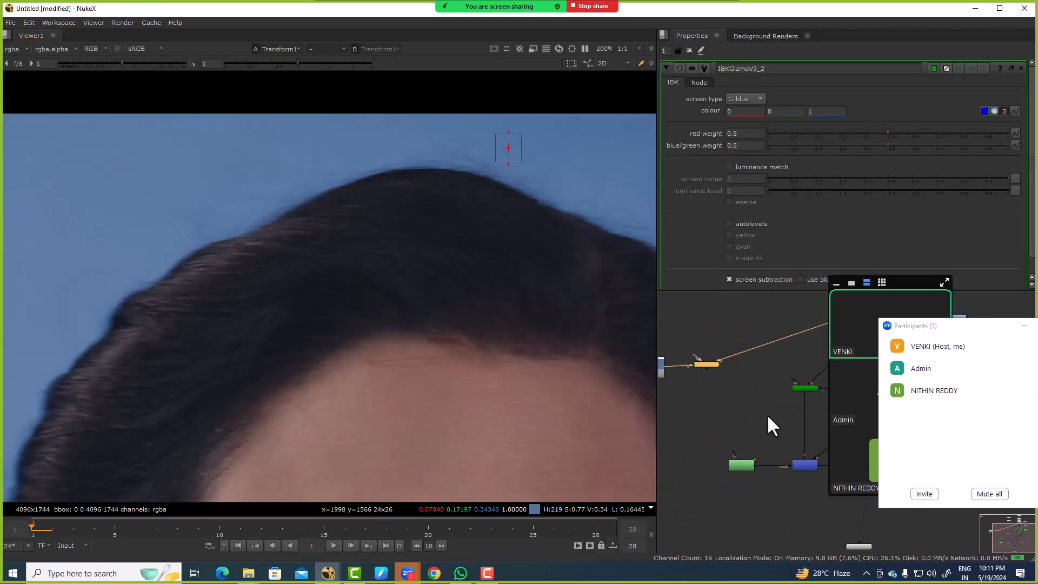
Step: View the new IBKGizmo's alpha channel and examine the hair edges
{"action": "left_click", "coordinate": [738, 361]}
{"action": "key", "text": "1"}
{"action": "key", "text": "a"}
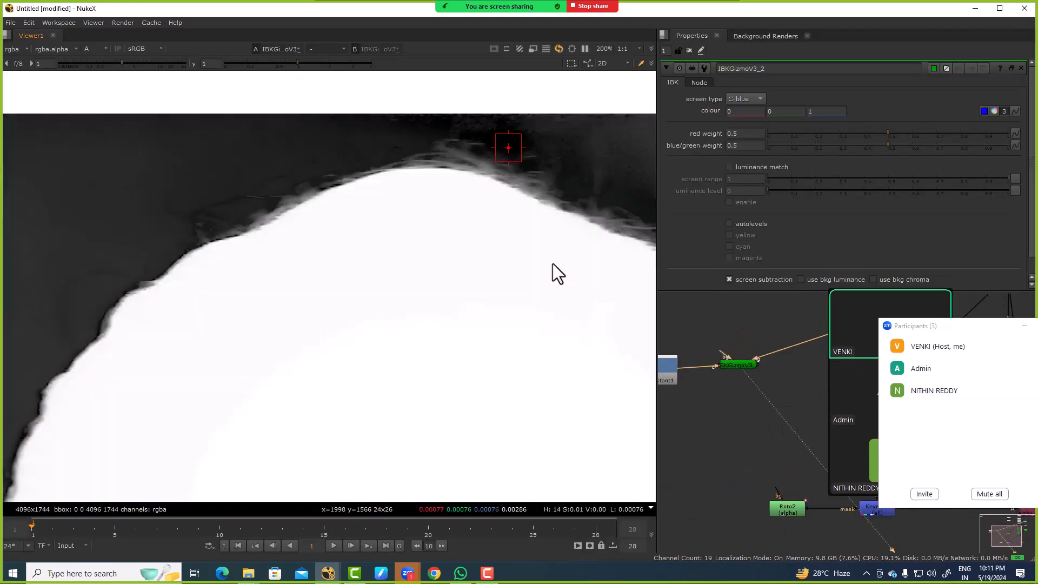
{"action": "scroll", "coordinate": [332, 290], "scroll_direction": "down", "scroll_amount": 5}
{"action": "scroll", "coordinate": [303, 200], "scroll_direction": "up", "scroll_amount": 4}
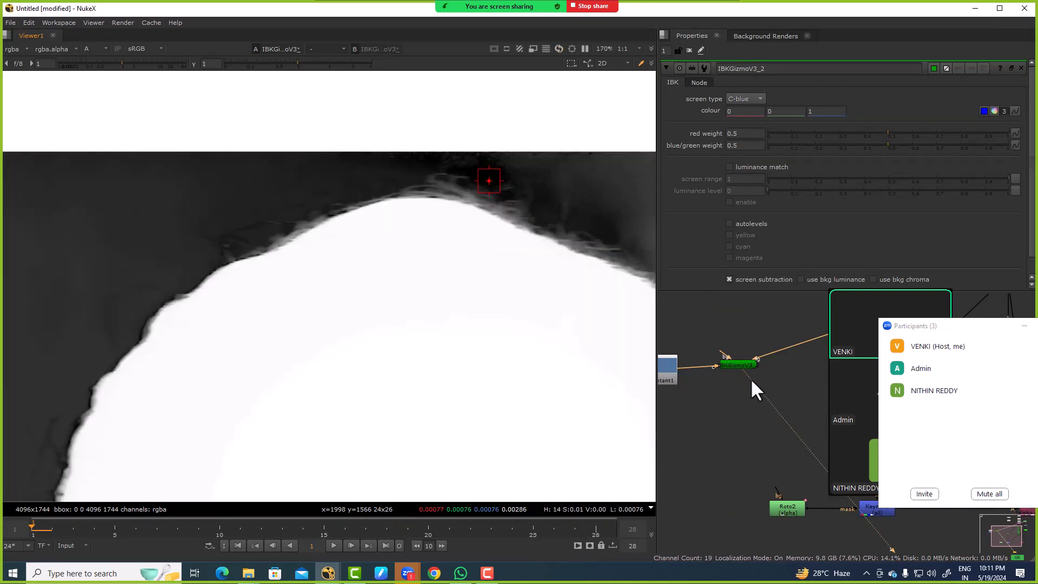
Step: Add a ColorCorrect node directly after the new IBKGizmo
{"action": "left_click", "coordinate": [737, 366]}
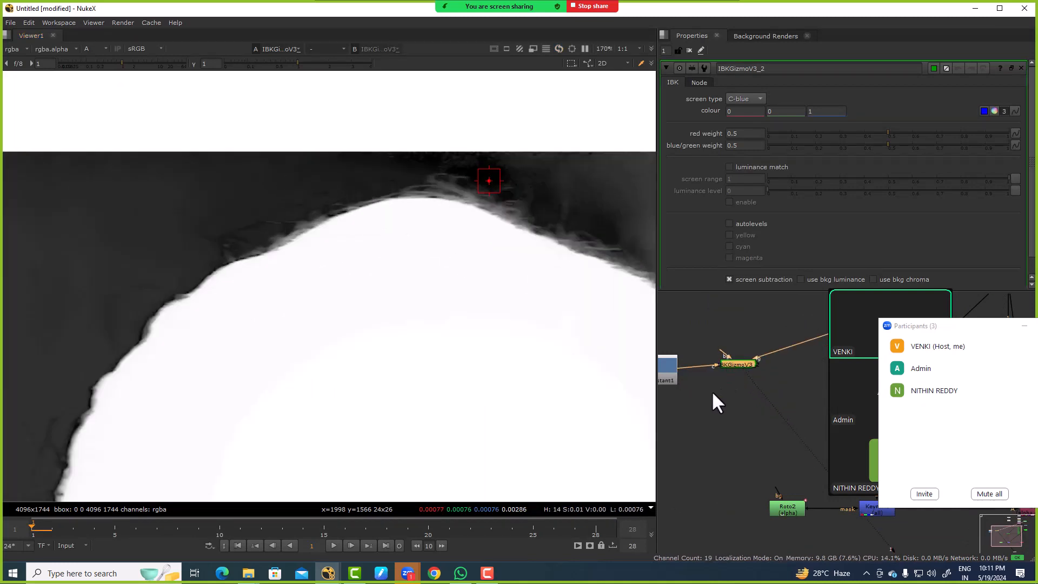
{"action": "key", "text": "c"}
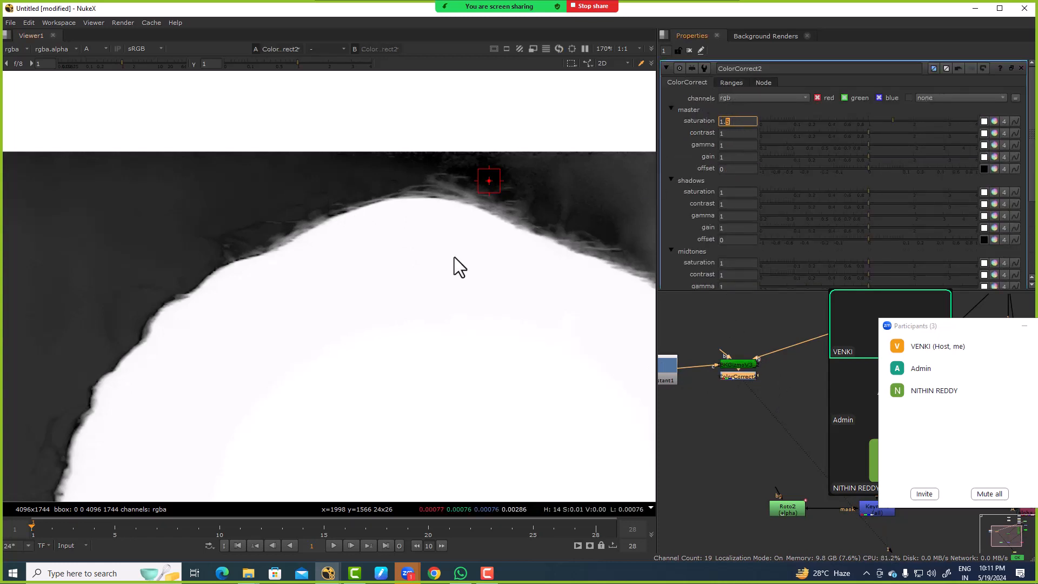
{"action": "key", "text": "a"}
{"action": "key", "text": "a"}
Step: Try luminance match and autolevels one after the other on the new IBKGizmo, turning each off again
{"action": "double_click", "coordinate": [737, 363]}
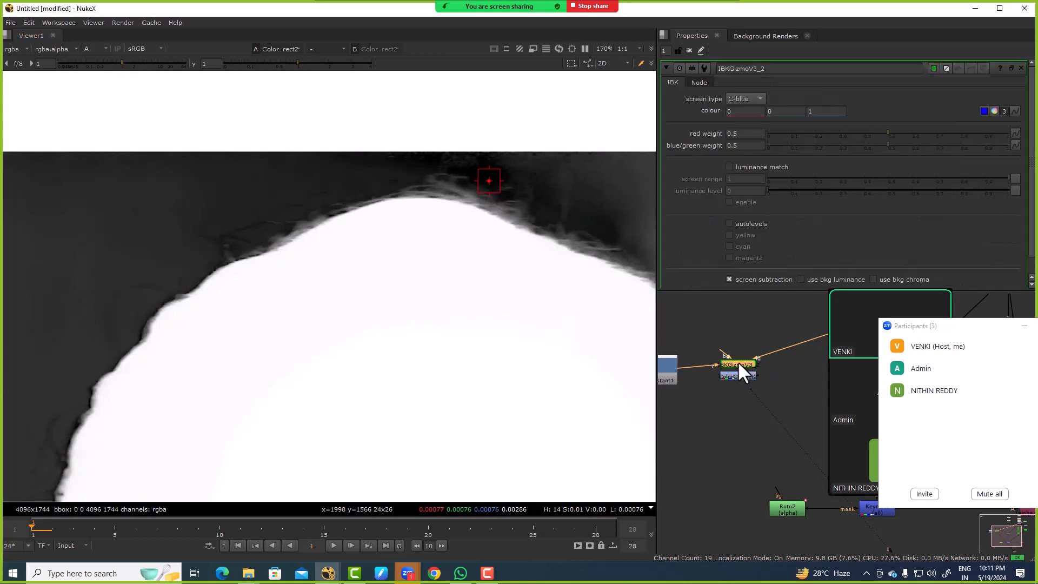
{"action": "left_click", "coordinate": [751, 167]}
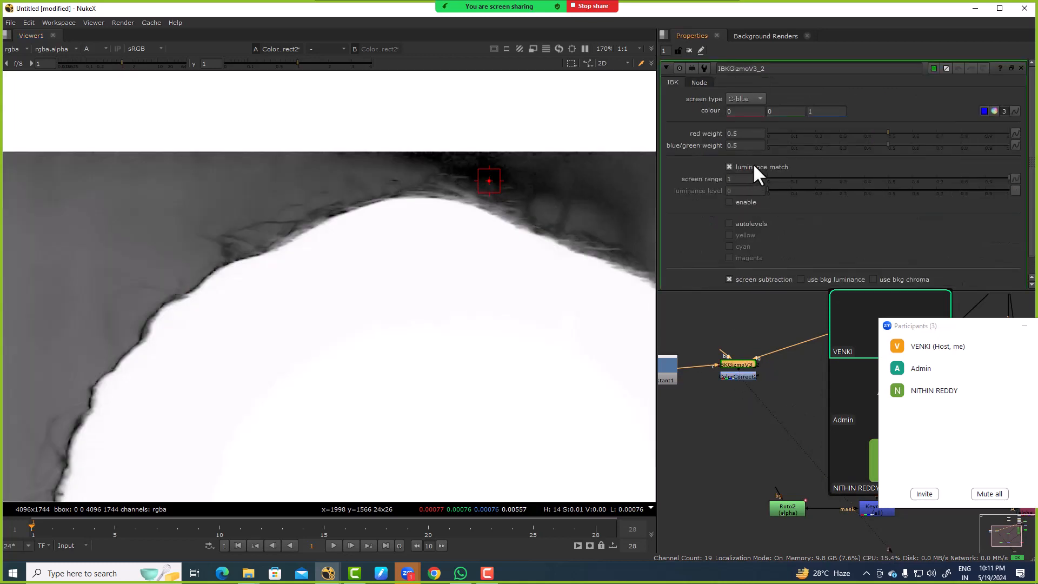
{"action": "left_click", "coordinate": [744, 168]}
{"action": "left_click", "coordinate": [741, 222]}
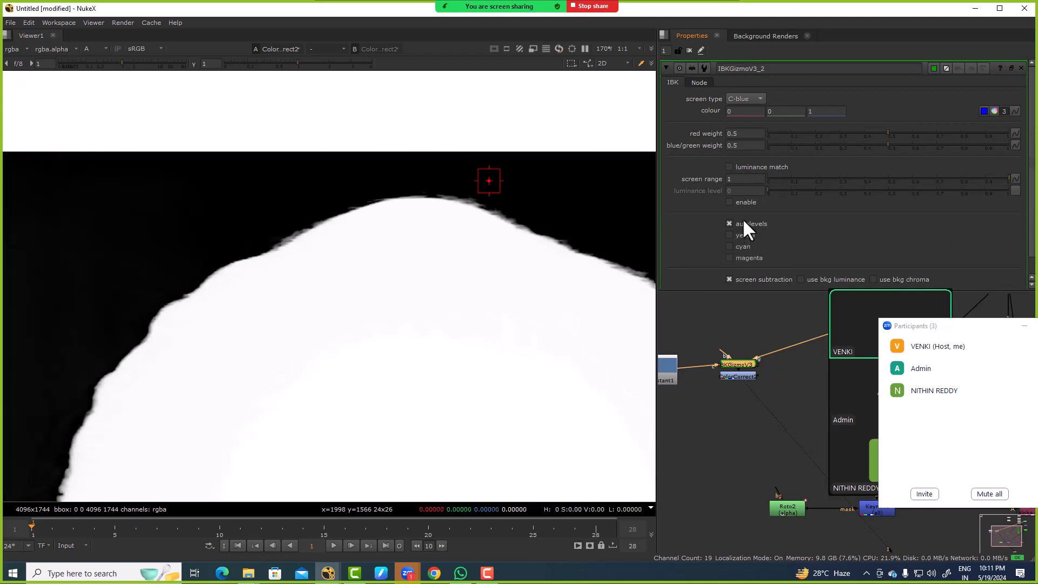
{"action": "left_click", "coordinate": [740, 219]}
Step: Try raising the IBKGizmo's red weight and blue/green weight in turn, undoing each change
{"action": "left_click_drag", "start_coordinate": [888, 130], "coordinate": [975, 139]}
{"action": "key", "text": "ctrl+z"}
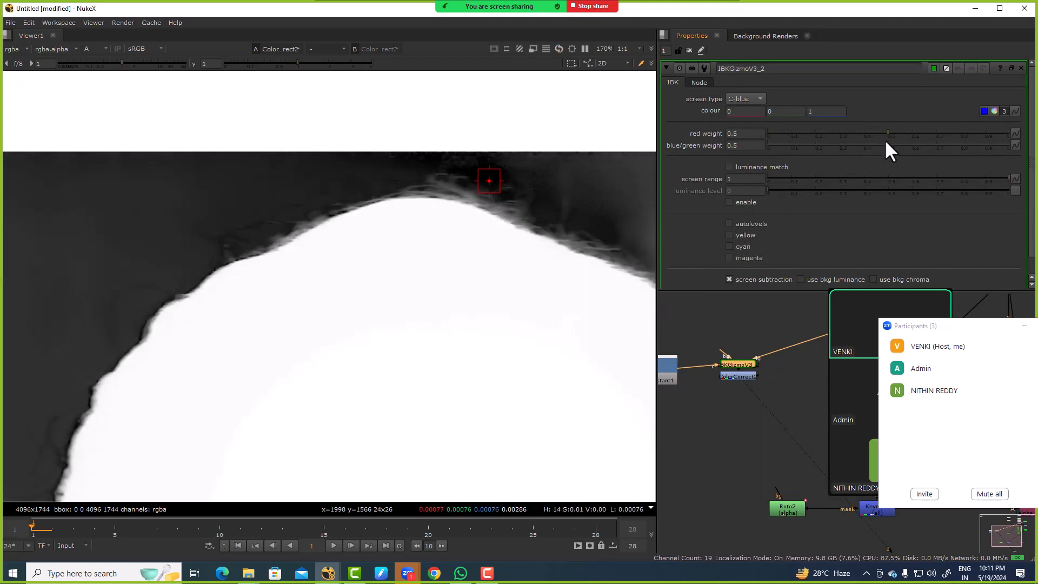
{"action": "left_click_drag", "start_coordinate": [887, 143], "coordinate": [1032, 148]}
{"action": "key", "text": "ctrl+z"}
Step: Test luminance match and autolevels on the IBKGizmo once more, undoing each option
{"action": "left_click", "coordinate": [744, 167]}
{"action": "key", "text": "ctrl+z"}
{"action": "left_click", "coordinate": [746, 224]}
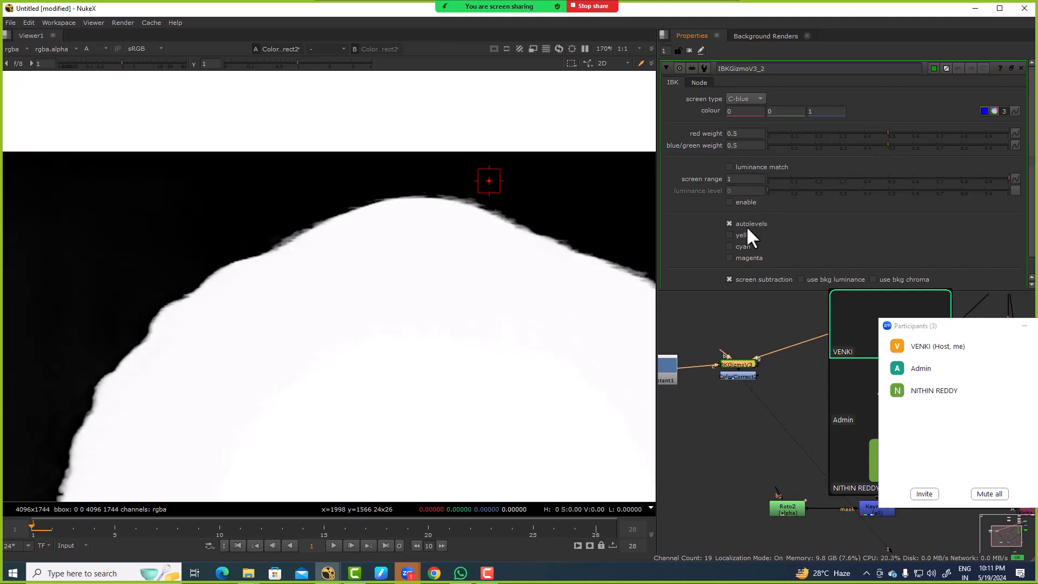
{"action": "key", "text": "ctrl+z"}
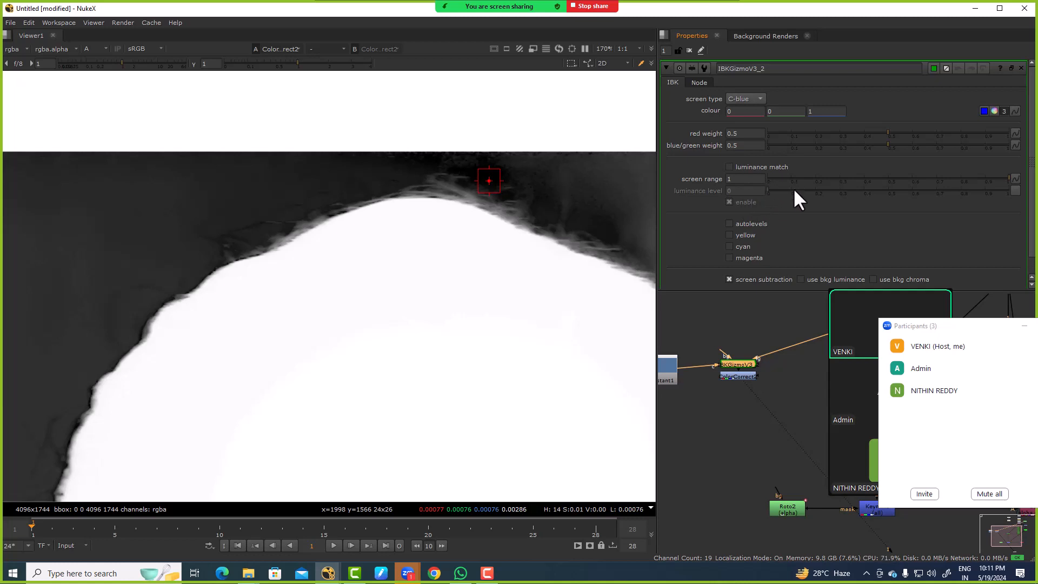
Step: View the source plate in RGB and open the Constant node's properties to check its sampled colour
{"action": "left_click", "coordinate": [761, 384]}
{"action": "scroll", "coordinate": [727, 372], "scroll_direction": "down", "scroll_amount": 4}
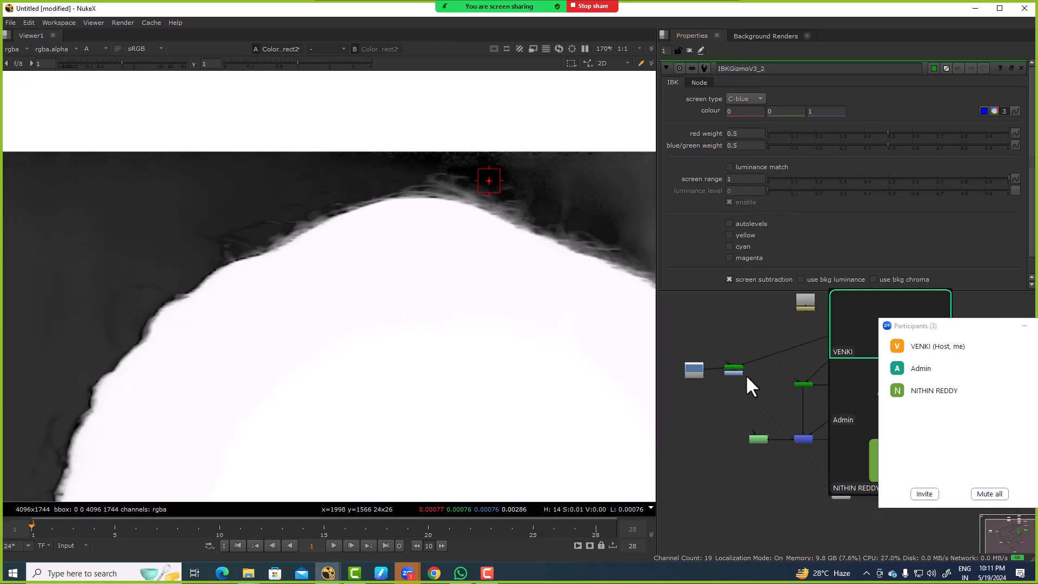
{"action": "middle_click_drag", "start_coordinate": [817, 346], "coordinate": [732, 343]}
{"action": "scroll", "coordinate": [733, 342], "scroll_direction": "up", "scroll_amount": 2}
{"action": "left_click", "coordinate": [803, 305]}
{"action": "key", "text": "1"}
{"action": "left_click", "coordinate": [820, 313]}
{"action": "key", "text": "a"}
{"action": "middle_click_drag", "start_coordinate": [707, 385], "coordinate": [856, 364]}
{"action": "double_click", "coordinate": [709, 350]}
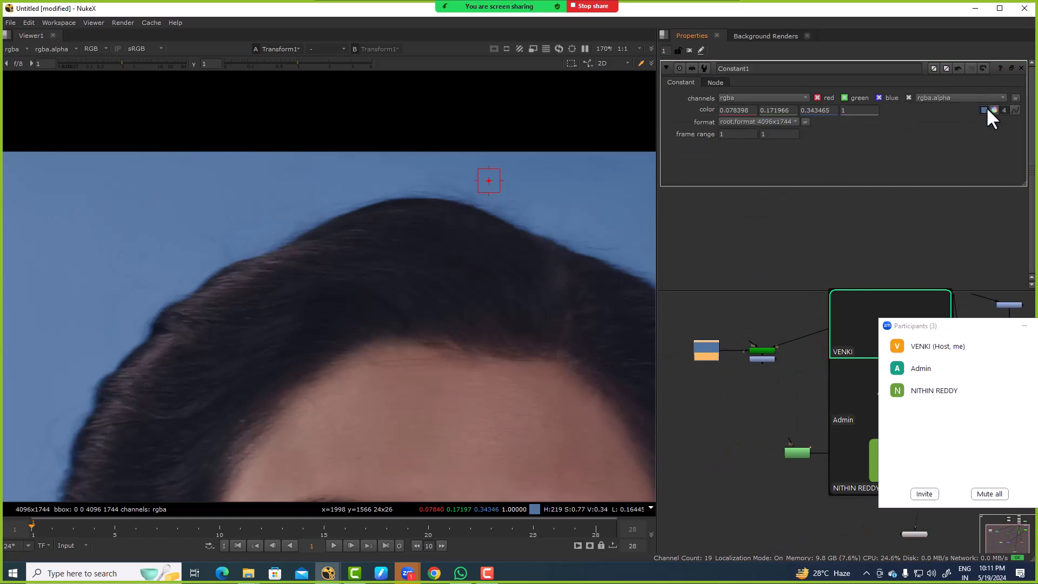
{"action": "key", "text": "alt+shift"}
Step: Open the new IBKGizmo's properties and inspect its alpha around the head again
{"action": "double_click", "coordinate": [758, 349]}
{"action": "key", "text": "1"}
{"action": "key", "text": "a"}
{"action": "scroll", "coordinate": [494, 250], "scroll_direction": "down", "scroll_amount": 2}
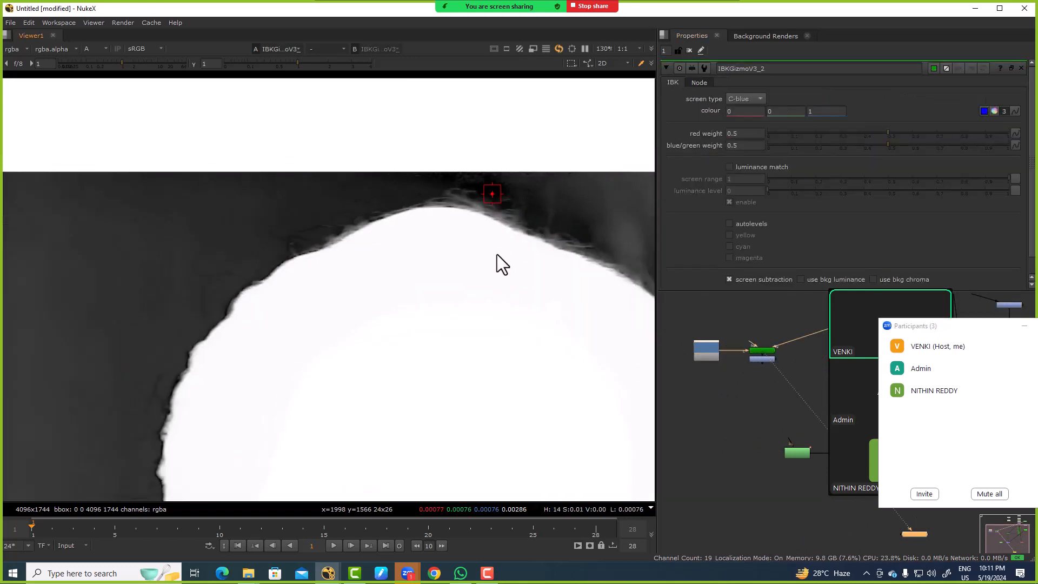
{"action": "scroll", "coordinate": [703, 331], "scroll_direction": "up", "scroll_amount": 1}
Step: View the ColorCorrect node after the IBKGizmo and set its channels to alpha
{"action": "double_click", "coordinate": [762, 364]}
{"action": "key", "text": "1"}
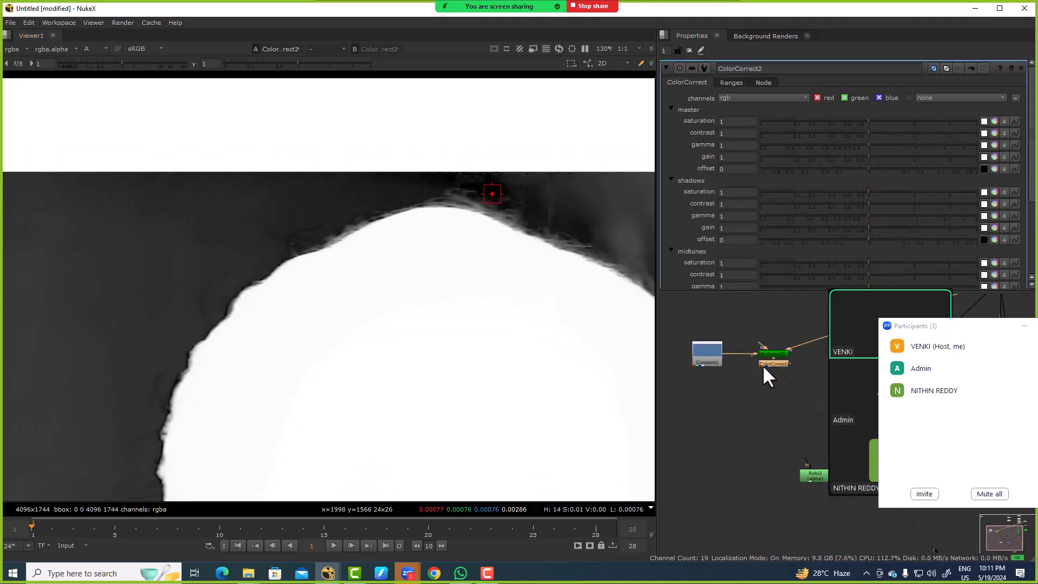
{"action": "left_click", "coordinate": [748, 98]}
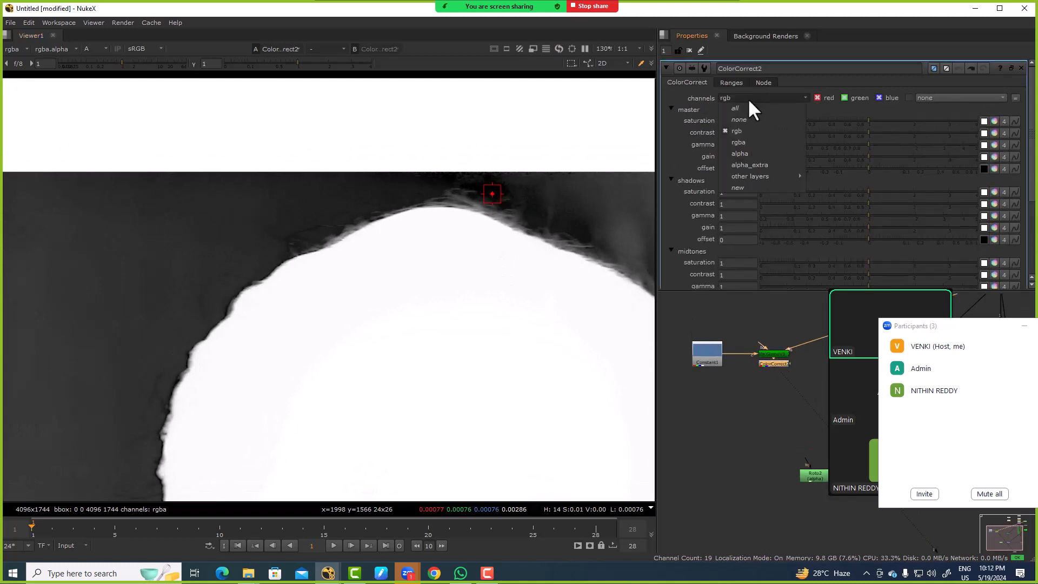
{"action": "left_click", "coordinate": [749, 154]}
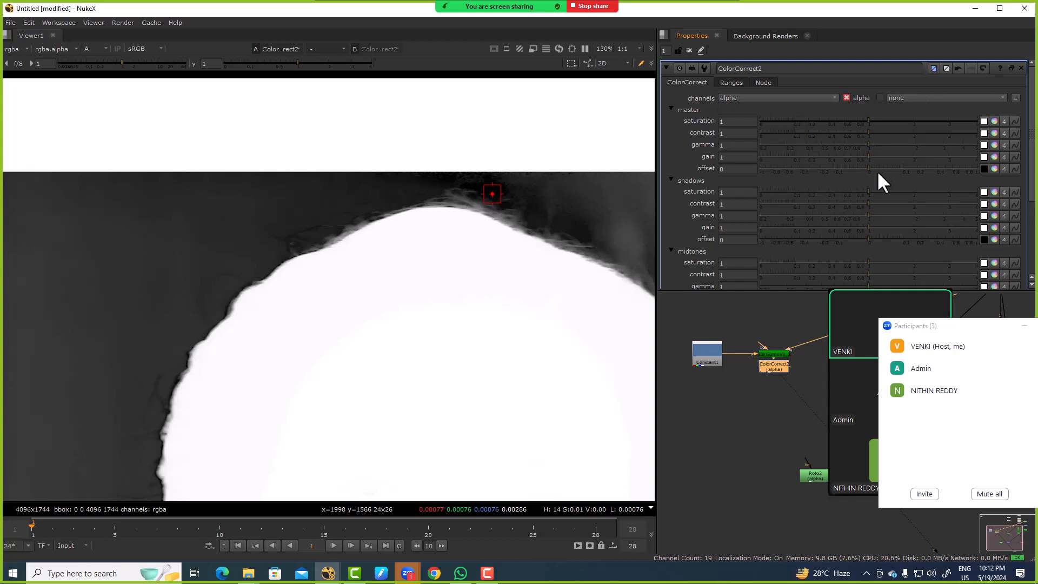
Step: Try master gamma 0.6 with contrast 0.5, then gamma 0.65 with contrast 0.87, resetting both to 1 each time
{"action": "mouse_move", "coordinate": [867, 144]}
{"action": "left_mouse_down"}
{"action": "mouse_move", "coordinate": [834, 145]}
{"action": "mouse_move", "coordinate": [864, 131]}
{"action": "mouse_move", "coordinate": [837, 130]}
{"action": "mouse_move", "coordinate": [855, 142]}
{"action": "left_mouse_up"}
{"action": "key", "text": "ctrl+z"}
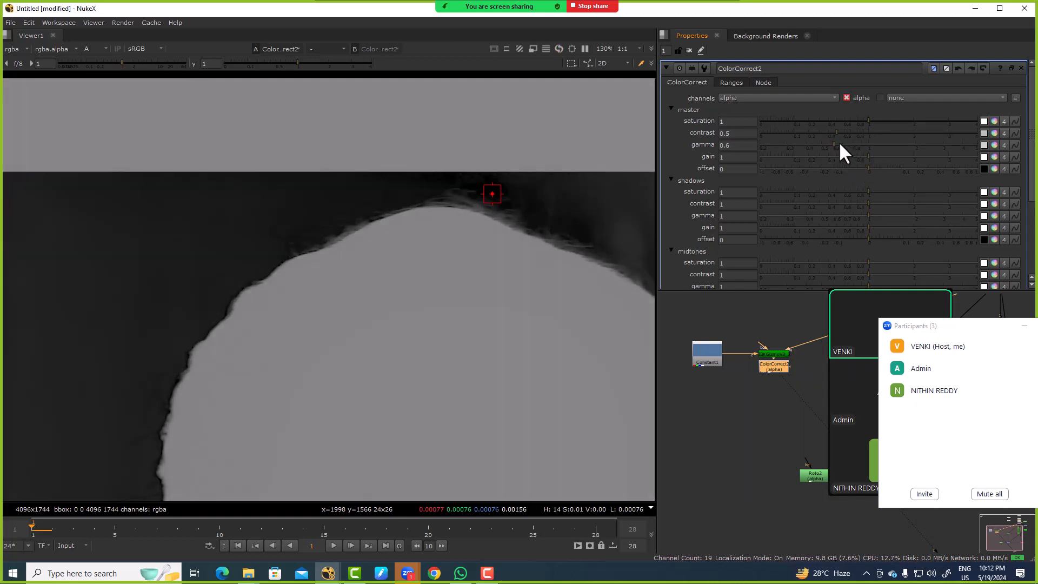
{"action": "left_click", "coordinate": [855, 143], "text": "ctrl"}
{"action": "left_click", "coordinate": [862, 134], "text": "ctrl"}
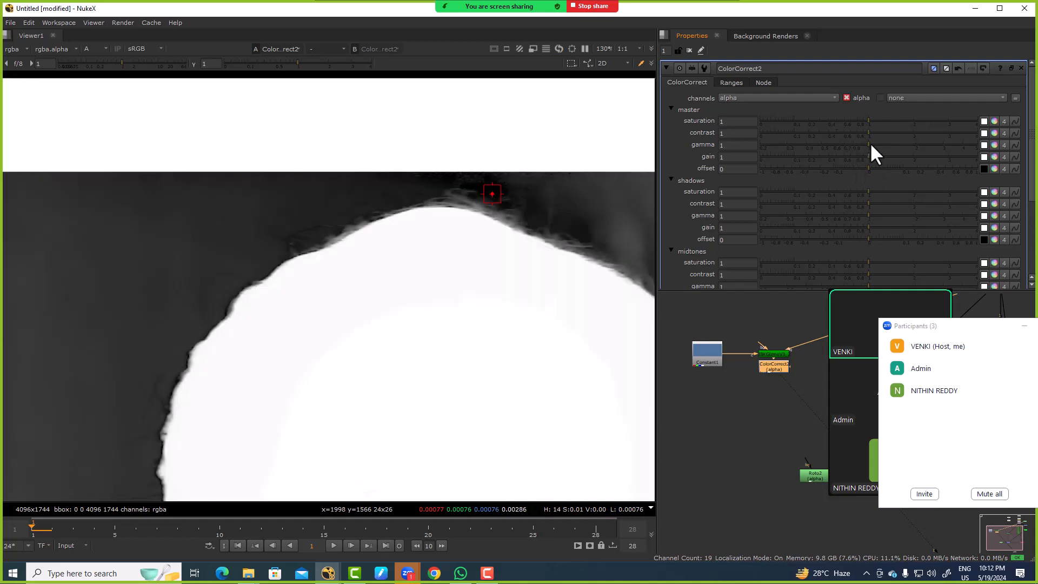
{"action": "left_click_drag", "start_coordinate": [871, 134], "coordinate": [851, 115]}
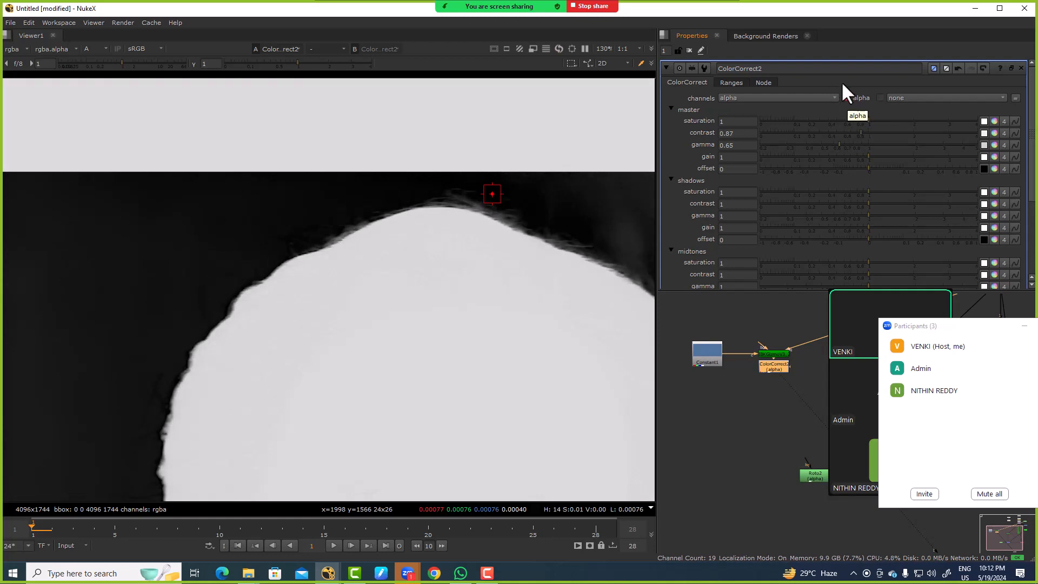
{"action": "left_click", "coordinate": [872, 141], "text": "ctrl"}
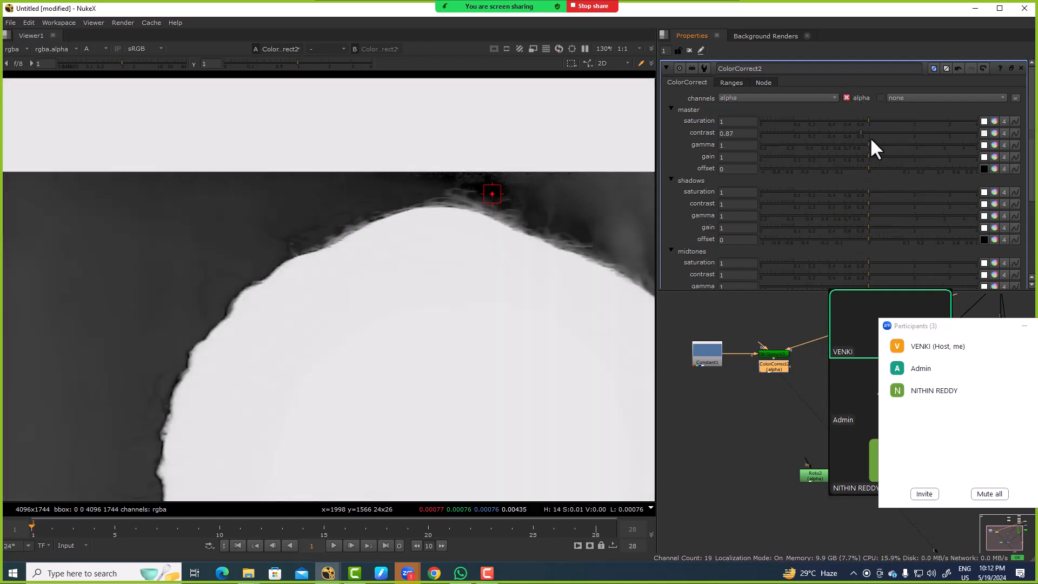
{"action": "left_click", "coordinate": [873, 132], "text": "ctrl"}
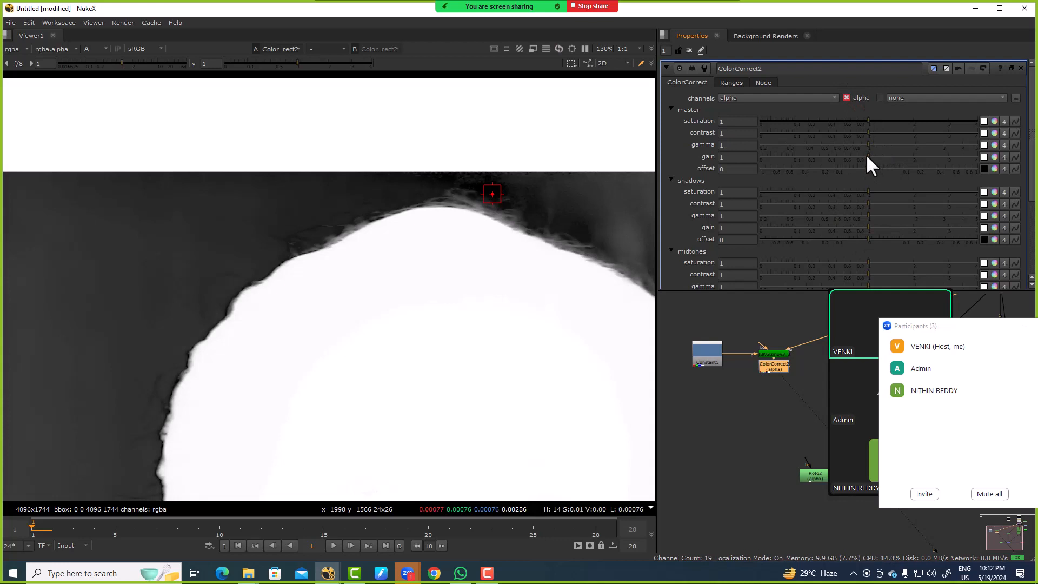
Step: Try master gamma at 0.81 and 1.19 and saturation at 0.69, undoing the saturation change
{"action": "mouse_move", "coordinate": [864, 143]}
{"action": "left_mouse_down"}
{"action": "mouse_move", "coordinate": [833, 144]}
{"action": "mouse_move", "coordinate": [856, 144]}
{"action": "left_mouse_up"}
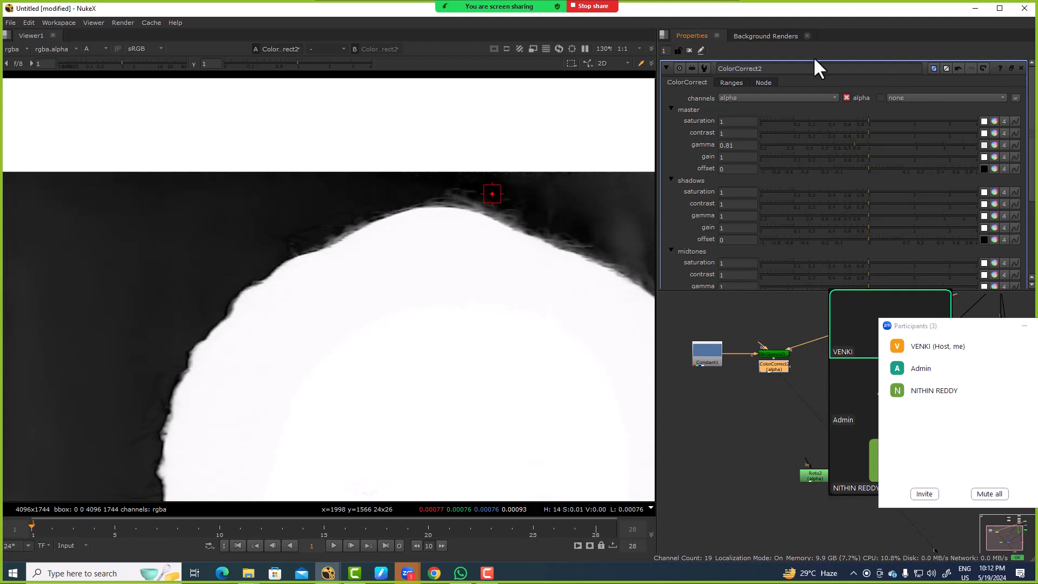
{"action": "left_click_drag", "start_coordinate": [854, 145], "coordinate": [847, 119]}
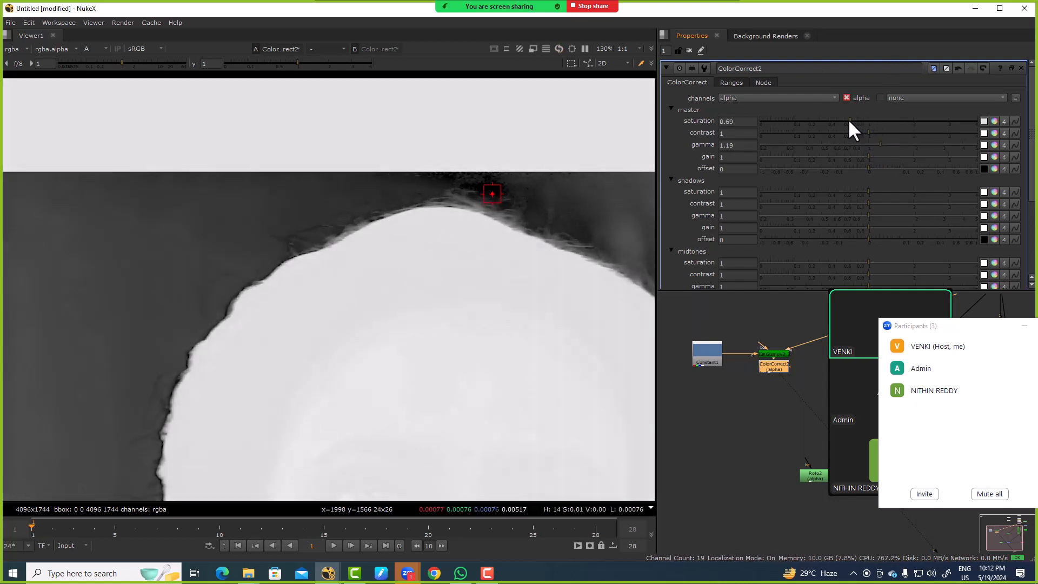
{"action": "key", "text": "ctrl+z"}
Step: Lower the ColorCorrect's midtones gamma to 0.27 and inspect the hair edge closely
{"action": "scroll", "coordinate": [832, 190], "scroll_direction": "down", "scroll_amount": 1}
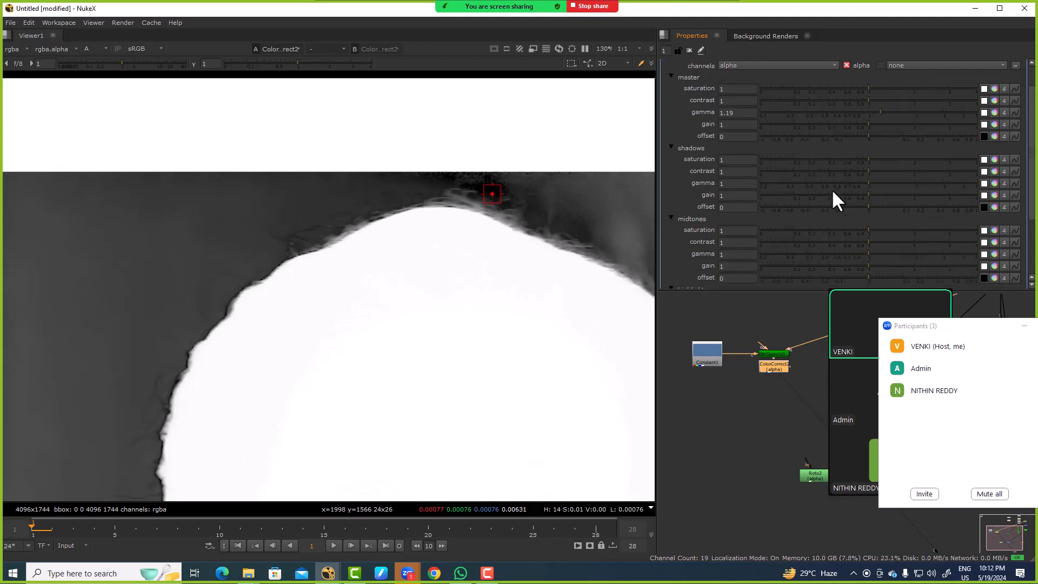
{"action": "left_click_drag", "start_coordinate": [870, 253], "coordinate": [779, 253]}
{"action": "scroll", "coordinate": [543, 210], "scroll_direction": "up", "scroll_amount": 8}
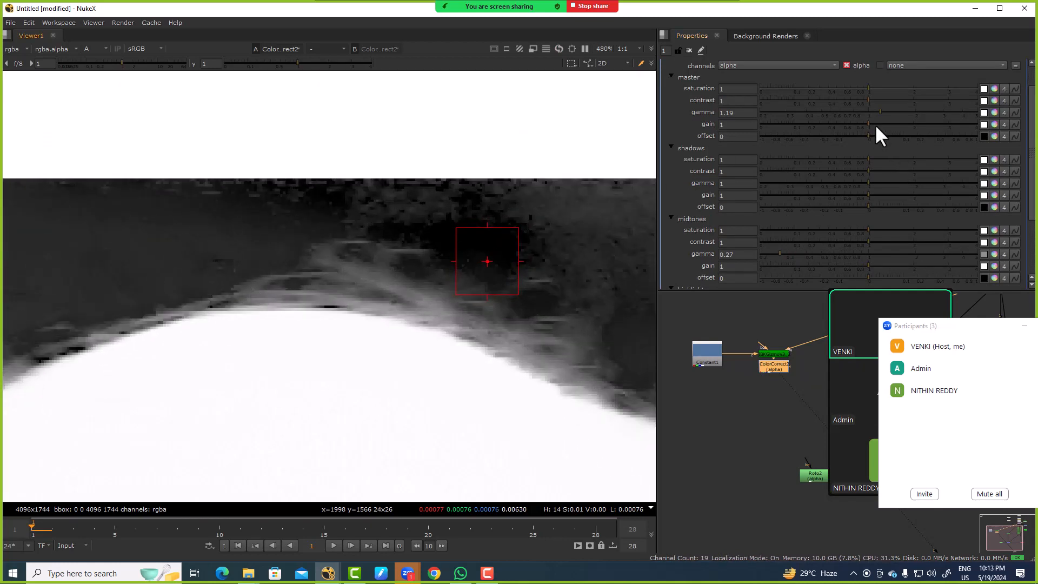
Step: Try master gamma 0.525 and a lower master contrast on the alpha, then reset both to 1
{"action": "left_click_drag", "start_coordinate": [881, 111], "coordinate": [824, 123]}
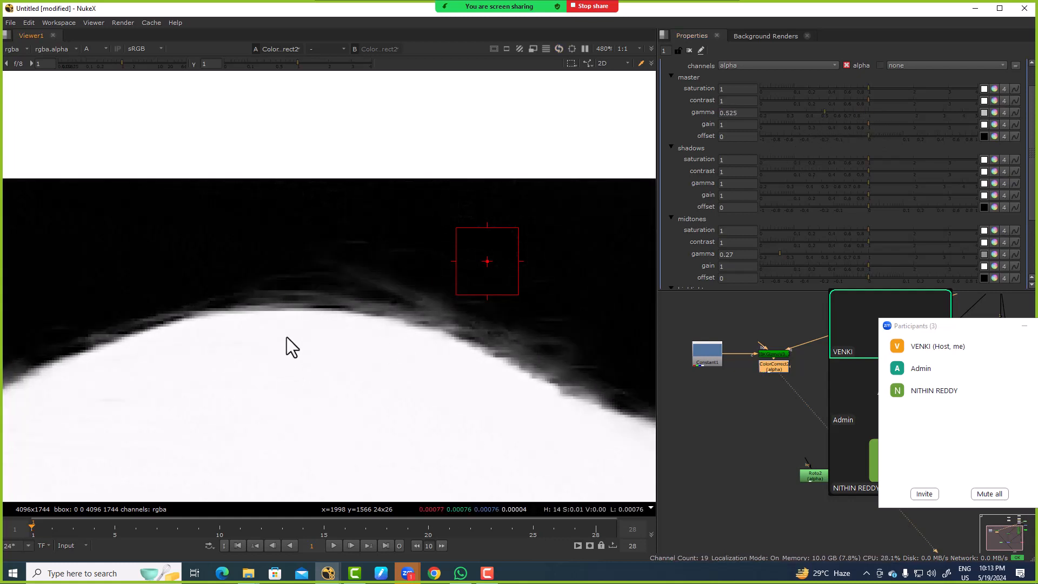
{"action": "left_click_drag", "start_coordinate": [869, 101], "coordinate": [831, 101]}
{"action": "left_click", "coordinate": [838, 114], "text": "ctrl"}
{"action": "left_click", "coordinate": [835, 103], "text": "ctrl"}
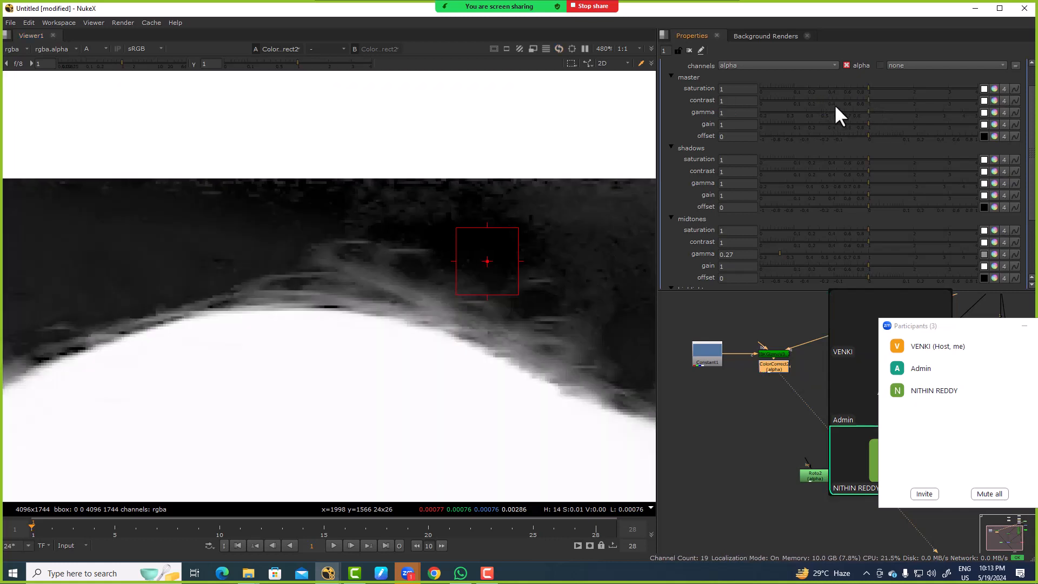
Step: Delete the ColorCorrect node and reopen the IBKGizmo's properties to examine its uncorrected alpha
{"action": "middle_click_drag", "start_coordinate": [740, 430], "coordinate": [696, 427]}
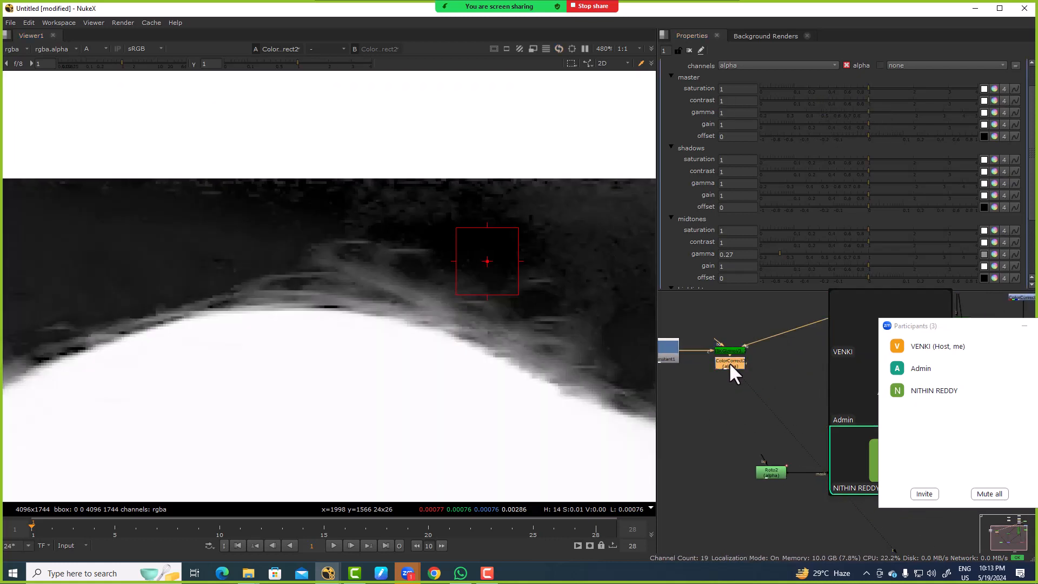
{"action": "key", "text": "Delete"}
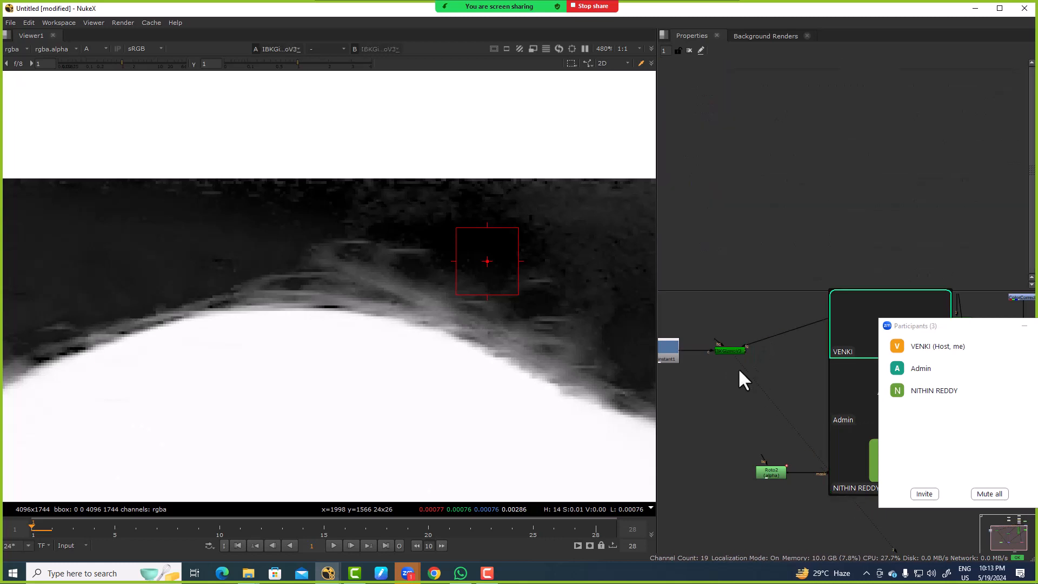
{"action": "double_click", "coordinate": [737, 348]}
{"action": "scroll", "coordinate": [389, 274], "scroll_direction": "down", "scroll_amount": 5}
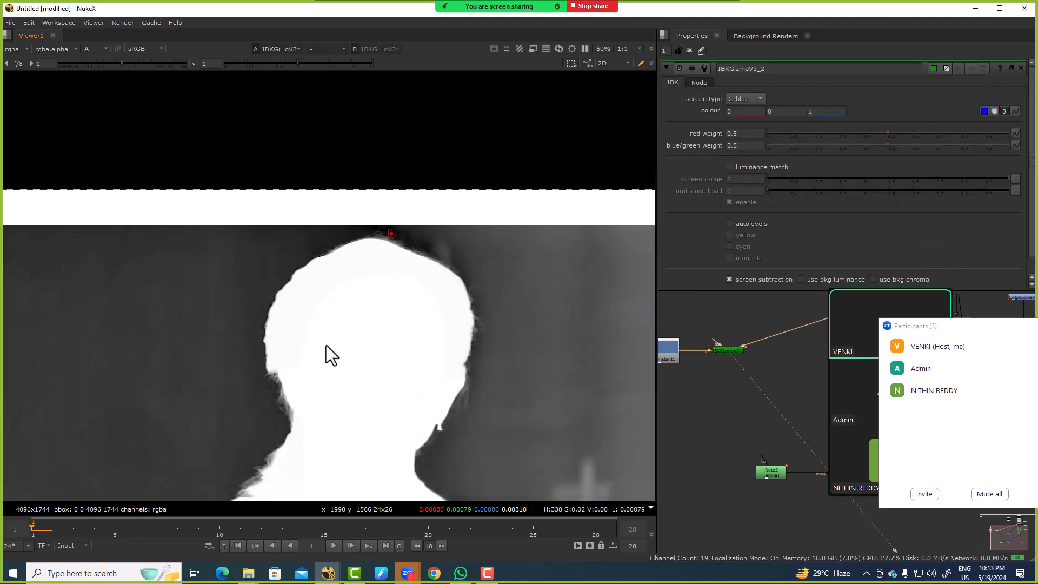
{"action": "scroll", "coordinate": [438, 243], "scroll_direction": "up", "scroll_amount": 3}
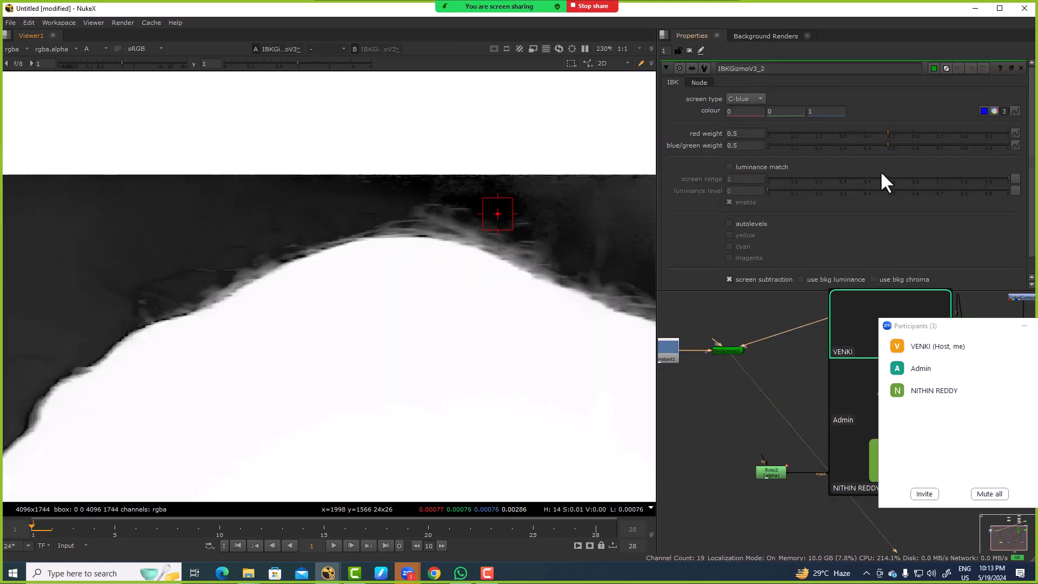
Step: Add a Grade after the IBKGizmo, limit it to alpha, turn on white clamp and set gamma to 0.73
{"action": "left_click", "coordinate": [729, 351]}
{"action": "key", "text": "g"}
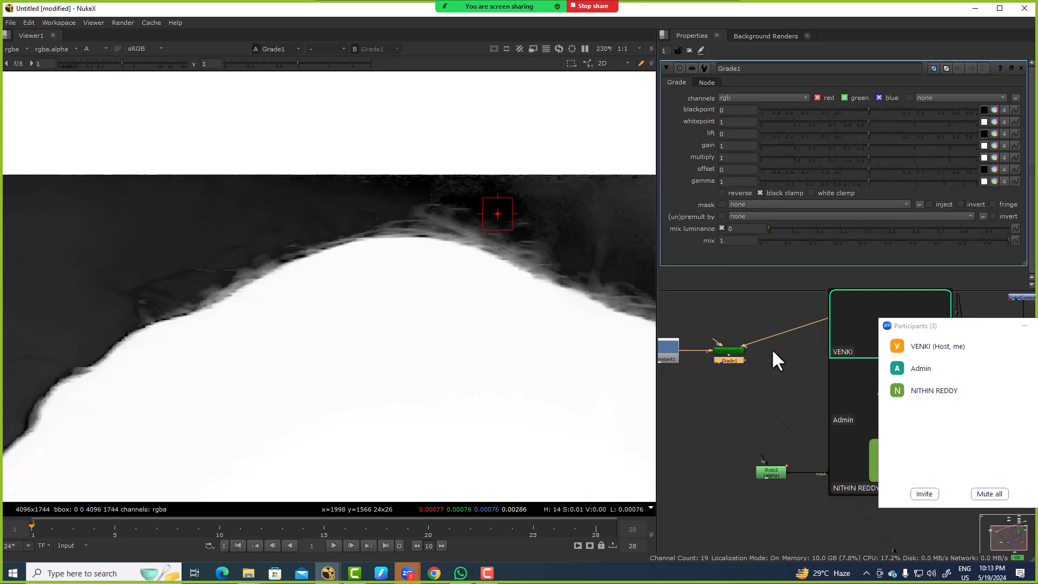
{"action": "left_click", "coordinate": [743, 97]}
{"action": "left_click", "coordinate": [746, 151]}
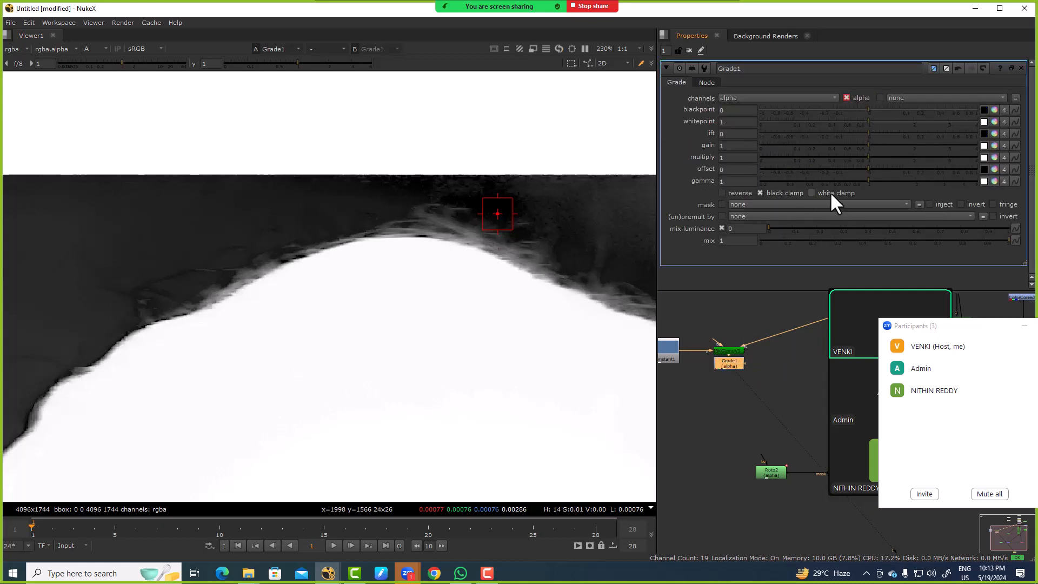
{"action": "left_click_drag", "start_coordinate": [869, 182], "coordinate": [845, 178]}
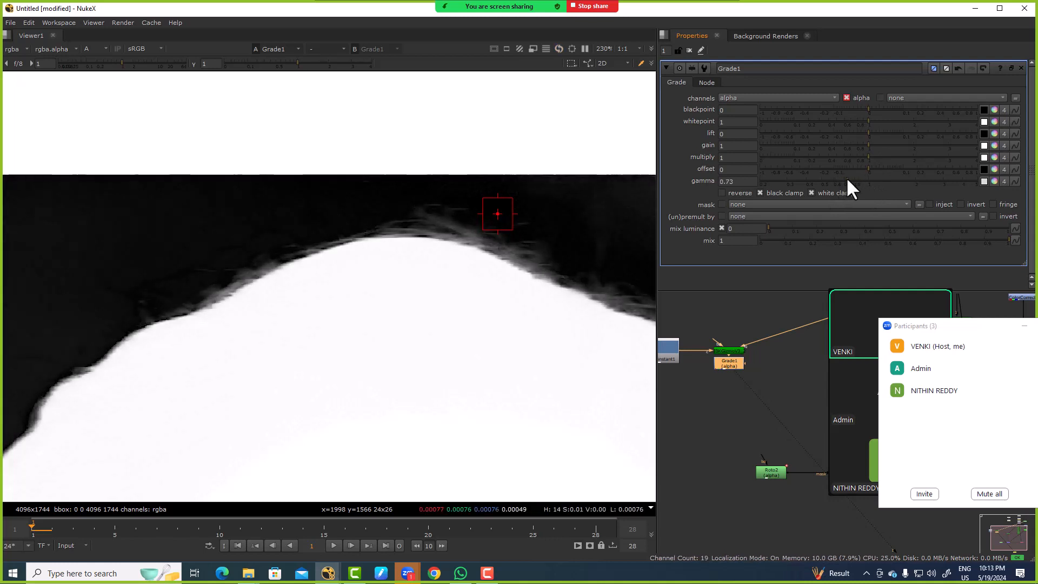
{"action": "scroll", "coordinate": [416, 222], "scroll_direction": "up", "scroll_amount": 4}
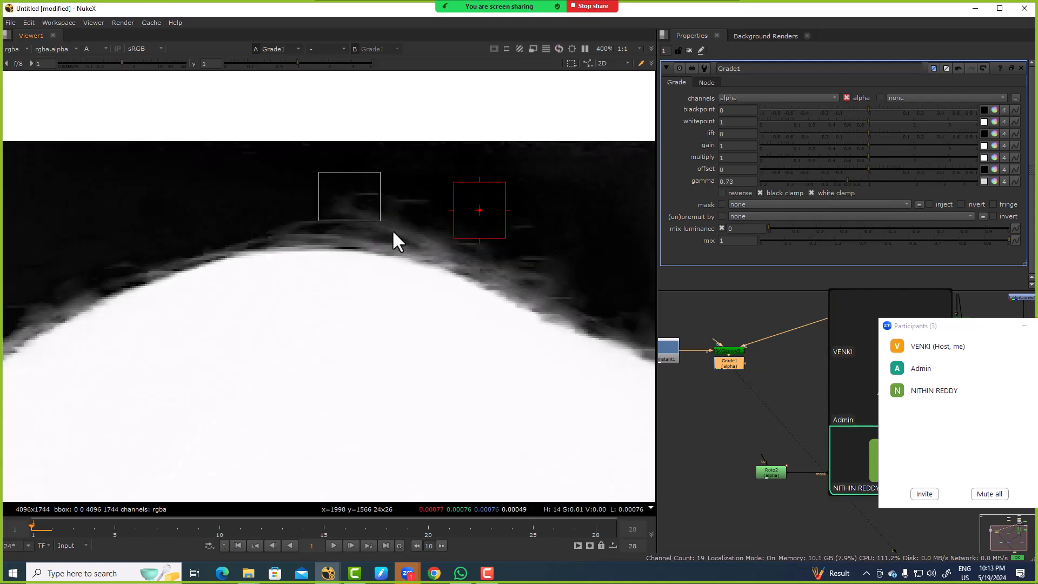
Step: Compare the graded IBKGizmo alpha with the Keymix1 alpha around the hair edge
{"action": "scroll", "coordinate": [735, 363], "scroll_direction": "down", "scroll_amount": 3}
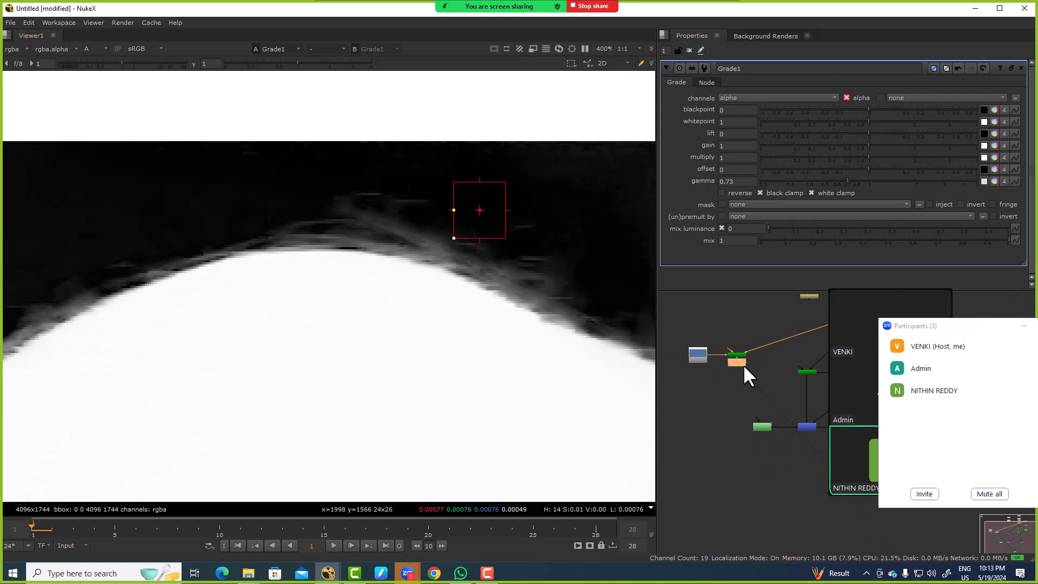
{"action": "scroll", "coordinate": [744, 364], "scroll_direction": "down", "scroll_amount": 3}
{"action": "scroll", "coordinate": [773, 394], "scroll_direction": "up", "scroll_amount": 4}
{"action": "middle_click_drag", "start_coordinate": [773, 394], "coordinate": [731, 385]}
{"action": "left_click", "coordinate": [745, 397]}
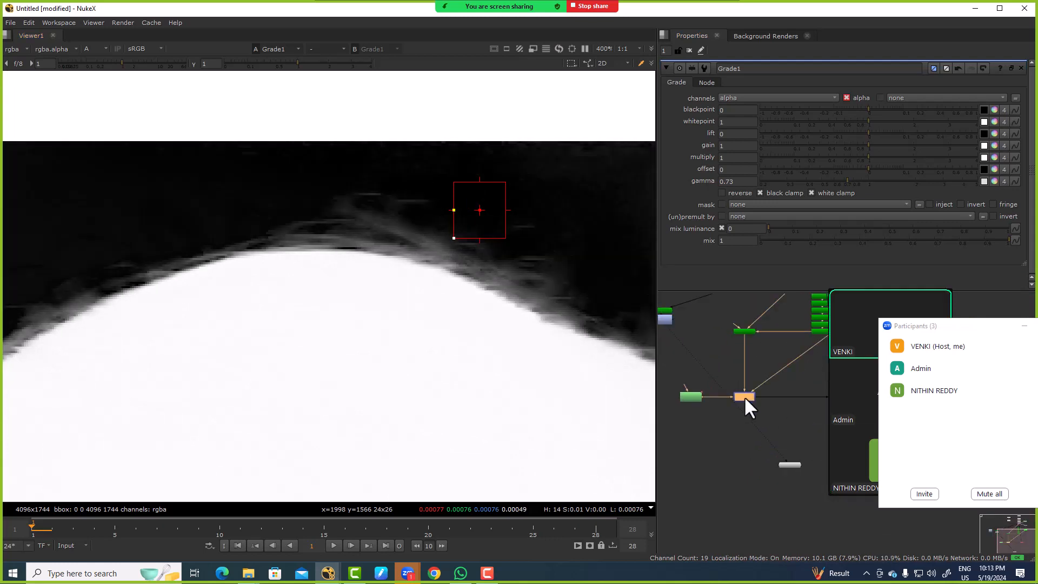
{"action": "key", "text": "1"}
{"action": "left_click_drag", "start_coordinate": [223, 249], "coordinate": [352, 307]}
{"action": "middle_click_drag", "start_coordinate": [672, 325], "coordinate": [721, 361]}
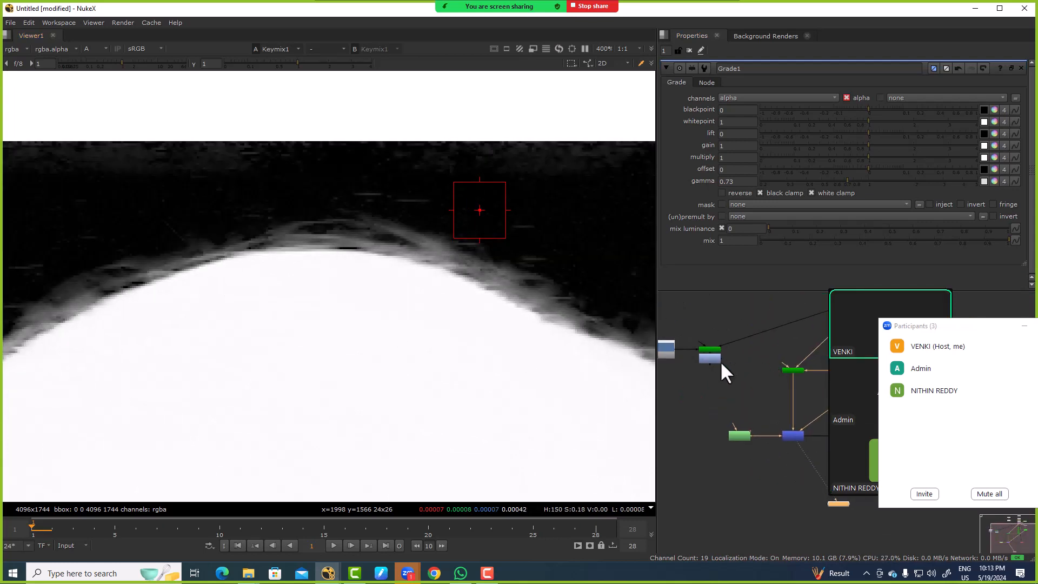
{"action": "left_click", "coordinate": [715, 355]}
{"action": "key", "text": "1"}
{"action": "middle_click_drag", "start_coordinate": [788, 416], "coordinate": [735, 371]}
{"action": "left_click", "coordinate": [741, 387]}
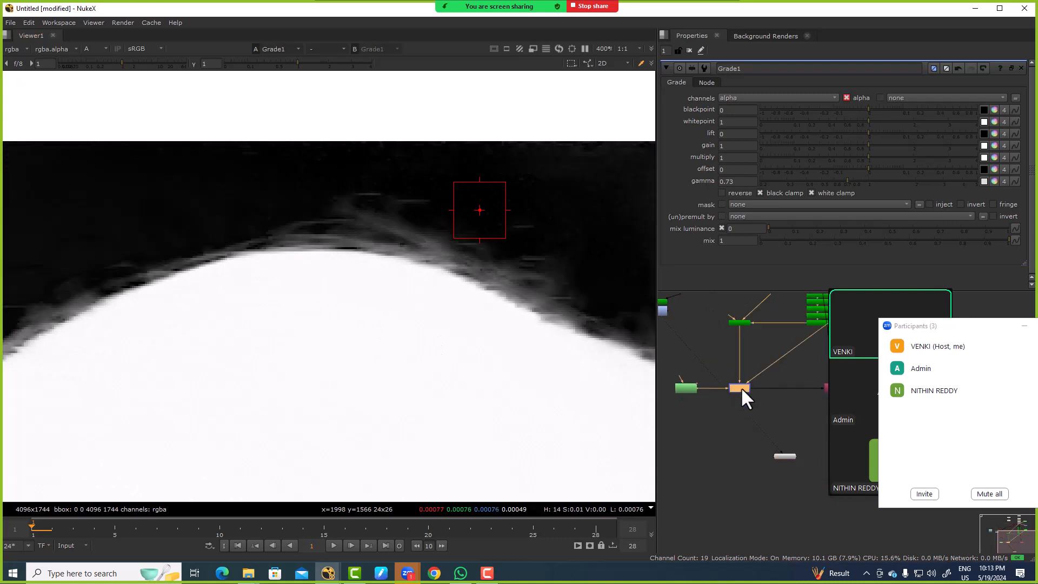
{"action": "key", "text": "1"}
{"action": "middle_click_drag", "start_coordinate": [699, 332], "coordinate": [732, 356]}
{"action": "left_click", "coordinate": [680, 335]}
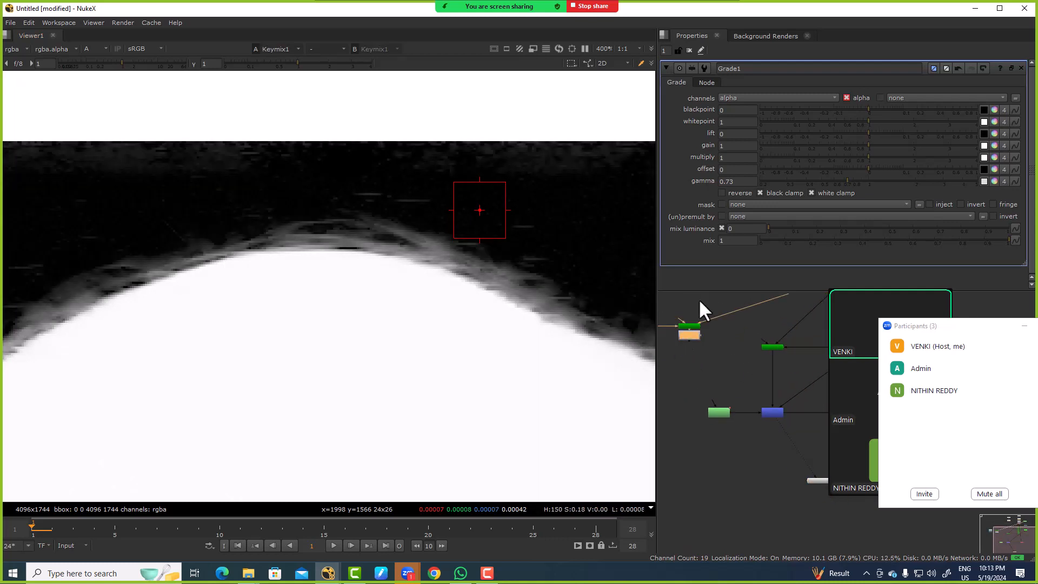
Step: Set the Grade's gamma to 0.93 and compare its alpha with that of Keymix1
{"action": "mouse_move", "coordinate": [847, 179]}
{"action": "left_mouse_down"}
{"action": "mouse_move", "coordinate": [868, 180]}
{"action": "mouse_move", "coordinate": [858, 163]}
{"action": "left_mouse_up"}
{"action": "key", "text": "ctrl+z"}
{"action": "left_click", "coordinate": [695, 334]}
{"action": "key", "text": "1"}
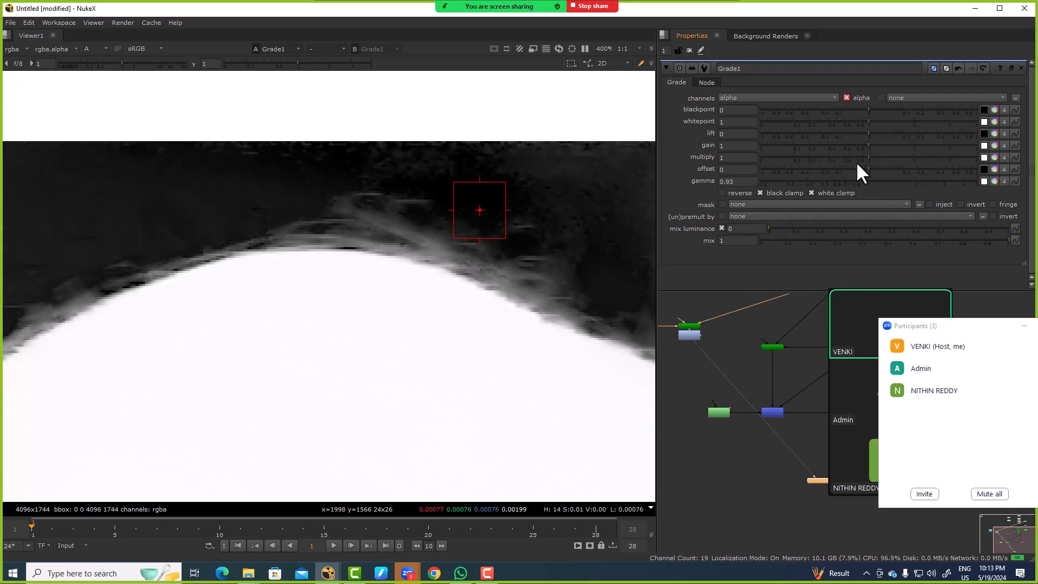
{"action": "left_click", "coordinate": [774, 411]}
{"action": "key", "text": "1"}
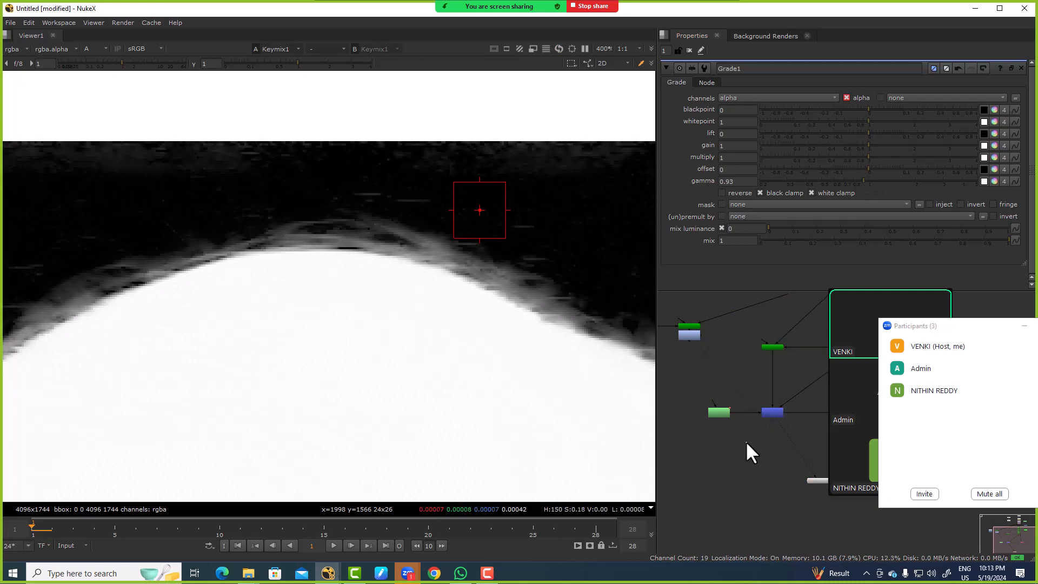
{"action": "left_click", "coordinate": [690, 334]}
{"action": "key", "text": "1"}
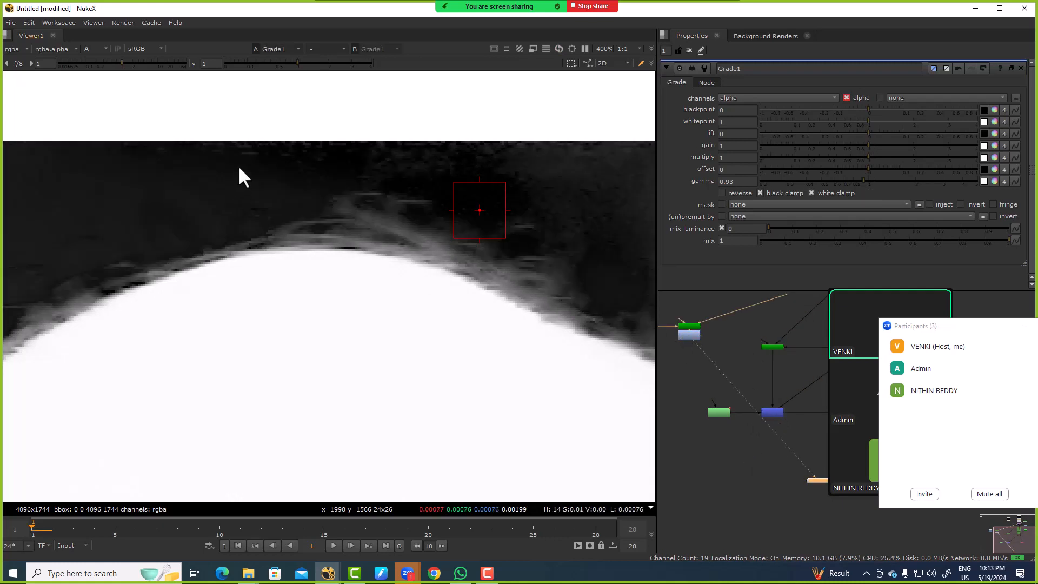
{"action": "left_click", "coordinate": [766, 412]}
{"action": "key", "text": "1"}
Step: Insert a ColorCorrect on the IBKGizmo's foreground input, try master saturation 1.1 and undo that change
{"action": "middle_click_drag", "start_coordinate": [748, 315], "coordinate": [762, 381]}
{"action": "left_click", "coordinate": [763, 380]}
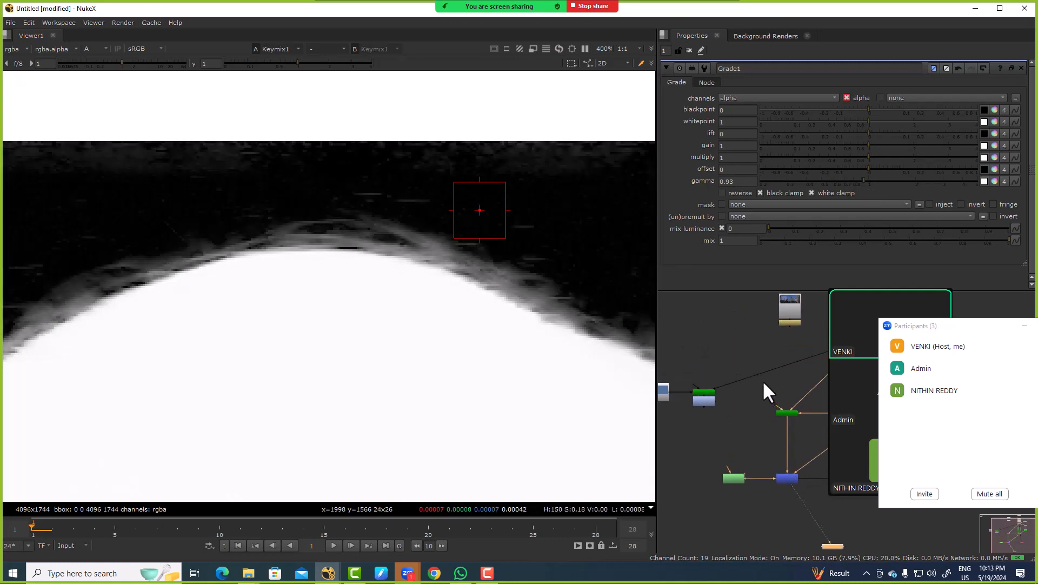
{"action": "key", "text": "c"}
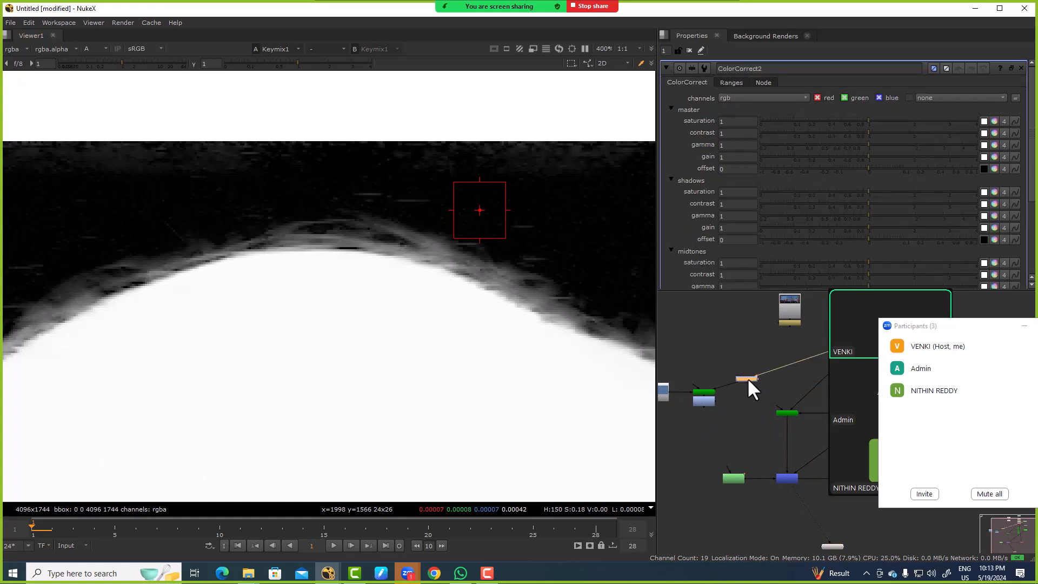
{"action": "left_click", "coordinate": [739, 122]}
{"action": "key", "text": "Up"}
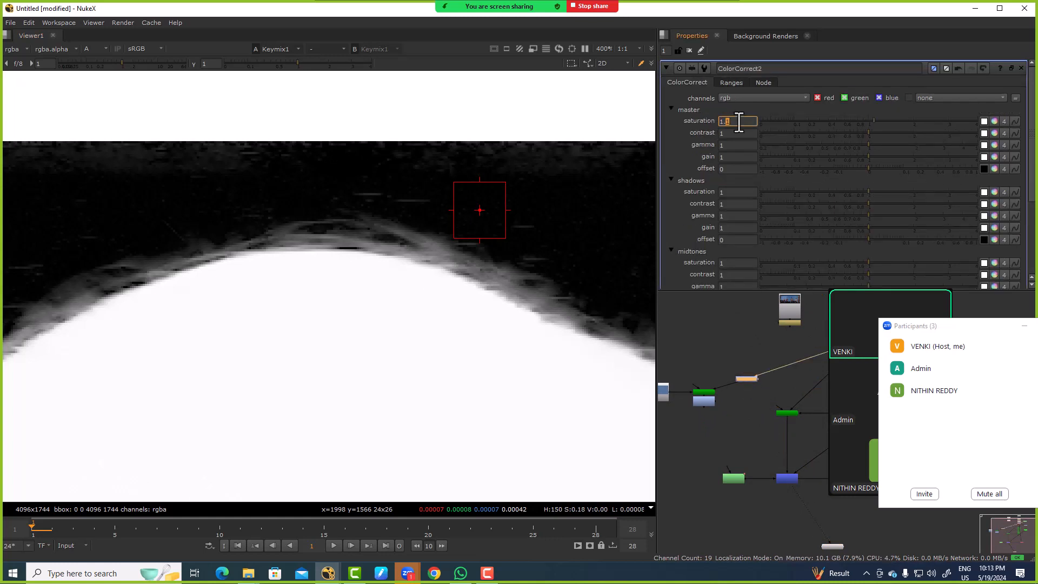
{"action": "key", "text": "ctrl+z"}
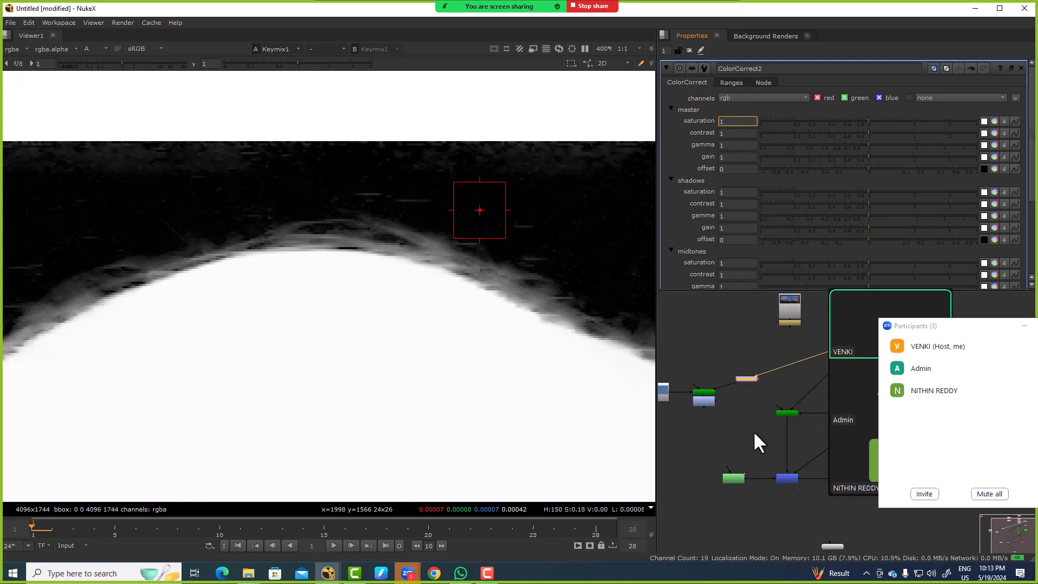
Step: View the Grade's alpha and fine-tune the ColorCorrect's master saturation to 1.01
{"action": "left_click", "coordinate": [754, 431]}
{"action": "scroll", "coordinate": [727, 385], "scroll_direction": "up", "scroll_amount": 4}
{"action": "left_click", "coordinate": [680, 420]}
{"action": "key", "text": "1"}
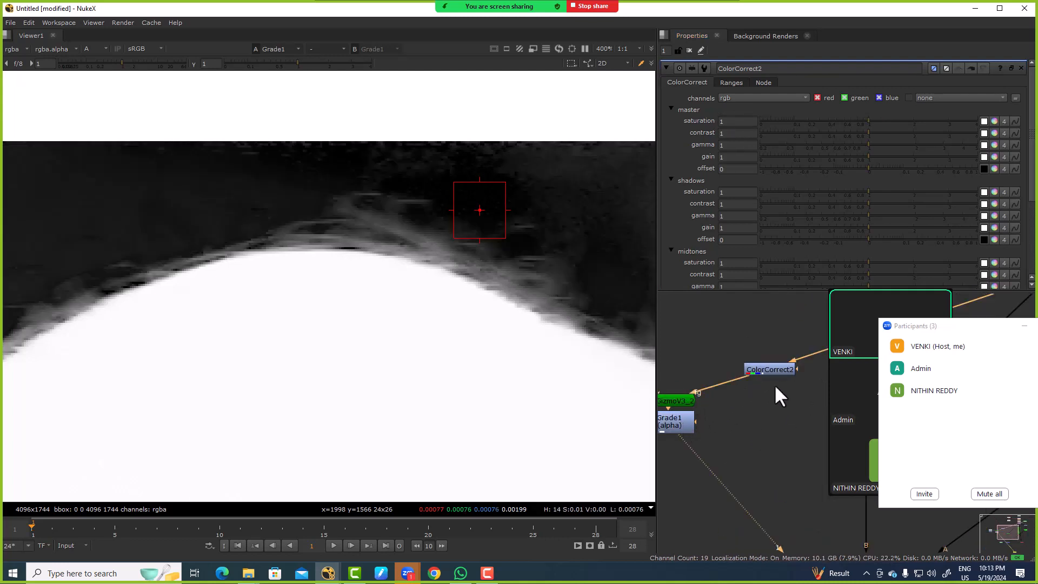
{"action": "left_click", "coordinate": [774, 370]}
{"action": "left_click", "coordinate": [749, 126]}
{"action": "key", "text": "Up"}
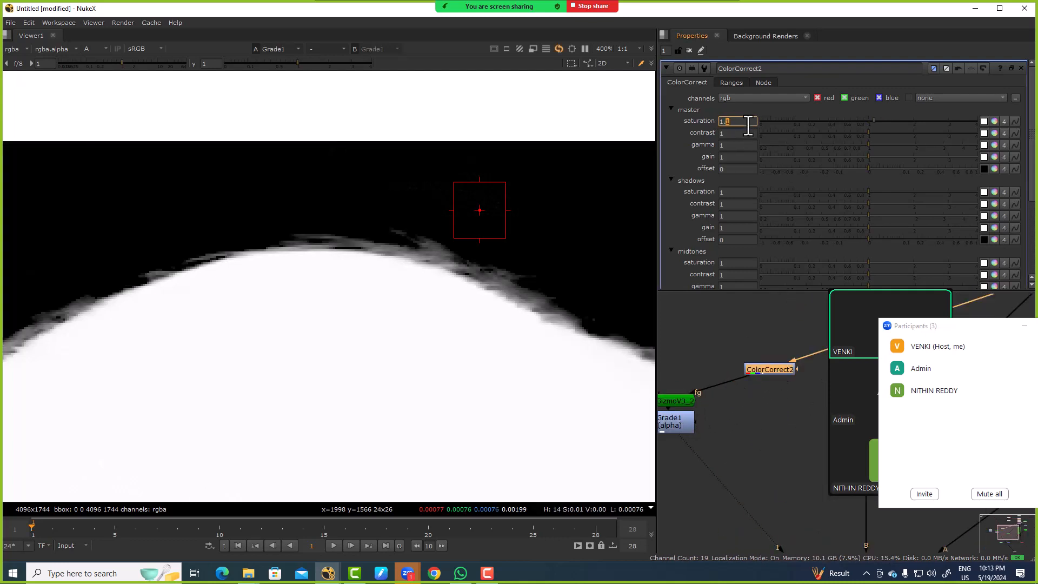
{"action": "key", "text": "Down"}
{"action": "key", "text": "Up"}
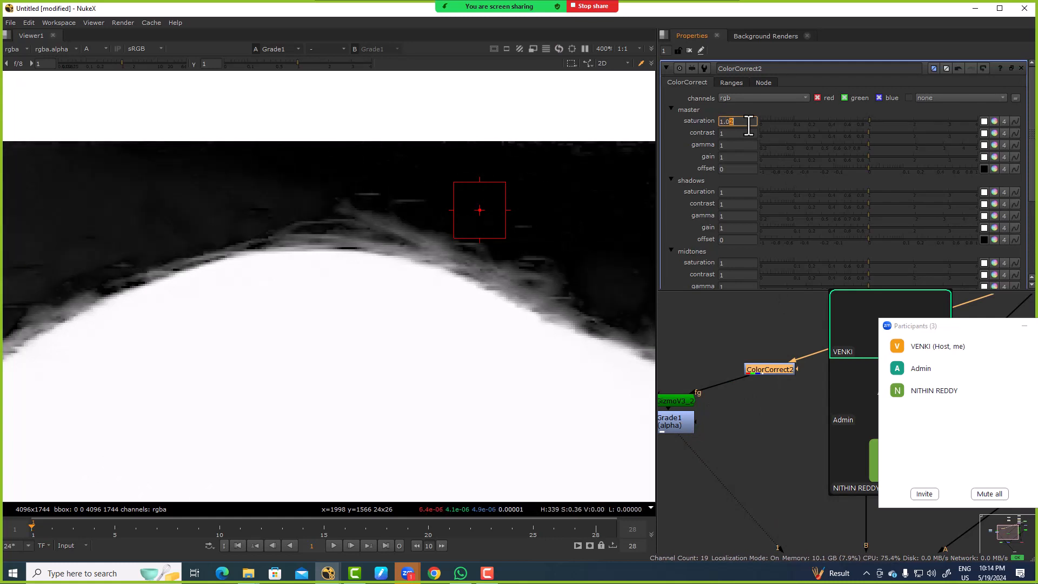
{"action": "key", "text": "Down"}
{"action": "key", "text": "Up"}
{"action": "key", "text": "Down"}
{"action": "key", "text": "Up"}
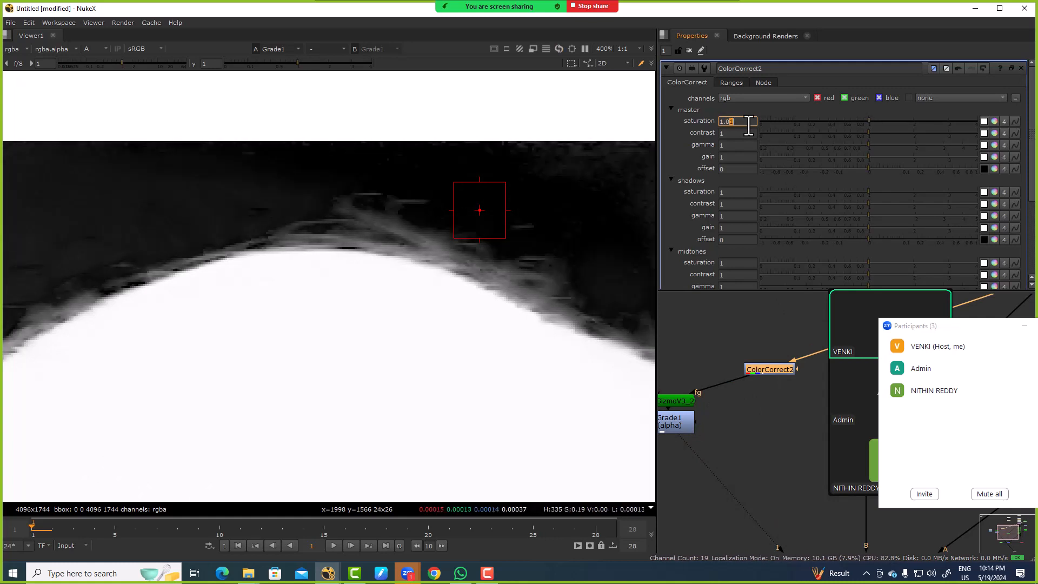
Step: Examine the wider hair edge in the Grade's alpha, comparing it with the Keymix1 alpha
{"action": "scroll", "coordinate": [281, 241], "scroll_direction": "down", "scroll_amount": 3}
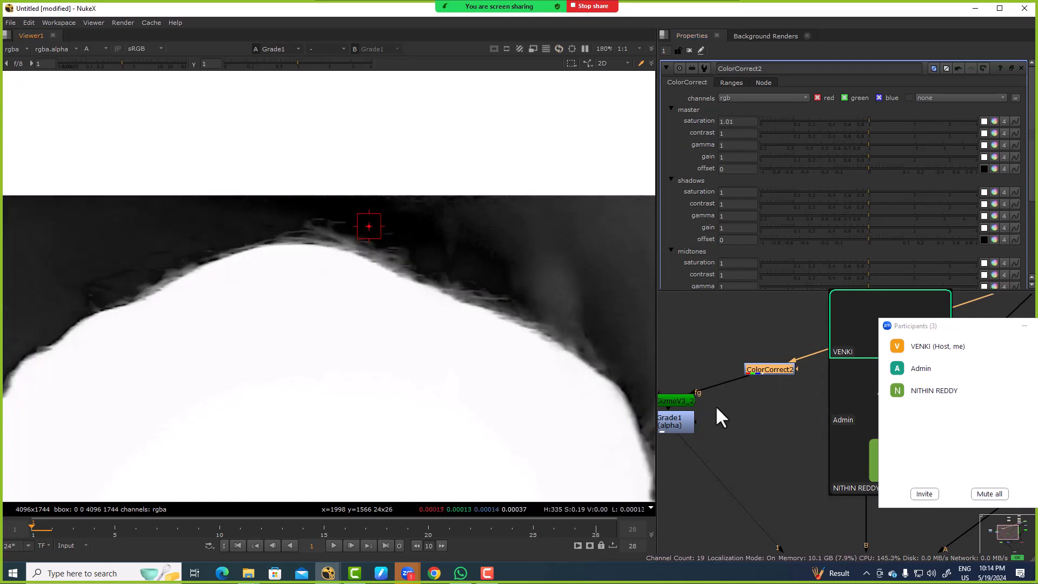
{"action": "left_click", "coordinate": [687, 420]}
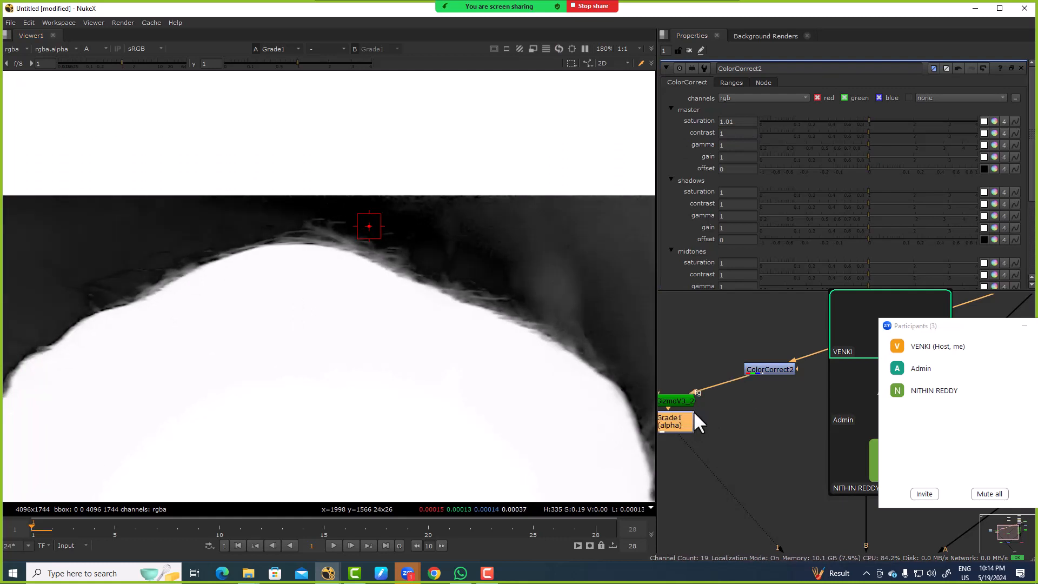
{"action": "scroll", "coordinate": [740, 406], "scroll_direction": "down", "scroll_amount": 3}
{"action": "middle_click_drag", "start_coordinate": [758, 470], "coordinate": [697, 398]}
{"action": "scroll", "coordinate": [698, 399], "scroll_direction": "up", "scroll_amount": 2}
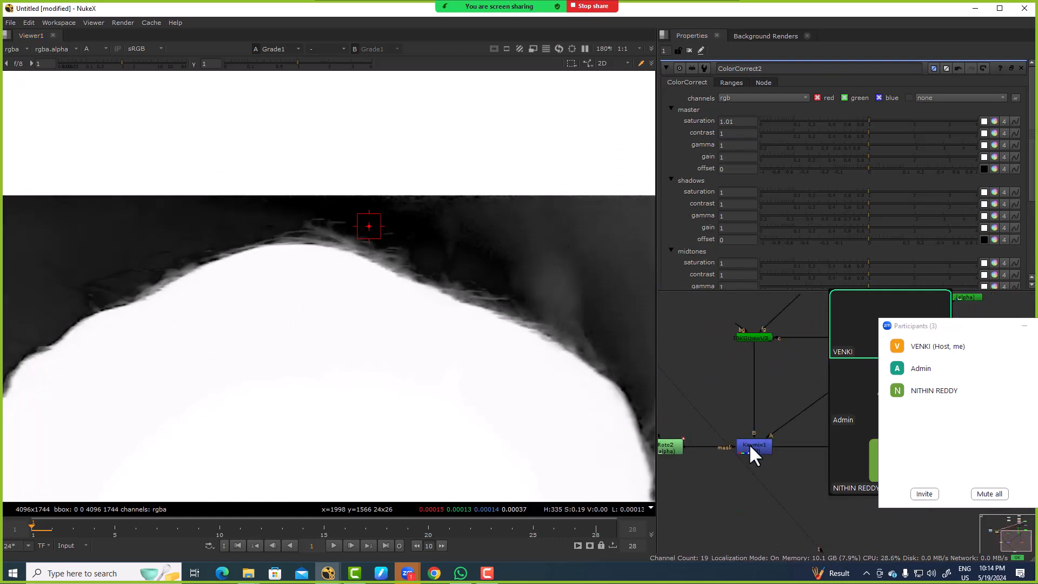
{"action": "left_click", "coordinate": [749, 445]}
{"action": "key", "text": "1"}
Step: Add a second Keymix node directly after Keymix1, ahead of the Viewer
{"action": "middle_click_drag", "start_coordinate": [744, 535], "coordinate": [710, 431]}
{"action": "left_click", "coordinate": [706, 422]}
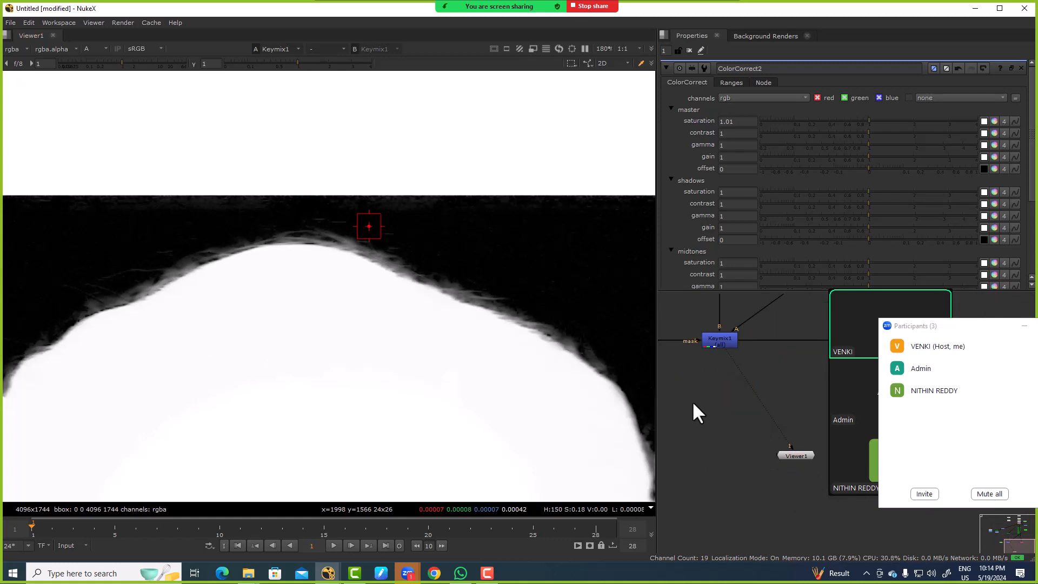
{"action": "key", "text": "Tab"}
{"action": "type", "text": "keymi"}
{"action": "key", "text": "Return"}
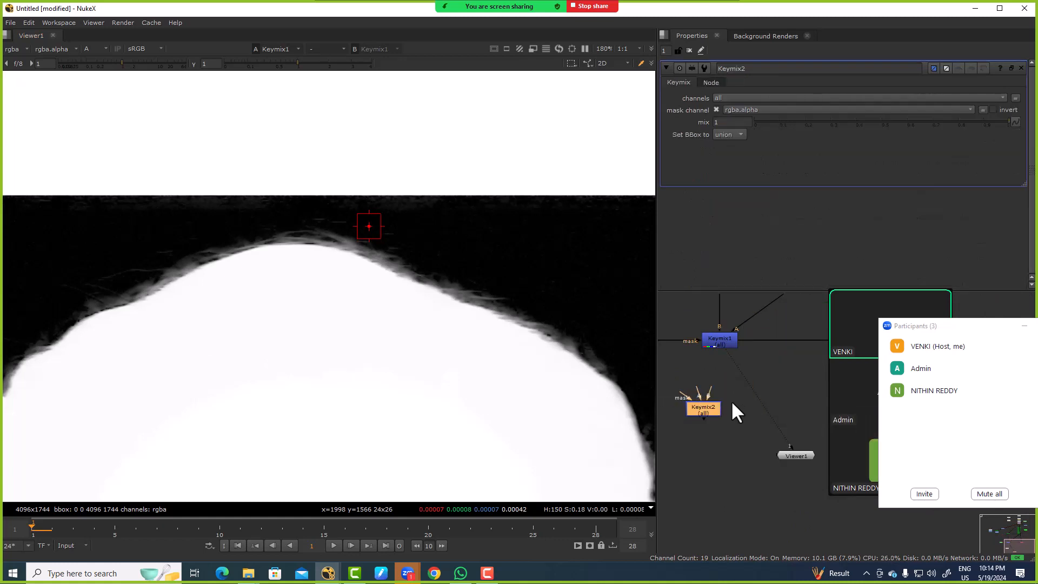
{"action": "left_click_drag", "start_coordinate": [751, 379], "coordinate": [713, 387]}
Step: Connect the new Keymix's A input to the Grade that follows the hair IBKGizmo
{"action": "scroll", "coordinate": [717, 411], "scroll_direction": "down", "scroll_amount": 2}
{"action": "key", "text": "ctrl+z"}
{"action": "middle_click_drag", "start_coordinate": [689, 352], "coordinate": [741, 437]}
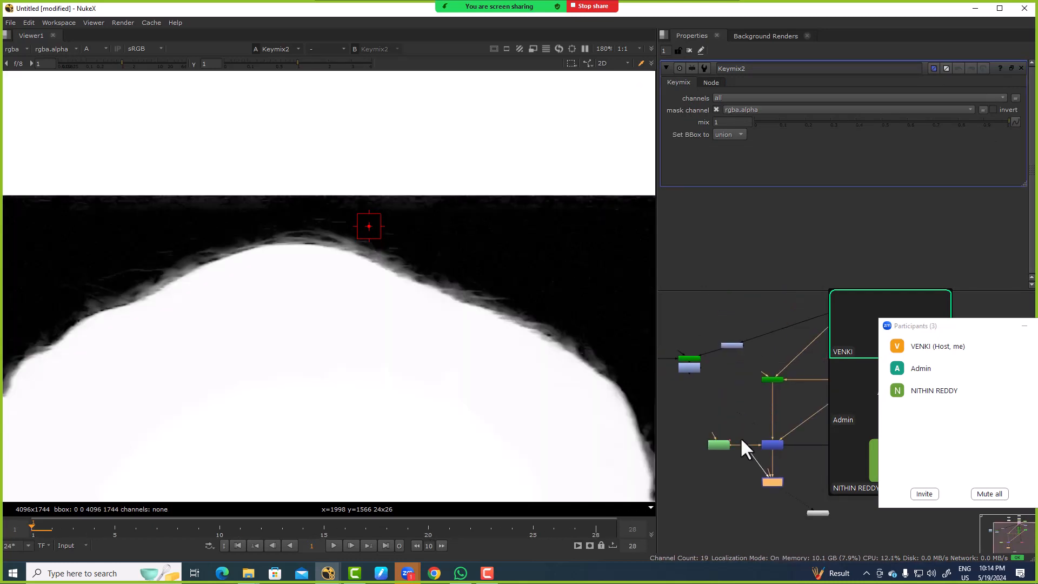
{"action": "scroll", "coordinate": [766, 469], "scroll_direction": "up", "scroll_amount": 3}
{"action": "left_click_drag", "start_coordinate": [768, 468], "coordinate": [690, 375]}
{"action": "scroll", "coordinate": [758, 429], "scroll_direction": "down", "scroll_amount": 3}
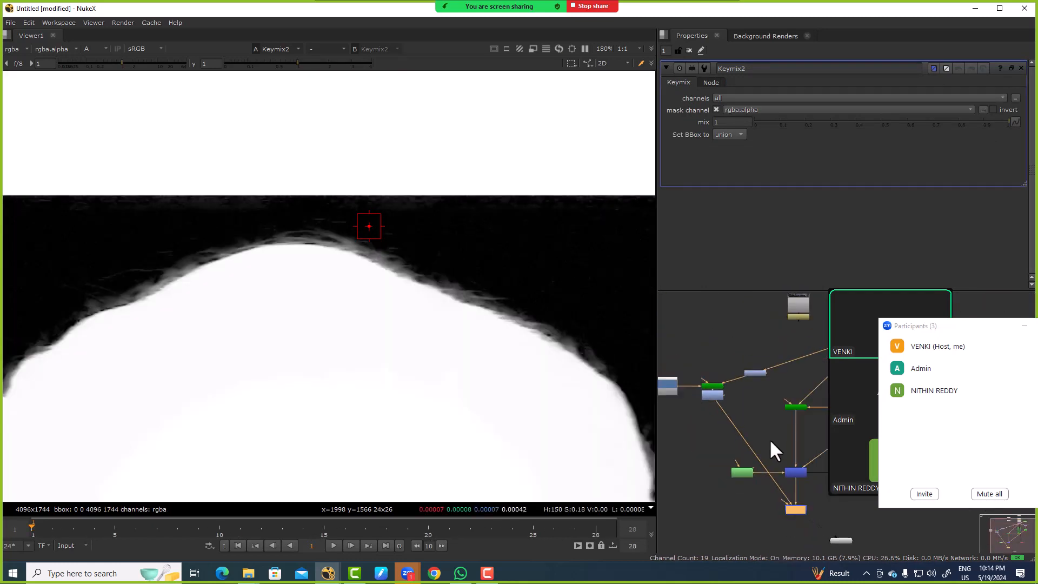
Step: Create a Roto node beside Keymix2 and connect it to that Keymix's mask input
{"action": "middle_click_drag", "start_coordinate": [816, 498], "coordinate": [766, 409]}
{"action": "scroll", "coordinate": [766, 409], "scroll_direction": "up", "scroll_amount": 3}
{"action": "left_click", "coordinate": [765, 404]}
{"action": "key", "text": "o"}
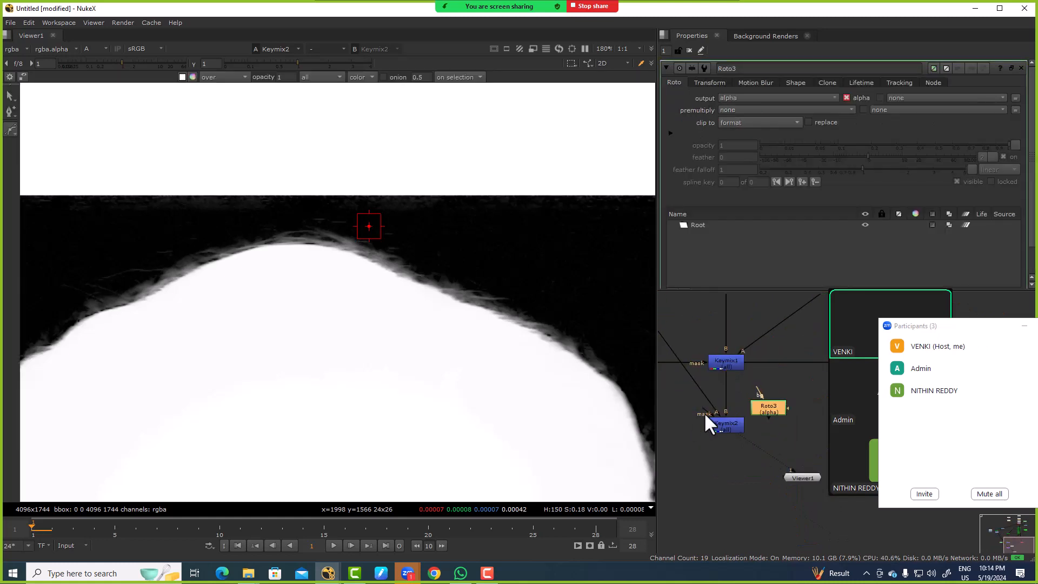
{"action": "left_click", "coordinate": [733, 423]}
Step: Draw a rectangle roto shape in Roto3 enclosing the hair edge along the top of the head
{"action": "left_click", "coordinate": [773, 406]}
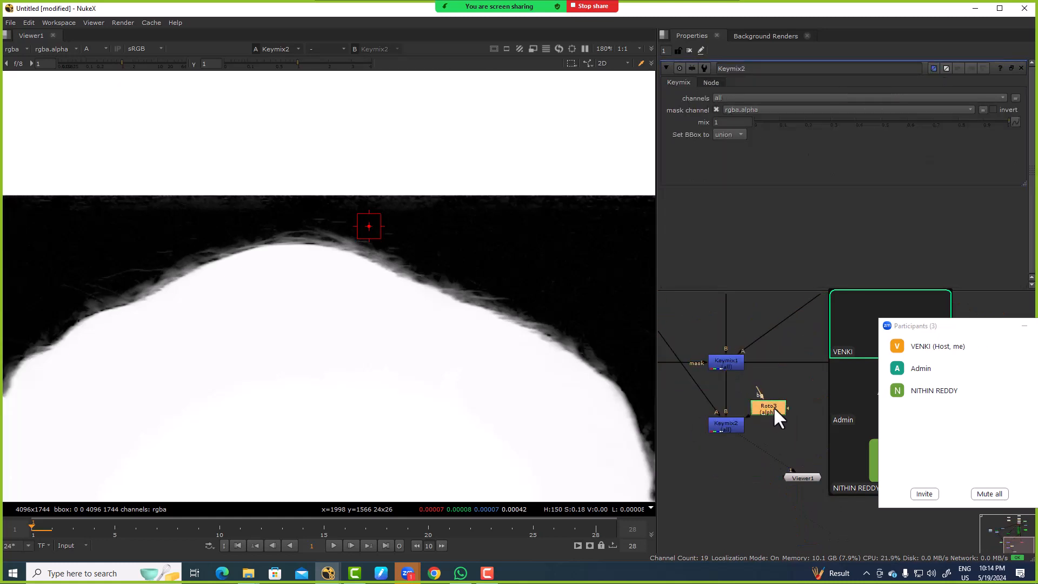
{"action": "right_click", "coordinate": [13, 129]}
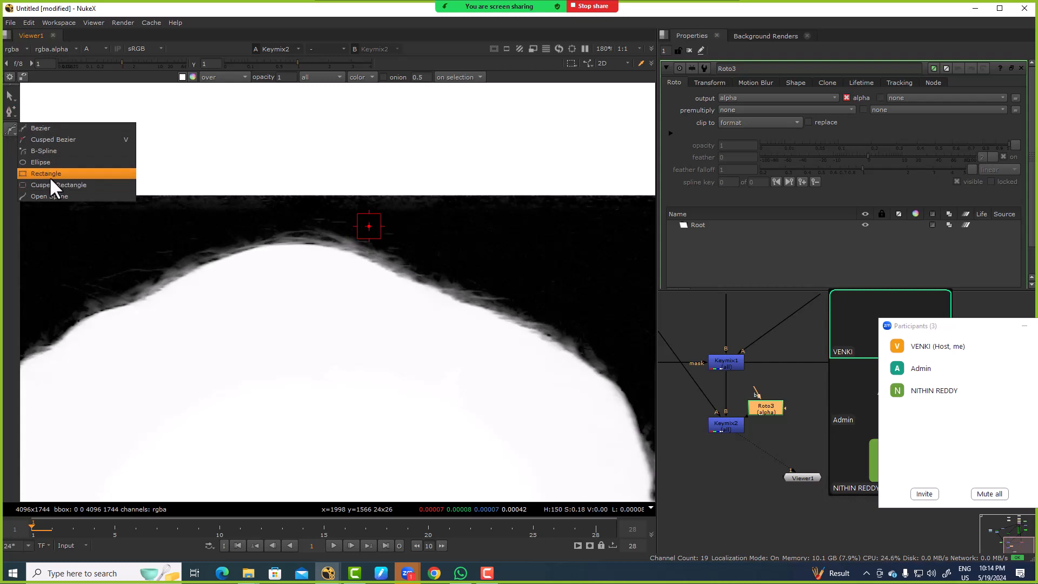
{"action": "left_click", "coordinate": [49, 178]}
{"action": "left_click_drag", "start_coordinate": [82, 177], "coordinate": [563, 346]}
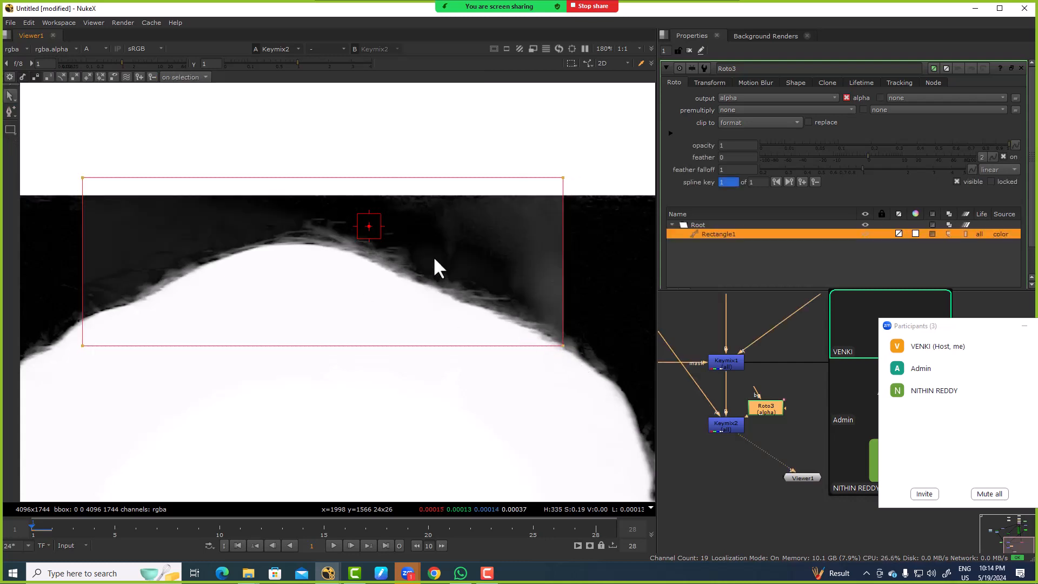
Step: Hide the viewer overlay and toggle Keymix2 off to compare the fine hair detail up close
{"action": "key", "text": "o"}
{"action": "scroll", "coordinate": [473, 246], "scroll_direction": "up", "scroll_amount": 3}
{"action": "left_click", "coordinate": [727, 423]}
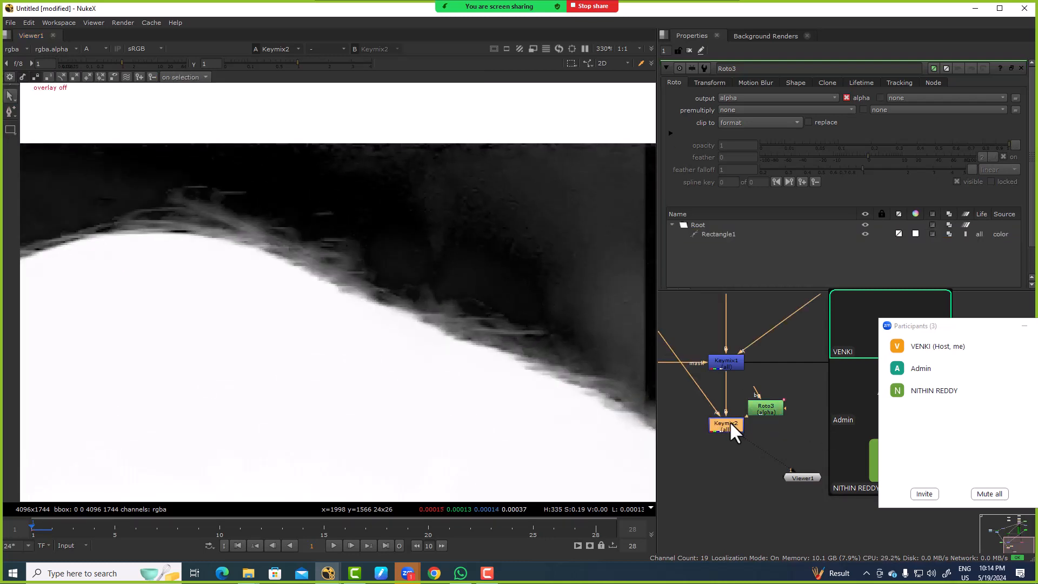
{"action": "key", "text": "d"}
{"action": "scroll", "coordinate": [437, 294], "scroll_direction": "up", "scroll_amount": 5}
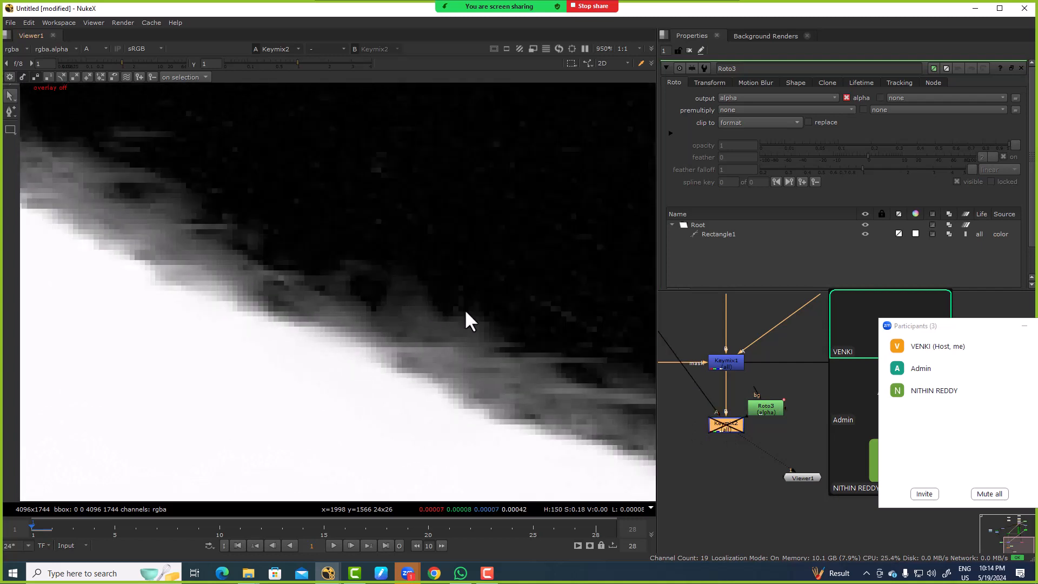
Step: Add an HSVTool node in the open area of the node graph
{"action": "scroll", "coordinate": [733, 417], "scroll_direction": "down", "scroll_amount": 5}
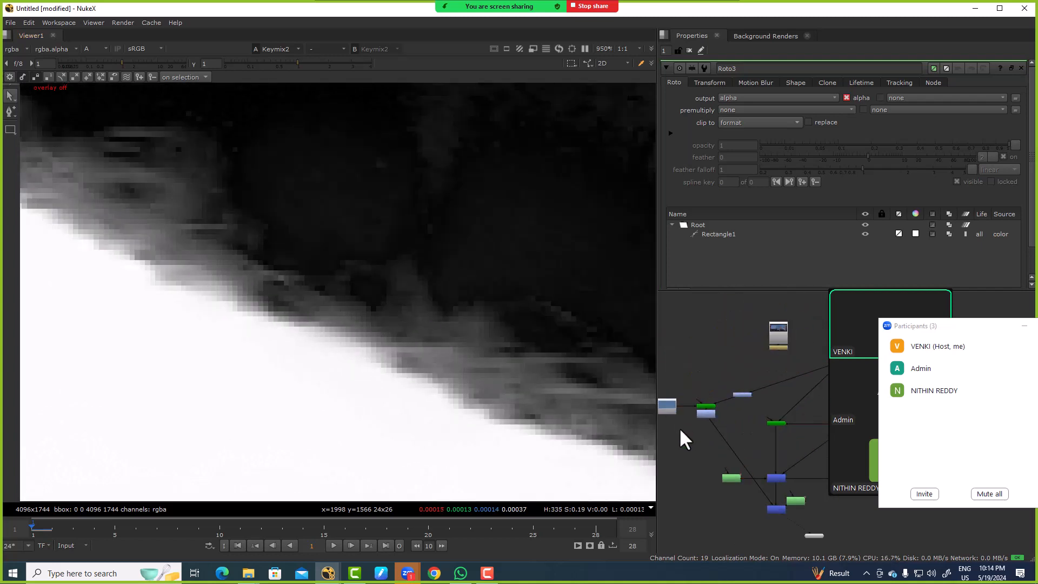
{"action": "key", "text": "Tab"}
{"action": "type", "text": "y"}
{"action": "type", "text": "tsv"}
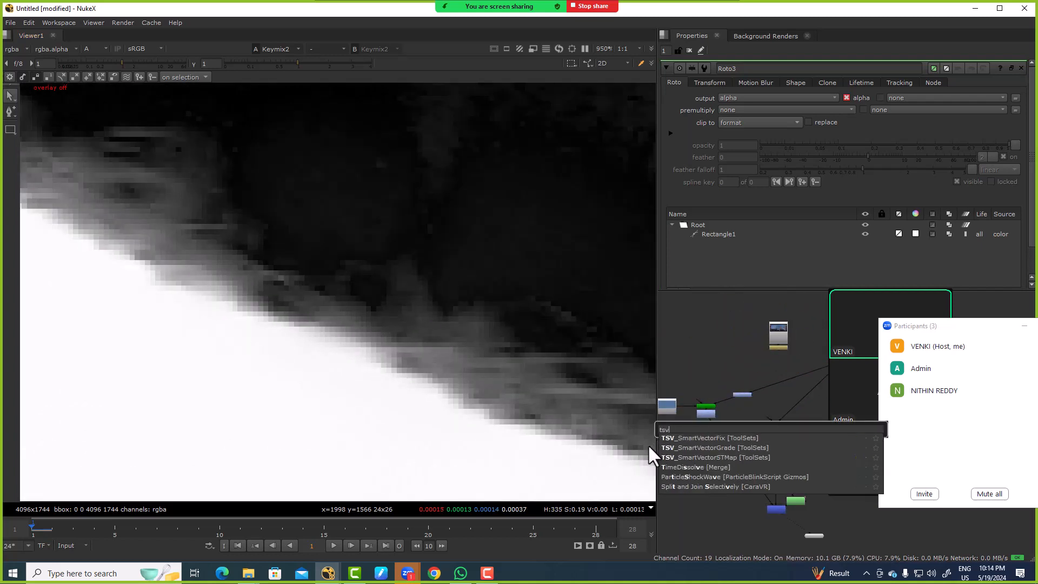
{"action": "key", "text": "BackSpace"}
{"action": "key", "text": "BackSpace"}
{"action": "key", "text": "BackSpace"}
{"action": "type", "text": "hsv"}
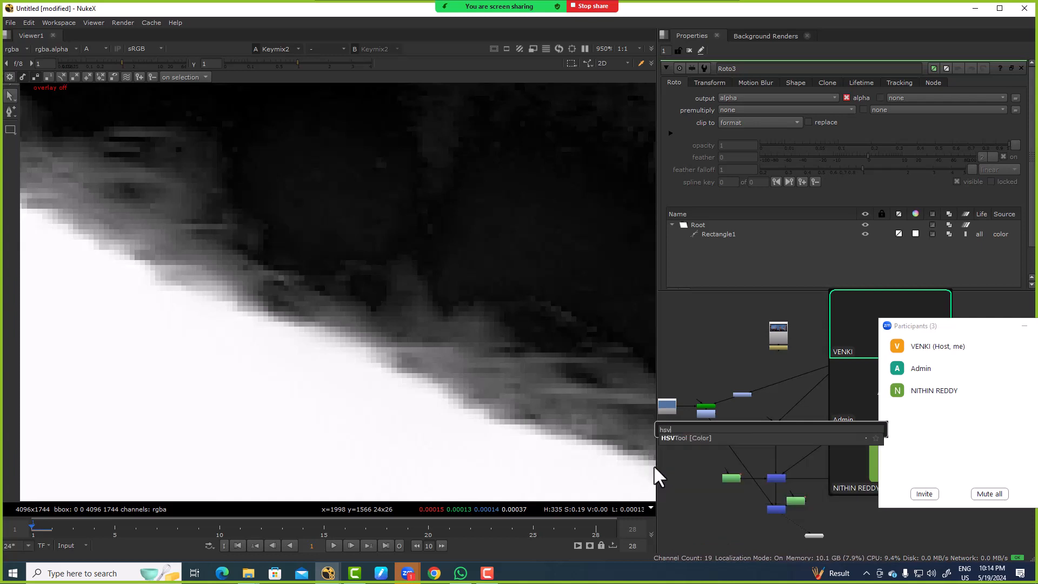
{"action": "left_click", "coordinate": [672, 437]}
Step: Connect HSVTool1 to the purple node beneath the plate's Read, place it clear of the keying branches, and view it
{"action": "left_click_drag", "start_coordinate": [683, 415], "coordinate": [695, 433]}
{"action": "middle_click_drag", "start_coordinate": [773, 366], "coordinate": [695, 434]}
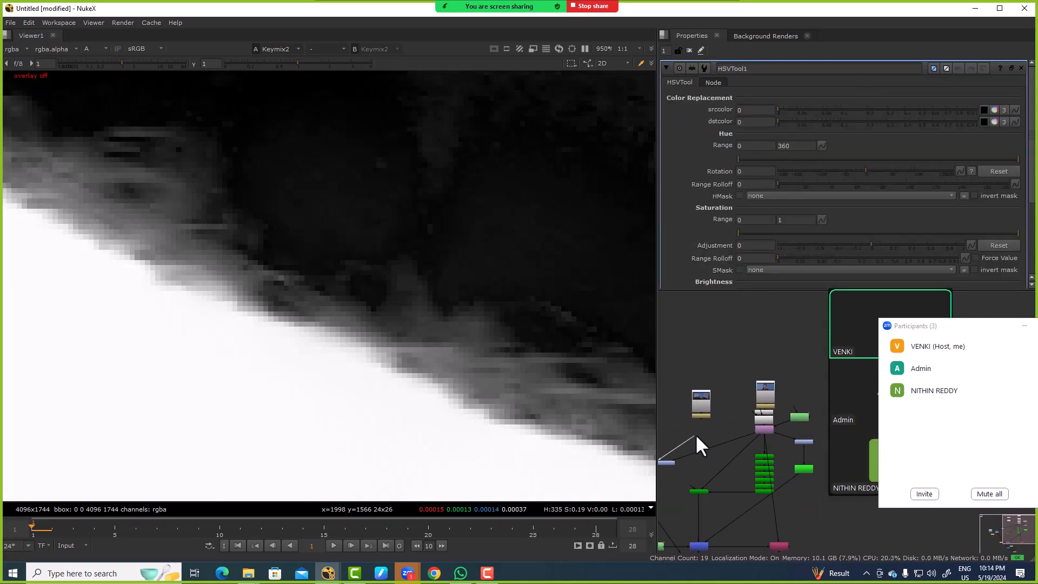
{"action": "left_click_drag", "start_coordinate": [695, 434], "coordinate": [768, 431]}
{"action": "scroll", "coordinate": [737, 449], "scroll_direction": "down", "scroll_amount": 4}
{"action": "scroll", "coordinate": [698, 465], "scroll_direction": "up", "scroll_amount": 2}
{"action": "middle_click_drag", "start_coordinate": [664, 480], "coordinate": [680, 443]}
{"action": "left_click_drag", "start_coordinate": [678, 443], "coordinate": [791, 472]}
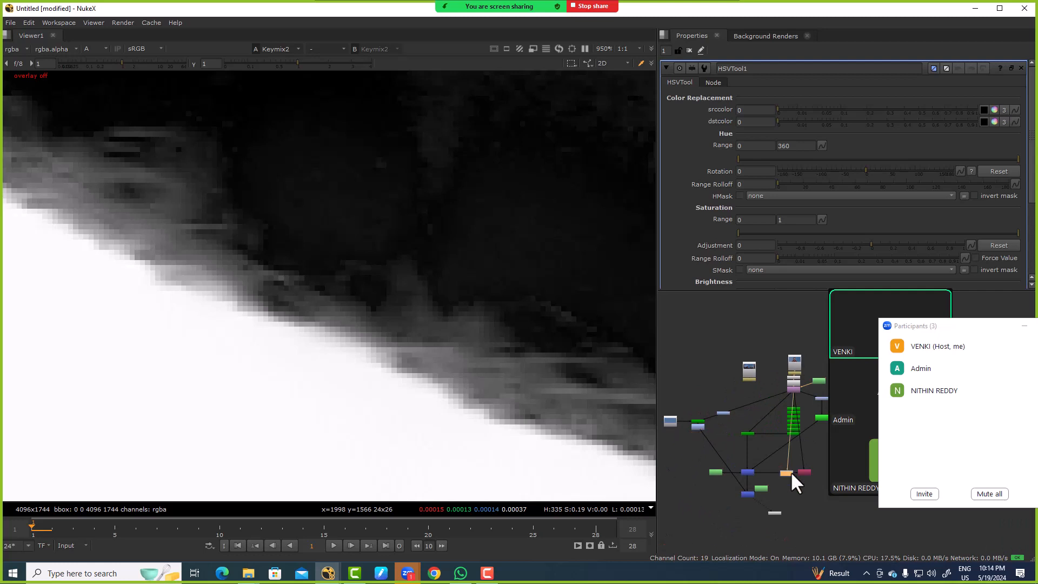
{"action": "middle_click_drag", "start_coordinate": [790, 471], "coordinate": [663, 456]}
{"action": "left_click_drag", "start_coordinate": [662, 456], "coordinate": [736, 459]}
{"action": "key", "text": "1"}
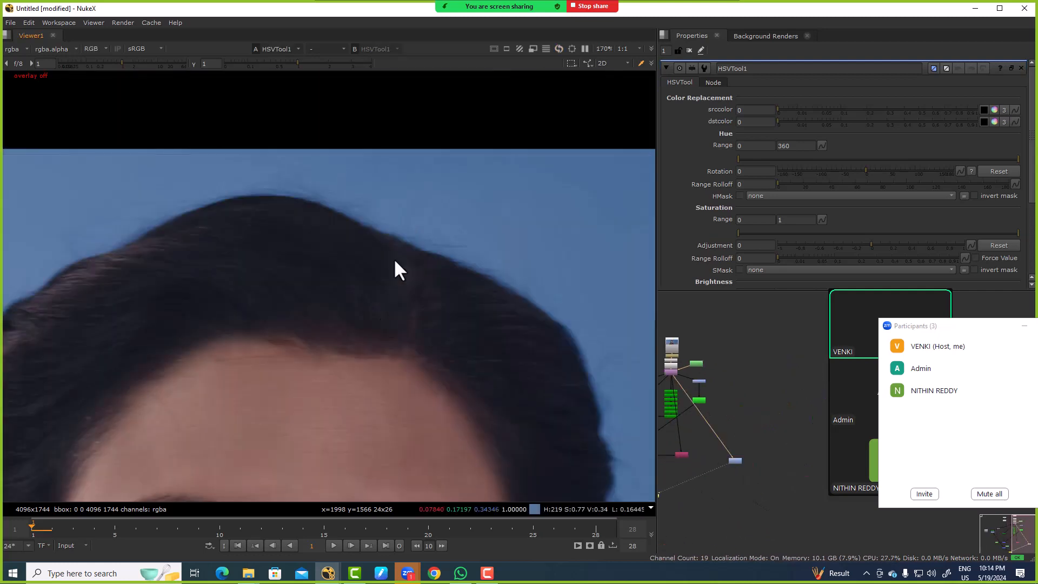
Step: Sample the blue screen above the hair as HSVTool1's srccolor, view the alpha, and try inverting the hue mask
{"action": "left_click", "coordinate": [983, 110]}
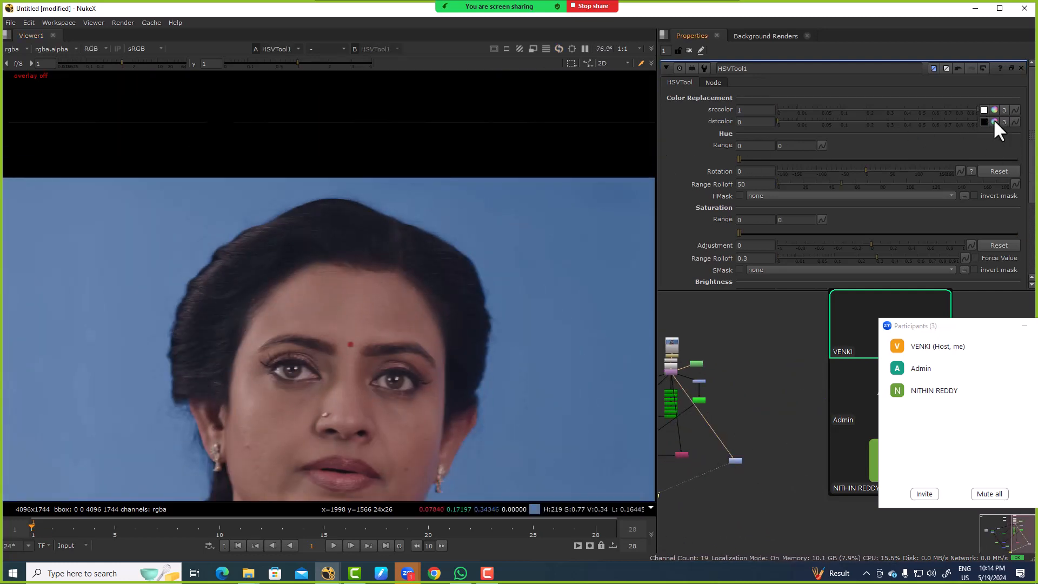
{"action": "scroll", "coordinate": [462, 212], "scroll_direction": "up", "scroll_amount": 5}
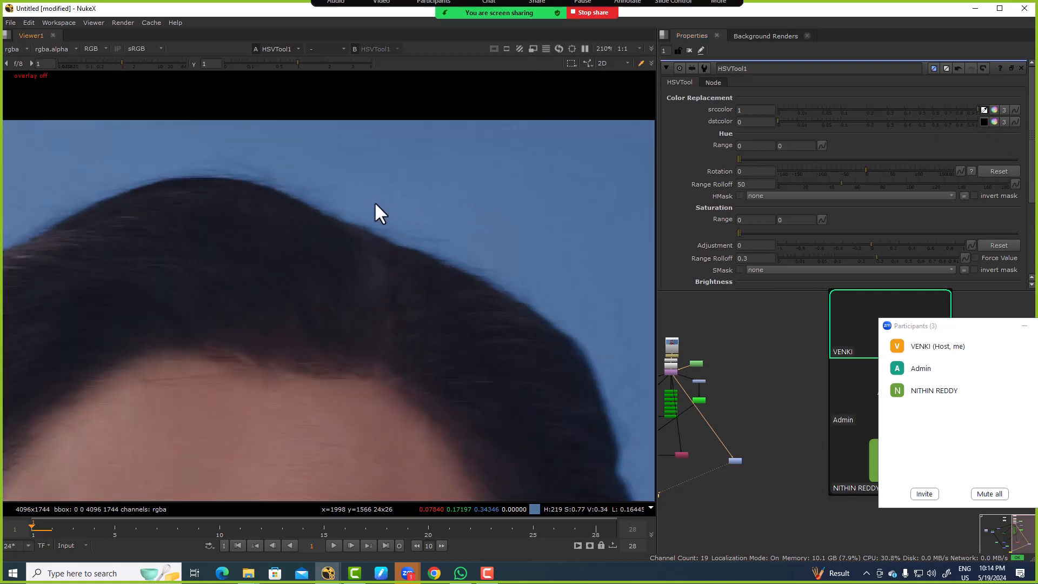
{"action": "left_click_drag", "start_coordinate": [333, 184], "coordinate": [452, 282], "text": "ctrl+shift"}
{"action": "key", "text": "a"}
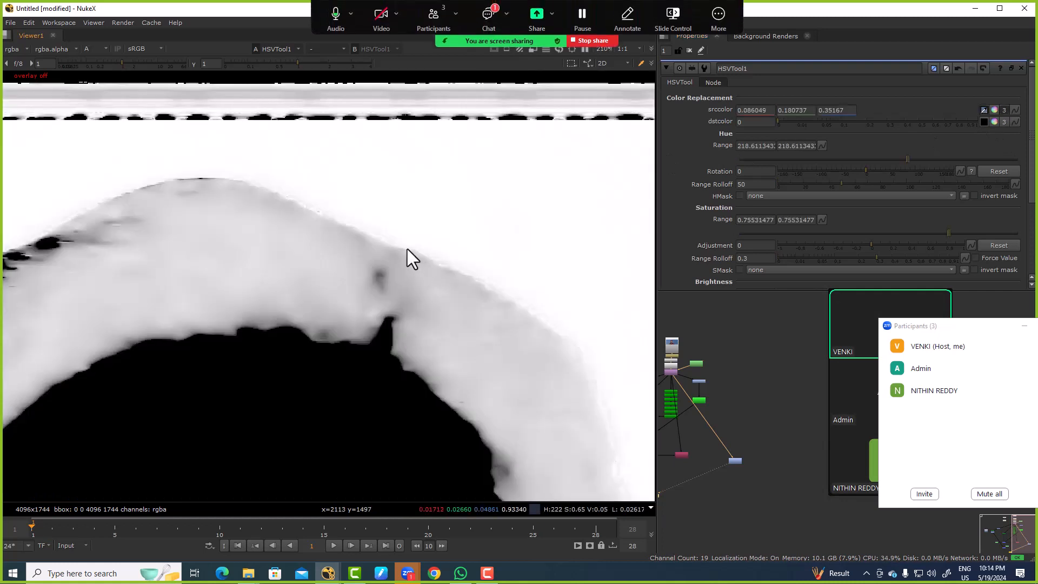
{"action": "left_click", "coordinate": [996, 195]}
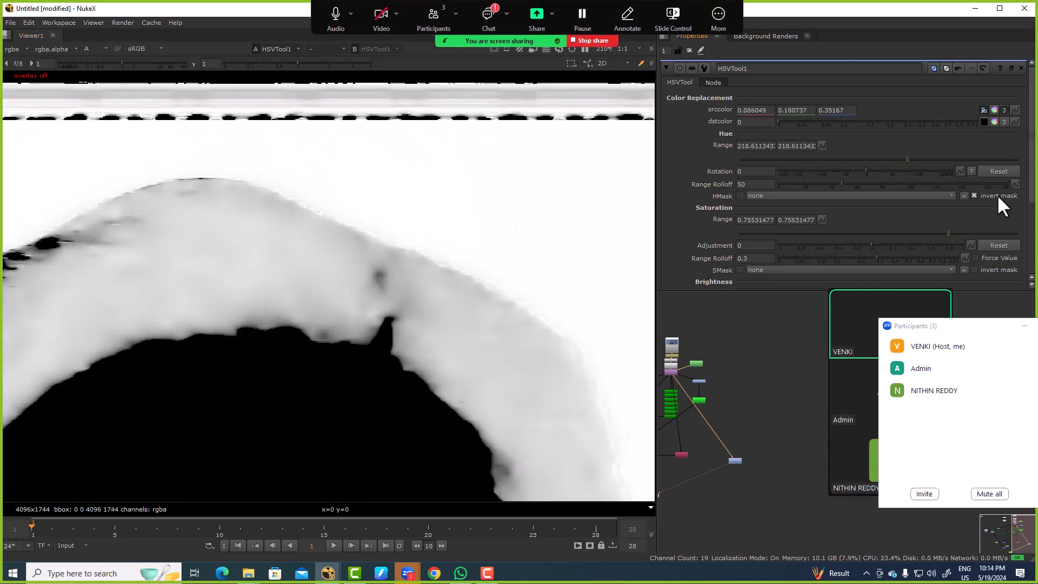
{"action": "left_click", "coordinate": [997, 193]}
Step: Match HSVTool1's dstcolor to black and set its hue range to about 268.94 to 345.13
{"action": "scroll", "coordinate": [756, 452], "scroll_direction": "up", "scroll_amount": 3}
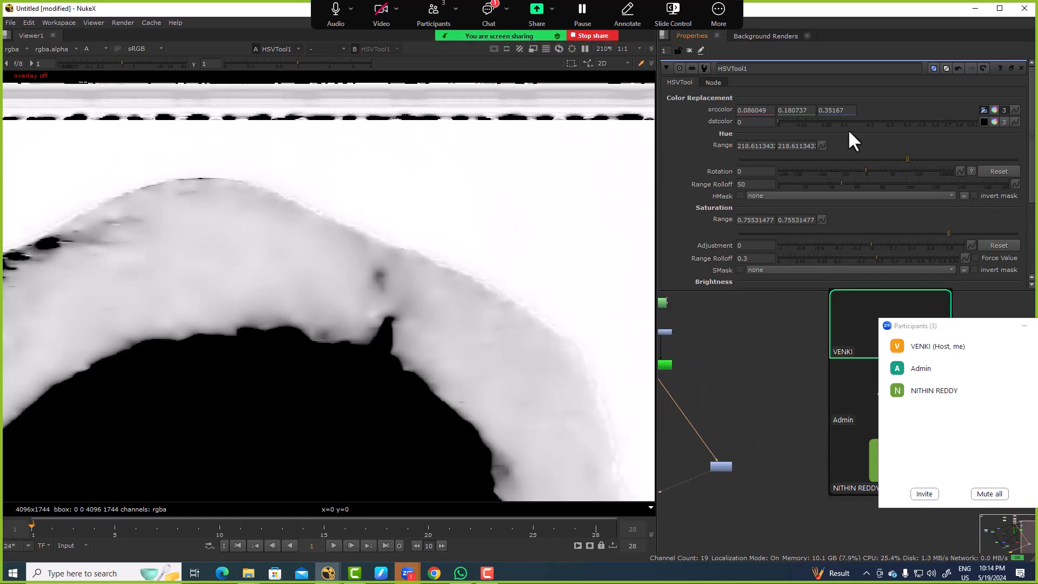
{"action": "mouse_move", "coordinate": [780, 120]}
{"action": "left_mouse_down"}
{"action": "mouse_move", "coordinate": [886, 135]}
{"action": "mouse_move", "coordinate": [778, 132]}
{"action": "left_mouse_up"}
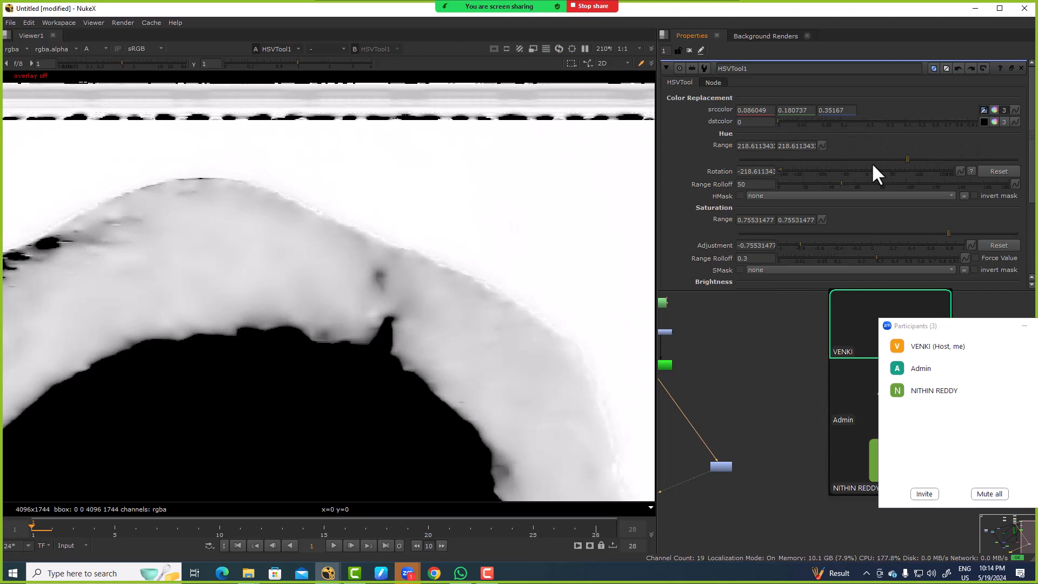
{"action": "left_click_drag", "start_coordinate": [904, 161], "coordinate": [797, 161]}
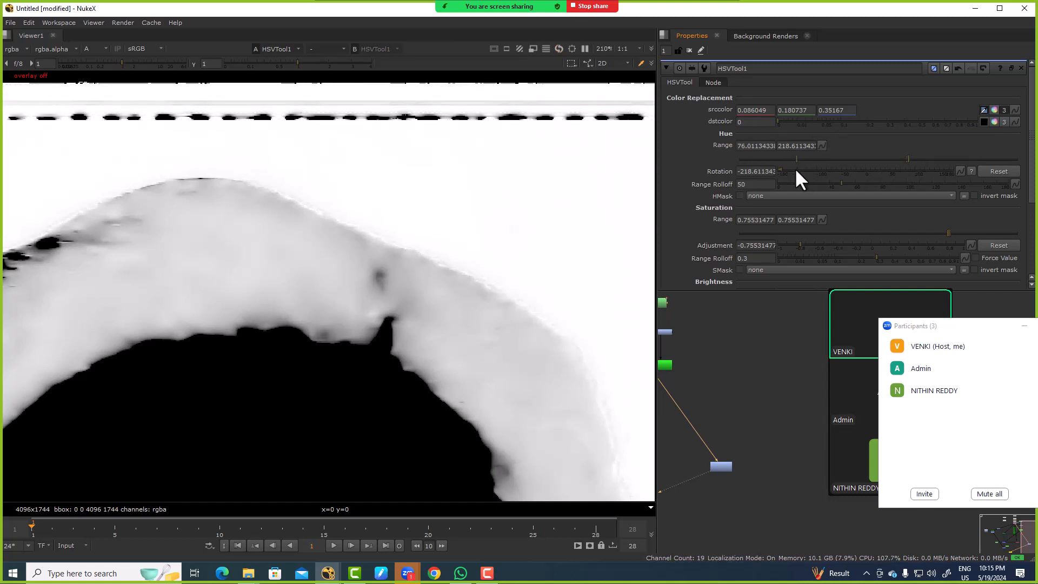
{"action": "left_click", "coordinate": [460, 575]}
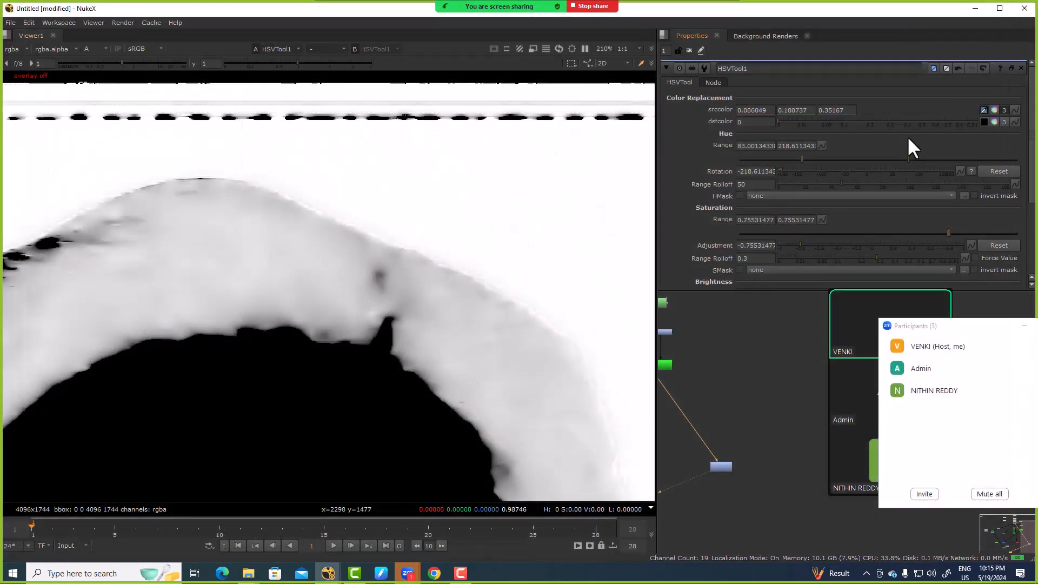
{"action": "left_click_drag", "start_coordinate": [910, 158], "coordinate": [947, 161]}
{"action": "left_click_drag", "start_coordinate": [801, 158], "coordinate": [1013, 155]}
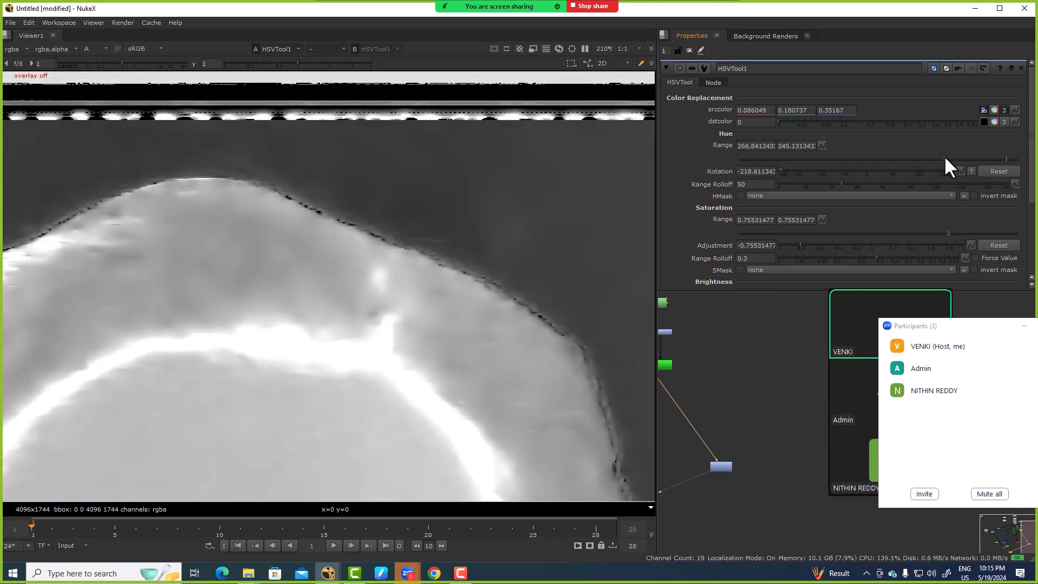
{"action": "mouse_move", "coordinate": [944, 155]}
{"action": "left_mouse_down"}
{"action": "mouse_move", "coordinate": [963, 158]}
{"action": "mouse_move", "coordinate": [946, 156]}
{"action": "left_mouse_up"}
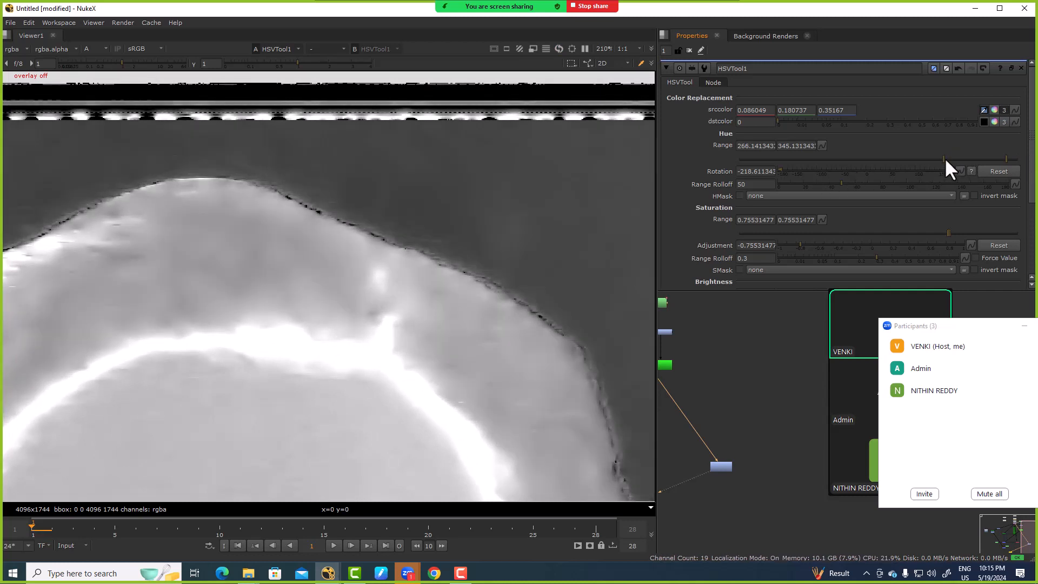
{"action": "left_click_drag", "start_coordinate": [945, 157], "coordinate": [949, 154]}
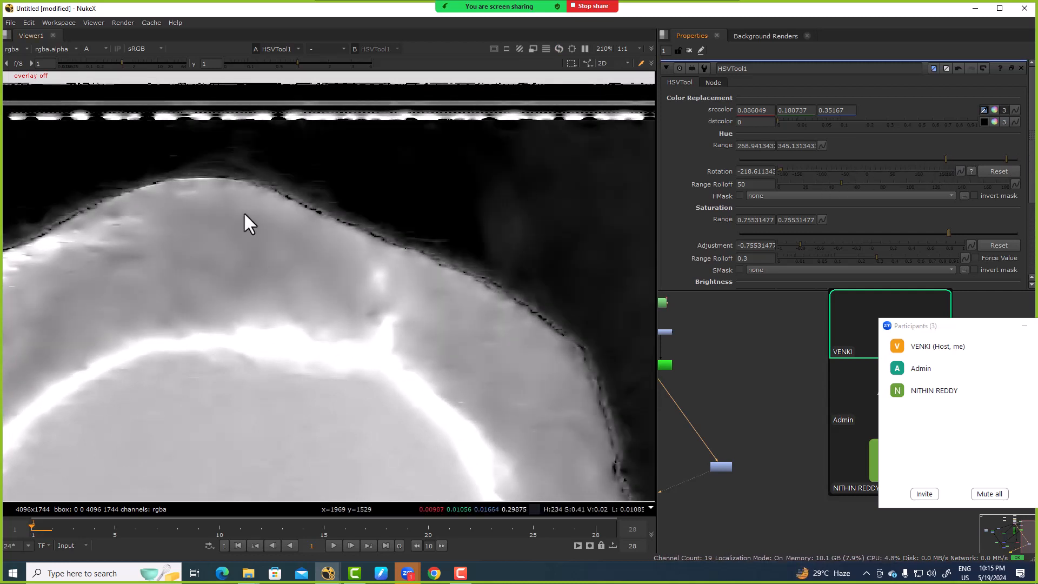
Step: Set HSVTool1's saturation adjustment to -0.14 and try lowering the minimum of its saturation range
{"action": "scroll", "coordinate": [247, 220], "scroll_direction": "up", "scroll_amount": 3}
{"action": "scroll", "coordinate": [408, 254], "scroll_direction": "up", "scroll_amount": 2}
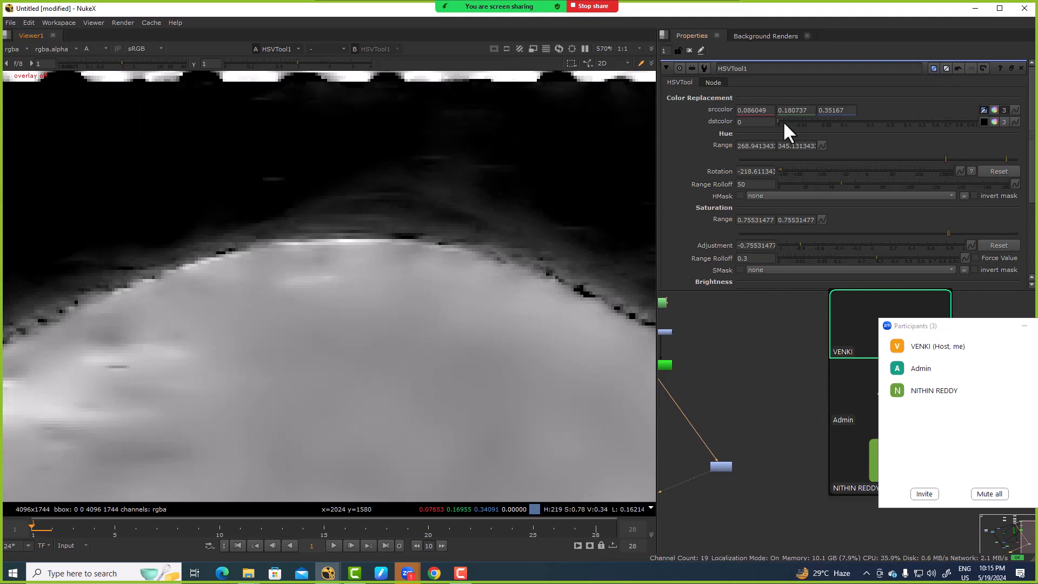
{"action": "left_click_drag", "start_coordinate": [784, 121], "coordinate": [774, 210]}
{"action": "left_click_drag", "start_coordinate": [796, 243], "coordinate": [858, 243]}
{"action": "left_click_drag", "start_coordinate": [948, 233], "coordinate": [937, 232]}
{"action": "key", "text": "ctrl+z"}
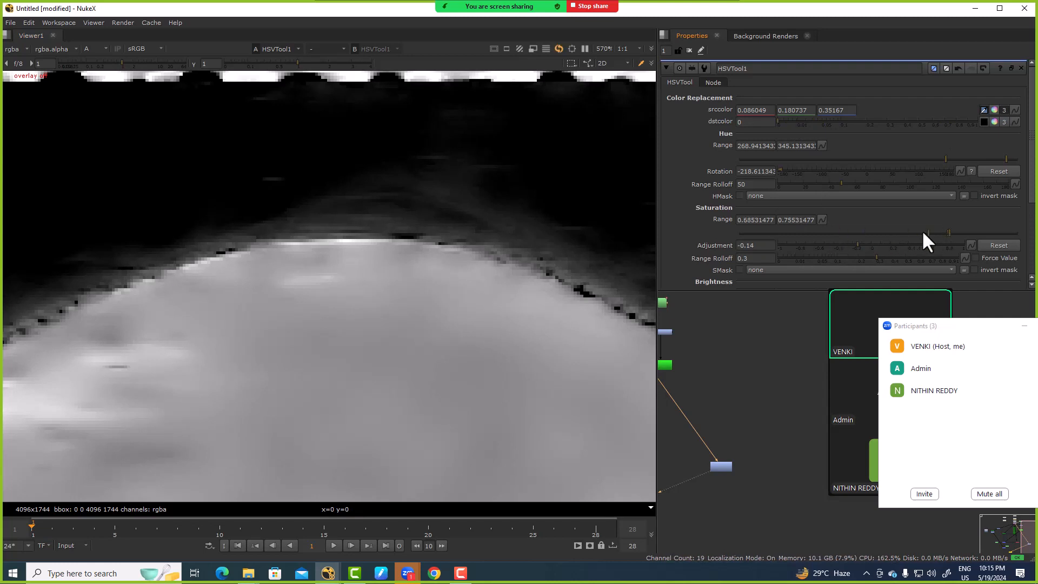
Step: Add a Grade node after HSVTool1 and set its channels to alpha
{"action": "scroll", "coordinate": [725, 470], "scroll_direction": "up", "scroll_amount": 3}
{"action": "left_click", "coordinate": [715, 464]}
{"action": "key", "text": "g"}
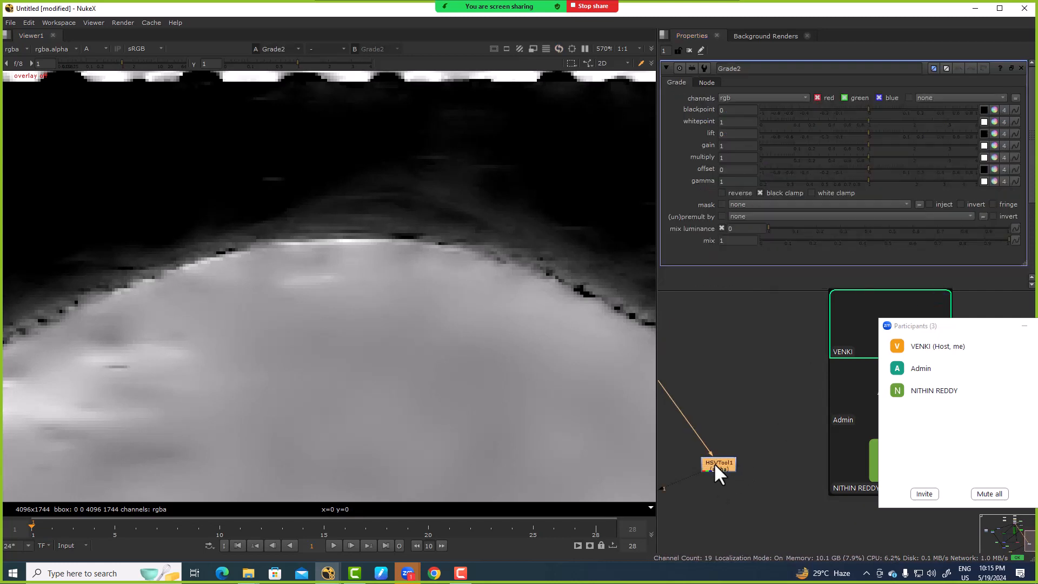
{"action": "left_click", "coordinate": [755, 97]}
{"action": "left_click", "coordinate": [746, 154]}
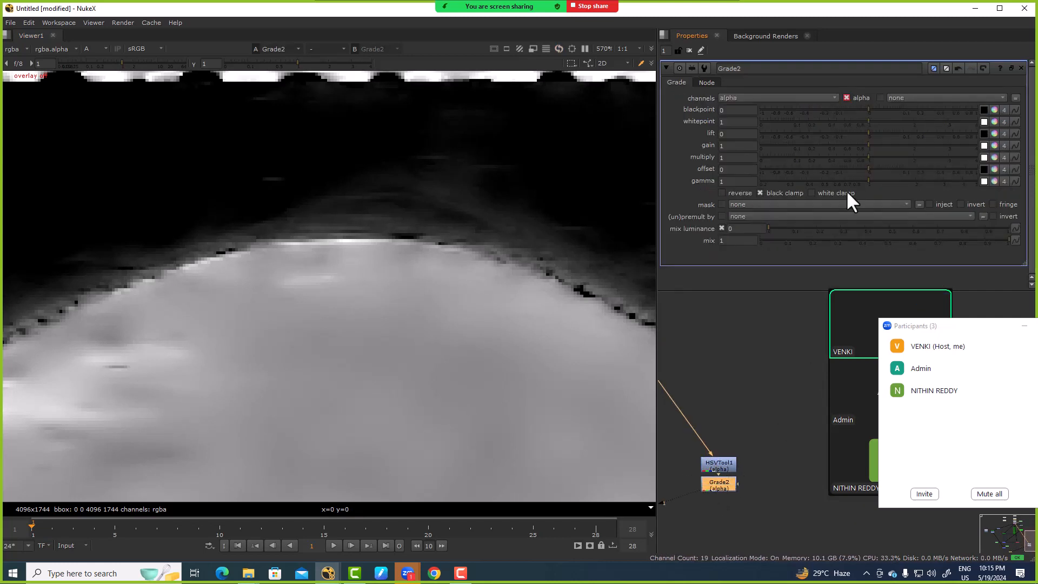
Step: Set Grade2's whitepoint to 0.38 and gamma to 0.9 with white clamp enabled, checking the hair edge up close
{"action": "left_click_drag", "start_coordinate": [868, 121], "coordinate": [827, 121]}
{"action": "left_click_drag", "start_coordinate": [867, 180], "coordinate": [862, 180]}
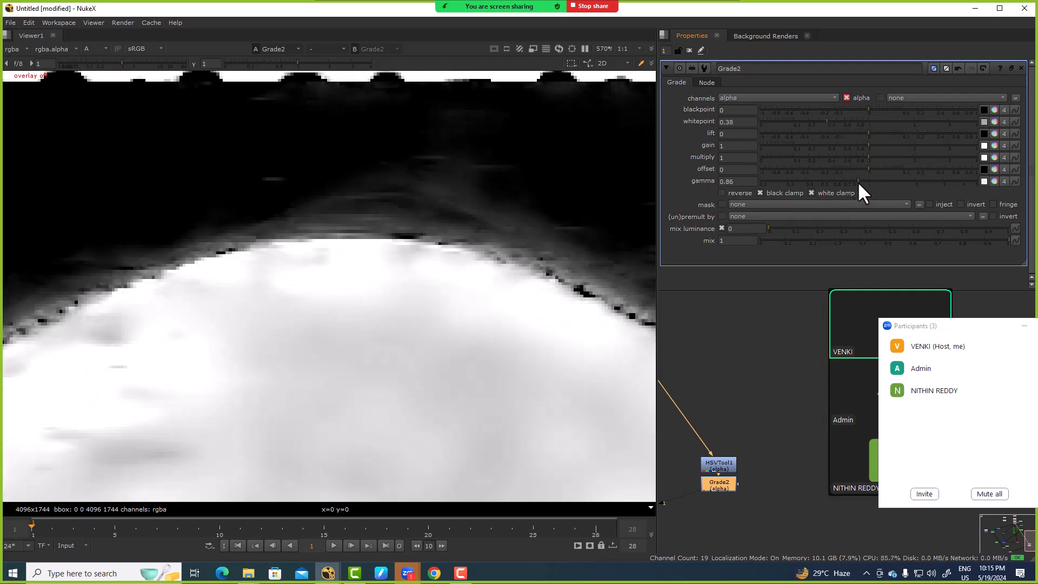
{"action": "scroll", "coordinate": [451, 284], "scroll_direction": "down", "scroll_amount": 3}
{"action": "scroll", "coordinate": [443, 228], "scroll_direction": "up", "scroll_amount": 3}
{"action": "left_click_drag", "start_coordinate": [331, 167], "coordinate": [592, 348]}
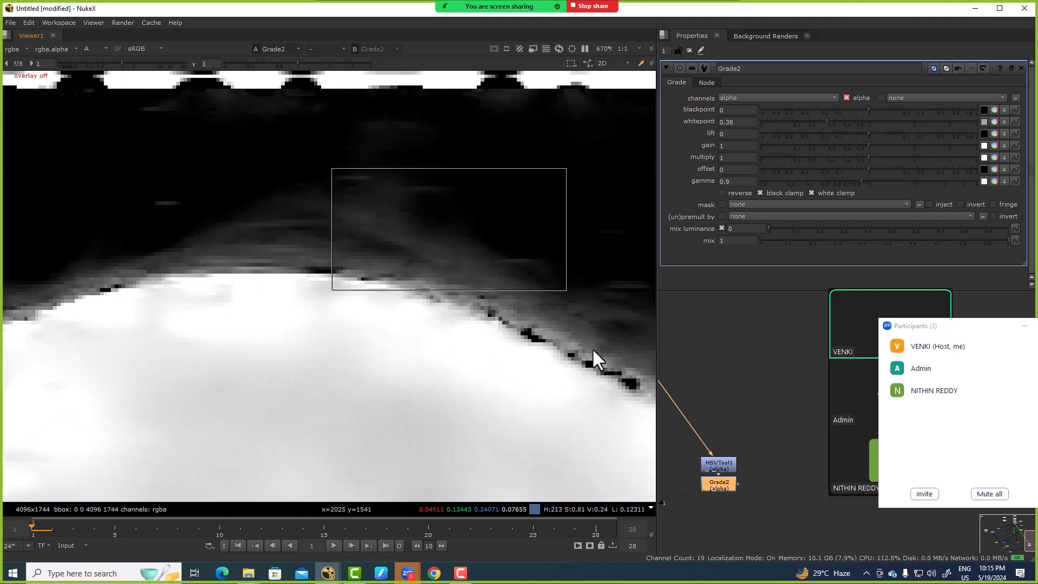
Step: View Keymix2's alpha and examine the combined matte around the top of the head and hair edges
{"action": "scroll", "coordinate": [601, 378], "scroll_direction": "down", "scroll_amount": 4}
{"action": "middle_click_drag", "start_coordinate": [685, 407], "coordinate": [750, 375]}
{"action": "scroll", "coordinate": [667, 368], "scroll_direction": "down", "scroll_amount": 4}
{"action": "scroll", "coordinate": [690, 399], "scroll_direction": "up", "scroll_amount": 4}
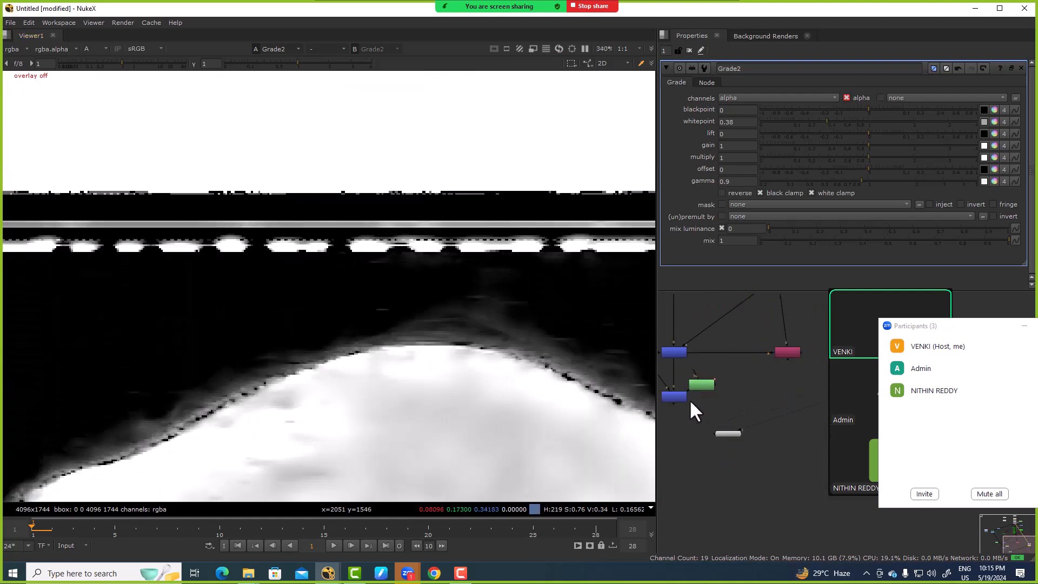
{"action": "left_click", "coordinate": [668, 394]}
{"action": "key", "text": "1"}
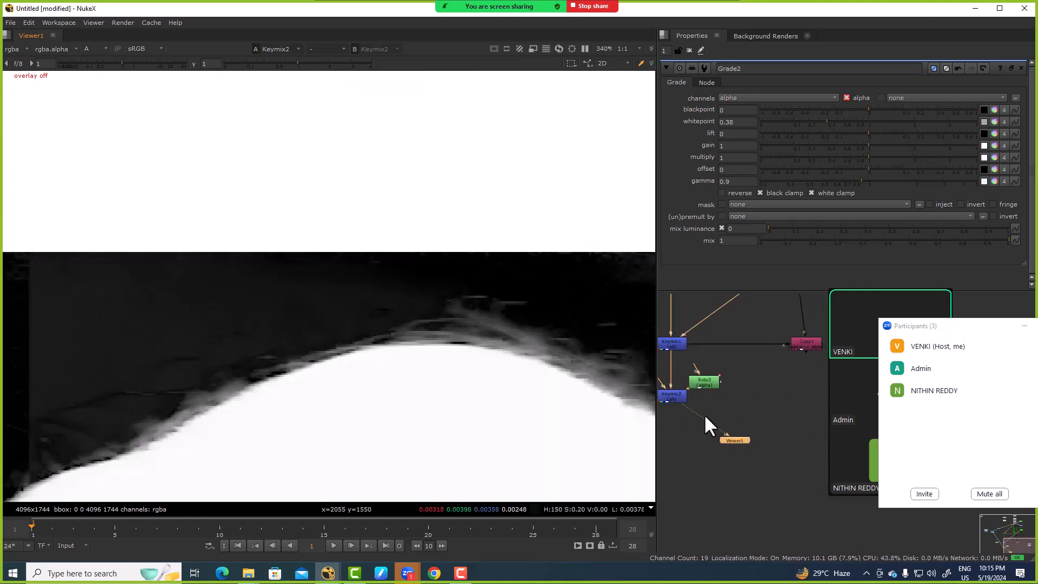
{"action": "key", "text": "f"}
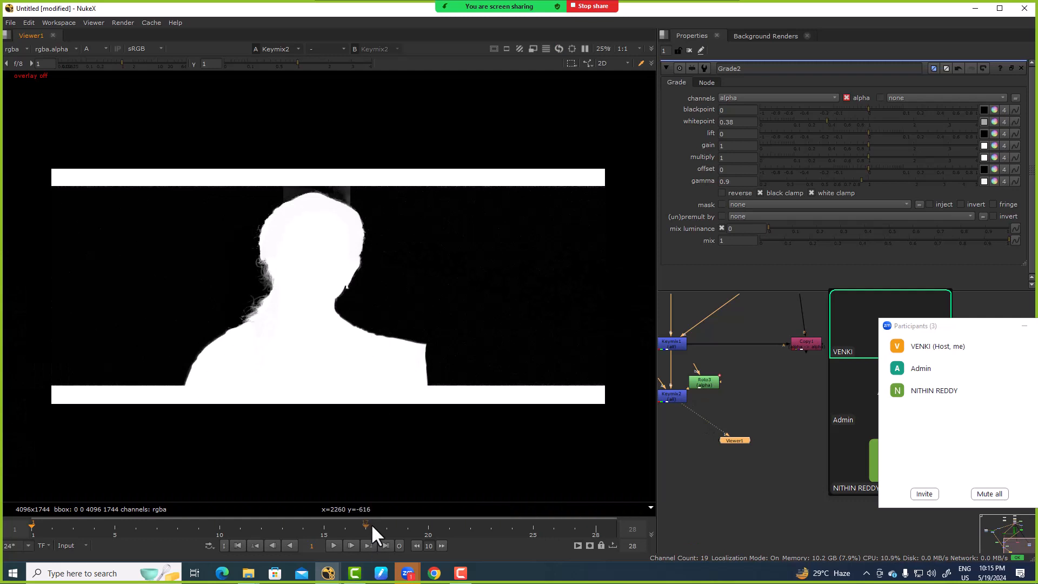
{"action": "scroll", "coordinate": [419, 232], "scroll_direction": "up", "scroll_amount": 3}
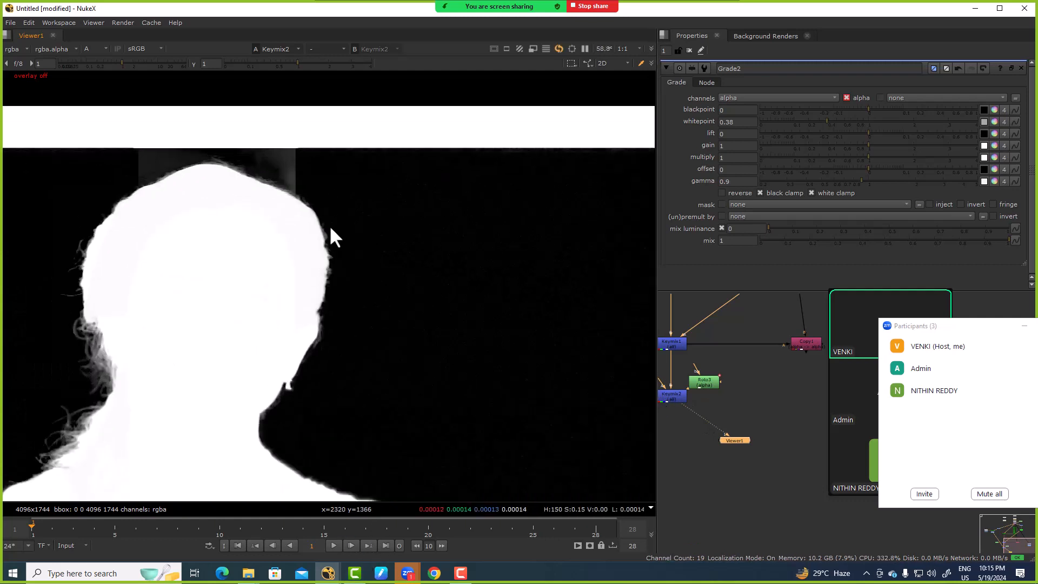
Step: Add a Keyer node in the open space above the HSVTool1 and Grade2 pair
{"action": "middle_click_drag", "start_coordinate": [781, 388], "coordinate": [795, 407]}
{"action": "scroll", "coordinate": [732, 416], "scroll_direction": "down", "scroll_amount": 3}
{"action": "middle_click_drag", "start_coordinate": [726, 379], "coordinate": [803, 432]}
{"action": "scroll", "coordinate": [744, 375], "scroll_direction": "up", "scroll_amount": 5}
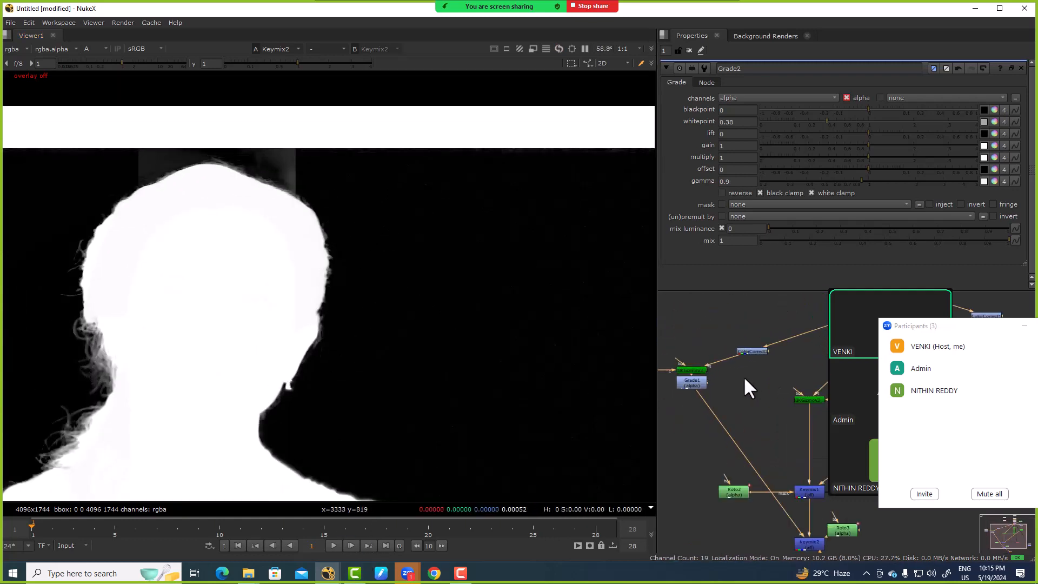
{"action": "scroll", "coordinate": [752, 411], "scroll_direction": "down", "scroll_amount": 3}
{"action": "middle_click_drag", "start_coordinate": [752, 411], "coordinate": [641, 400]}
{"action": "middle_click_drag", "start_coordinate": [784, 405], "coordinate": [698, 397]}
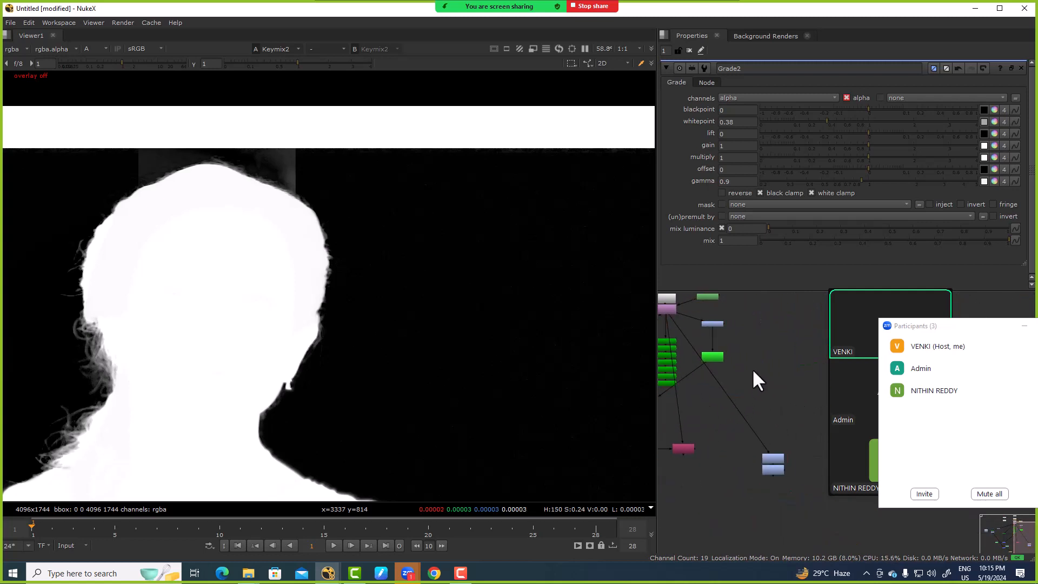
{"action": "key", "text": "Tab"}
{"action": "type", "text": "ke"}
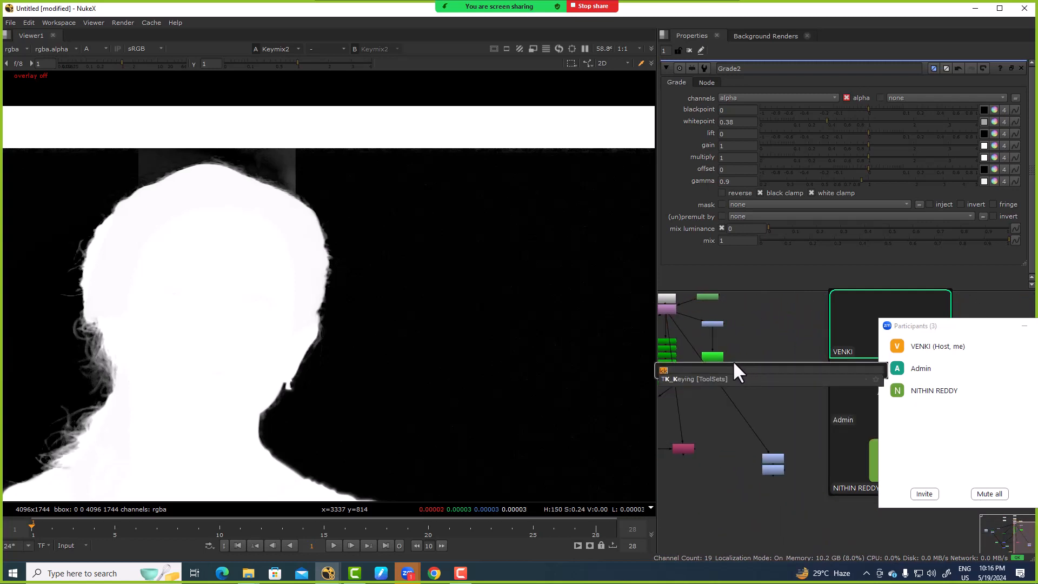
{"action": "type", "text": "yer [Keyer"}
{"action": "left_click", "coordinate": [709, 378]}
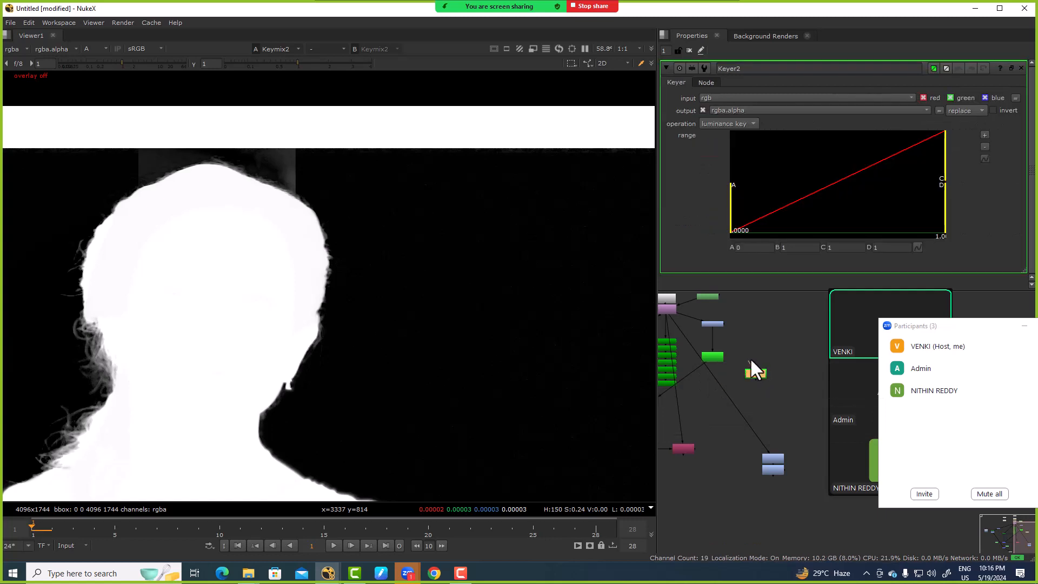
Step: Connect Keyer2 to the purple node beneath the plate's Read, view it, and set its operation to blue keyer
{"action": "left_click_drag", "start_coordinate": [752, 360], "coordinate": [666, 309]}
{"action": "key", "text": "1"}
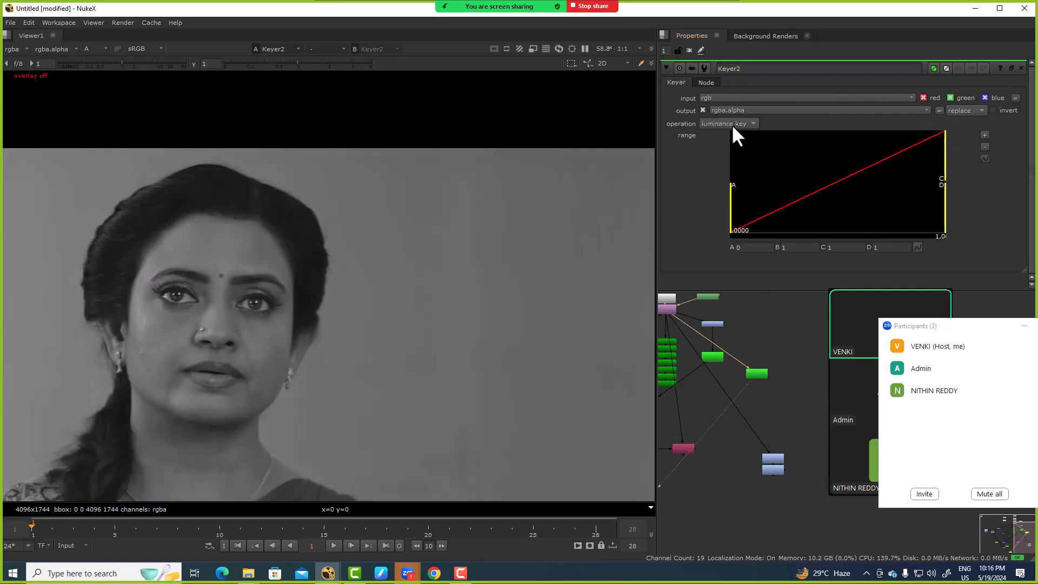
{"action": "left_click", "coordinate": [728, 123]}
{"action": "left_click", "coordinate": [741, 77]}
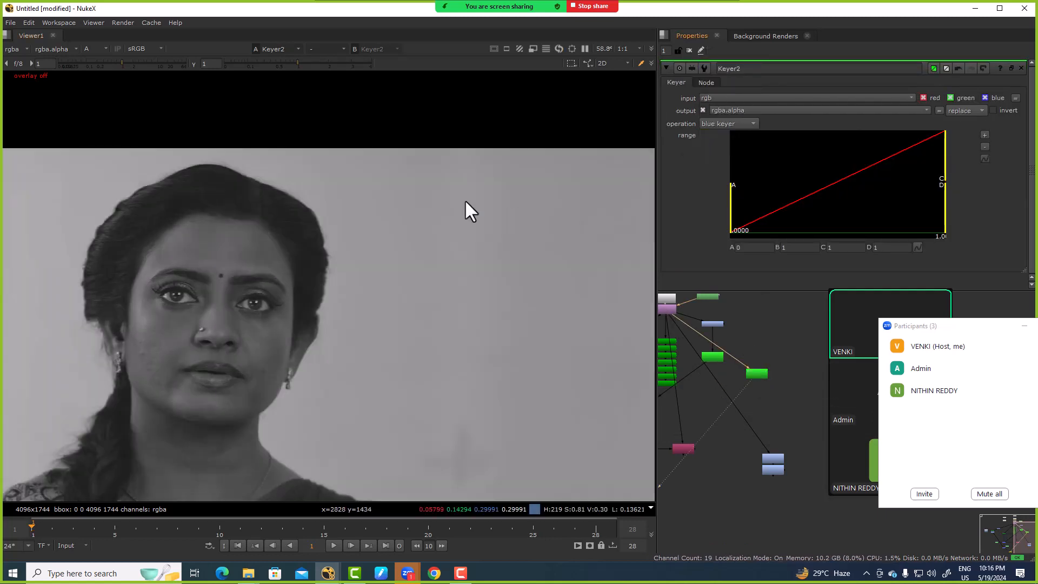
{"action": "key", "text": "a"}
{"action": "key", "text": "a"}
Step: Invert Keyer2's output matte and inspect the hair edge beside the face
{"action": "scroll", "coordinate": [405, 276], "scroll_direction": "up", "scroll_amount": 7}
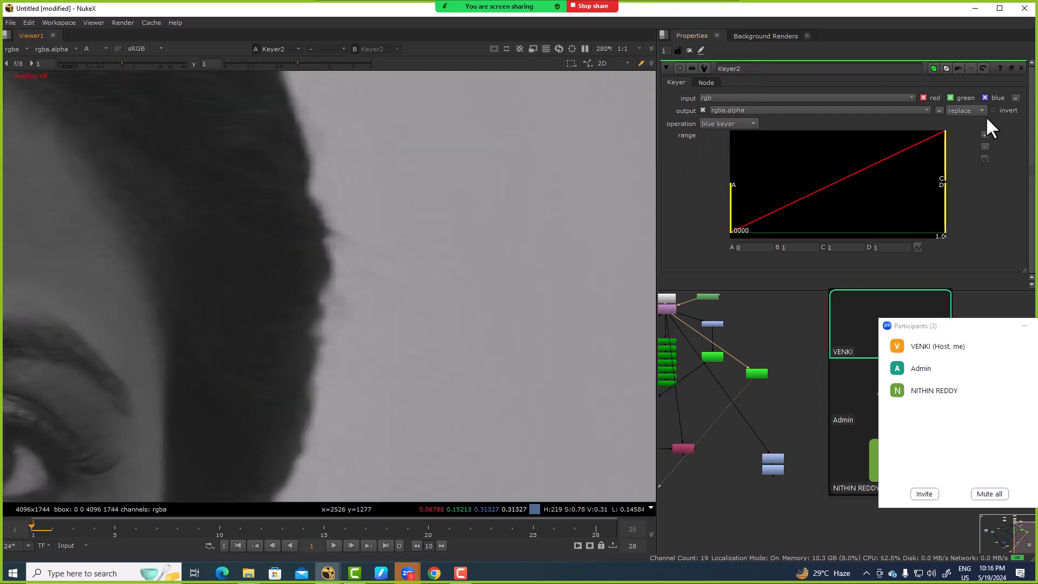
{"action": "left_click", "coordinate": [994, 110]}
{"action": "scroll", "coordinate": [284, 260], "scroll_direction": "down", "scroll_amount": 8}
{"action": "scroll", "coordinate": [408, 241], "scroll_direction": "up", "scroll_amount": 5}
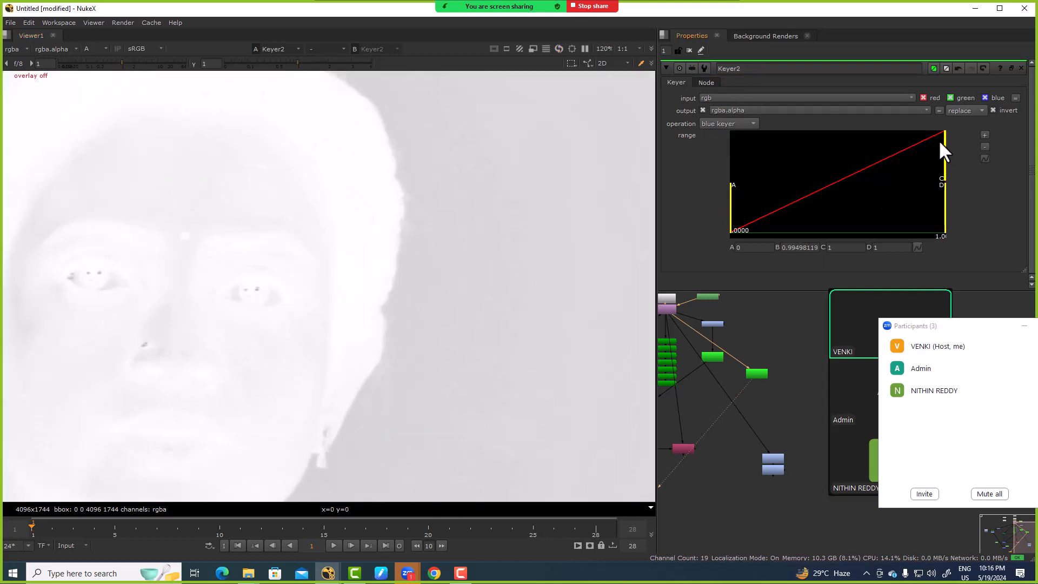
Step: Narrow Keyer2's range to A about 0.062 and B about 0.343 to separate the hair strands from the backdrop
{"action": "left_click_drag", "start_coordinate": [939, 140], "coordinate": [851, 145]}
{"action": "left_click_drag", "start_coordinate": [726, 184], "coordinate": [785, 192]}
{"action": "left_click_drag", "start_coordinate": [851, 135], "coordinate": [850, 137]}
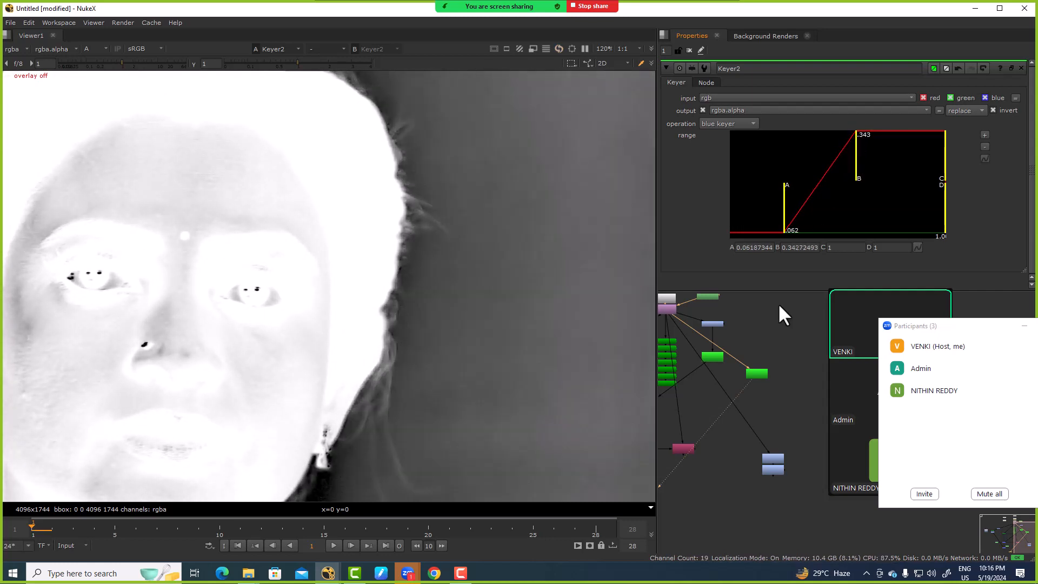
Step: Insert a ColorCorrect node on the connection feeding Keyer2
{"action": "scroll", "coordinate": [776, 319], "scroll_direction": "up", "scroll_amount": 3}
{"action": "key", "text": "c"}
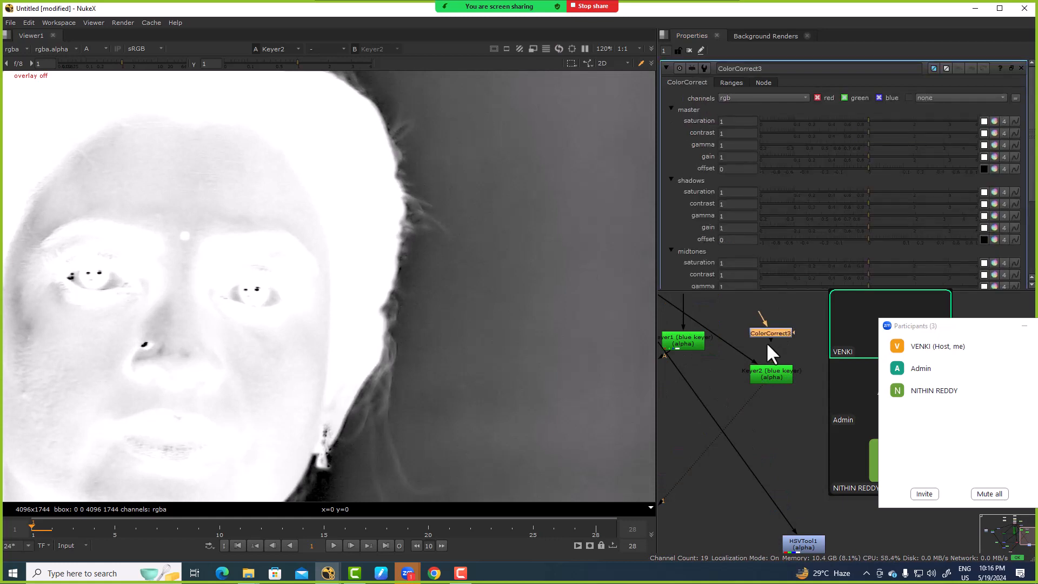
{"action": "left_click", "coordinate": [762, 341]}
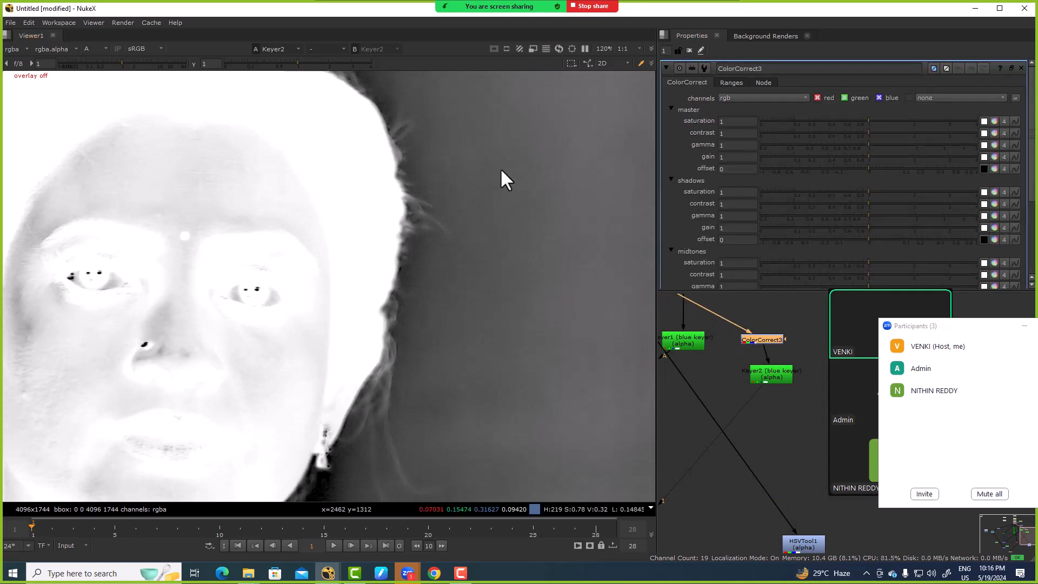
Step: Set ColorCorrect3's master saturation to 1.11 while judging the hair strands and backdrop in Keyer2's matte
{"action": "left_click", "coordinate": [740, 120]}
{"action": "key", "text": "Up"}
{"action": "key", "text": "Down"}
{"action": "key", "text": "Up"}
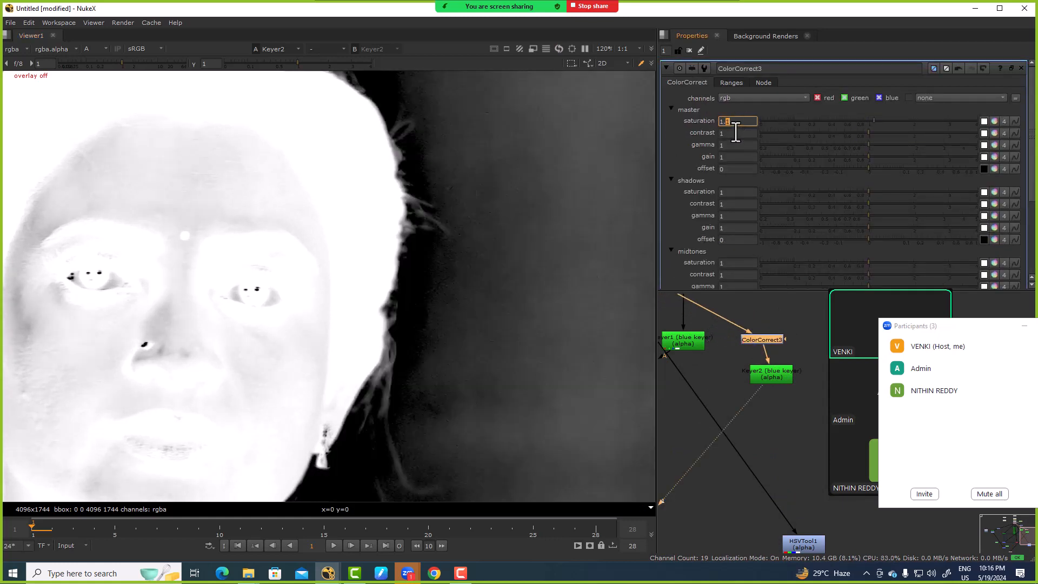
{"action": "key", "text": "Right"}
{"action": "key", "text": "Up"}
{"action": "key", "text": "Up"}
{"action": "key", "text": "Up"}
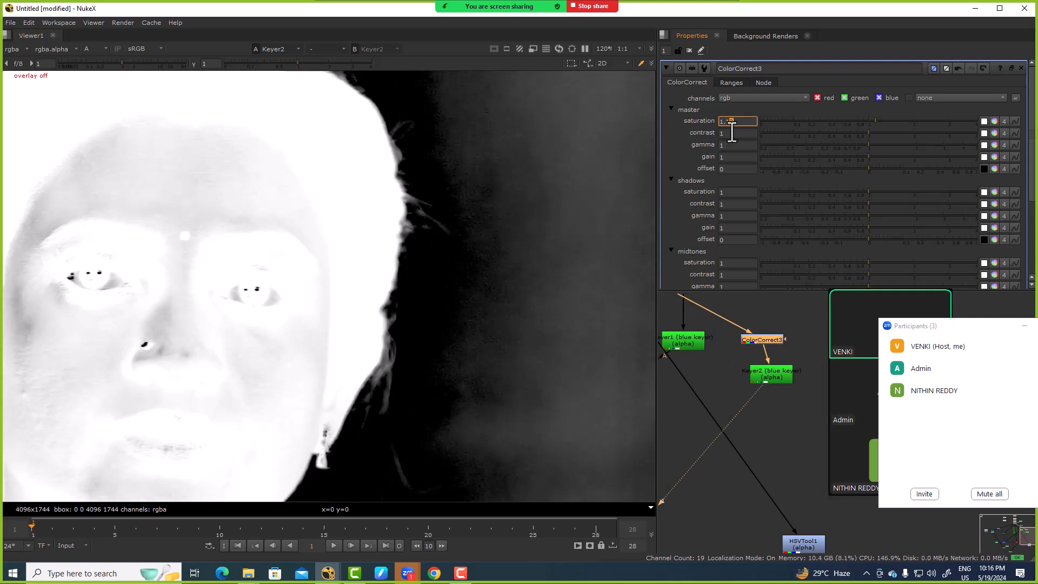
{"action": "key", "text": "Down"}
{"action": "key", "text": "Down"}
{"action": "key", "text": "Down"}
{"action": "key", "text": "Down"}
{"action": "key", "text": "Down"}
{"action": "key", "text": "Down"}
{"action": "key", "text": "Down"}
{"action": "key", "text": "Down"}
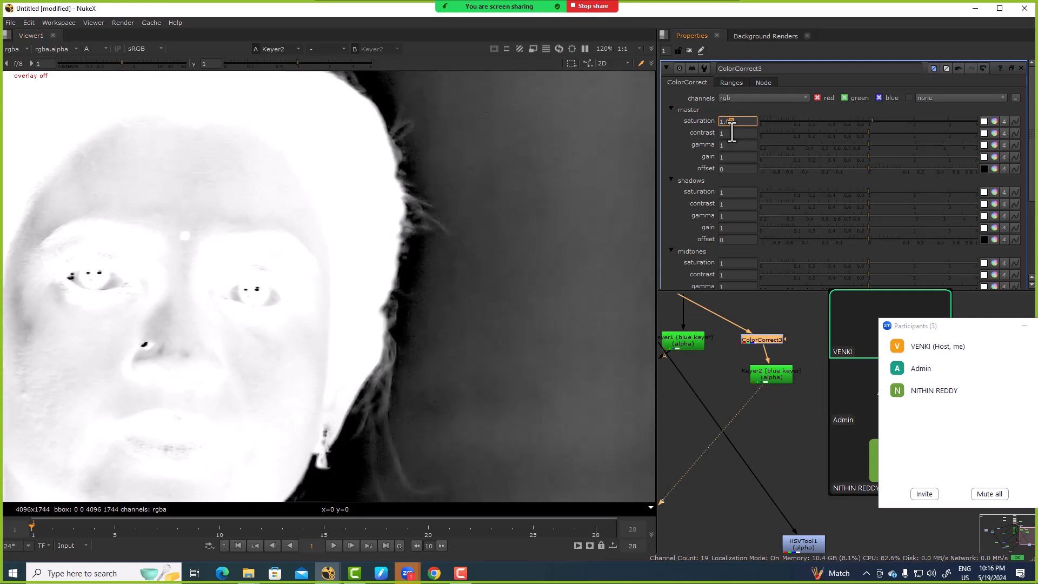
{"action": "key", "text": "Up"}
{"action": "key", "text": "Up"}
{"action": "key", "text": "Up"}
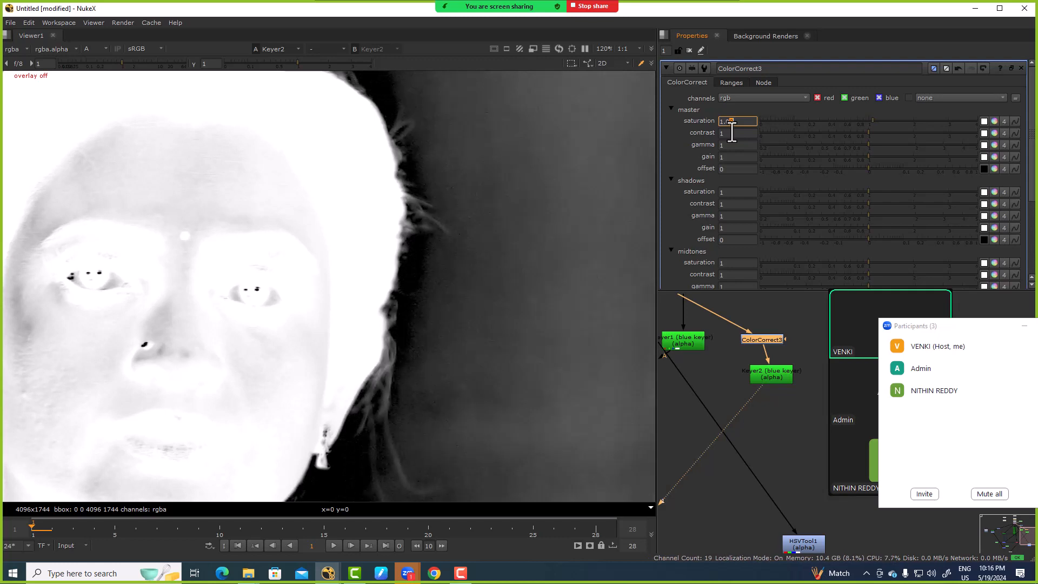
{"action": "key", "text": "Up"}
{"action": "key", "text": "Up"}
{"action": "key", "text": "Up"}
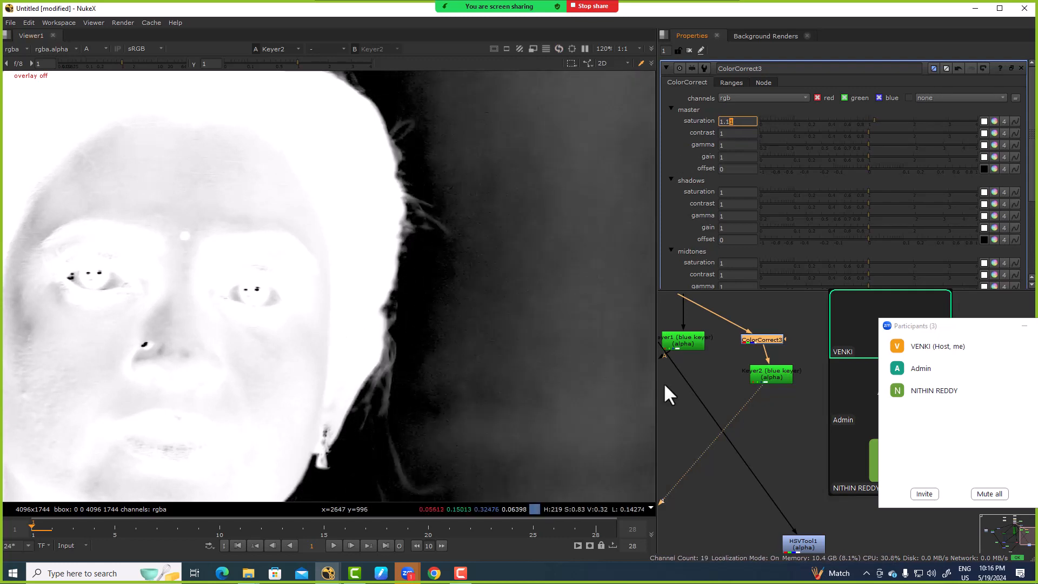
Step: View Keymix2 and reroute its keyer matte input to Keyer2's output
{"action": "scroll", "coordinate": [697, 411], "scroll_direction": "down", "scroll_amount": 5}
{"action": "middle_click_drag", "start_coordinate": [718, 414], "coordinate": [751, 374]}
{"action": "scroll", "coordinate": [679, 387], "scroll_direction": "up", "scroll_amount": 5}
{"action": "middle_click_drag", "start_coordinate": [680, 388], "coordinate": [724, 368]}
{"action": "left_click", "coordinate": [715, 356]}
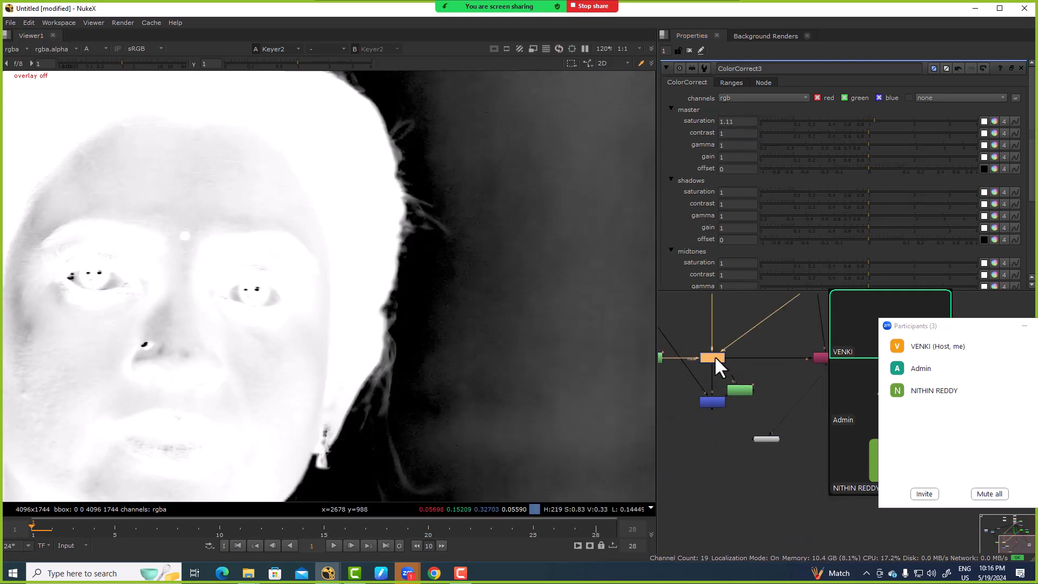
{"action": "key", "text": "1"}
{"action": "left_click", "coordinate": [714, 402]}
{"action": "key", "text": "1"}
{"action": "scroll", "coordinate": [708, 384], "scroll_direction": "down", "scroll_amount": 3}
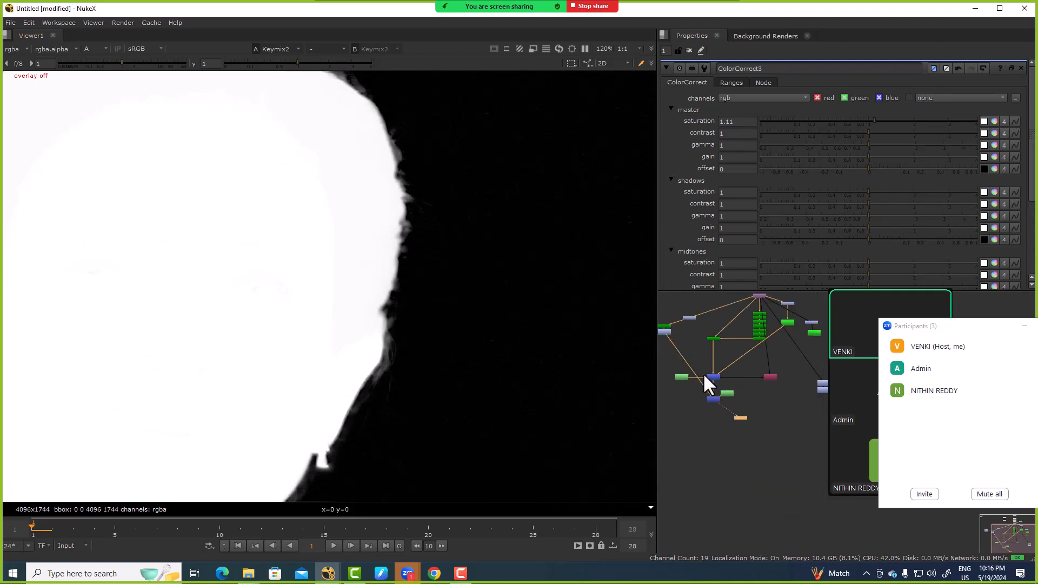
{"action": "left_click_drag", "start_coordinate": [667, 337], "coordinate": [819, 332]}
{"action": "scroll", "coordinate": [709, 402], "scroll_direction": "up", "scroll_amount": 3}
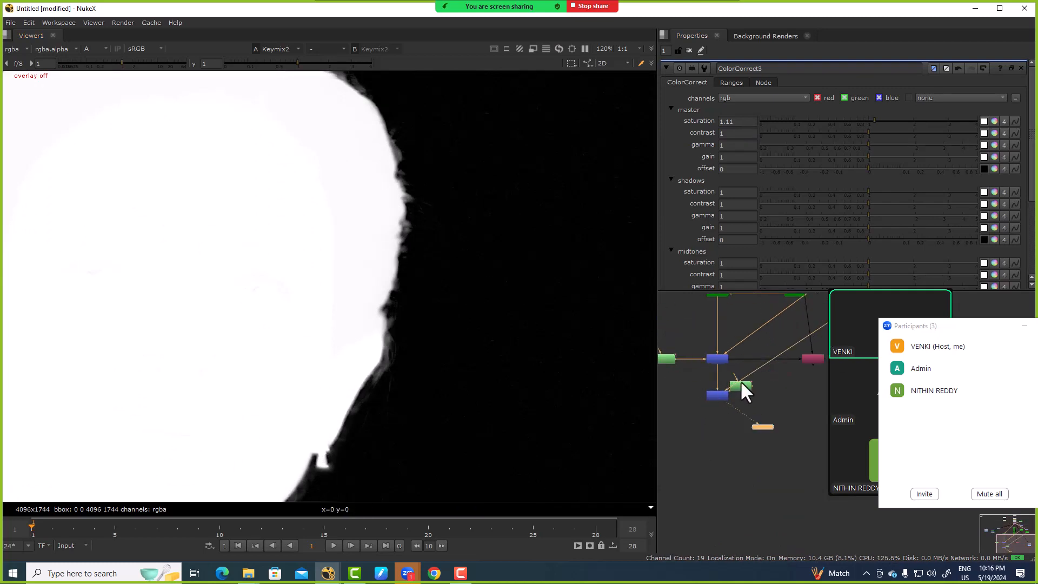
Step: Move Roto3 slightly away from Keymix2, open its properties, and delete the Rectangle1 shape
{"action": "left_click_drag", "start_coordinate": [747, 385], "coordinate": [769, 389]}
{"action": "double_click", "coordinate": [766, 390]}
{"action": "scroll", "coordinate": [476, 300], "scroll_direction": "down", "scroll_amount": 3}
{"action": "key", "text": "o"}
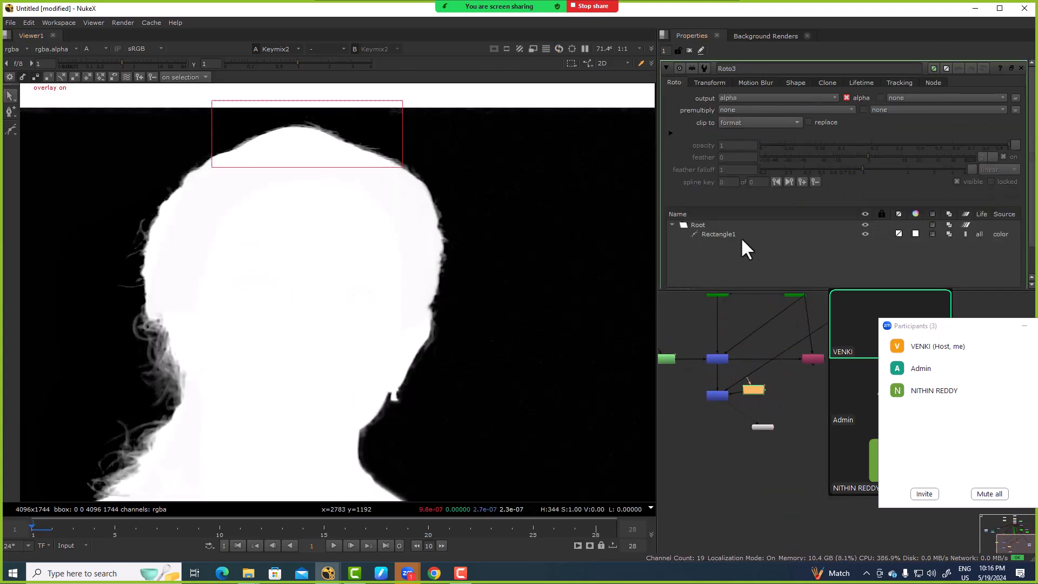
{"action": "left_click", "coordinate": [733, 233]}
{"action": "key", "text": "Delete"}
Step: Draw a closed B-Spline in Roto3 around the earring-side hair edge, from the upper head down to the neck
{"action": "right_click", "coordinate": [9, 129]}
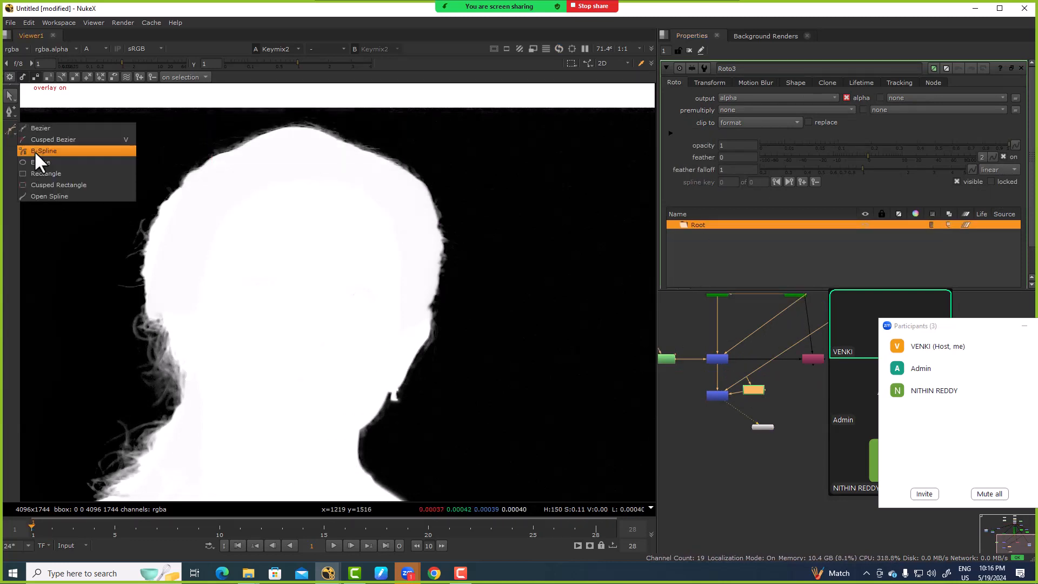
{"action": "left_click", "coordinate": [34, 153]}
{"action": "left_click", "coordinate": [394, 179]}
{"action": "left_click", "coordinate": [385, 153]}
{"action": "left_click", "coordinate": [416, 147]}
{"action": "left_click", "coordinate": [429, 169]}
{"action": "left_click", "coordinate": [455, 211]}
{"action": "left_click", "coordinate": [457, 242]}
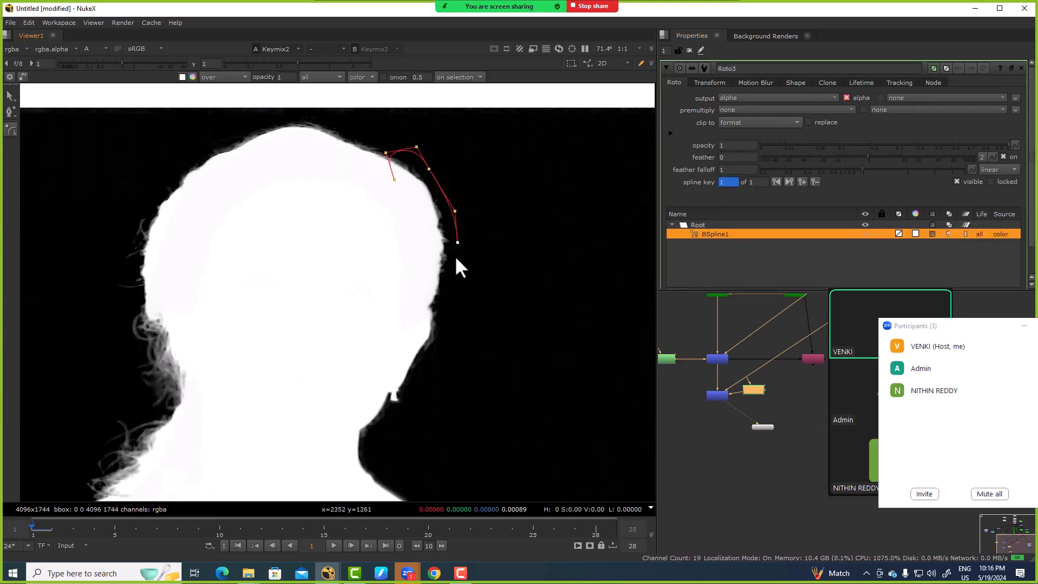
{"action": "left_click", "coordinate": [453, 278]}
{"action": "left_click", "coordinate": [448, 318]}
{"action": "left_click", "coordinate": [435, 362]}
{"action": "left_click", "coordinate": [371, 446]}
{"action": "left_click", "coordinate": [344, 452]}
{"action": "left_click", "coordinate": [343, 400]}
{"action": "left_click", "coordinate": [380, 309]}
{"action": "left_click", "coordinate": [400, 245]}
{"action": "left_click", "coordinate": [398, 211]}
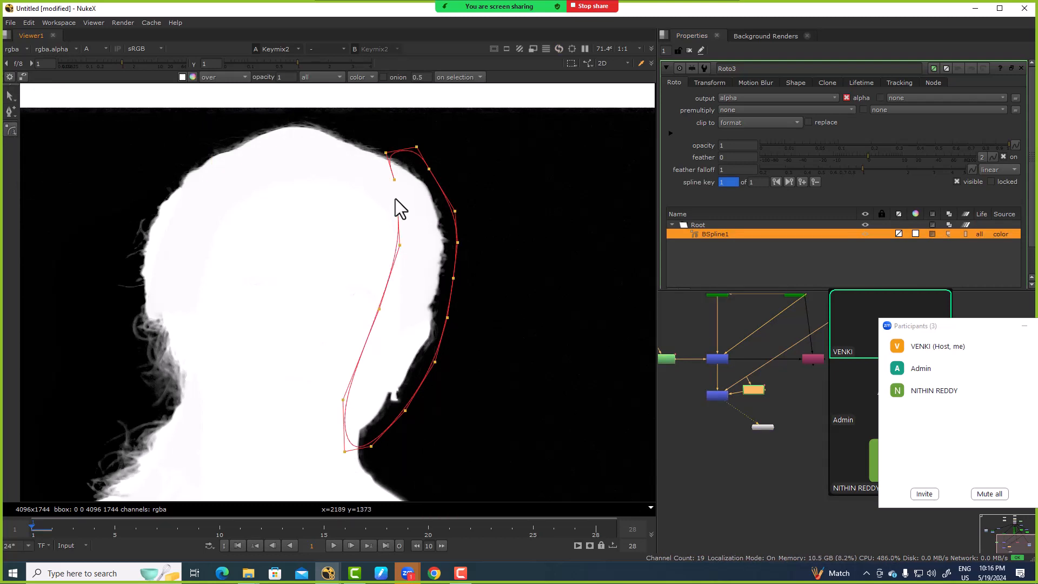
{"action": "left_click", "coordinate": [395, 179]}
Step: Reshape the B-Spline's inner edge closer to the hair outline and check the matte without the overlay
{"action": "left_click", "coordinate": [424, 235]}
{"action": "left_click_drag", "start_coordinate": [379, 309], "coordinate": [410, 314]}
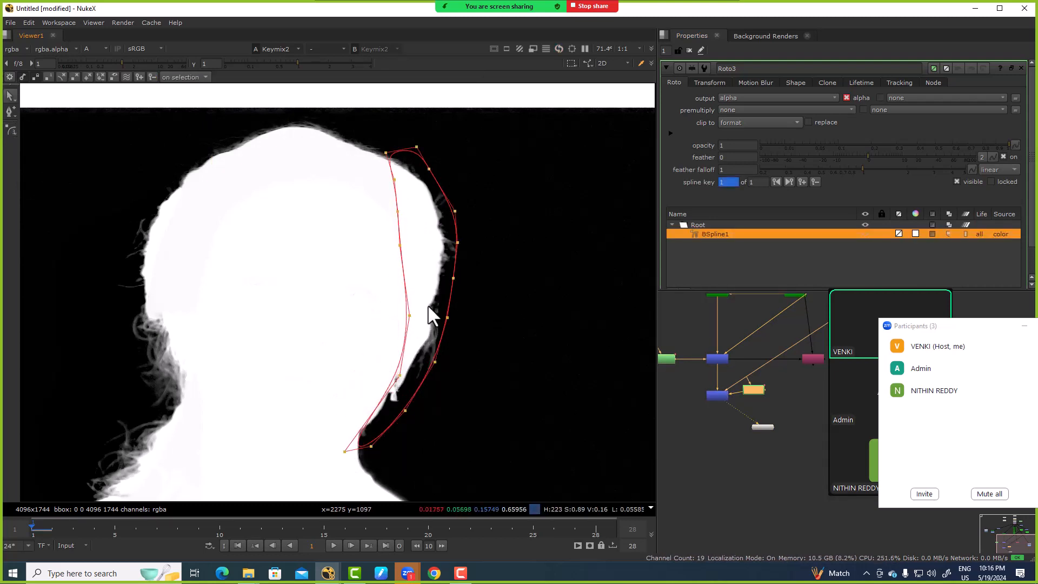
{"action": "key", "text": "o"}
{"action": "scroll", "coordinate": [464, 288], "scroll_direction": "down", "scroll_amount": 1}
{"action": "key", "text": "o"}
{"action": "scroll", "coordinate": [420, 280], "scroll_direction": "up", "scroll_amount": 5}
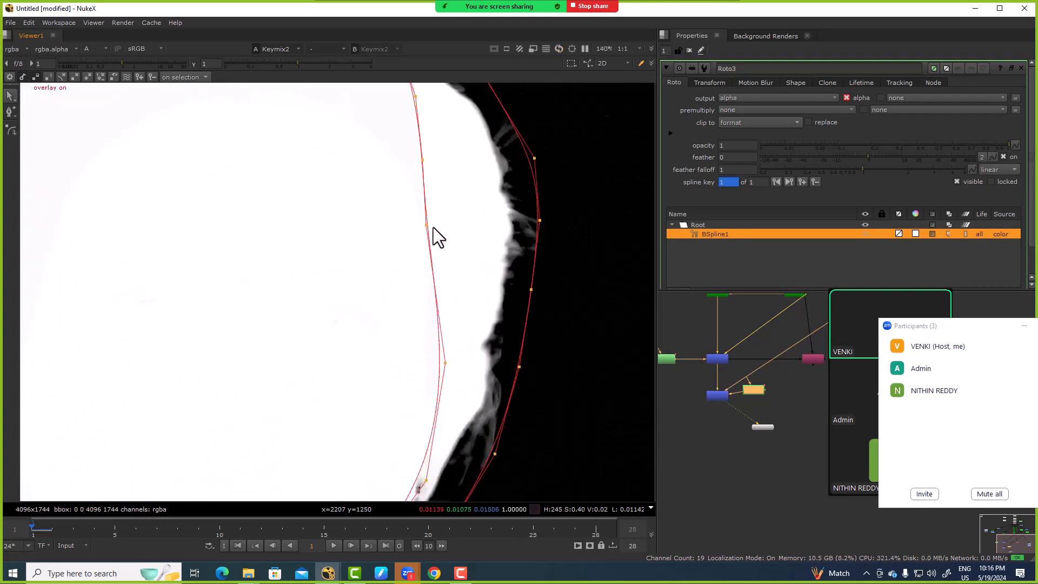
{"action": "left_click_drag", "start_coordinate": [427, 225], "coordinate": [461, 218]}
{"action": "left_click_drag", "start_coordinate": [445, 363], "coordinate": [469, 359]}
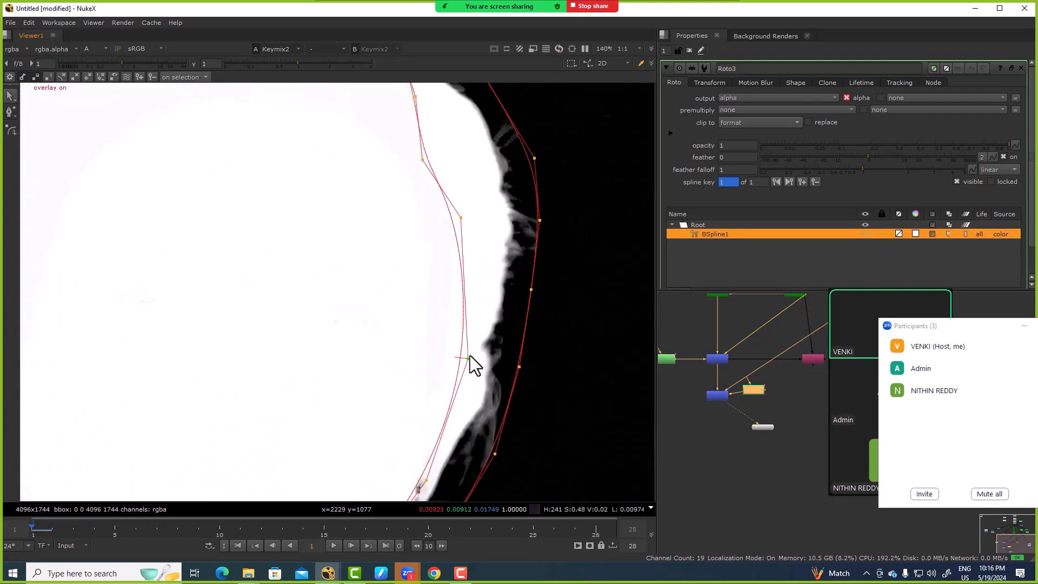
{"action": "left_click_drag", "start_coordinate": [422, 160], "coordinate": [451, 171]}
{"action": "key", "text": "o"}
{"action": "scroll", "coordinate": [440, 308], "scroll_direction": "down", "scroll_amount": 4}
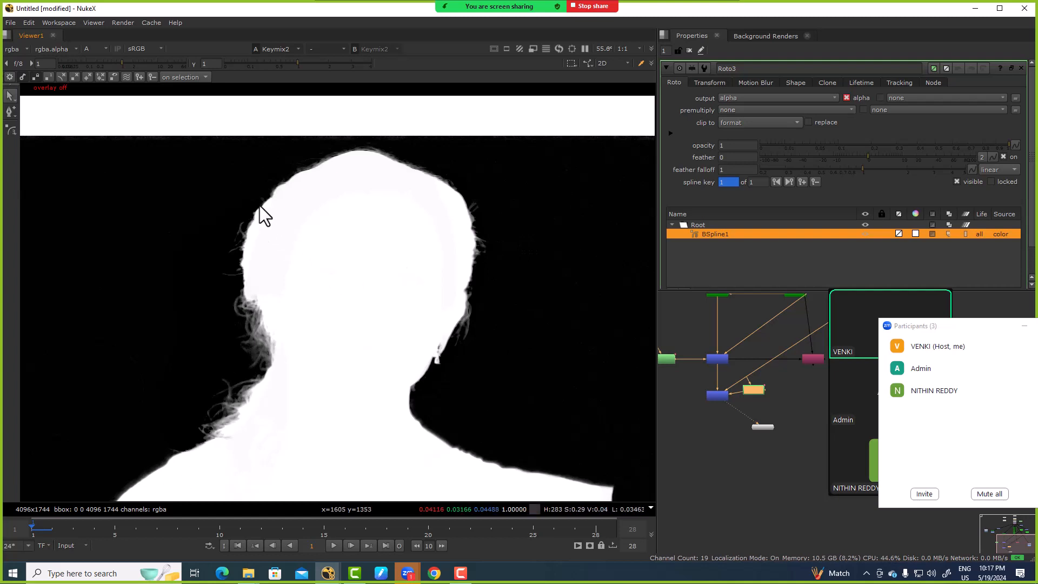
Step: Toggle Keymix2 off and on repeatedly to compare the side hair with and without Keyer2's matte
{"action": "left_click", "coordinate": [724, 396]}
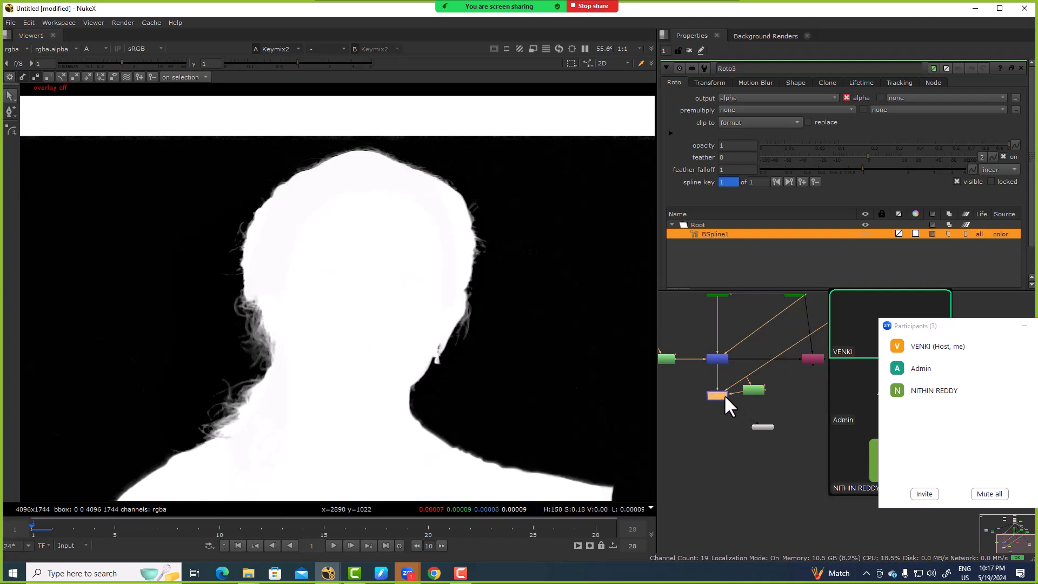
{"action": "key", "text": "d"}
{"action": "key", "text": "d"}
{"action": "key", "text": "d"}
{"action": "key", "text": "d"}
{"action": "key", "text": "d"}
{"action": "key", "text": "d"}
{"action": "key", "text": "d"}
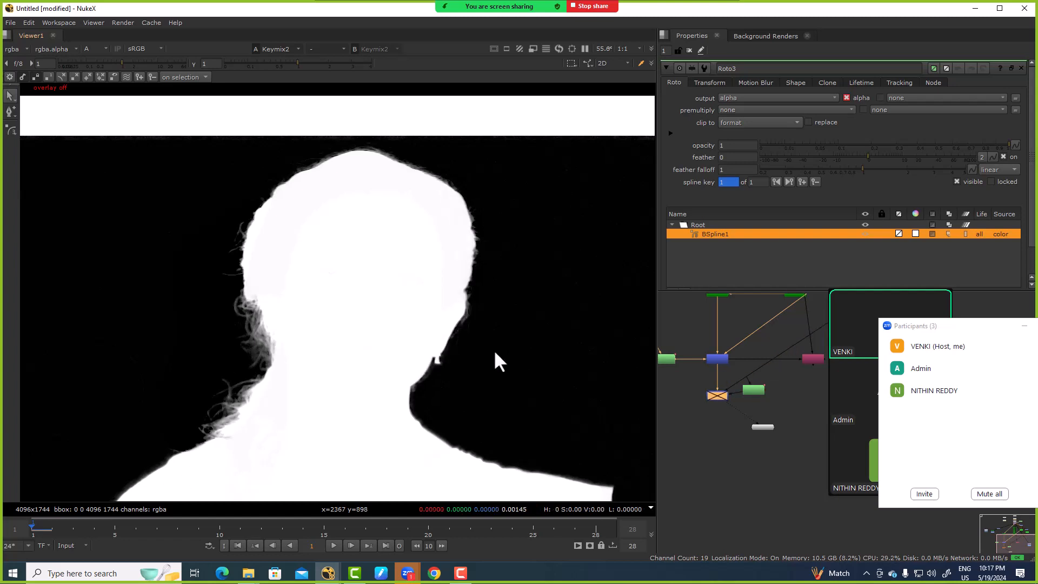
Step: Examine the hair edge at the top of the head, then re-enable Keymix2
{"action": "left_click_drag", "start_coordinate": [169, 201], "coordinate": [316, 462]}
{"action": "scroll", "coordinate": [342, 235], "scroll_direction": "up", "scroll_amount": 2}
{"action": "middle_click_drag", "start_coordinate": [341, 235], "coordinate": [345, 317]}
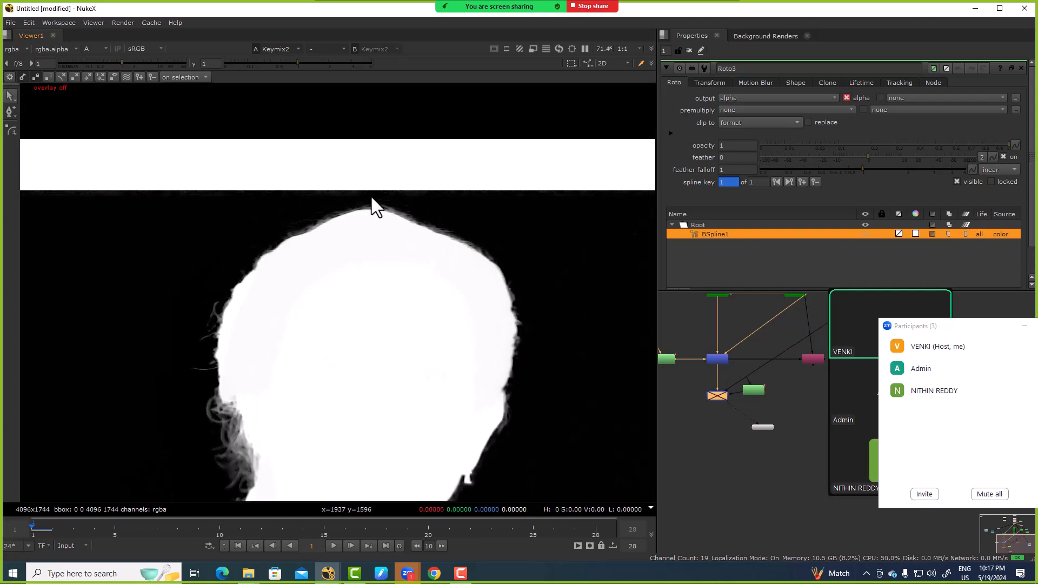
{"action": "scroll", "coordinate": [528, 153], "scroll_direction": "up", "scroll_amount": 6}
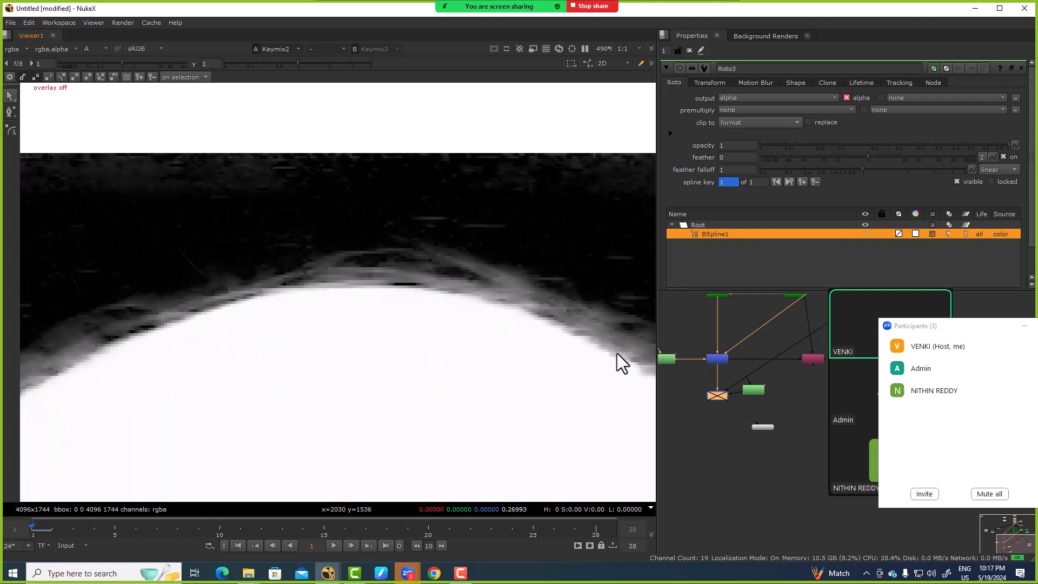
{"action": "key", "text": "d"}
{"action": "scroll", "coordinate": [390, 366], "scroll_direction": "down", "scroll_amount": 6}
{"action": "key", "text": "a"}
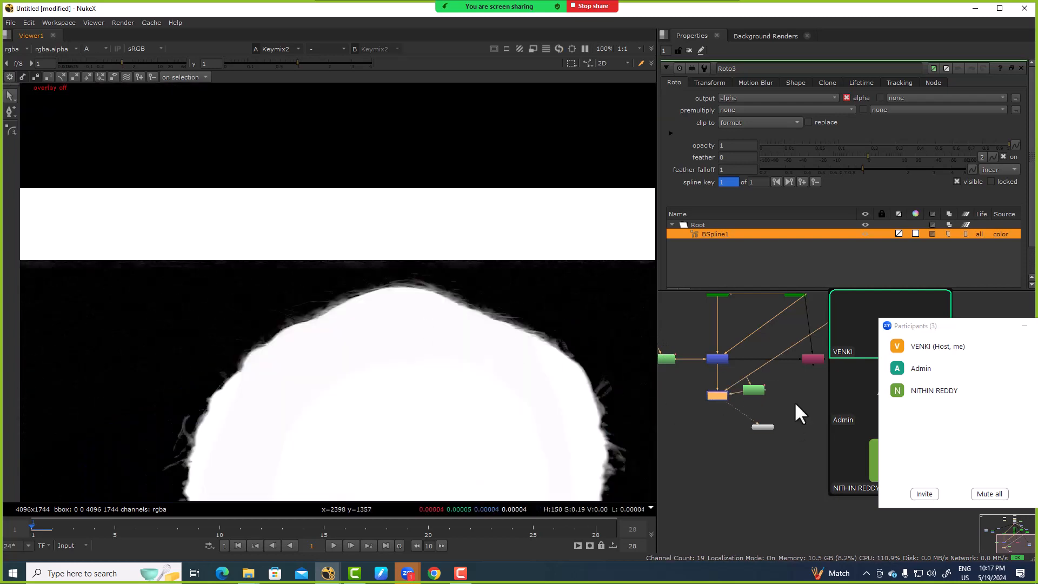
Step: Add a Keylight node in the open space below the first Roto mask and connect it to the plate
{"action": "middle_click_drag", "start_coordinate": [794, 402], "coordinate": [834, 392]}
{"action": "key", "text": "a"}
{"action": "scroll", "coordinate": [649, 391], "scroll_direction": "up", "scroll_amount": 2}
{"action": "left_click", "coordinate": [695, 405]}
{"action": "key", "text": "Tab"}
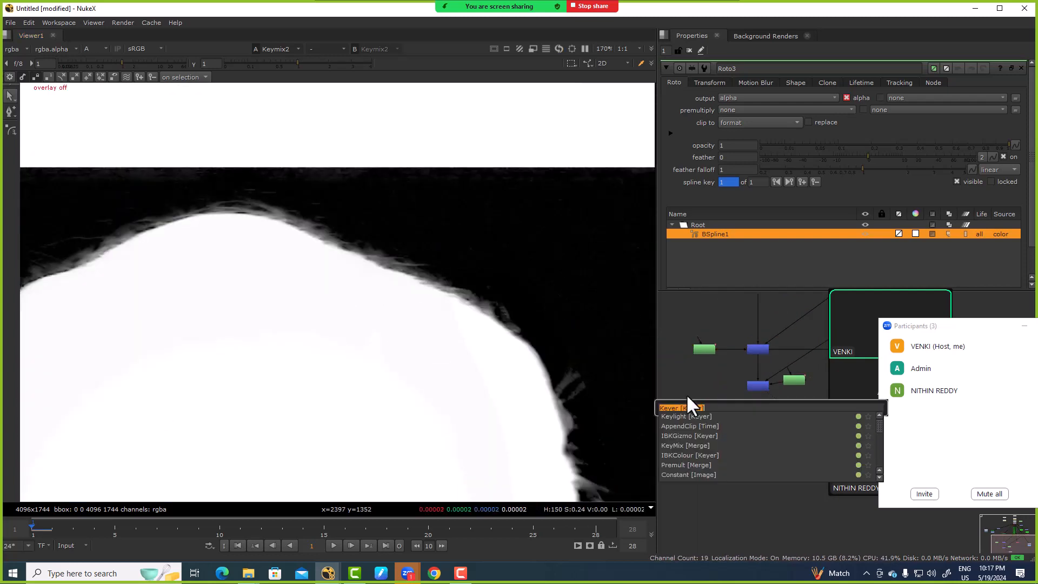
{"action": "type", "text": "keyli"}
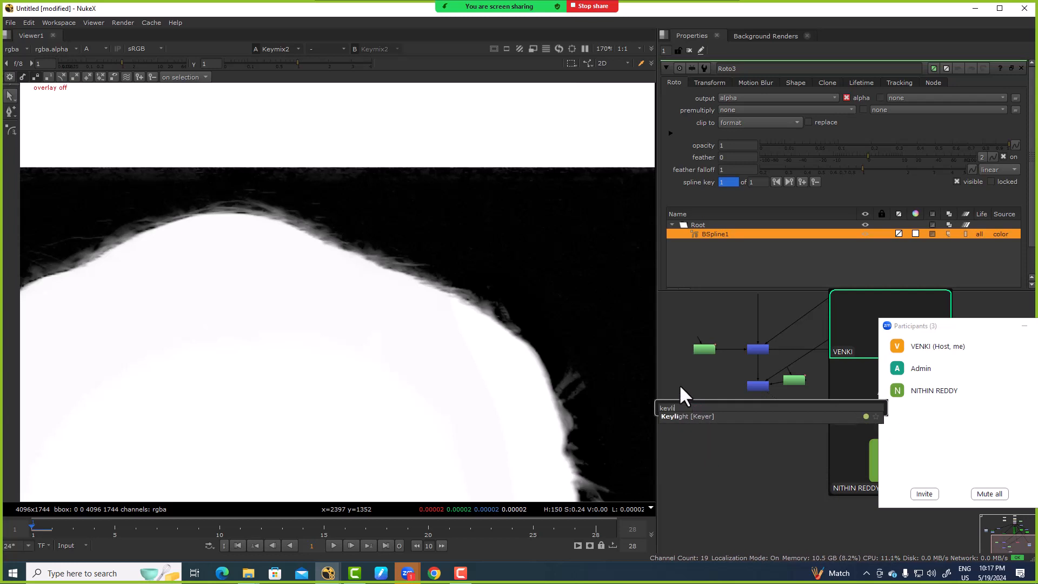
{"action": "key", "text": "Return"}
{"action": "left_click_drag", "start_coordinate": [708, 396], "coordinate": [754, 317]}
{"action": "middle_click_drag", "start_coordinate": [753, 317], "coordinate": [722, 443]}
{"action": "left_click_drag", "start_coordinate": [723, 442], "coordinate": [801, 337]}
{"action": "middle_click_drag", "start_coordinate": [674, 511], "coordinate": [745, 415]}
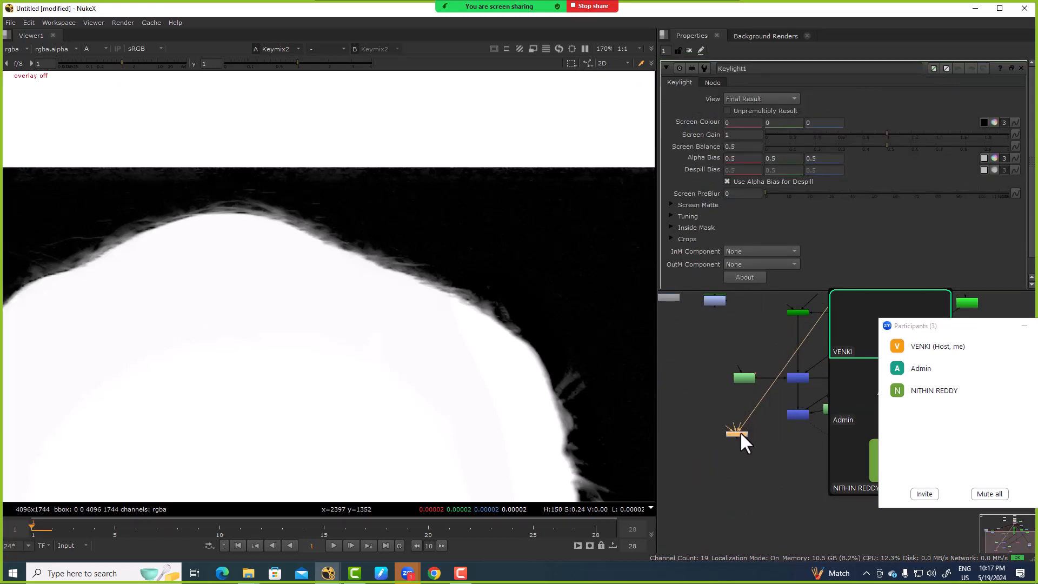
Step: View Keylight1, sample its Screen Colour from the blue backdrop just above the hair, and show the resulting alpha
{"action": "key", "text": "1"}
{"action": "key", "text": "a"}
{"action": "scroll", "coordinate": [361, 253], "scroll_direction": "down", "scroll_amount": 3}
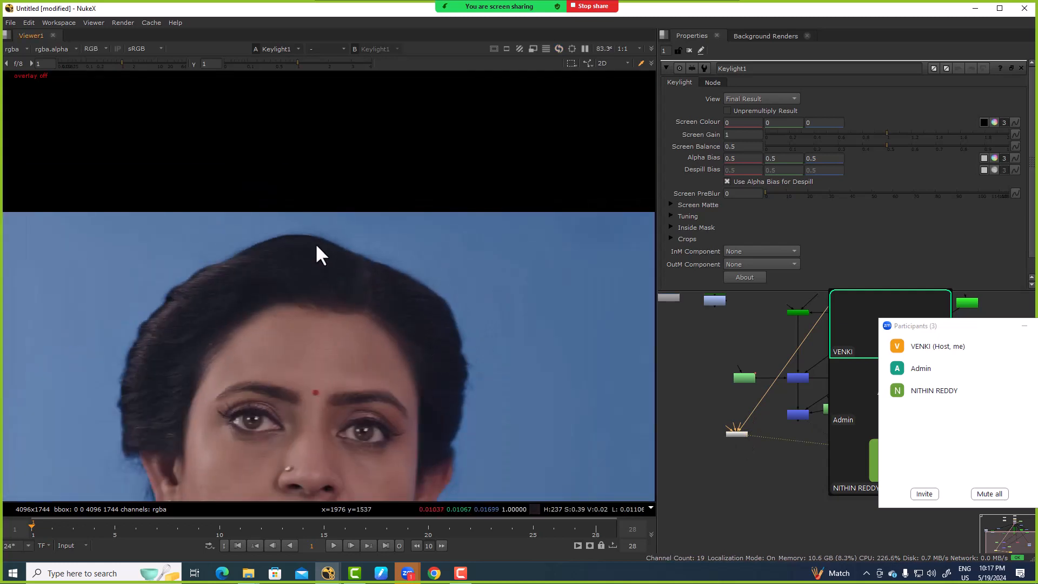
{"action": "scroll", "coordinate": [316, 242], "scroll_direction": "up", "scroll_amount": 7}
{"action": "left_click", "coordinate": [984, 122]}
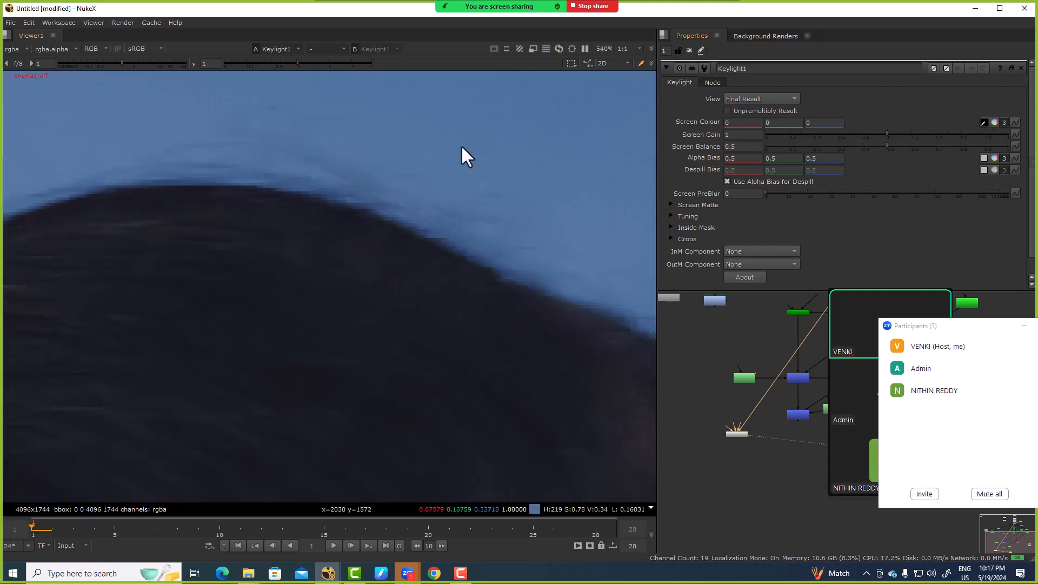
{"action": "left_click", "coordinate": [360, 142], "text": "ctrl"}
{"action": "left_click_drag", "start_coordinate": [360, 142], "coordinate": [364, 147], "text": "ctrl+alt+shift"}
{"action": "scroll", "coordinate": [398, 183], "scroll_direction": "down", "scroll_amount": 7}
{"action": "left_click_drag", "start_coordinate": [320, 172], "coordinate": [482, 259]}
{"action": "key", "text": "a"}
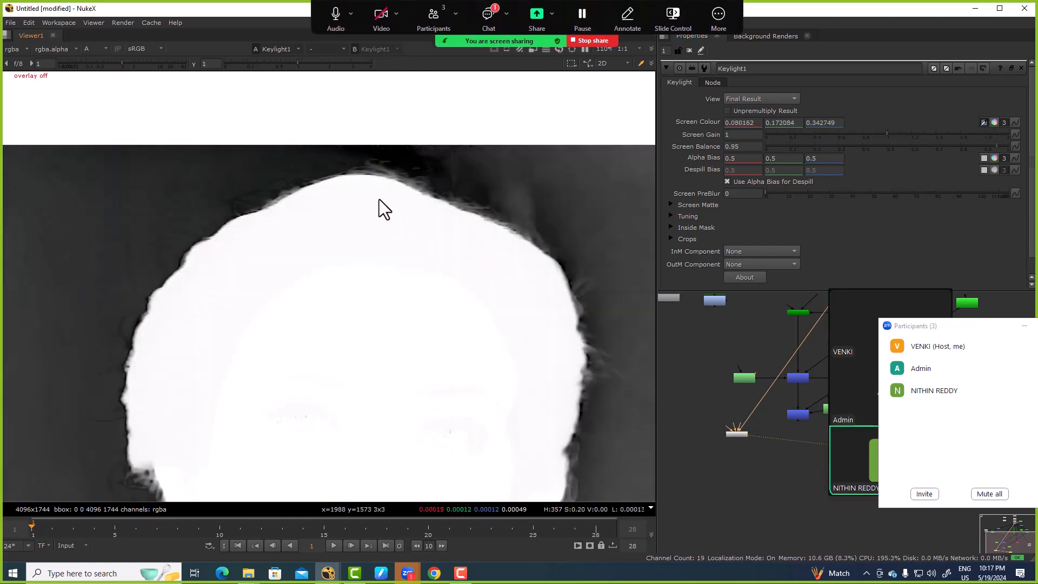
{"action": "scroll", "coordinate": [379, 162], "scroll_direction": "up", "scroll_amount": 5}
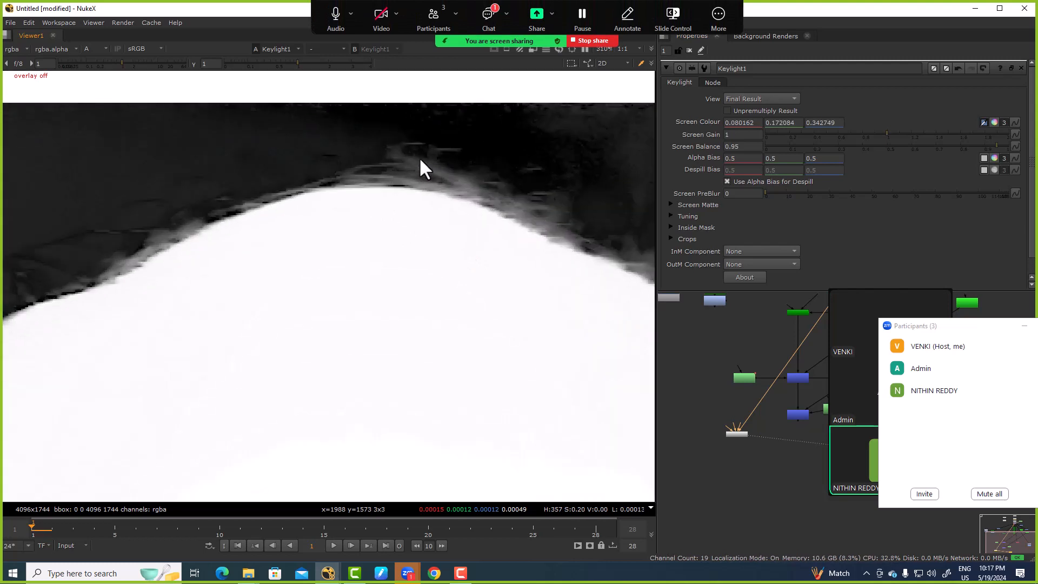
Step: Try a slightly higher Screen Gain on Keylight1, restore it to 1, and inspect the top hair edge
{"action": "left_click", "coordinate": [747, 136]}
{"action": "key", "text": "Up"}
{"action": "key", "text": "Down"}
{"action": "key", "text": "Right"}
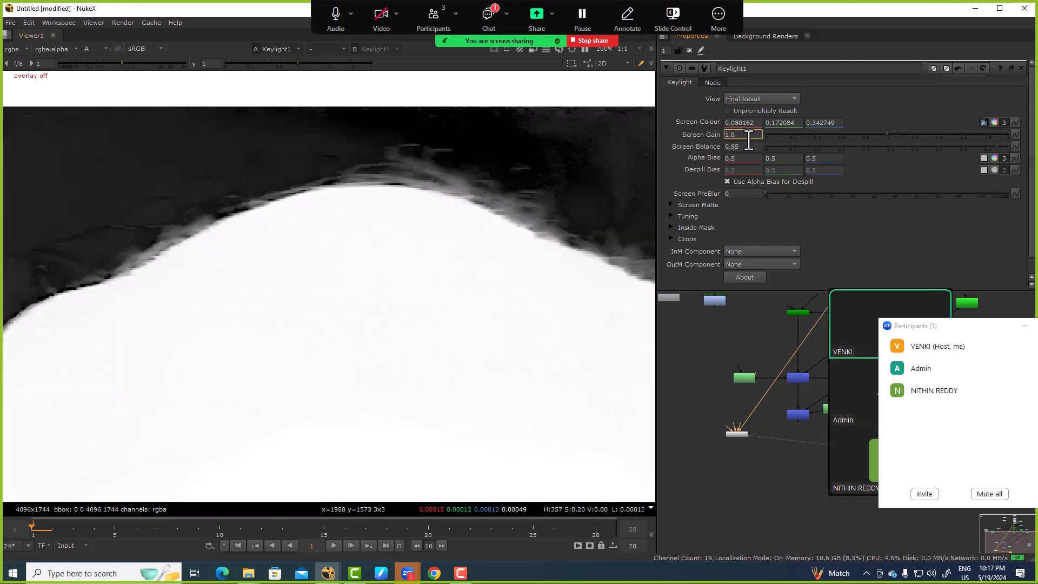
{"action": "key", "text": "Up"}
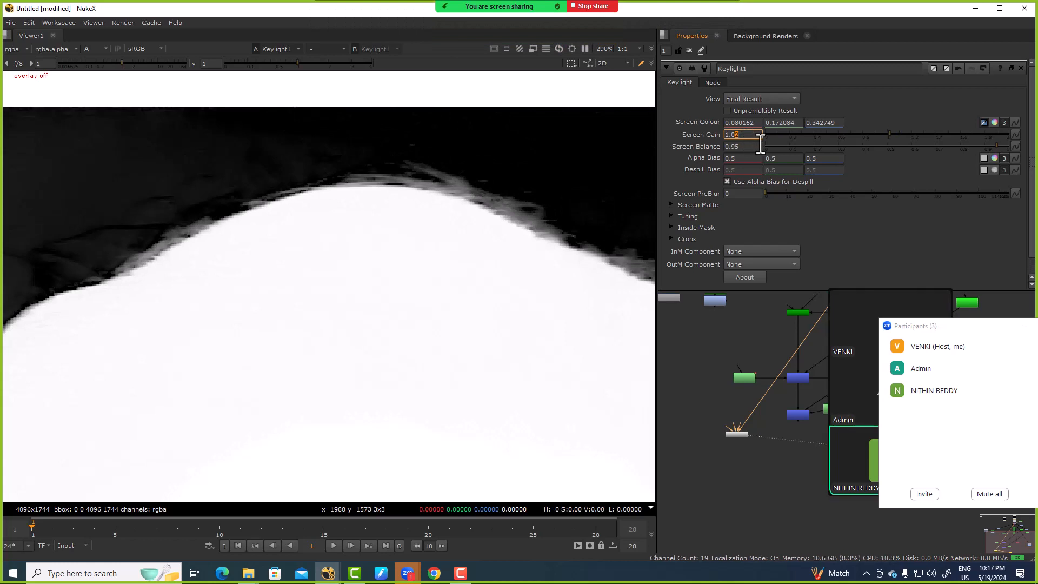
{"action": "left_click", "coordinate": [772, 136], "text": "ctrl"}
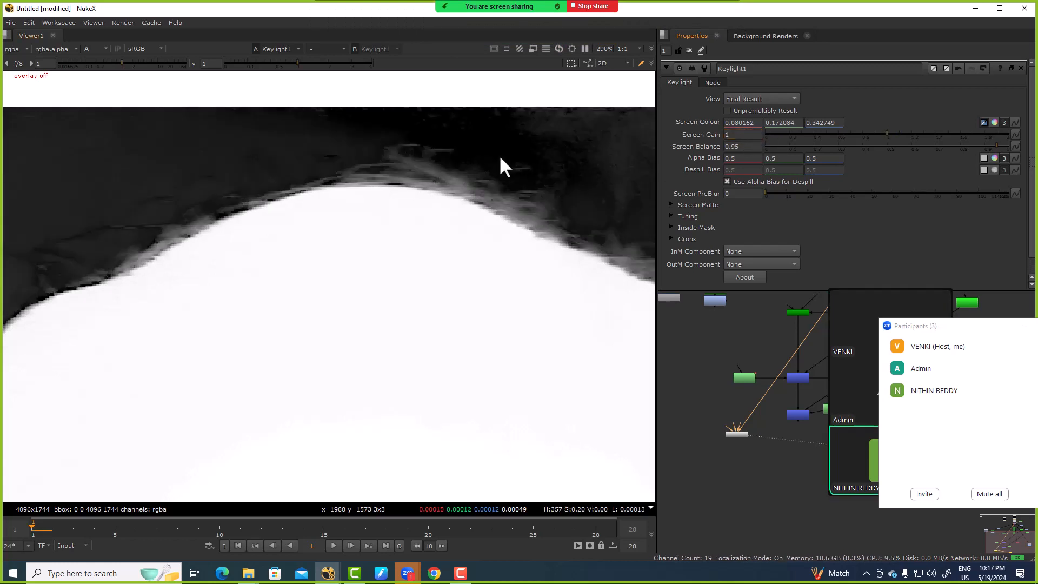
{"action": "scroll", "coordinate": [499, 155], "scroll_direction": "up", "scroll_amount": 5}
{"action": "scroll", "coordinate": [368, 254], "scroll_direction": "down", "scroll_amount": 8}
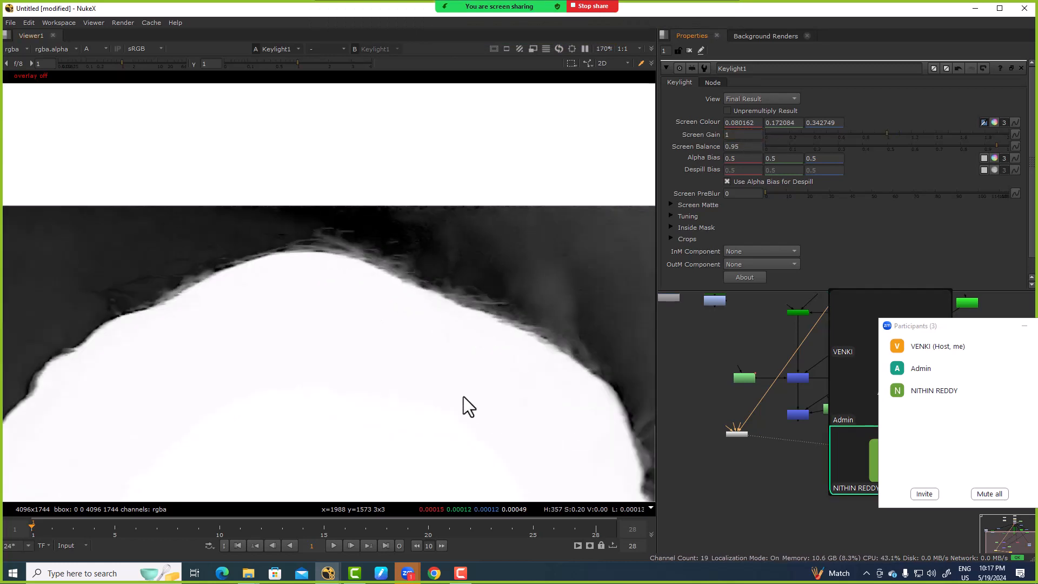
Step: Examine Keylight1's alpha at high magnification along the top hair edge and in the dark backdrop above it
{"action": "left_click_drag", "start_coordinate": [466, 409], "coordinate": [238, 275]}
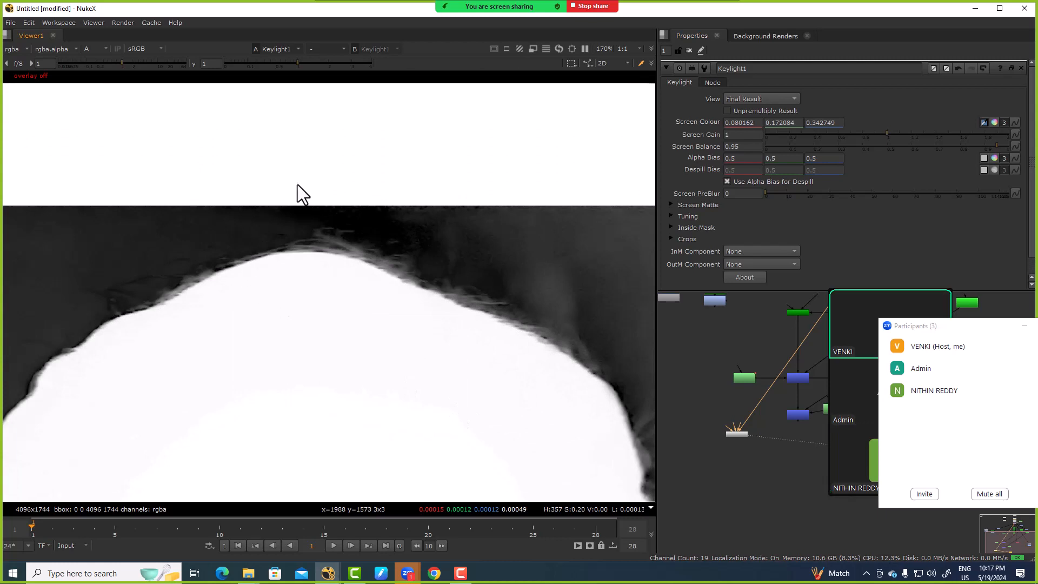
{"action": "scroll", "coordinate": [400, 246], "scroll_direction": "up", "scroll_amount": 10}
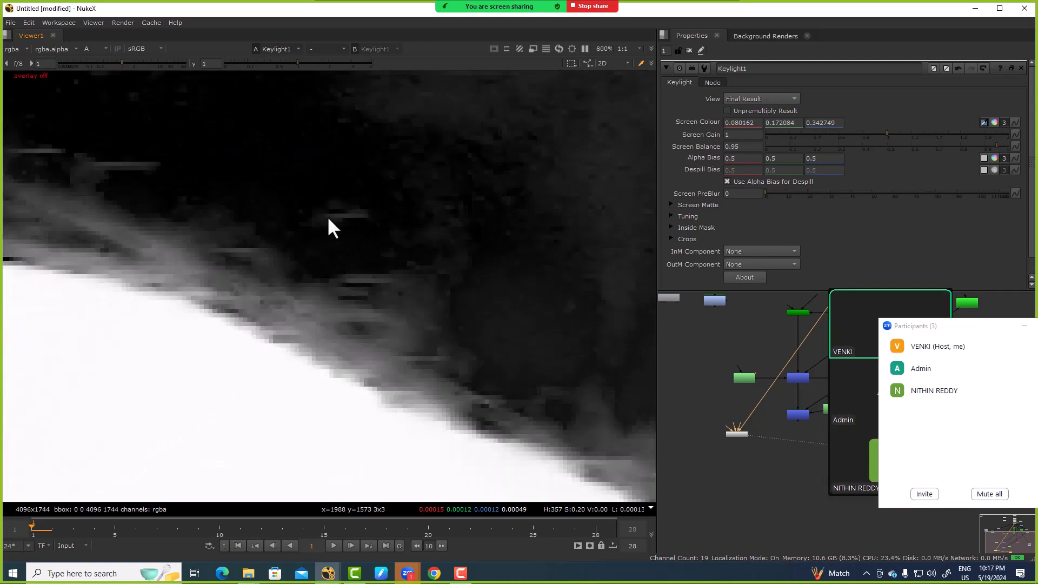
{"action": "left_click_drag", "start_coordinate": [334, 213], "coordinate": [374, 235]}
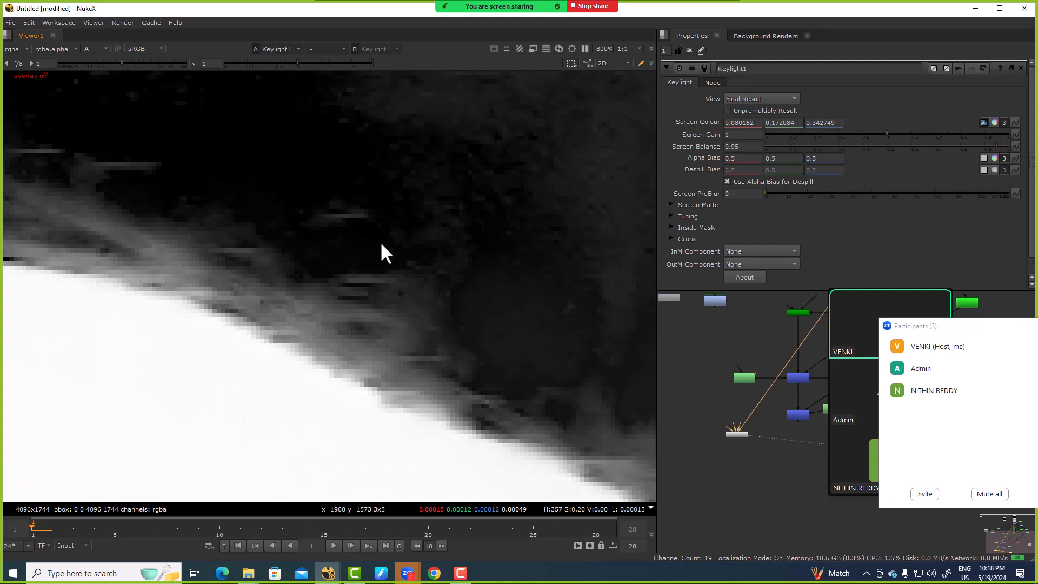
{"action": "scroll", "coordinate": [333, 211], "scroll_direction": "up", "scroll_amount": 8}
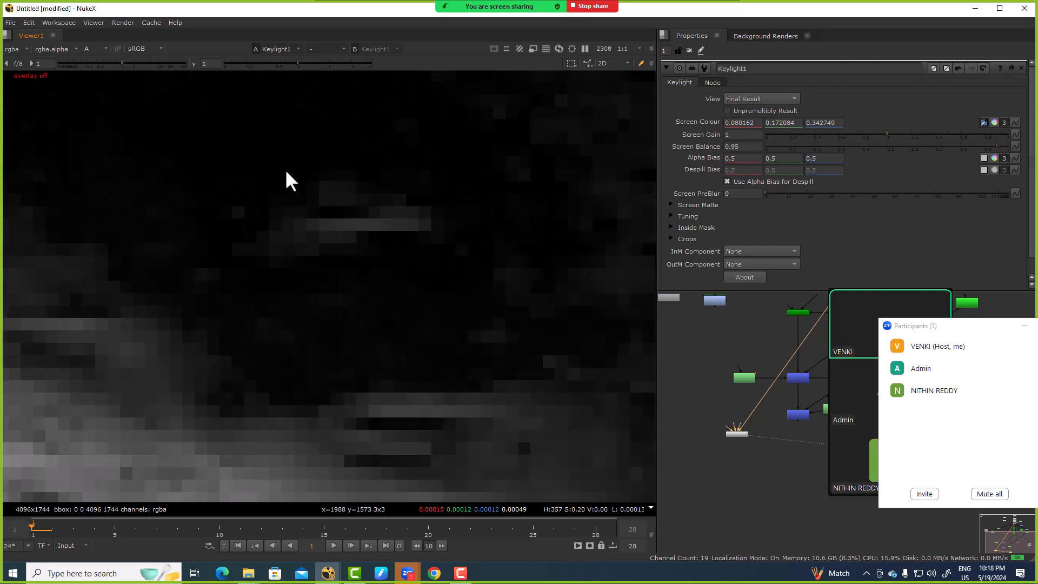
{"action": "scroll", "coordinate": [247, 173], "scroll_direction": "up", "scroll_amount": 2}
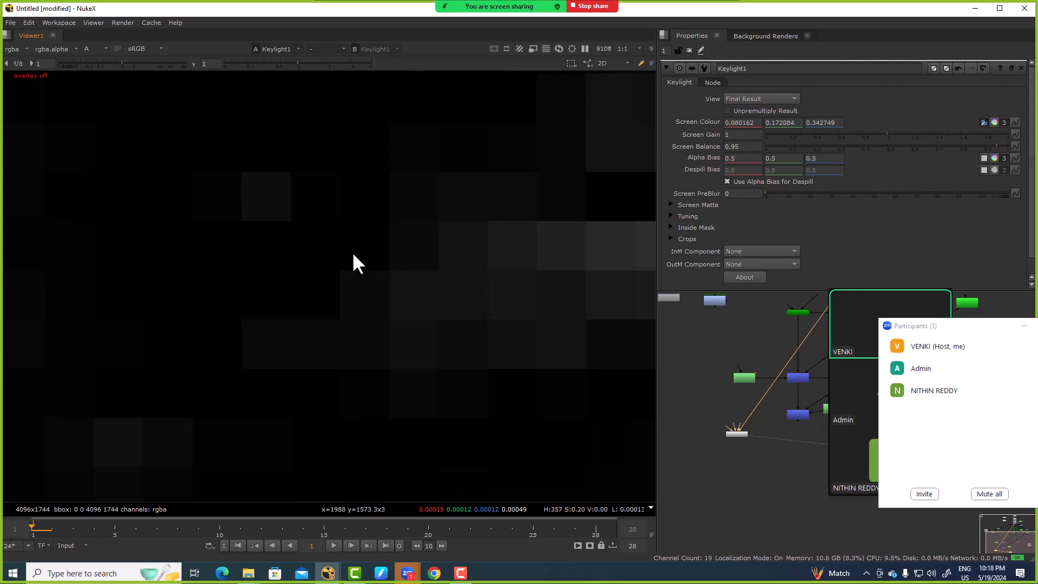
{"action": "scroll", "coordinate": [430, 336], "scroll_direction": "down", "scroll_amount": 7}
{"action": "scroll", "coordinate": [446, 343], "scroll_direction": "down", "scroll_amount": 6}
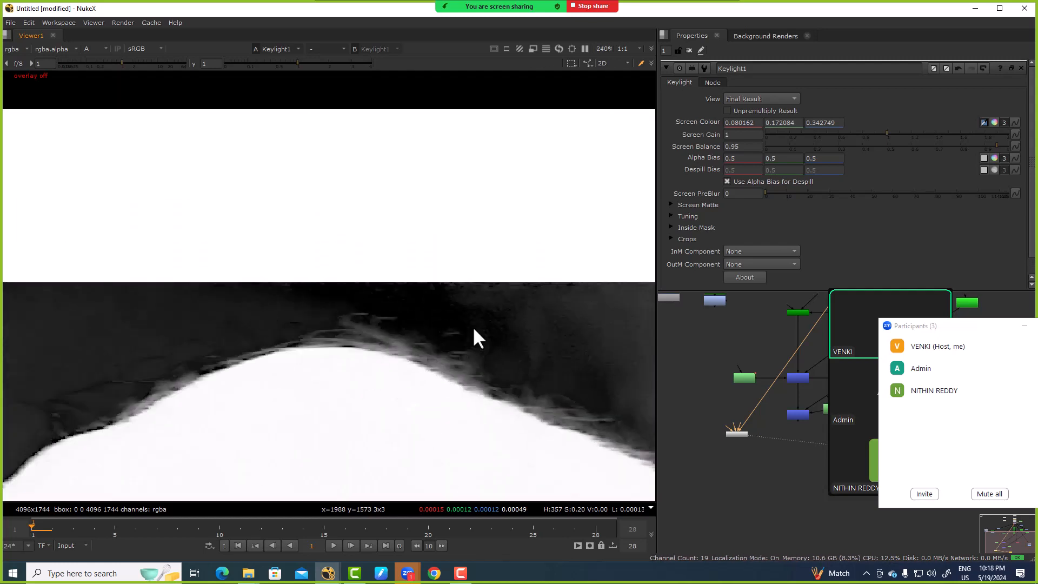
{"action": "scroll", "coordinate": [734, 428], "scroll_direction": "up", "scroll_amount": 3}
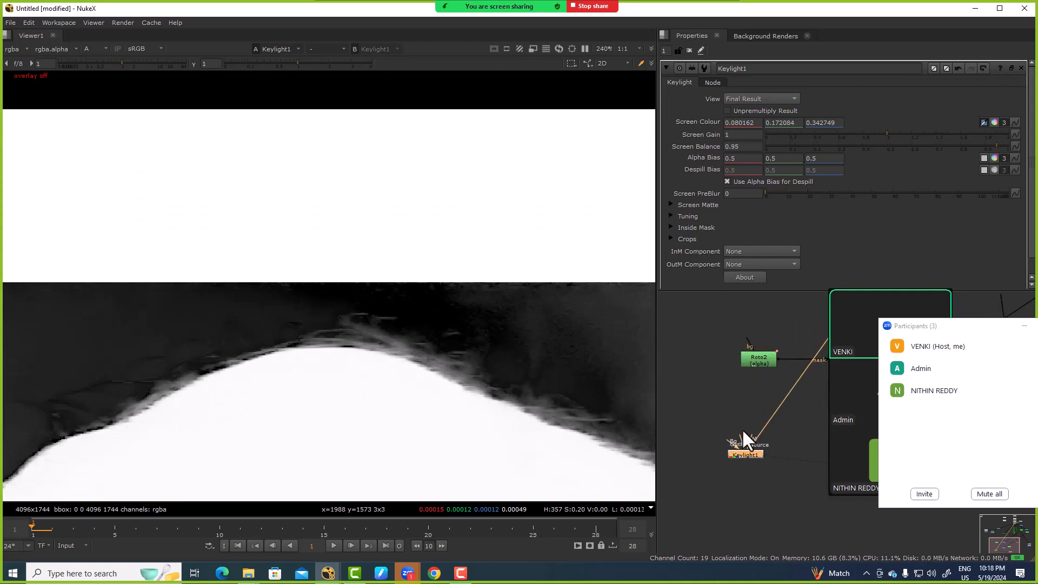
Step: Insert a ColorCorrect node between the plate and Keylight1 and set its master saturation to 1.1
{"action": "key", "text": "c"}
{"action": "left_click_drag", "start_coordinate": [774, 415], "coordinate": [743, 412]}
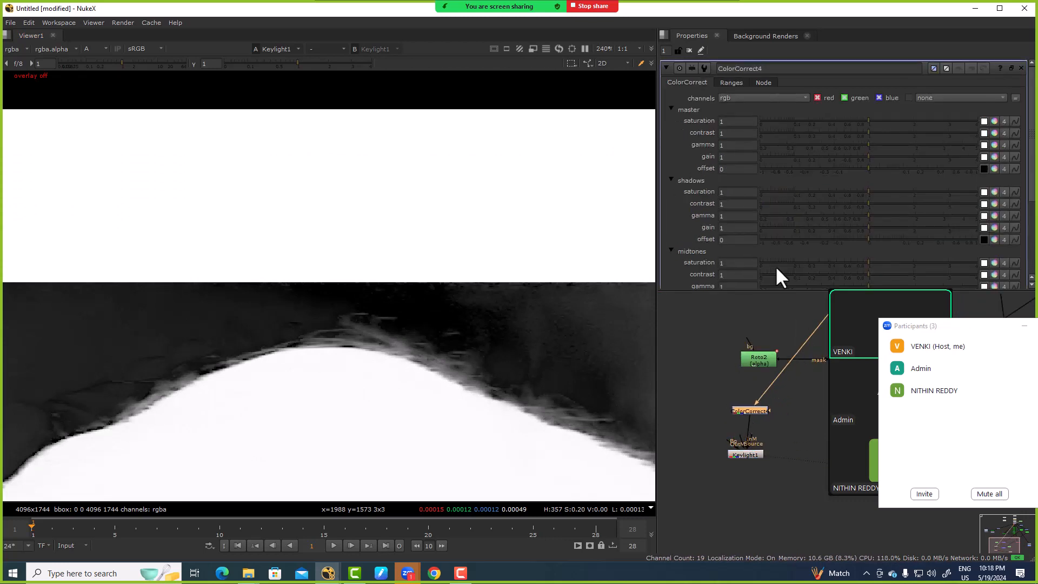
{"action": "left_click", "coordinate": [740, 121]}
{"action": "type", "text": ".1"}
{"action": "key", "text": "Return"}
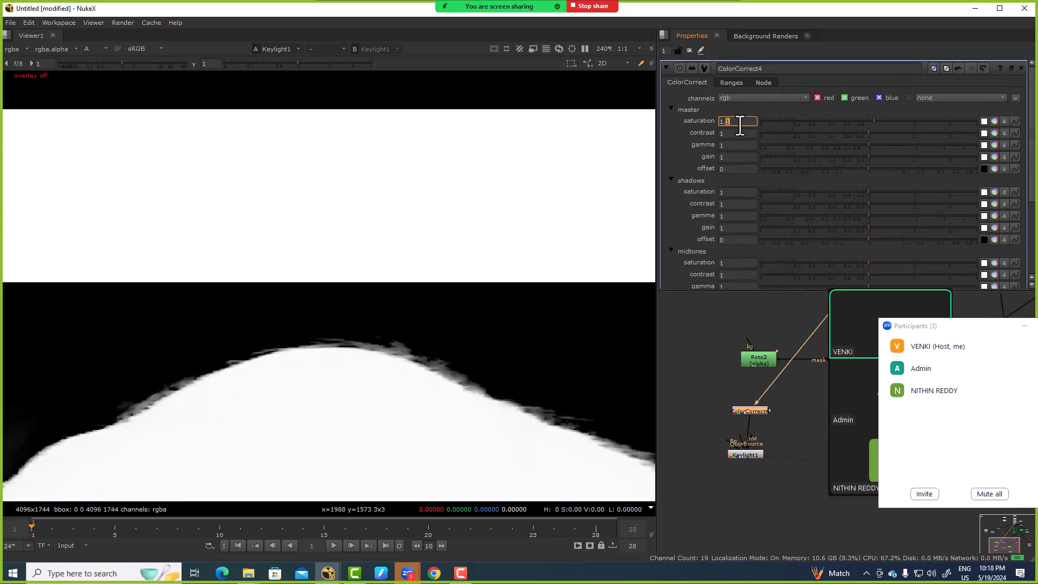
Step: Reduce the master saturation of Keylight1's ColorCorrect to 1.01
{"action": "double_click", "coordinate": [741, 121]}
{"action": "type", "text": ".9"}
{"action": "key", "text": "Return"}
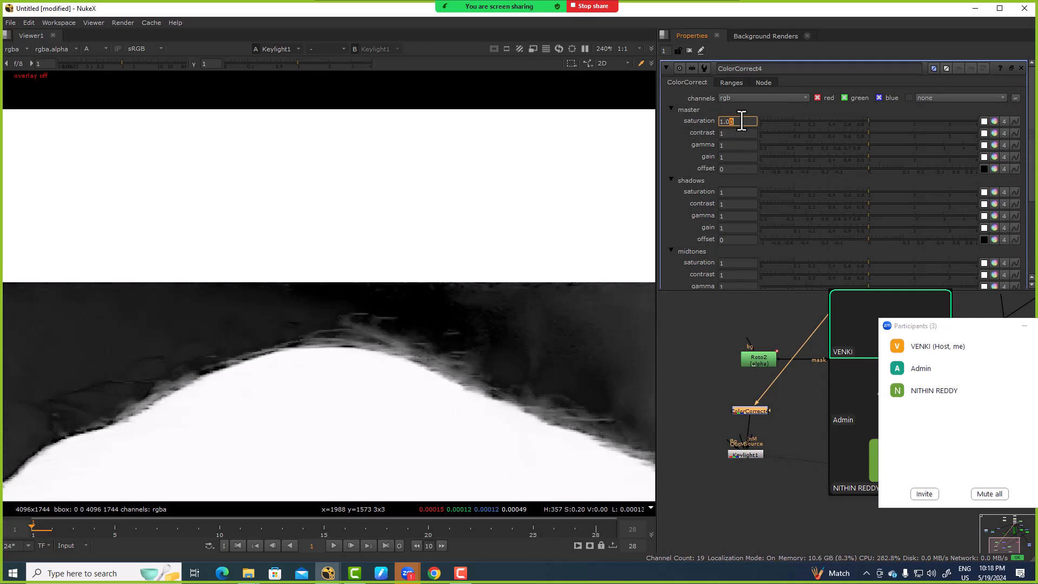
{"action": "type", "text": "1.0"}
{"action": "key", "text": "Return"}
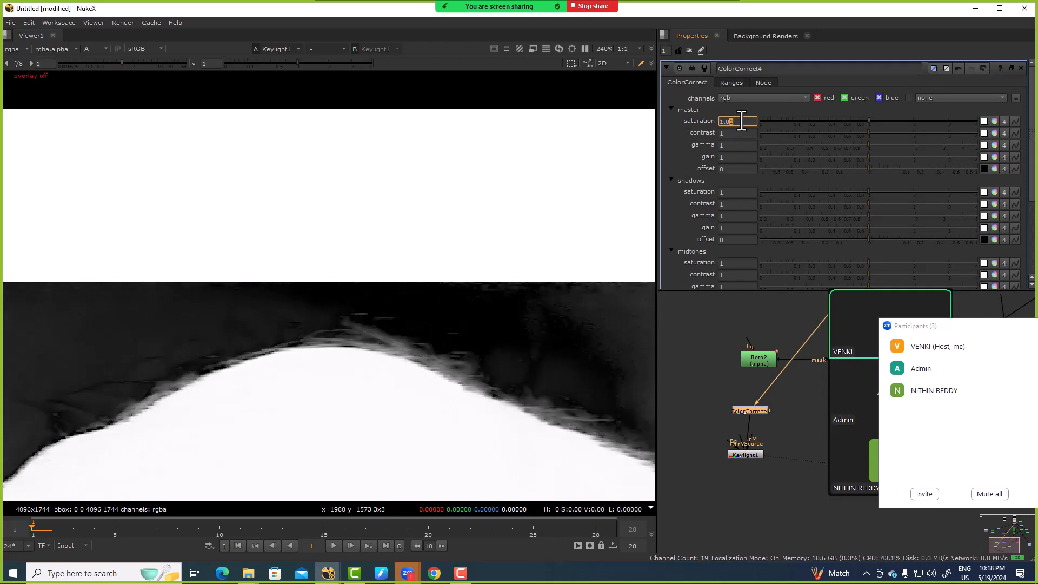
Step: Compare the Keymix2 and Keylight1 alphas up close along the top hair edge
{"action": "scroll", "coordinate": [697, 433], "scroll_direction": "down", "scroll_amount": 5}
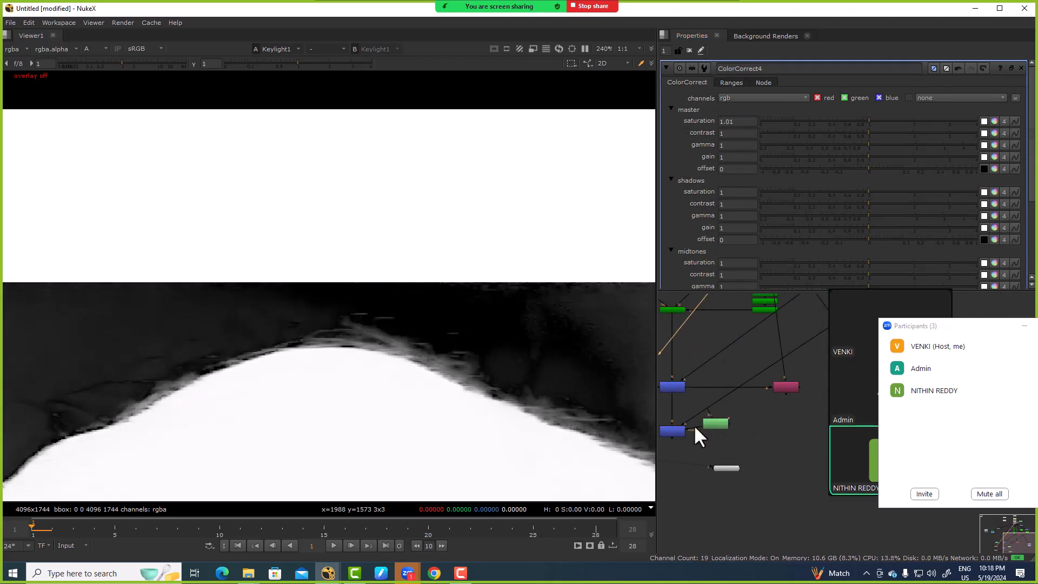
{"action": "key", "text": "1"}
{"action": "middle_click_drag", "start_coordinate": [676, 429], "coordinate": [768, 393]}
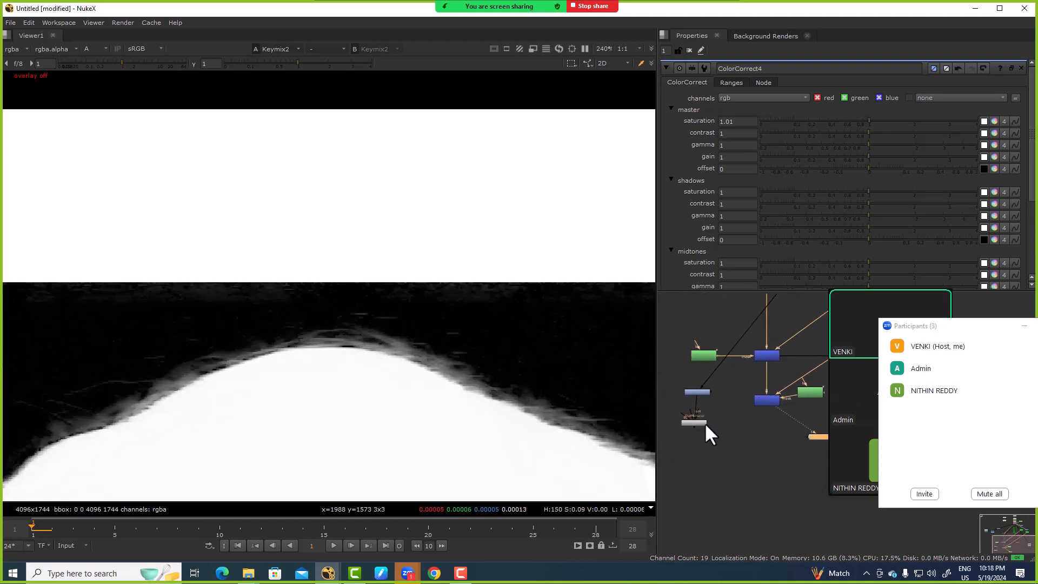
{"action": "left_click", "coordinate": [703, 423]}
{"action": "key", "text": "1"}
{"action": "left_click", "coordinate": [766, 400]}
{"action": "key", "text": "1"}
{"action": "scroll", "coordinate": [411, 344], "scroll_direction": "up", "scroll_amount": 6}
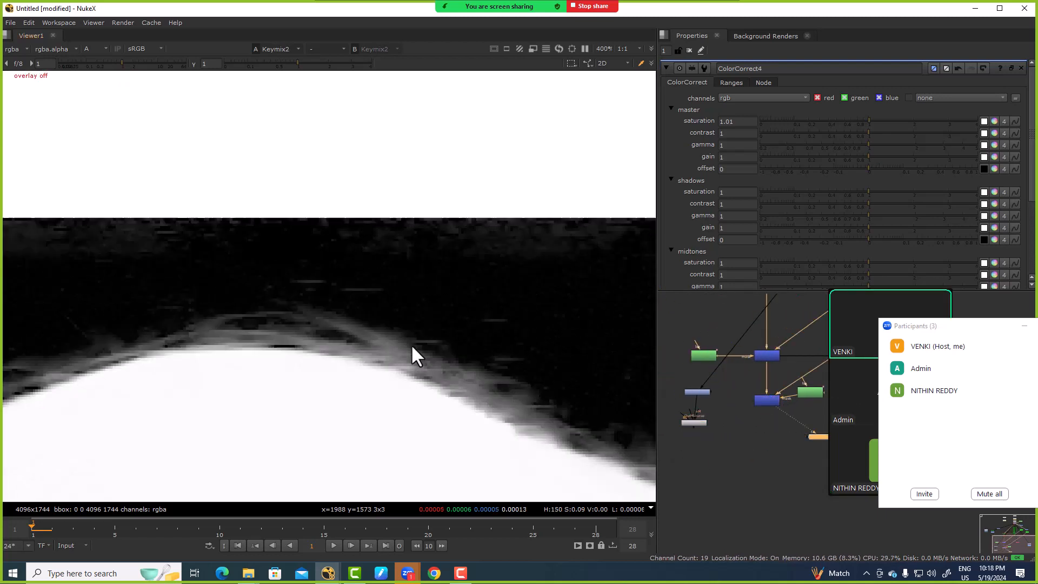
{"action": "key", "text": "1"}
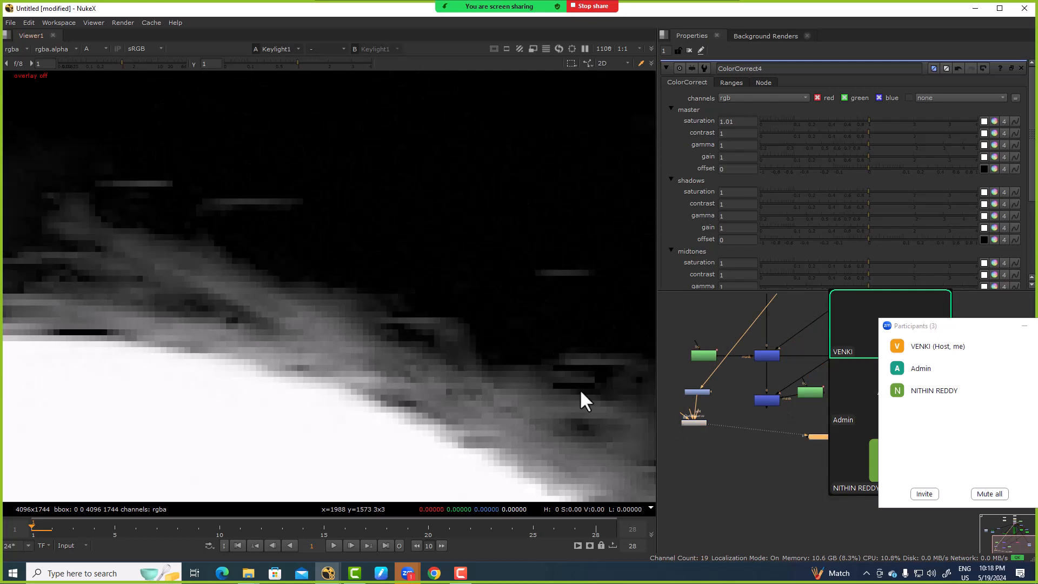
{"action": "left_click", "coordinate": [764, 401]}
{"action": "key", "text": "1"}
{"action": "scroll", "coordinate": [752, 432], "scroll_direction": "down", "scroll_amount": 5}
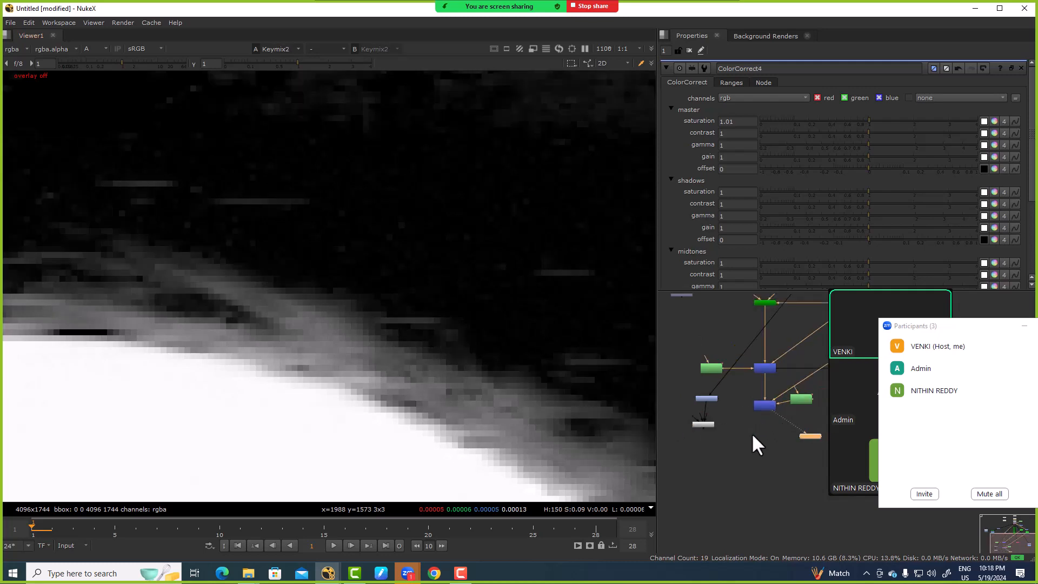
Step: Move the Viewer node well below the Keymixes and view Copy1 with the red matte overlay over the plate
{"action": "left_click", "coordinate": [780, 436]}
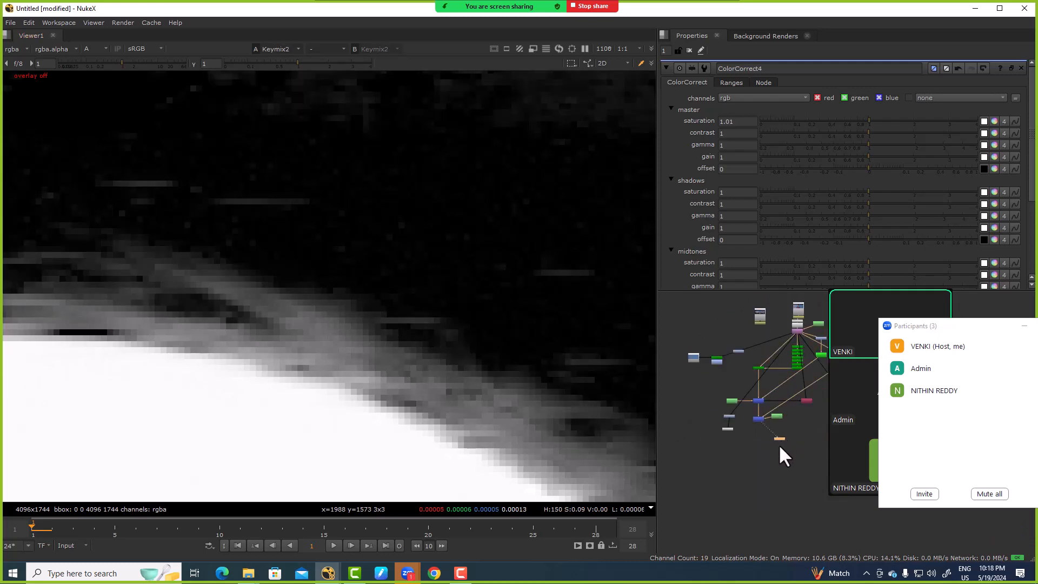
{"action": "key", "text": "f"}
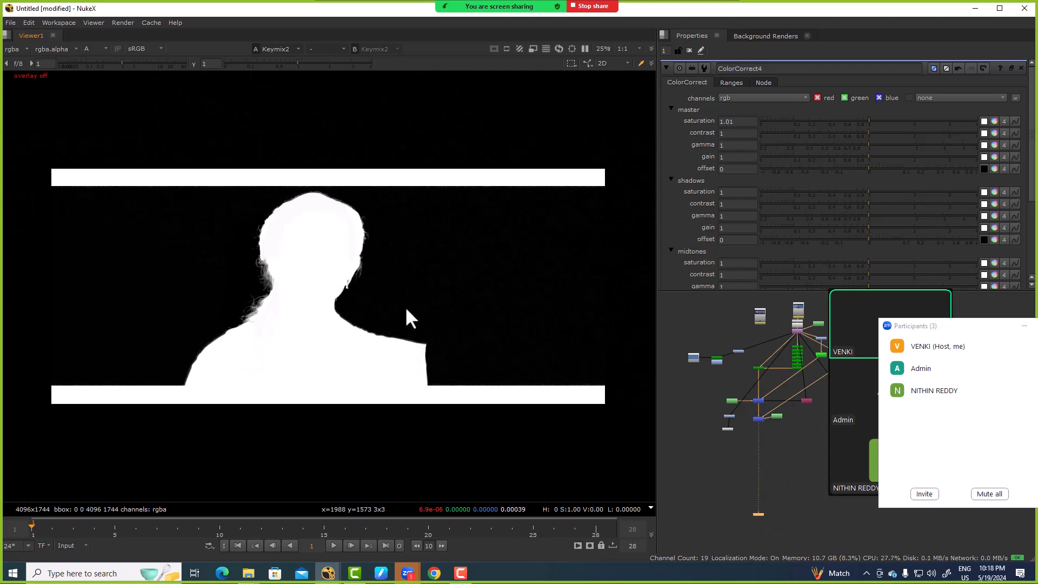
{"action": "scroll", "coordinate": [796, 395], "scroll_direction": "up", "scroll_amount": 3}
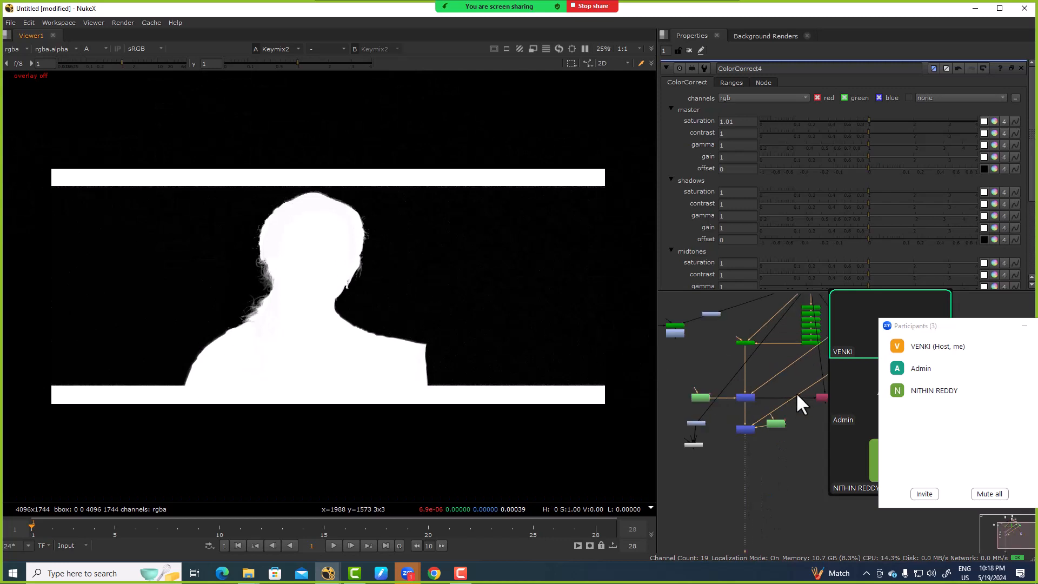
{"action": "middle_click_drag", "start_coordinate": [814, 403], "coordinate": [733, 423]}
{"action": "left_click", "coordinate": [748, 416]}
{"action": "key", "text": "1"}
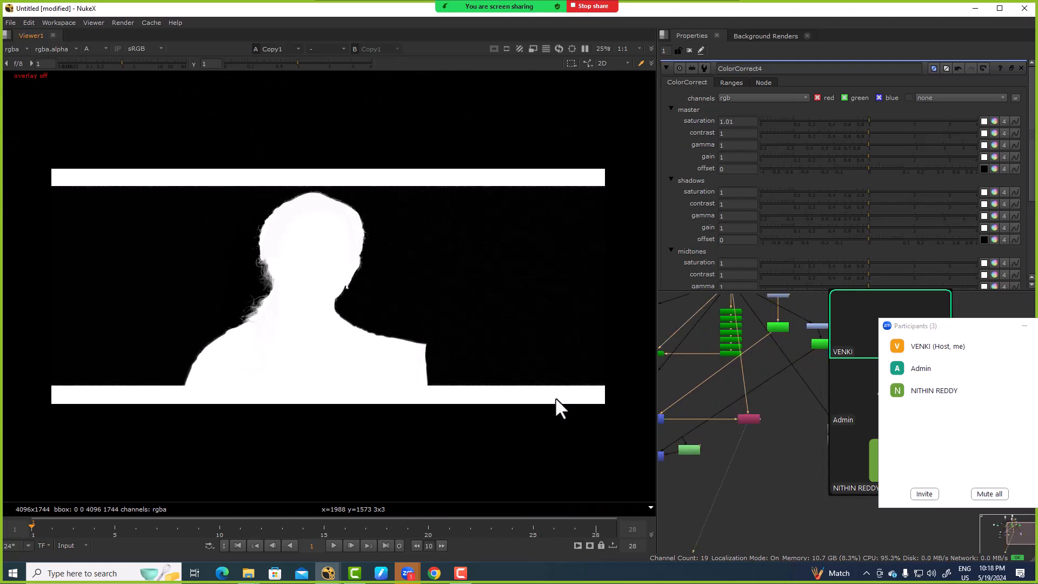
{"action": "key", "text": "m"}
{"action": "scroll", "coordinate": [394, 222], "scroll_direction": "up", "scroll_amount": 5}
Step: Open Roto3's properties and reconnect Copy1's matte input from the first Keymix to Keymix2, checking the hair at the side of the head
{"action": "left_click", "coordinate": [690, 450]}
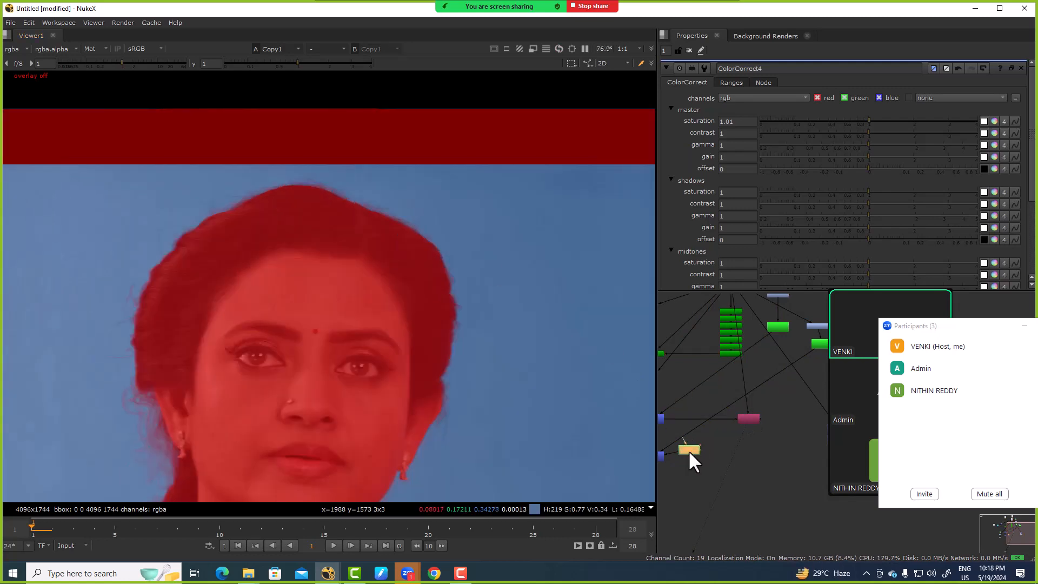
{"action": "double_click", "coordinate": [689, 450]}
{"action": "scroll", "coordinate": [439, 309], "scroll_direction": "up", "scroll_amount": 6}
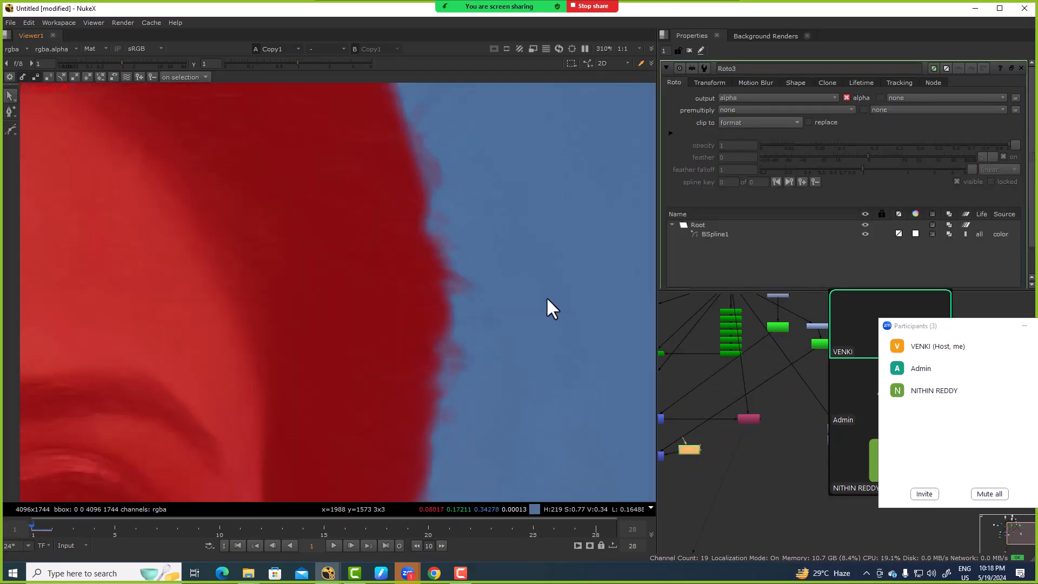
{"action": "middle_click_drag", "start_coordinate": [546, 299], "coordinate": [565, 272]}
{"action": "scroll", "coordinate": [696, 445], "scroll_direction": "up", "scroll_amount": 2}
{"action": "middle_click_drag", "start_coordinate": [696, 445], "coordinate": [699, 416]}
{"action": "left_click_drag", "start_coordinate": [776, 386], "coordinate": [784, 399]}
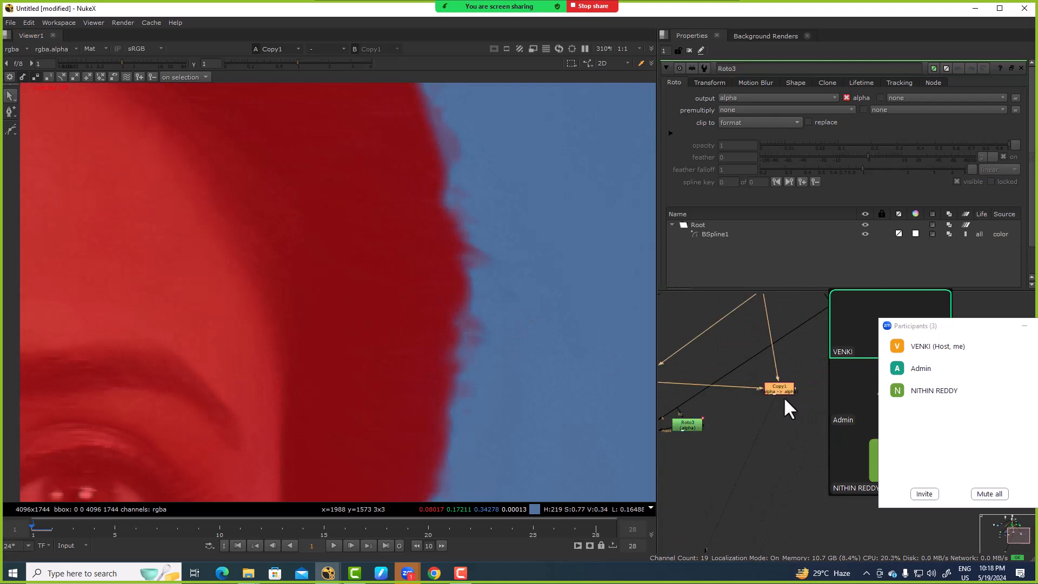
{"action": "scroll", "coordinate": [743, 402], "scroll_direction": "down", "scroll_amount": 2}
{"action": "left_click_drag", "start_coordinate": [688, 423], "coordinate": [687, 423]}
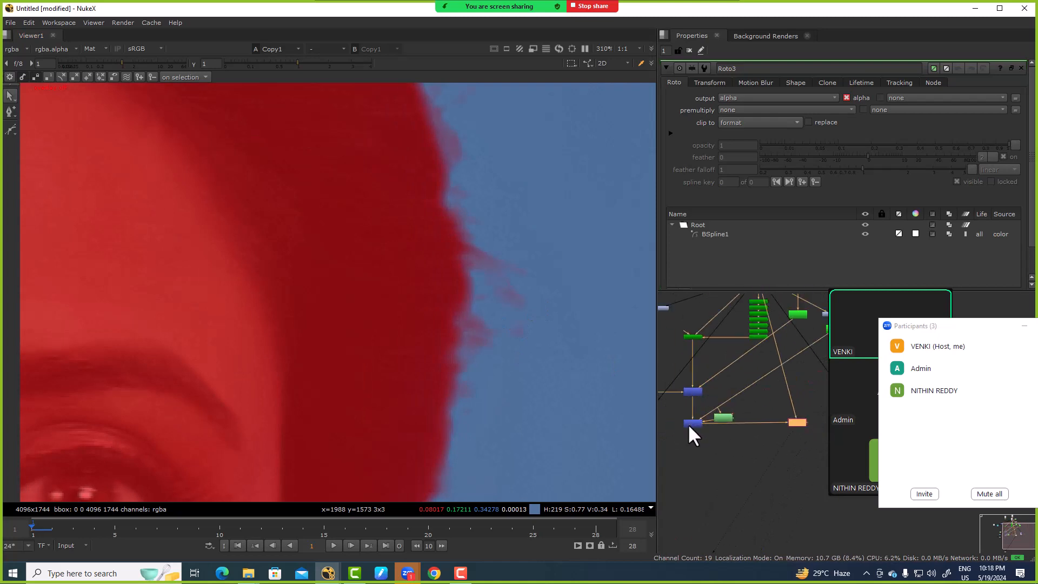
Step: Move Copy1 slightly lower than Keymix2 in the node graph, with its matte input attached to Keymix2
{"action": "scroll", "coordinate": [486, 265], "scroll_direction": "up", "scroll_amount": 2}
{"action": "middle_click_drag", "start_coordinate": [486, 263], "coordinate": [397, 256]}
{"action": "left_click_drag", "start_coordinate": [798, 422], "coordinate": [795, 446]}
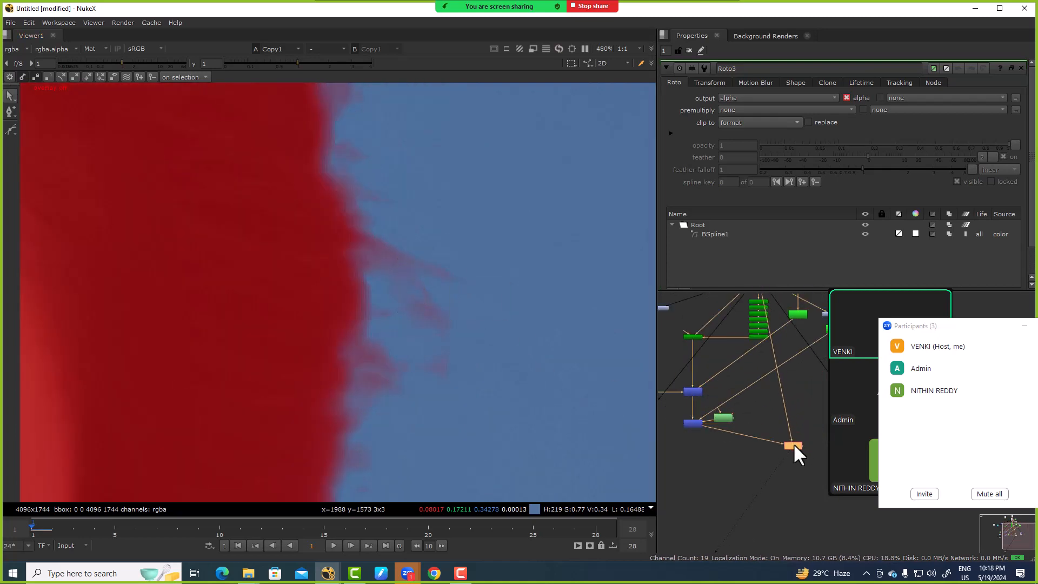
{"action": "mouse_move", "coordinate": [697, 405]}
{"action": "left_mouse_down"}
{"action": "mouse_move", "coordinate": [694, 394]}
{"action": "mouse_move", "coordinate": [699, 417]}
{"action": "mouse_move", "coordinate": [686, 422]}
{"action": "left_mouse_up"}
Step: Examine the fine hair strands beside the ear and braid in Copy1's matte overlay
{"action": "key", "text": "f"}
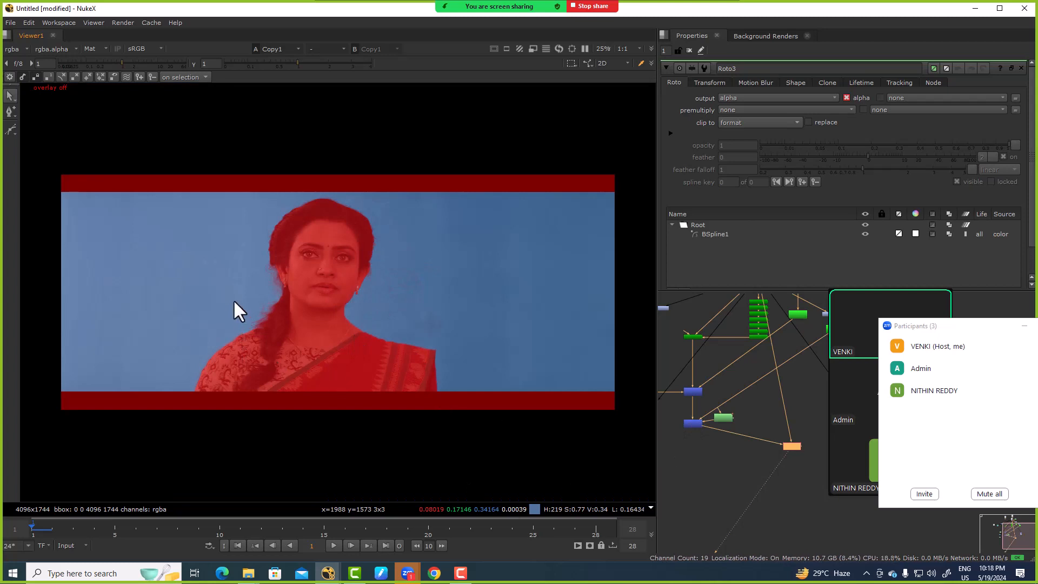
{"action": "scroll", "coordinate": [255, 279], "scroll_direction": "up", "scroll_amount": 6}
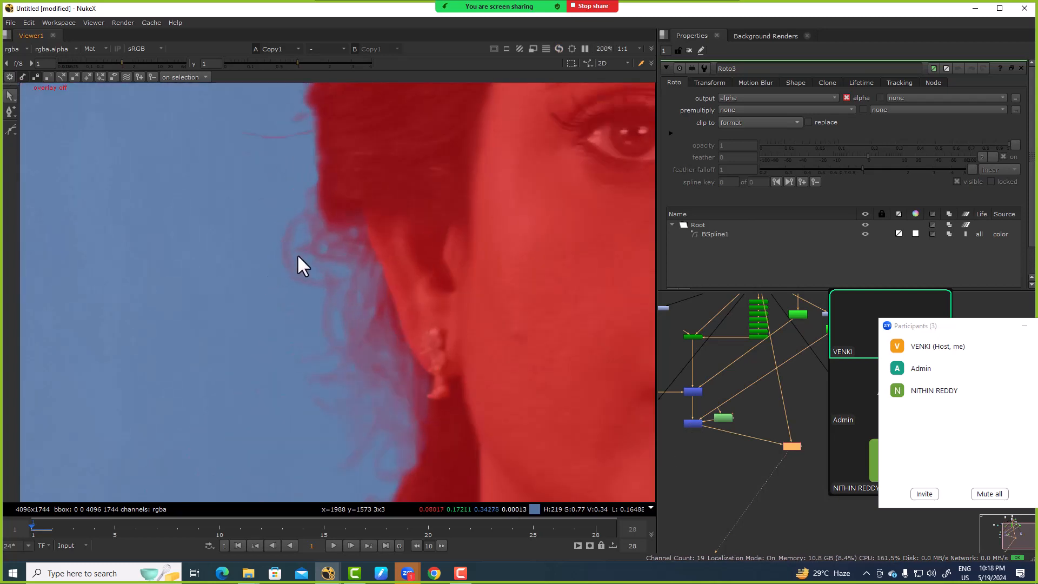
{"action": "left_click_drag", "start_coordinate": [157, 144], "coordinate": [460, 496]}
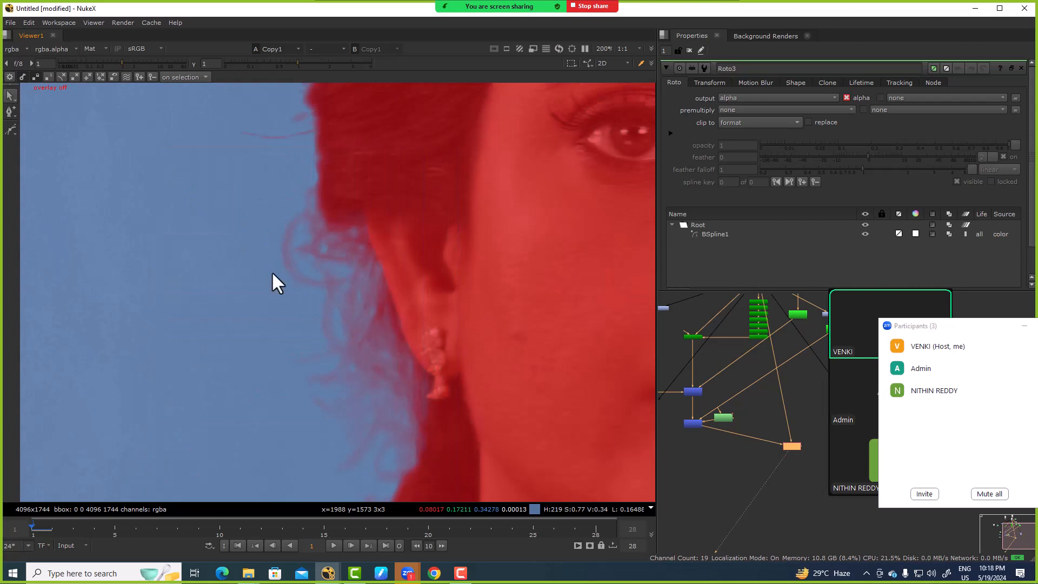
{"action": "scroll", "coordinate": [238, 285], "scroll_direction": "down", "scroll_amount": 2}
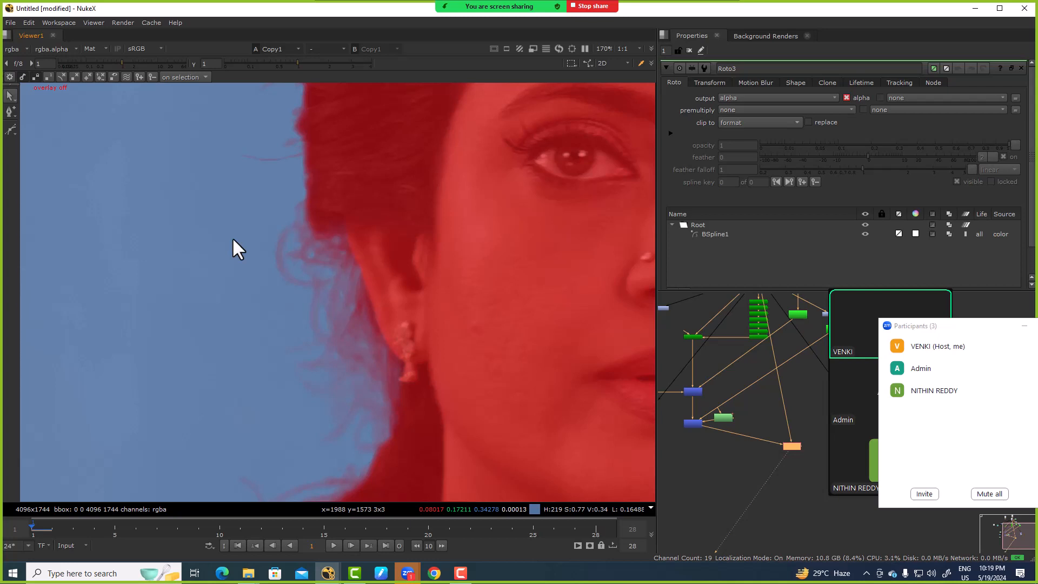
{"action": "scroll", "coordinate": [751, 341], "scroll_direction": "up", "scroll_amount": 5}
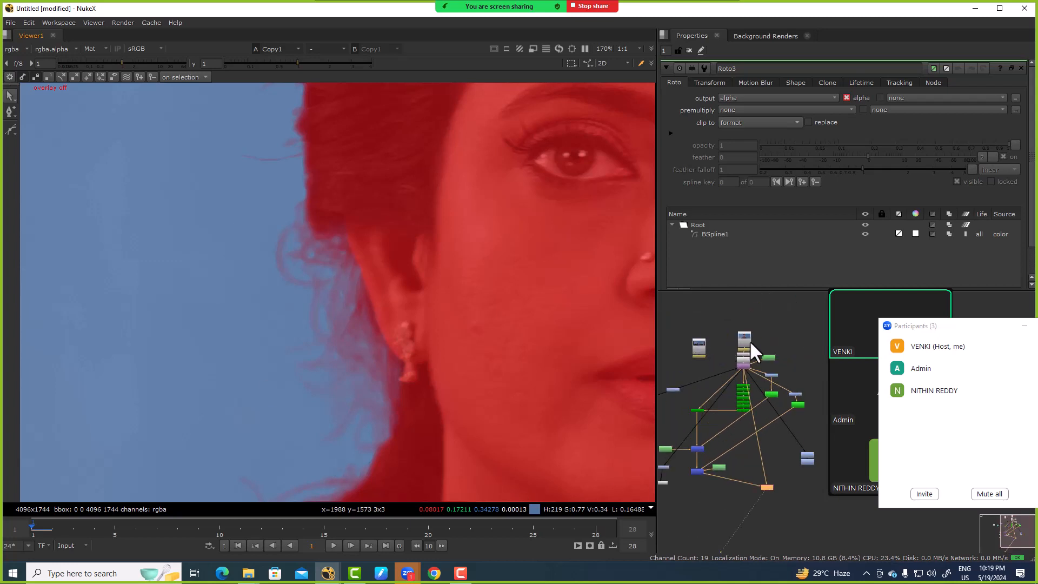
{"action": "scroll", "coordinate": [738, 332], "scroll_direction": "down", "scroll_amount": 4}
{"action": "scroll", "coordinate": [692, 341], "scroll_direction": "up", "scroll_amount": 3}
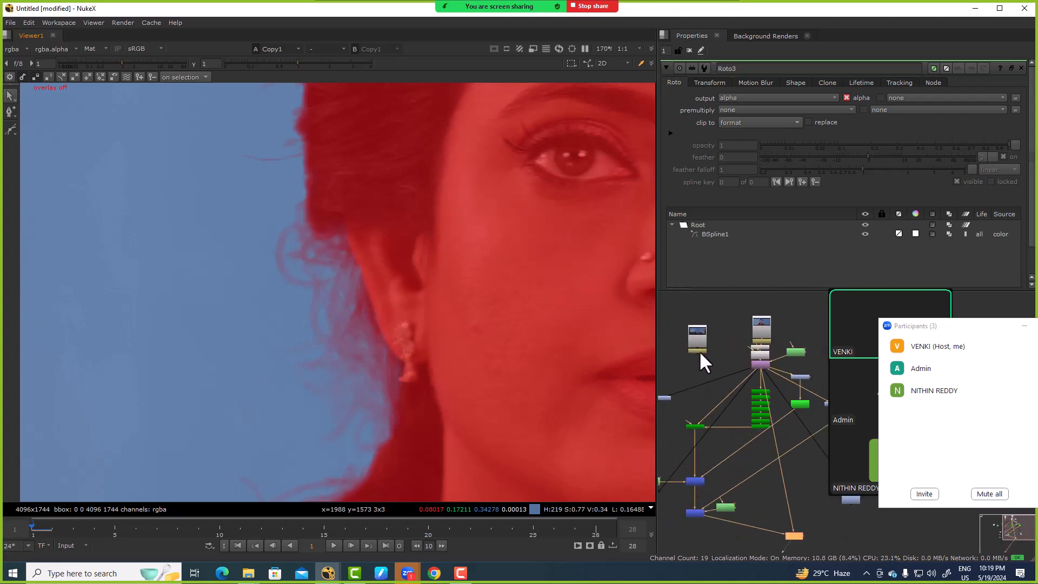
Step: View the wide four-person clip's AppendClip1 in full colour without the matte overlay and inspect the hair of the woman in the red saree
{"action": "left_click", "coordinate": [698, 351]}
{"action": "key", "text": "1"}
{"action": "key", "text": "f"}
{"action": "key", "text": "m"}
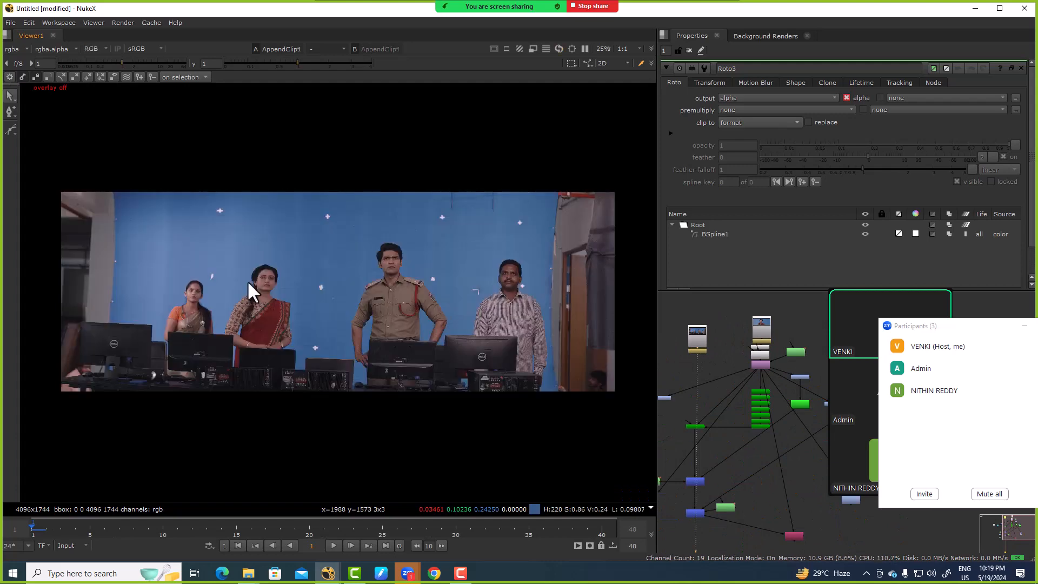
{"action": "scroll", "coordinate": [247, 280], "scroll_direction": "up", "scroll_amount": 10}
Step: Move the wide clip's Read and AppendClip1 nodes into open space beside the tree and open AppendClip1's properties
{"action": "scroll", "coordinate": [744, 339], "scroll_direction": "down", "scroll_amount": 6}
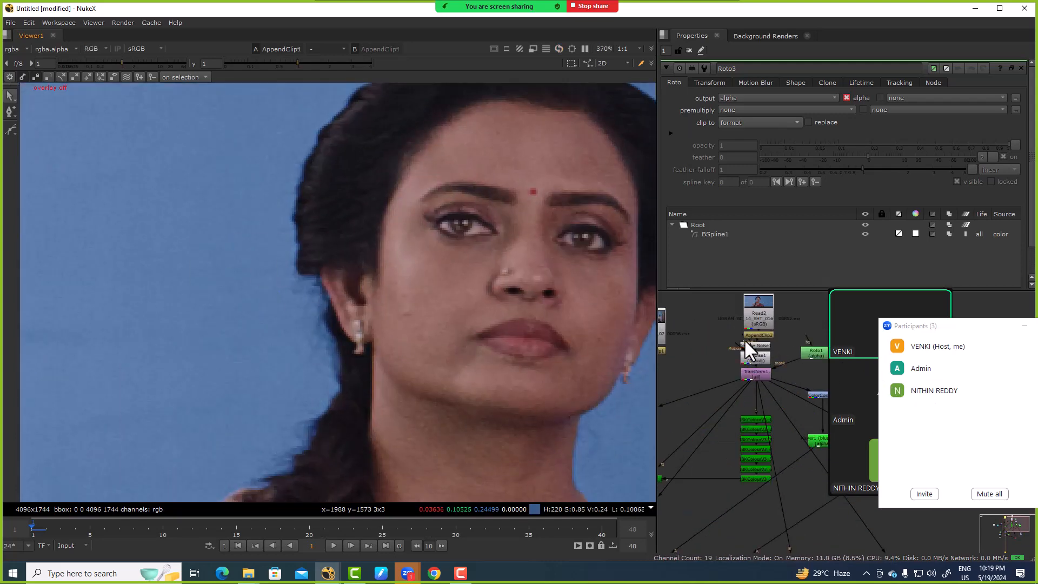
{"action": "scroll", "coordinate": [725, 359], "scroll_direction": "up", "scroll_amount": 8}
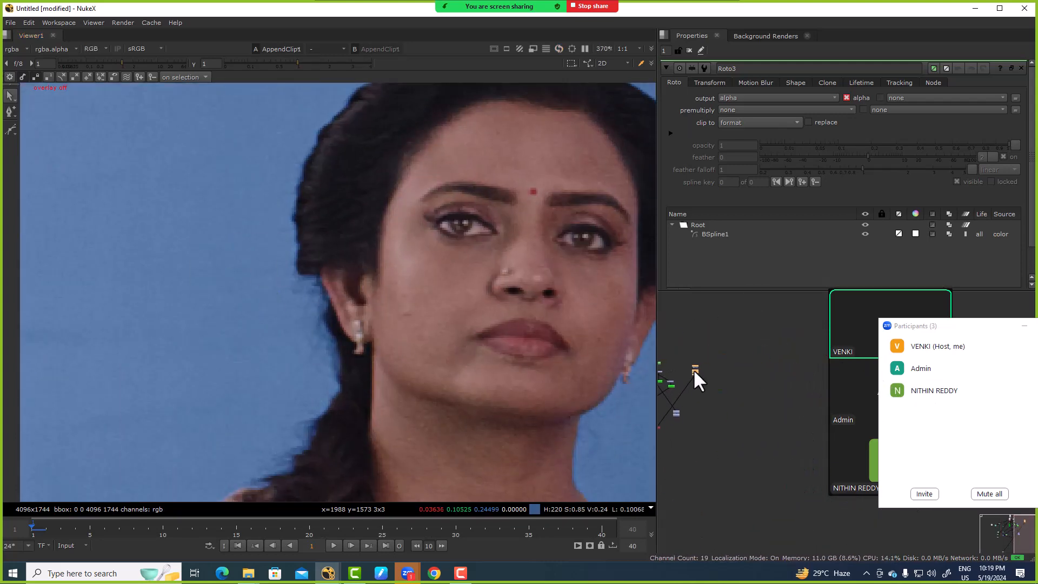
{"action": "double_click", "coordinate": [768, 352]}
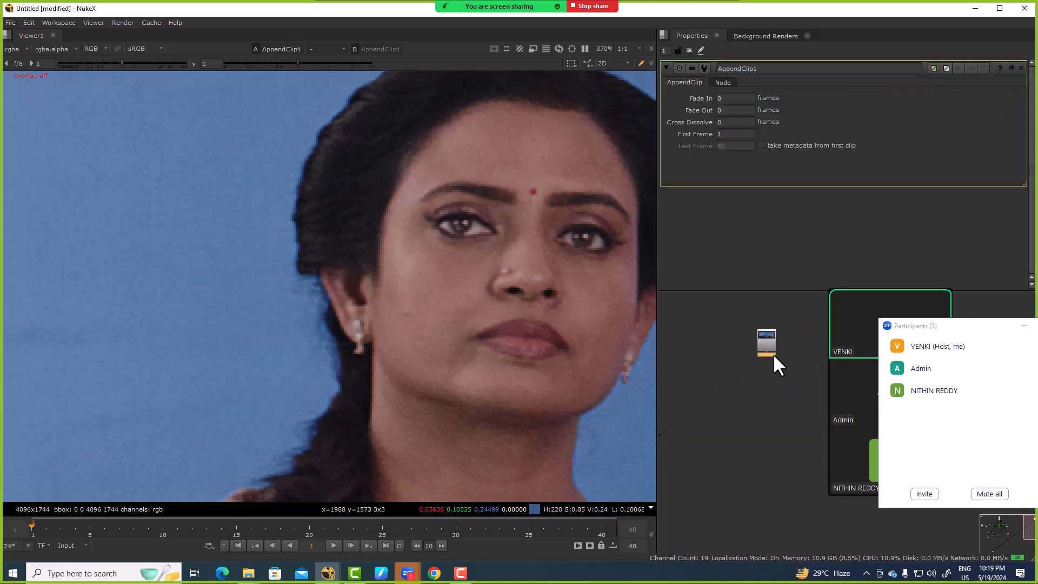
Step: Copy the first clip's Reduce Noise and Denoise nodes and paste them below the wide clip's AppendClip1
{"action": "middle_click_drag", "start_coordinate": [726, 377], "coordinate": [860, 351]}
{"action": "scroll", "coordinate": [861, 352], "scroll_direction": "down", "scroll_amount": 3}
{"action": "scroll", "coordinate": [743, 353], "scroll_direction": "up", "scroll_amount": 5}
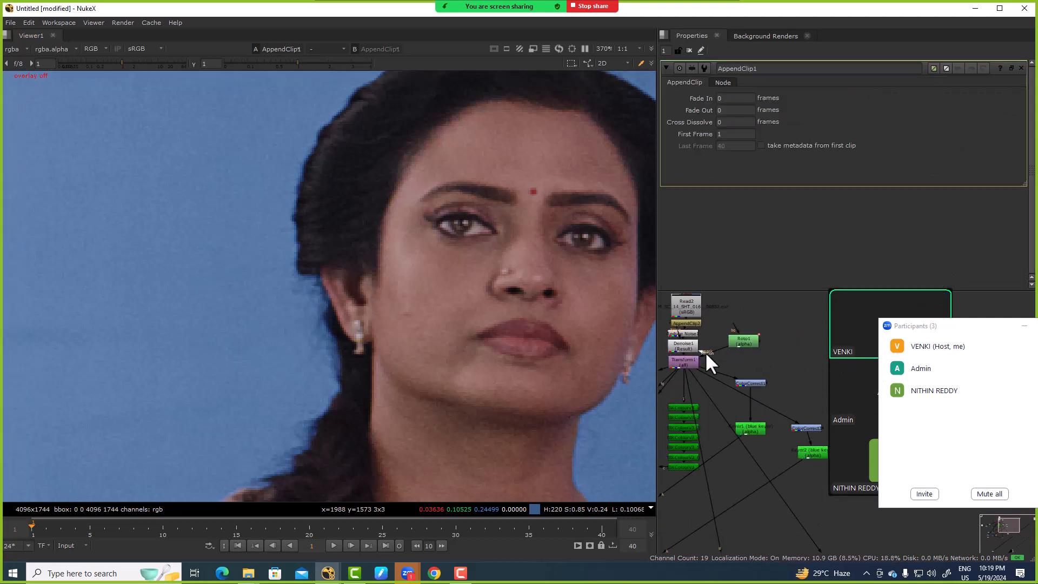
{"action": "middle_click_drag", "start_coordinate": [699, 331], "coordinate": [726, 335]}
{"action": "left_click_drag", "start_coordinate": [678, 330], "coordinate": [739, 359]}
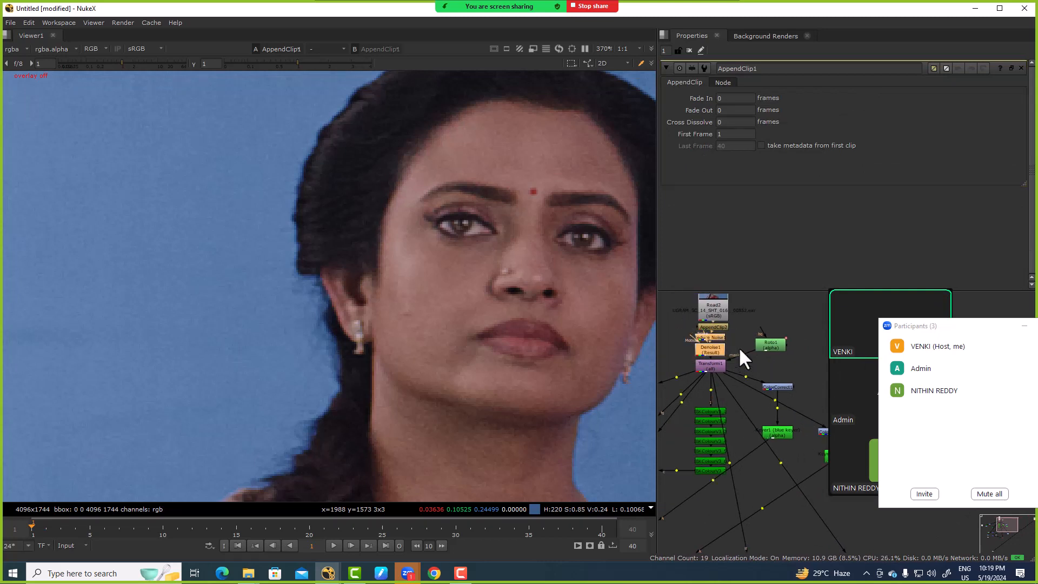
{"action": "scroll", "coordinate": [739, 346], "scroll_direction": "down", "scroll_amount": 5}
{"action": "middle_click_drag", "start_coordinate": [852, 346], "coordinate": [653, 336]}
{"action": "scroll", "coordinate": [774, 350], "scroll_direction": "up", "scroll_amount": 3}
{"action": "left_click", "coordinate": [799, 346]}
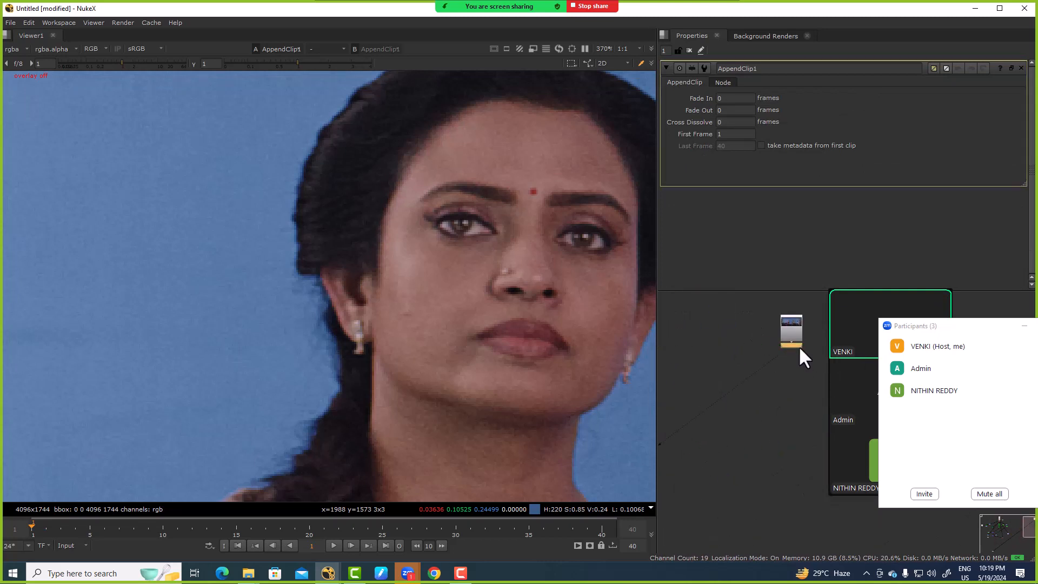
{"action": "key", "text": "ctrl+v"}
{"action": "middle_click_drag", "start_coordinate": [790, 370], "coordinate": [755, 374]}
Step: Open Denoise2's properties and frame the whole denoised four-person image in the viewer
{"action": "scroll", "coordinate": [755, 373], "scroll_direction": "up", "scroll_amount": 3}
{"action": "left_click", "coordinate": [790, 375]}
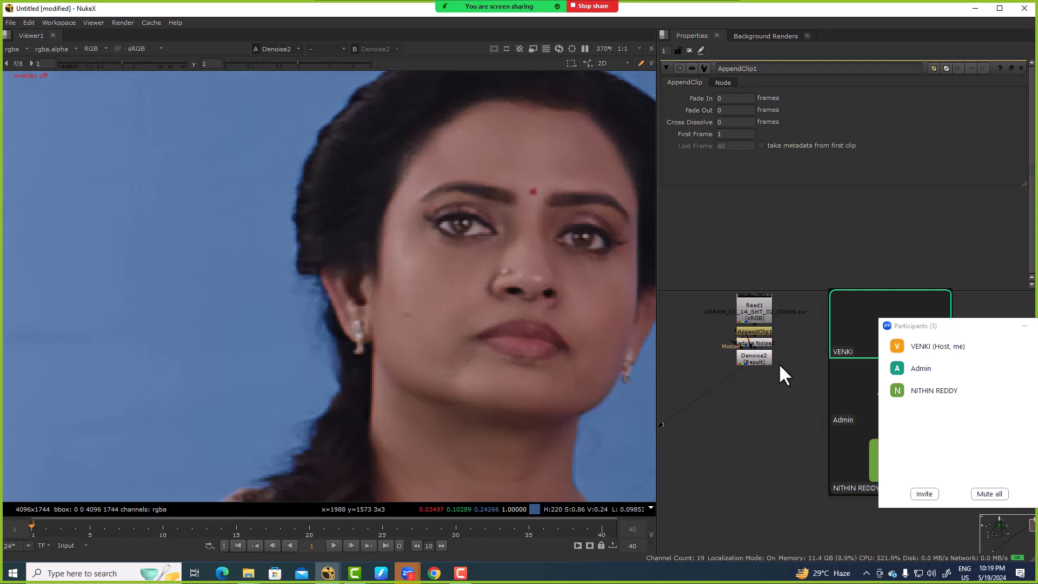
{"action": "double_click", "coordinate": [761, 359]}
{"action": "key", "text": "f"}
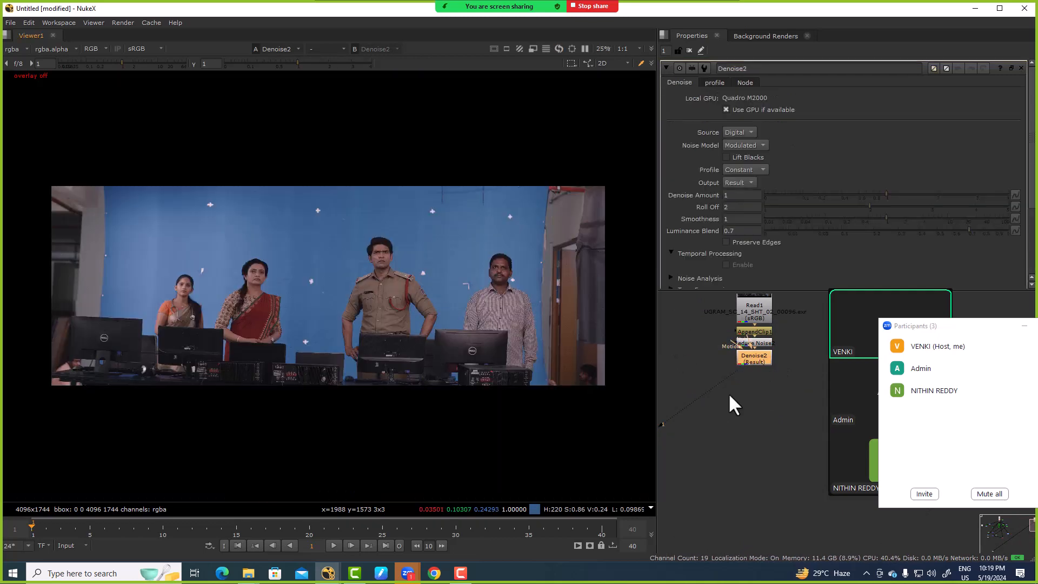
Step: Add an IBKColour node directly after Denoise2 on the wide clip
{"action": "key", "text": "Tab"}
{"action": "type", "text": "ibk"}
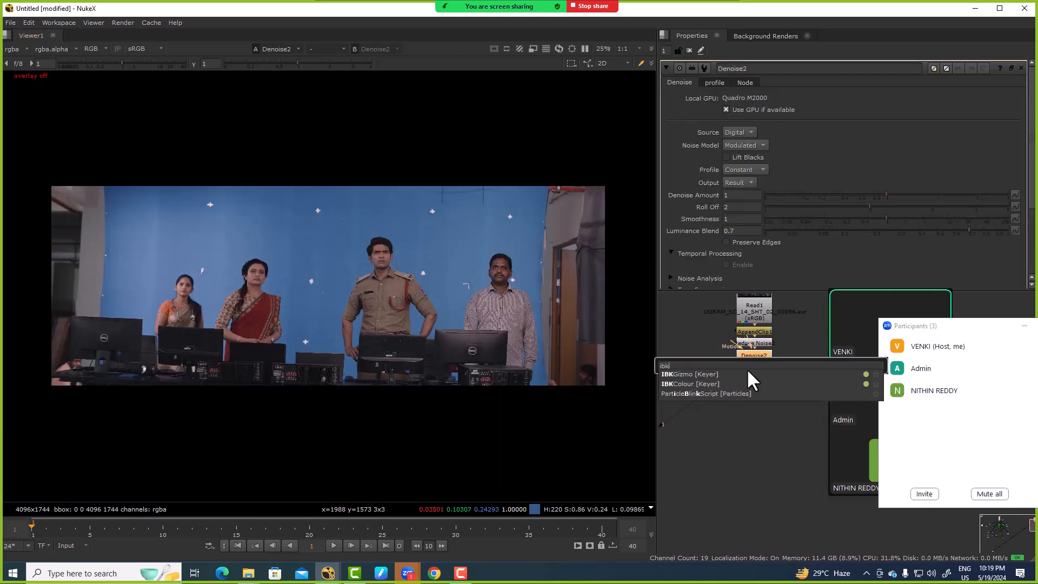
{"action": "key", "text": "Down"}
{"action": "key", "text": "Down"}
{"action": "key", "text": "Return"}
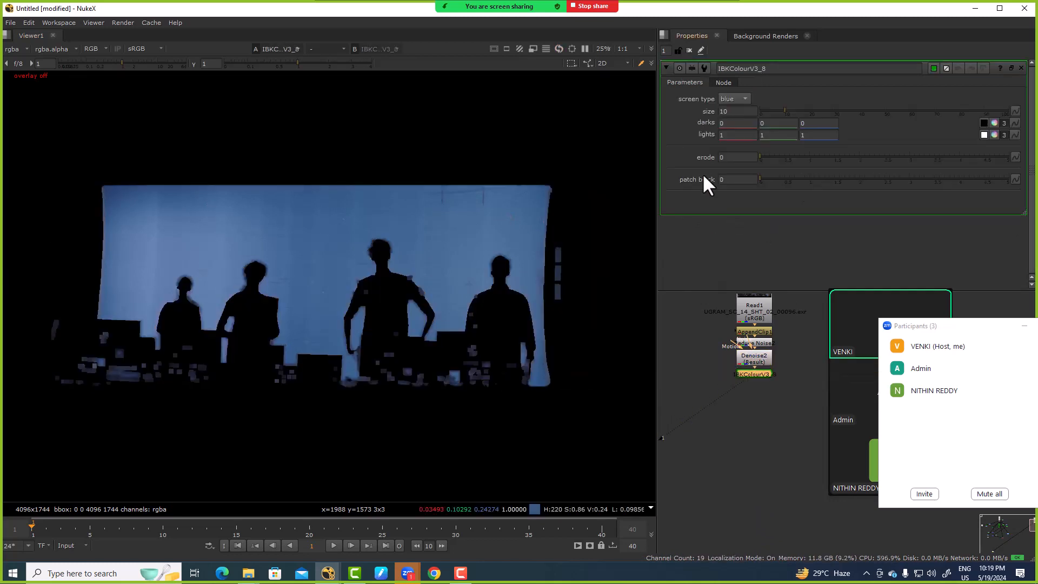
Step: Set the new IBKColour's size to 0 while checking the screen edge around the woman's hair
{"action": "left_click_drag", "start_coordinate": [782, 111], "coordinate": [754, 114]}
{"action": "middle_click_drag", "start_coordinate": [234, 280], "coordinate": [454, 249], "text": "alt"}
{"action": "scroll", "coordinate": [455, 250], "scroll_direction": "down", "scroll_amount": 3}
{"action": "left_click", "coordinate": [740, 114]}
Step: Set the red darks value of the first IBKColour to 0.05
{"action": "left_click", "coordinate": [740, 125]}
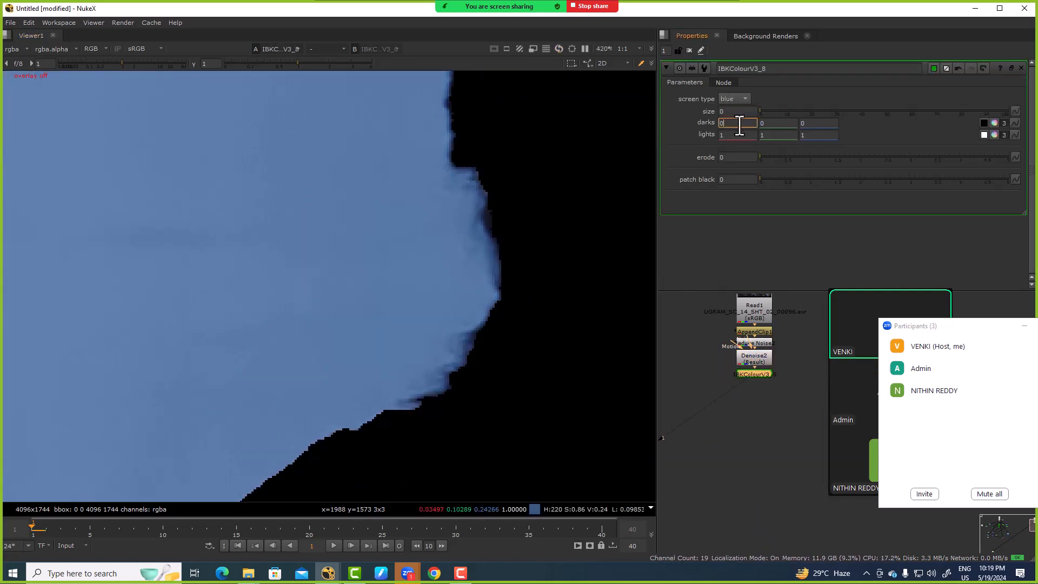
{"action": "key", "text": "Down"}
{"action": "key", "text": "Up"}
{"action": "type", "text": "3"}
{"action": "scroll", "coordinate": [317, 232], "scroll_direction": "down", "scroll_amount": 10}
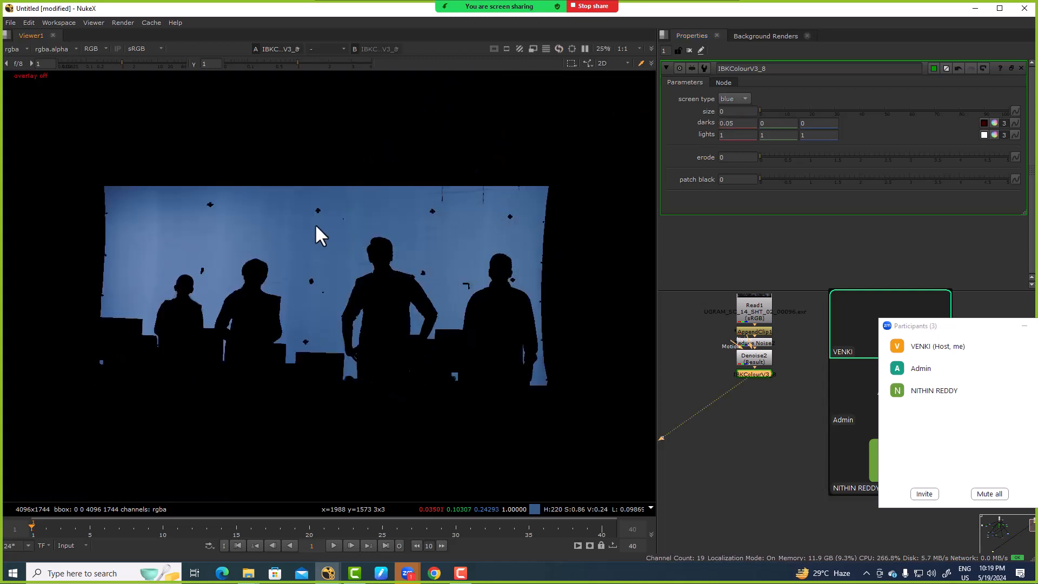
Step: Set the green darks value of the first IBKColour to 0.03
{"action": "left_click", "coordinate": [779, 123]}
{"action": "type", "text": "0.1"}
{"action": "key", "text": "Down"}
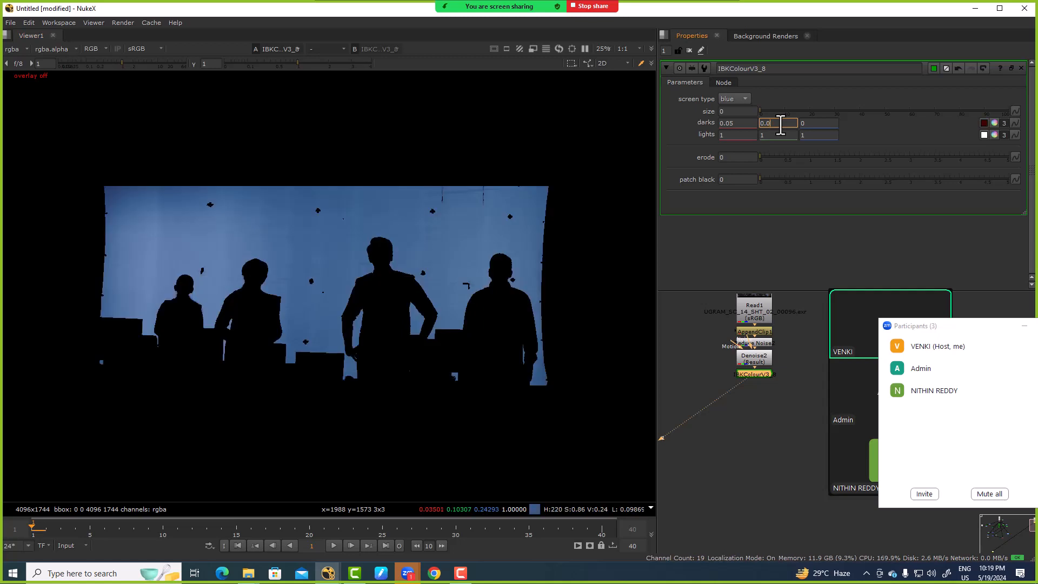
{"action": "key", "text": "Up"}
{"action": "key", "text": "Up"}
{"action": "key", "text": "Down"}
{"action": "key", "text": "Down"}
{"action": "key", "text": "Up"}
{"action": "key", "text": "Up"}
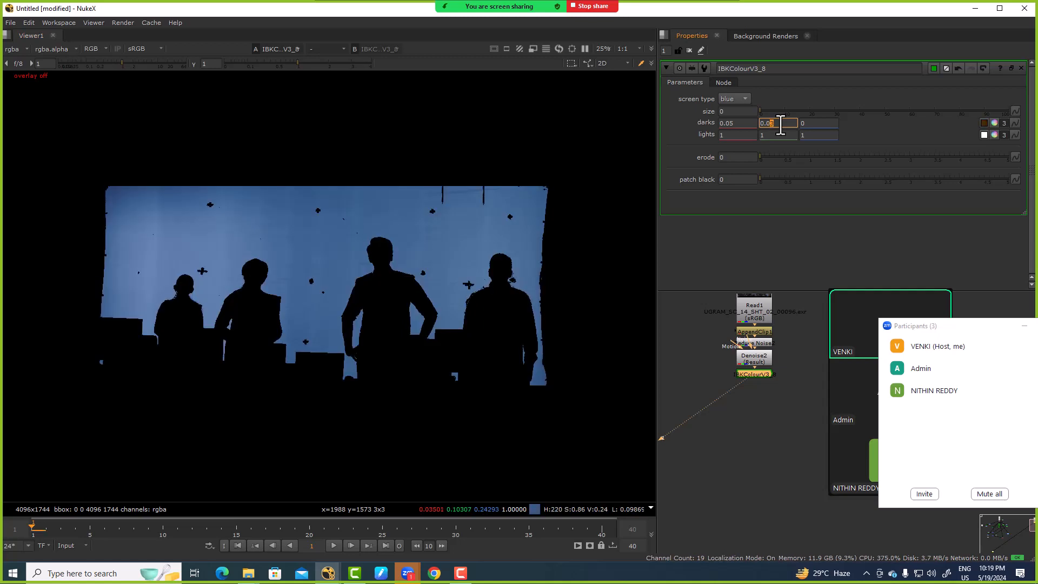
Step: Set the blue darks value of the first IBKColour to 0.01
{"action": "left_click", "coordinate": [819, 123]}
{"action": "key", "text": "Right"}
{"action": "key", "text": "Up"}
{"action": "key", "text": "Down"}
{"action": "key", "text": "Right"}
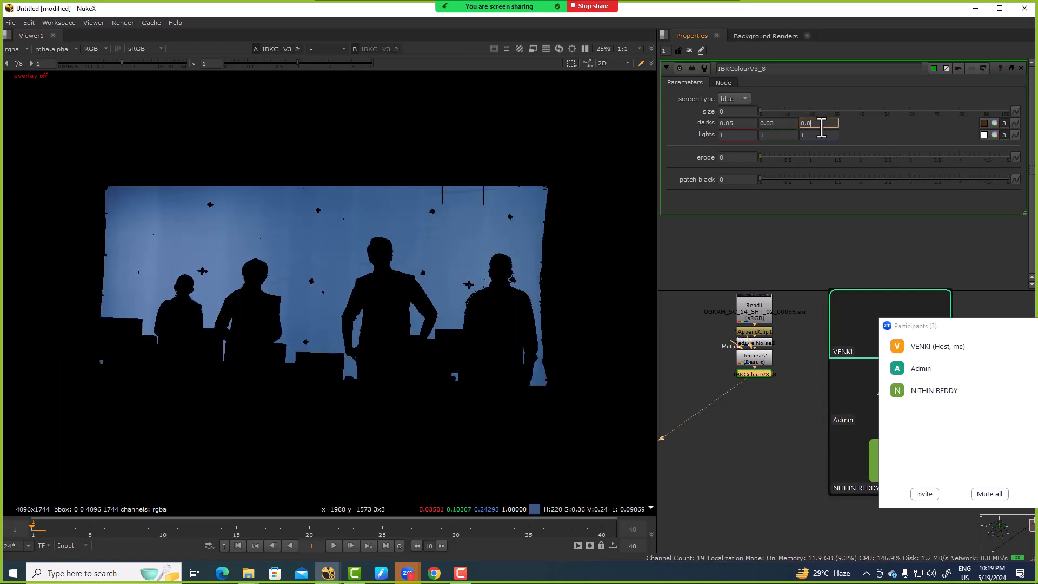
{"action": "key", "text": "Up"}
{"action": "key", "text": "Up"}
{"action": "key", "text": "Up"}
{"action": "key", "text": "Down"}
Step: Set the first IBKColour's erode to 4, leaving its lights at 1
{"action": "left_click", "coordinate": [754, 135]}
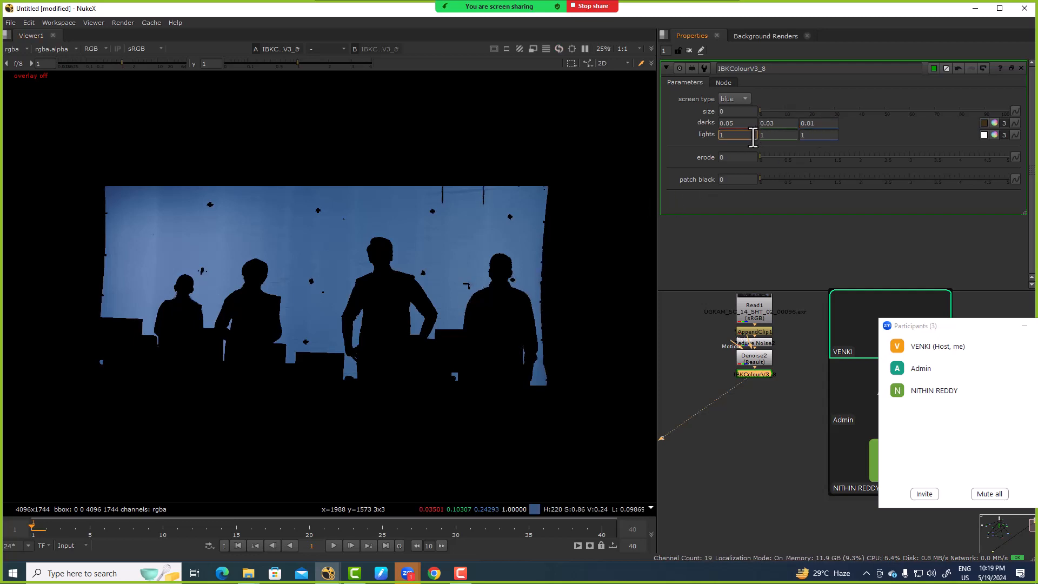
{"action": "key", "text": "Down"}
{"action": "left_click", "coordinate": [749, 157]}
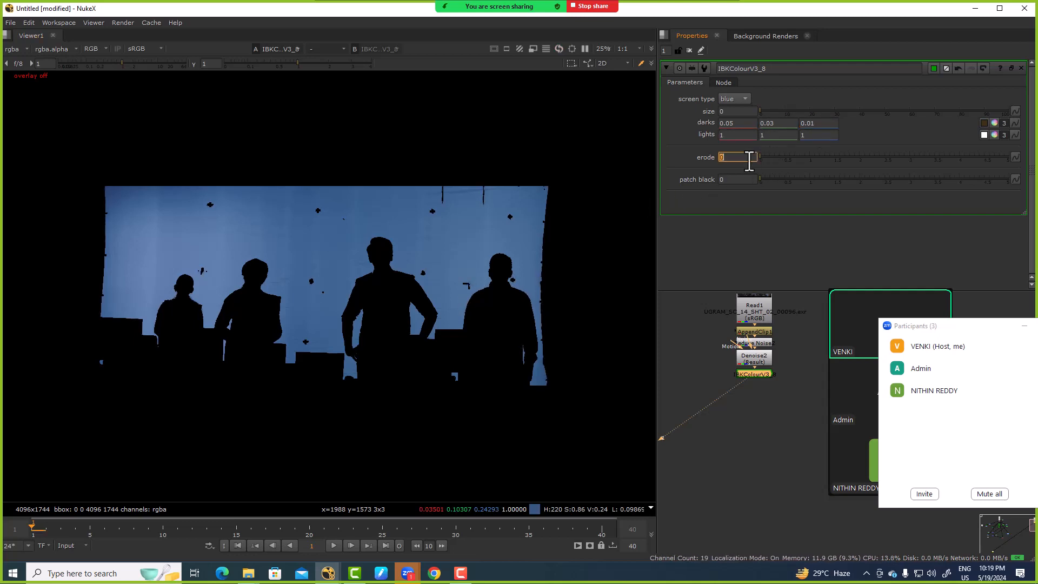
{"action": "type", "text": "4"}
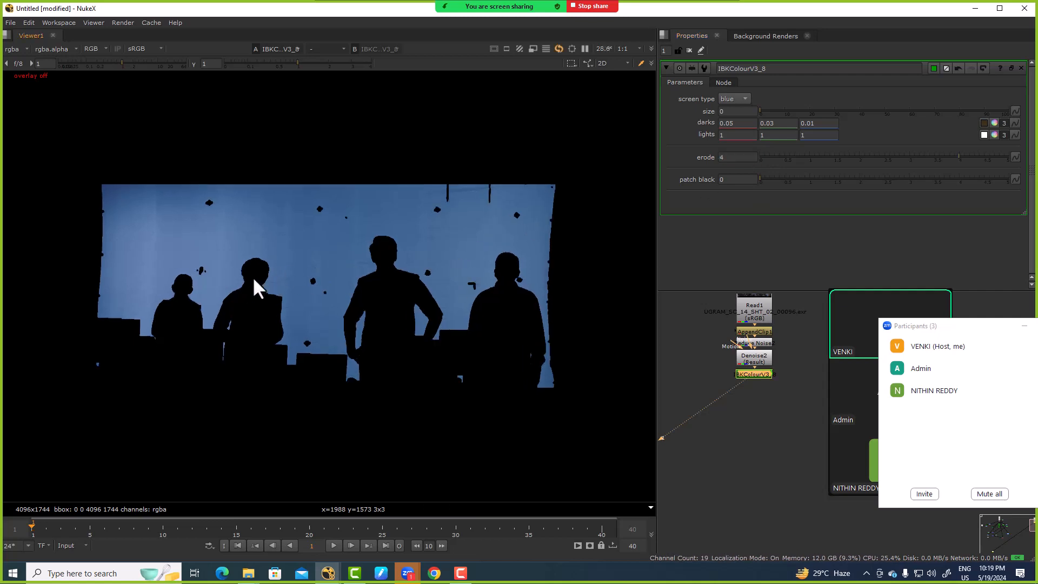
Step: Compare erode values of 0 and 3 at the hair edge and return erode to 4
{"action": "scroll", "coordinate": [251, 287], "scroll_direction": "up", "scroll_amount": 10}
{"action": "left_click", "coordinate": [764, 406]}
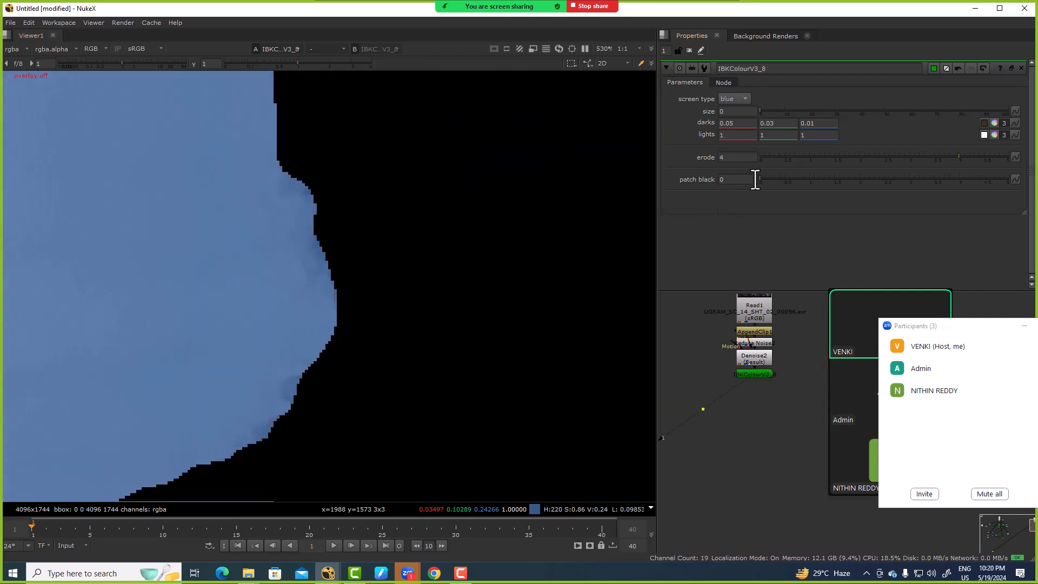
{"action": "left_click", "coordinate": [770, 157], "text": "ctrl"}
{"action": "left_click", "coordinate": [729, 156]}
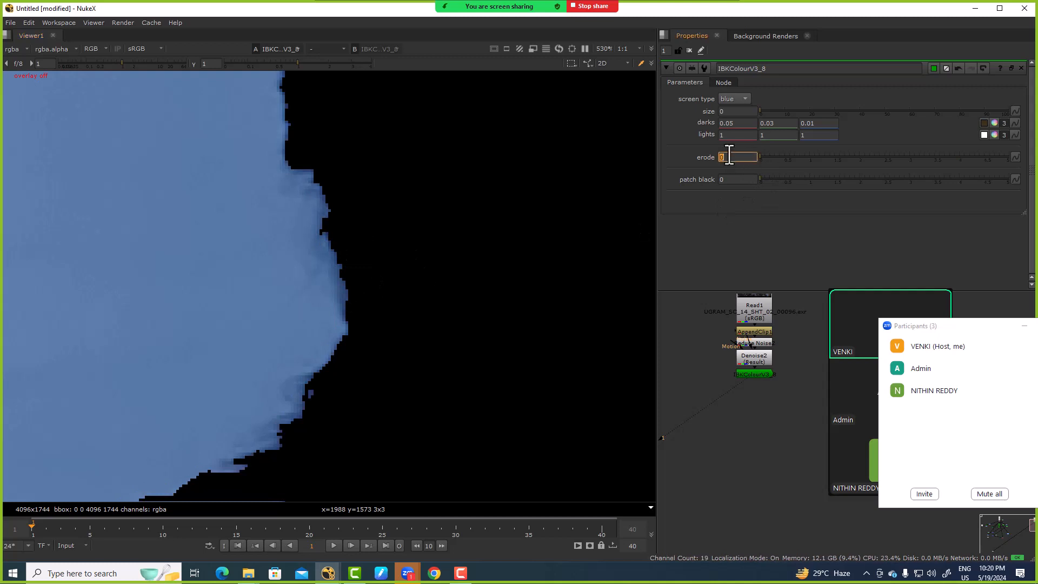
{"action": "type", "text": "3"}
{"action": "key", "text": "Return"}
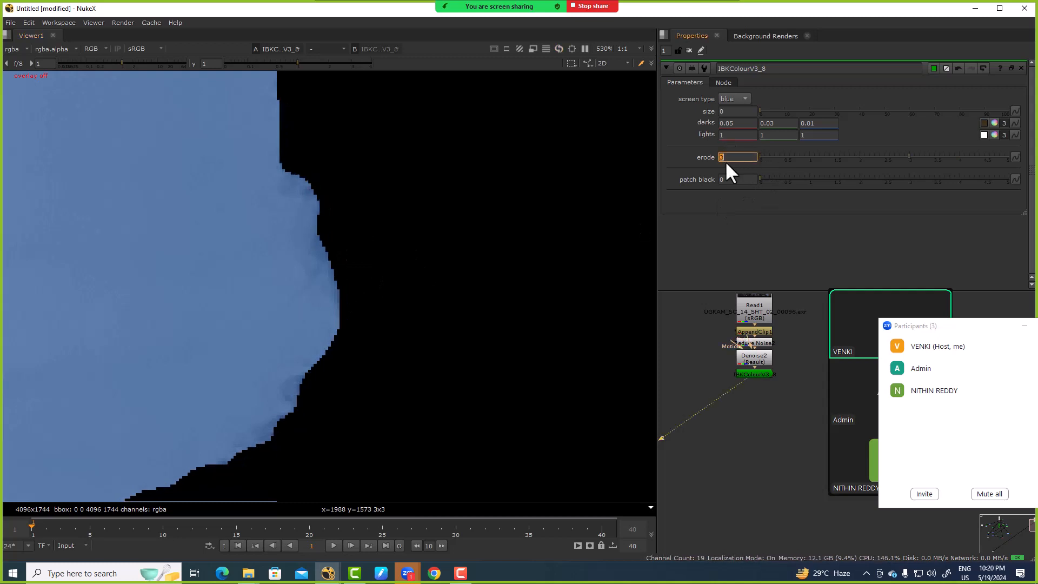
{"action": "type", "text": "4"}
{"action": "key", "text": "Return"}
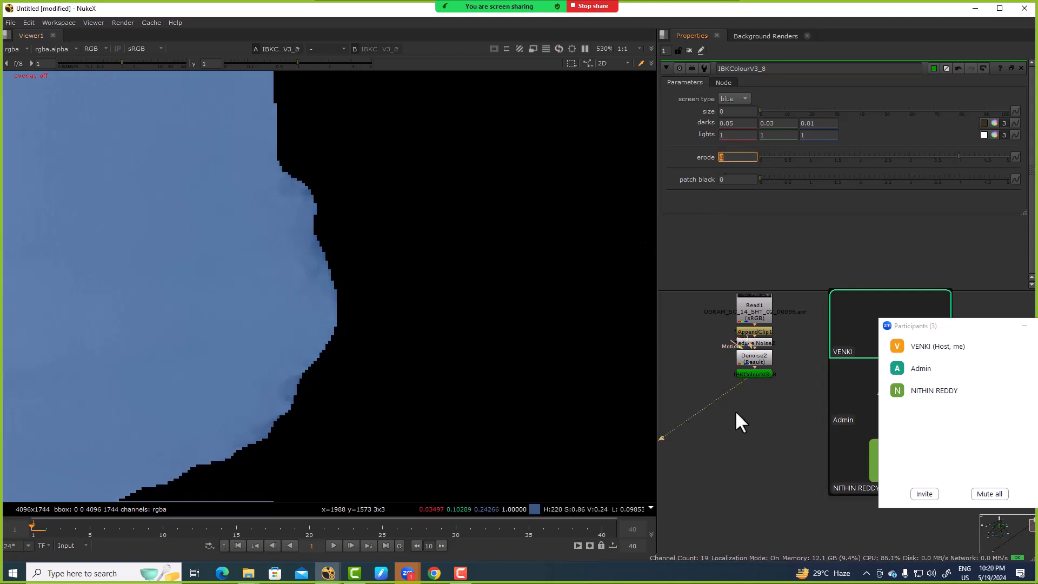
Step: Duplicate the IBKColour node directly below itself and open the copy's properties
{"action": "left_click", "coordinate": [745, 376]}
{"action": "key", "text": "ctrl+c"}
{"action": "key", "text": "ctrl+v"}
{"action": "double_click", "coordinate": [750, 386]}
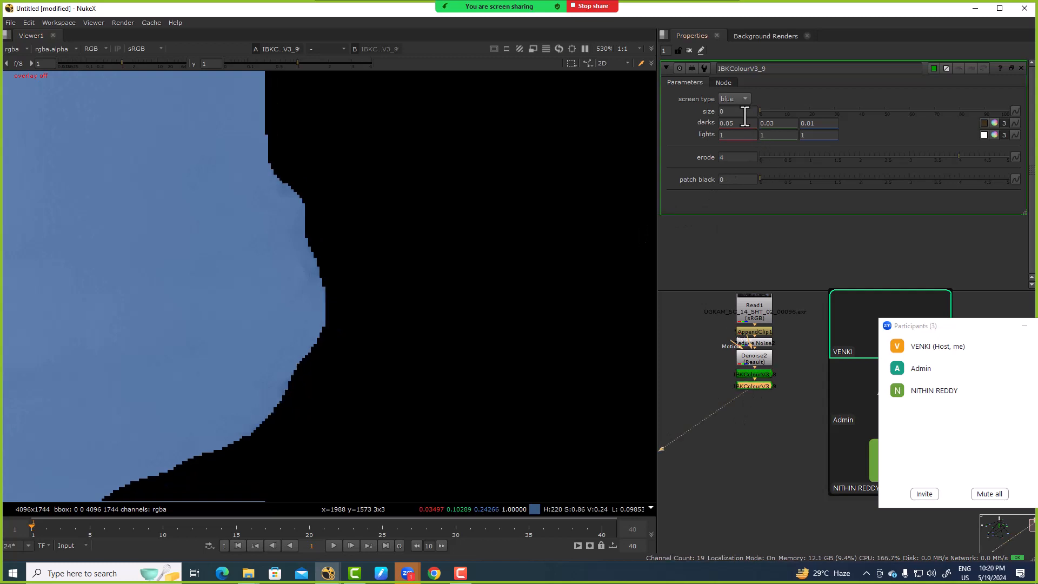
Step: Set the second IBKColour's size to 1 and raise its erode to 5
{"action": "left_click", "coordinate": [737, 111]}
{"action": "type", "text": "1"}
{"action": "key", "text": "Return"}
{"action": "left_click", "coordinate": [738, 156]}
{"action": "type", "text": "+1"}
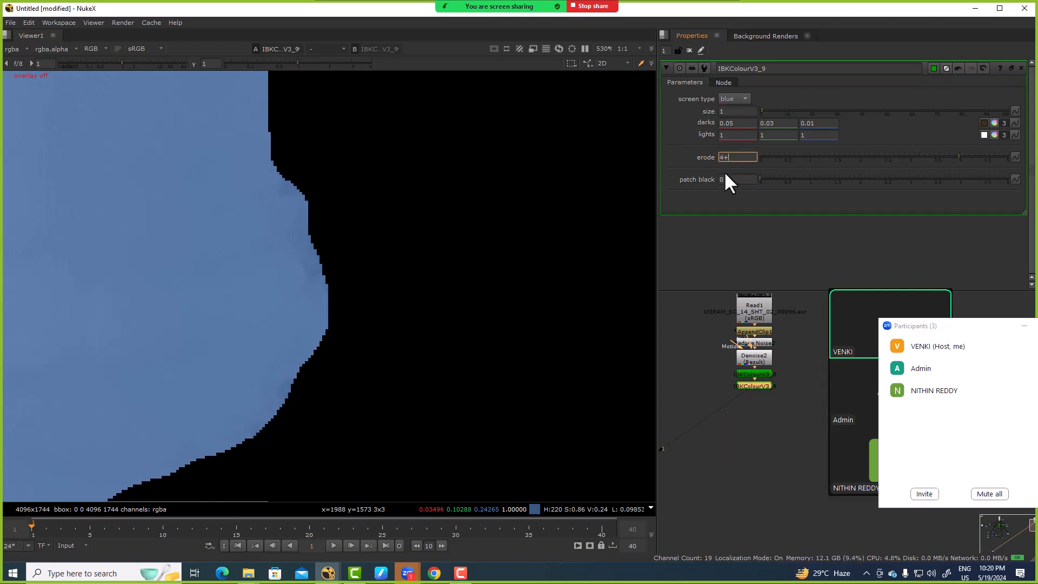
{"action": "key", "text": "Return"}
Step: Duplicate the second IBKColour with patch black set to 10, and append another copy of that node below it
{"action": "key", "text": "ctrl+c"}
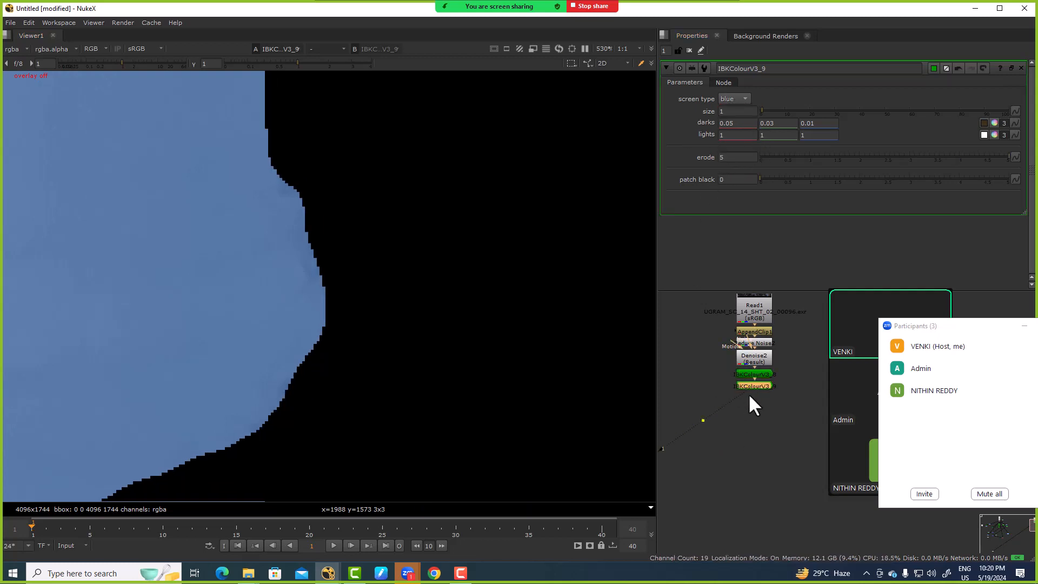
{"action": "key", "text": "ctrl+v"}
{"action": "type", "text": "10"}
{"action": "key", "text": "Return"}
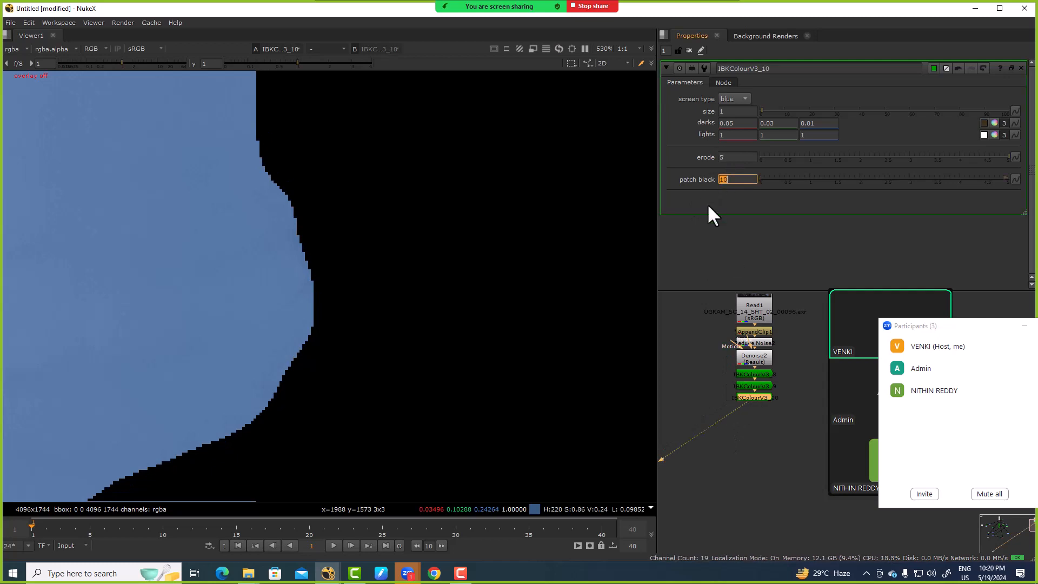
{"action": "key", "text": "ctrl+c"}
{"action": "key", "text": "ctrl+v"}
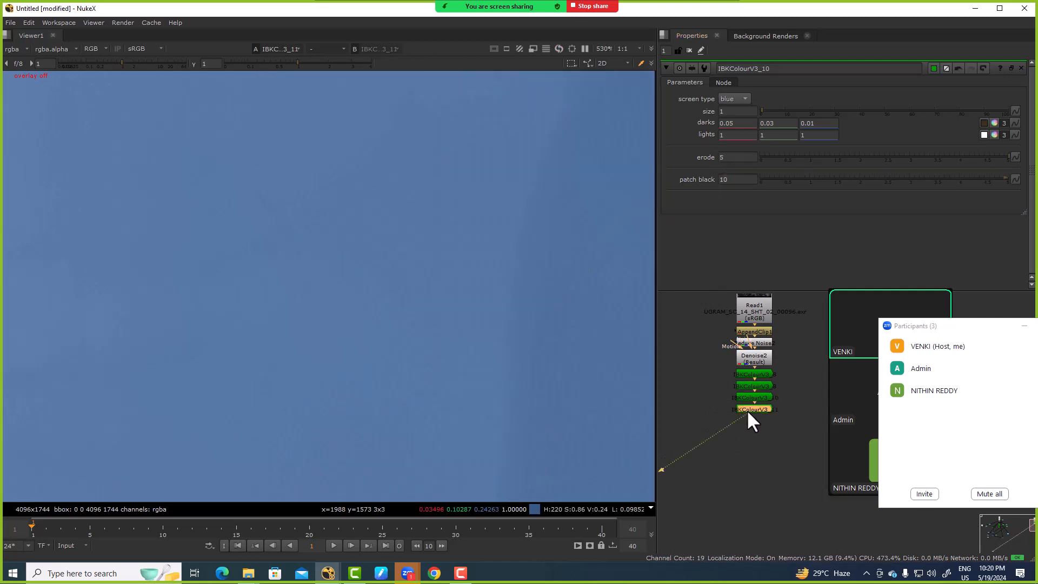
Step: Try doubling the fourth IBKColour's patch black to 20 on the full frame, and undo it
{"action": "double_click", "coordinate": [748, 410]}
{"action": "left_click", "coordinate": [733, 180]}
{"action": "type", "text": "*2"}
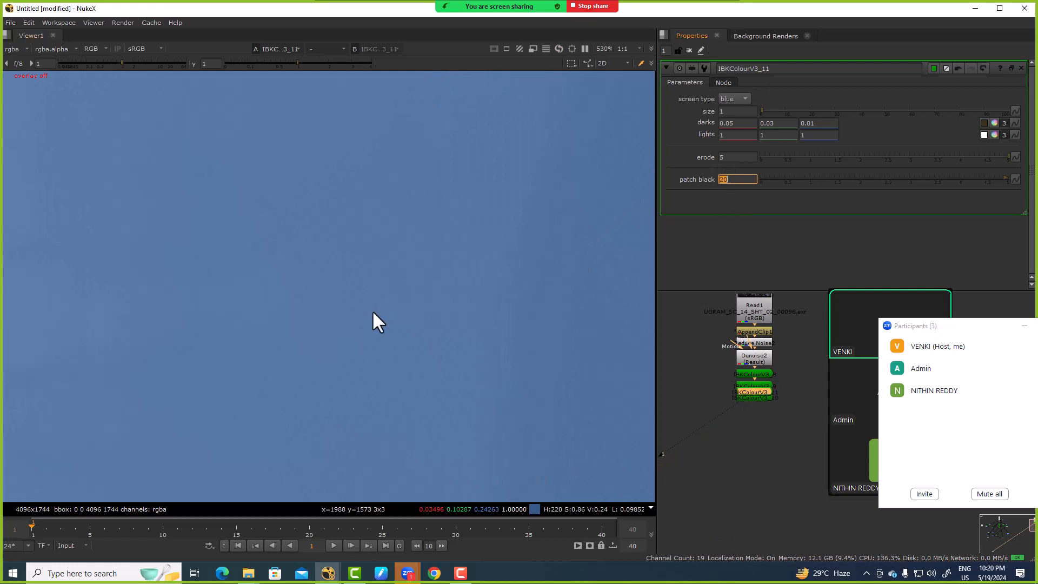
{"action": "key", "text": "Return"}
{"action": "key", "text": "f"}
{"action": "key", "text": "ctrl+z"}
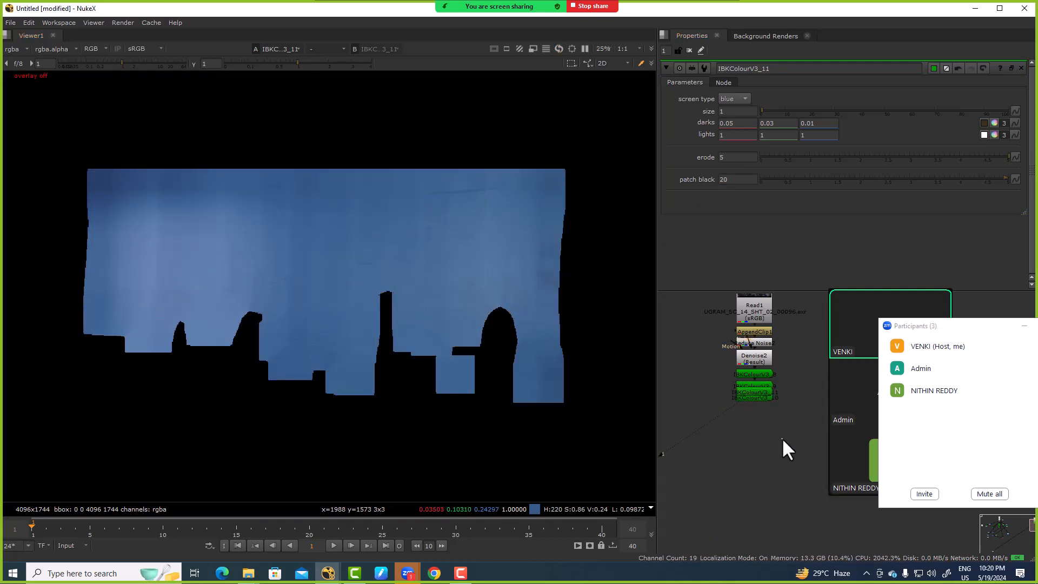
Step: Separate the overlapping IBKColour nodes into a vertical chain, with IBKColourV3_11 below IBKColourV3_10
{"action": "scroll", "coordinate": [752, 394], "scroll_direction": "up", "scroll_amount": 3}
{"action": "left_click_drag", "start_coordinate": [753, 397], "coordinate": [752, 419]}
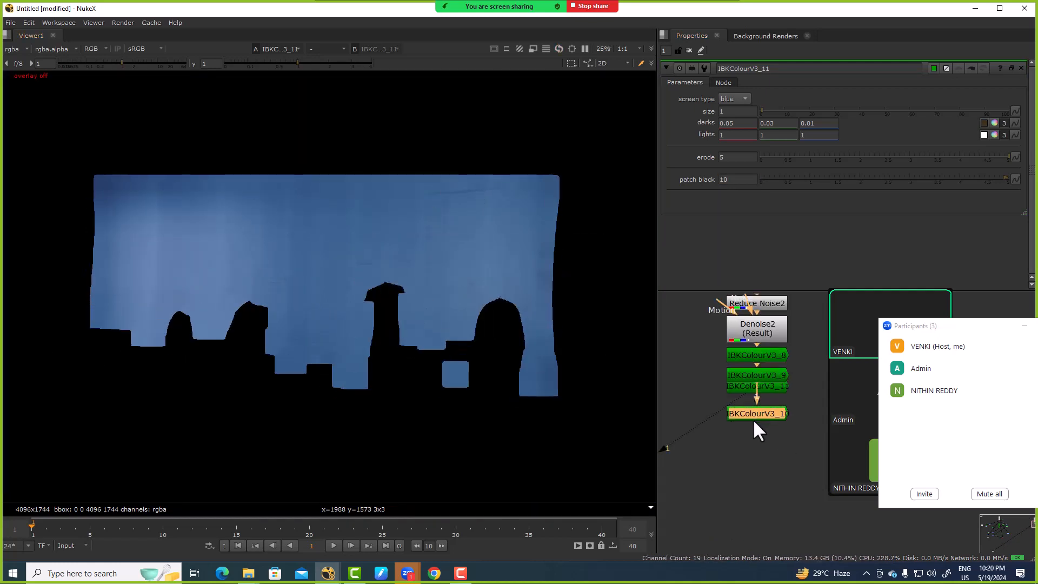
{"action": "left_click_drag", "start_coordinate": [762, 373], "coordinate": [743, 497]}
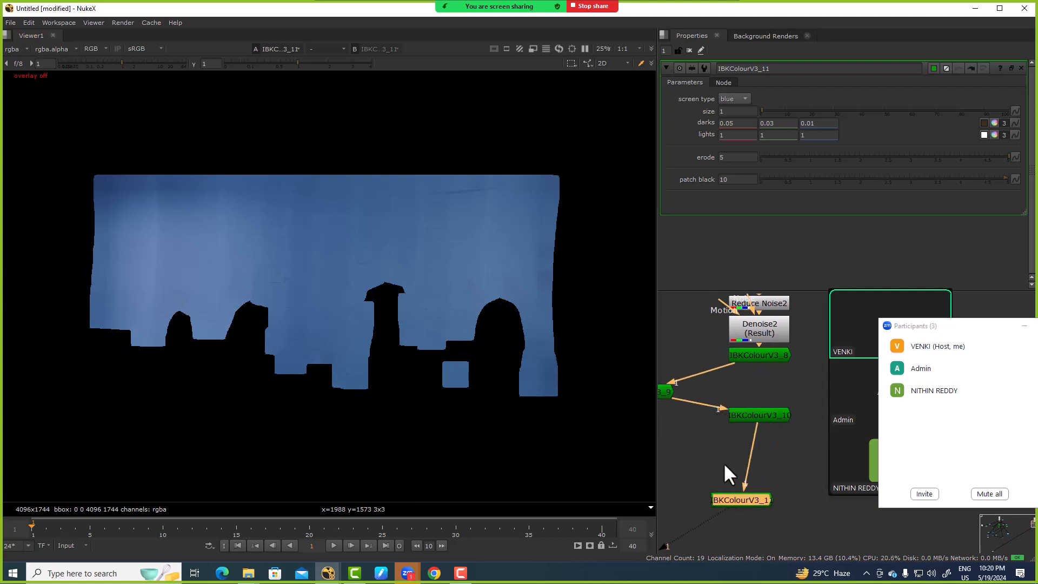
{"action": "left_click_drag", "start_coordinate": [665, 390], "coordinate": [765, 373]}
{"action": "left_click", "coordinate": [779, 414]}
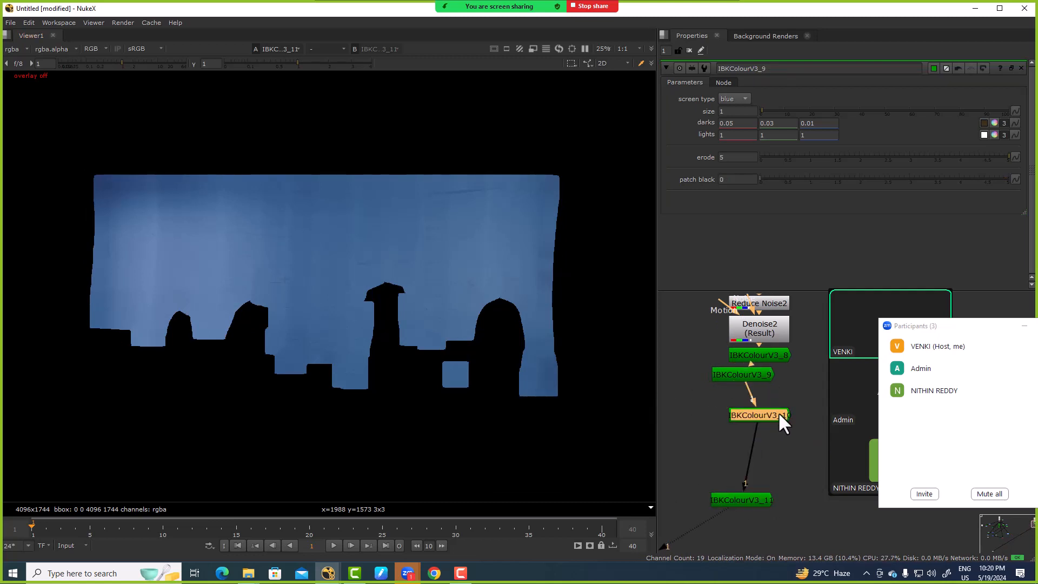
{"action": "left_click", "coordinate": [747, 498]}
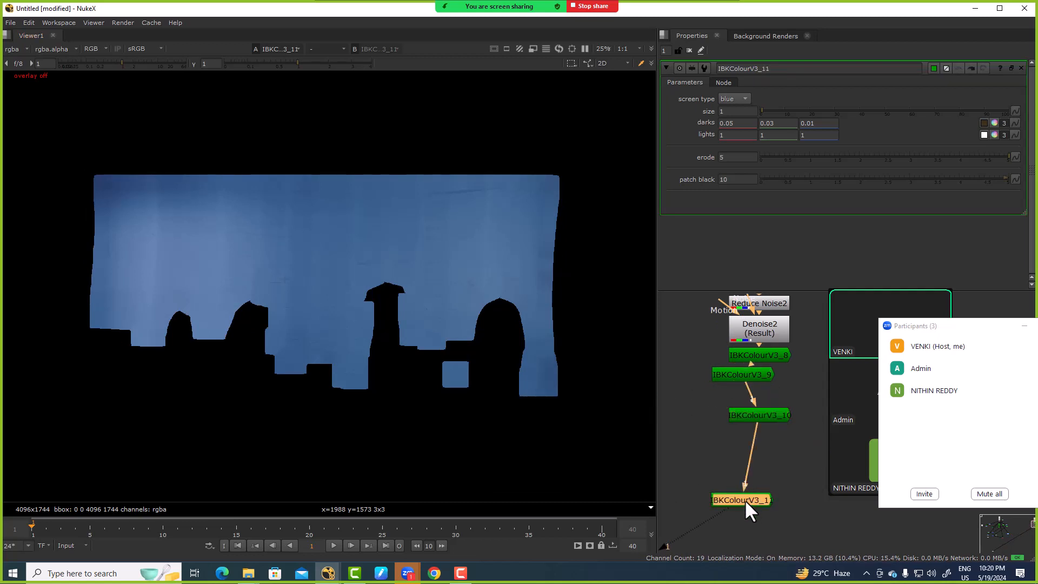
Step: Set IBKColourV3_11's patch black to 20 and move the node closer below IBKColourV3_10
{"action": "left_click", "coordinate": [738, 181]}
{"action": "key", "text": "Up"}
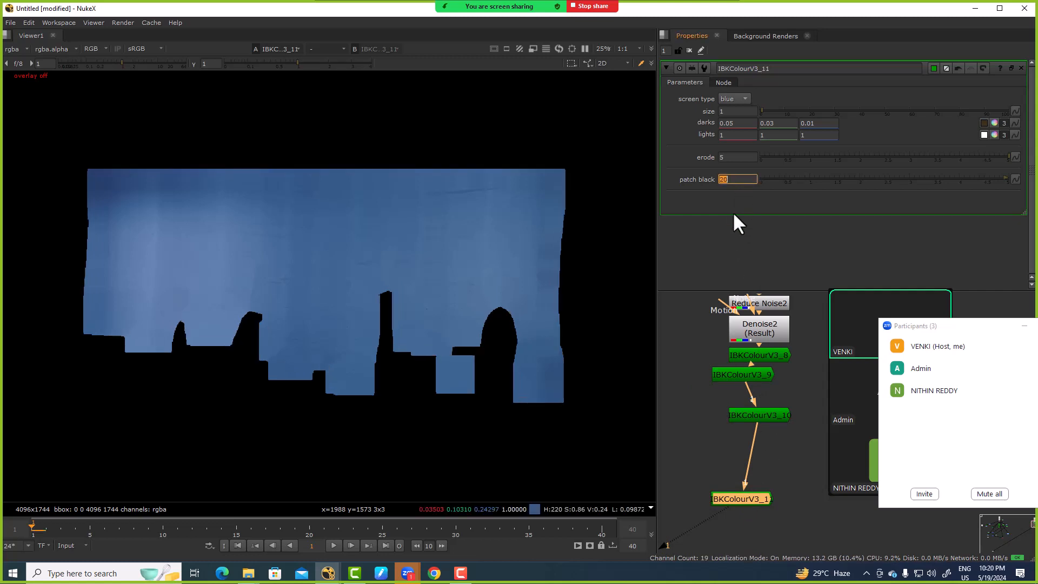
{"action": "left_click", "coordinate": [759, 417]}
{"action": "left_click_drag", "start_coordinate": [738, 496], "coordinate": [742, 477]}
{"action": "key", "text": "1"}
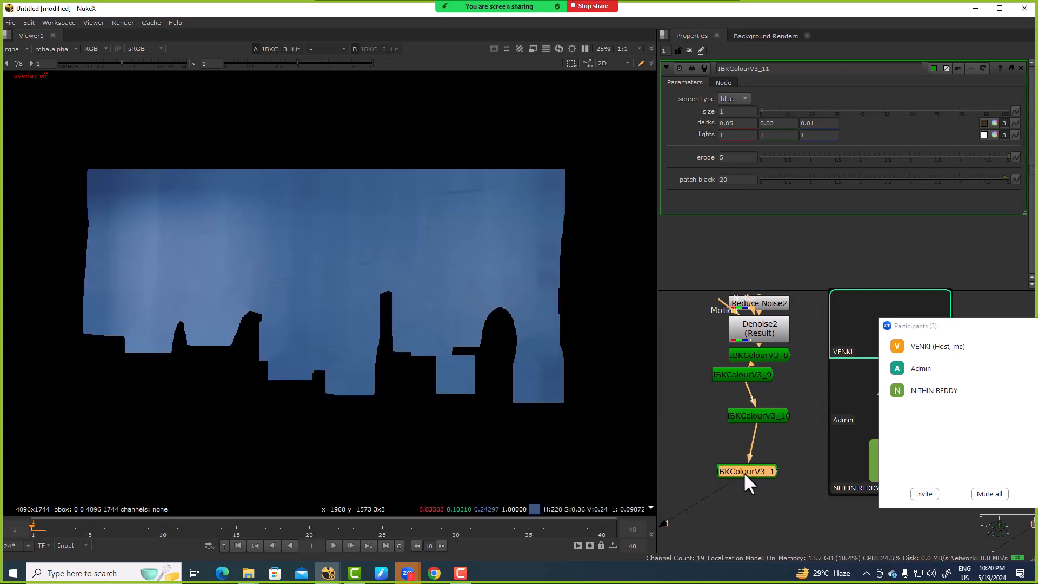
Step: Duplicate IBKColourV3_11 below itself, set the copy's patch black to 40, and turn on the viewer overlay
{"action": "key", "text": "ctrl+c"}
{"action": "key", "text": "ctrl+v"}
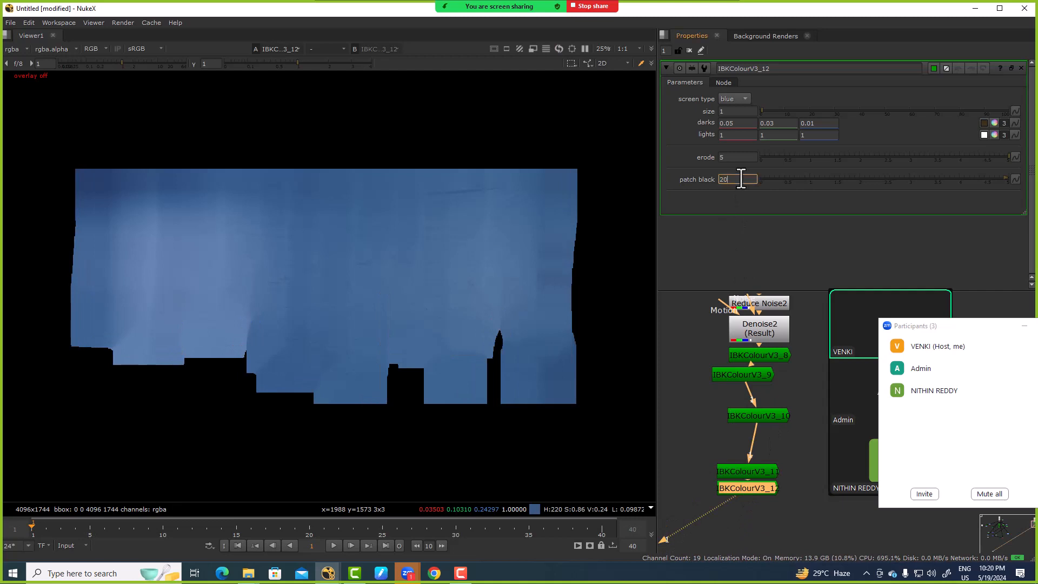
{"action": "type", "text": "2"}
{"action": "key", "text": "Return"}
{"action": "key", "text": "o"}
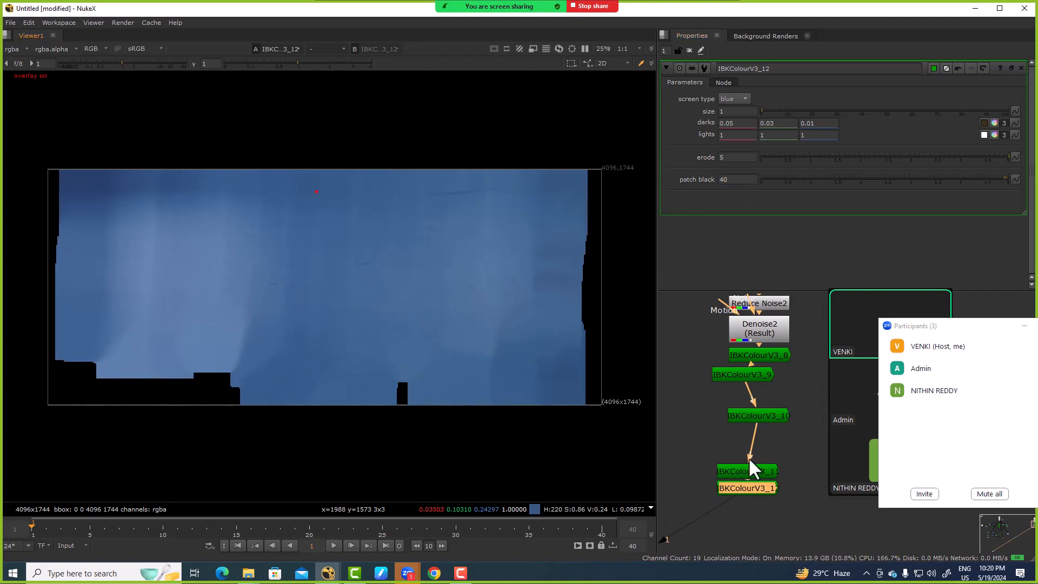
Step: Duplicate IBKColourV3_12 below itself and set the copy's patch black to 80
{"action": "middle_click_drag", "start_coordinate": [750, 491], "coordinate": [756, 420]}
{"action": "key", "text": "ctrl+c"}
{"action": "key", "text": "ctrl+v"}
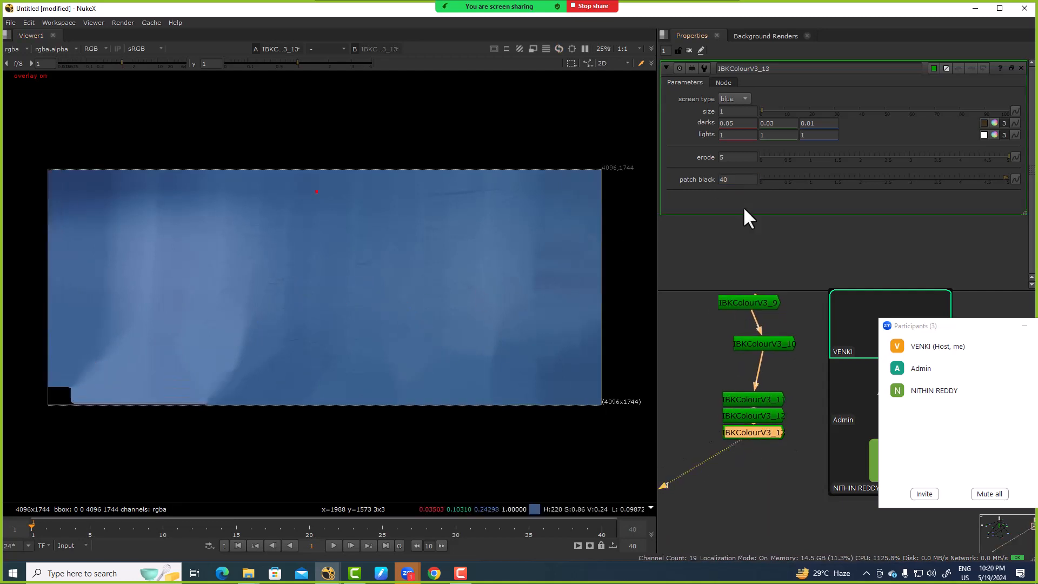
{"action": "double_click", "coordinate": [738, 180]}
{"action": "type", "text": "80"}
{"action": "key", "text": "Return"}
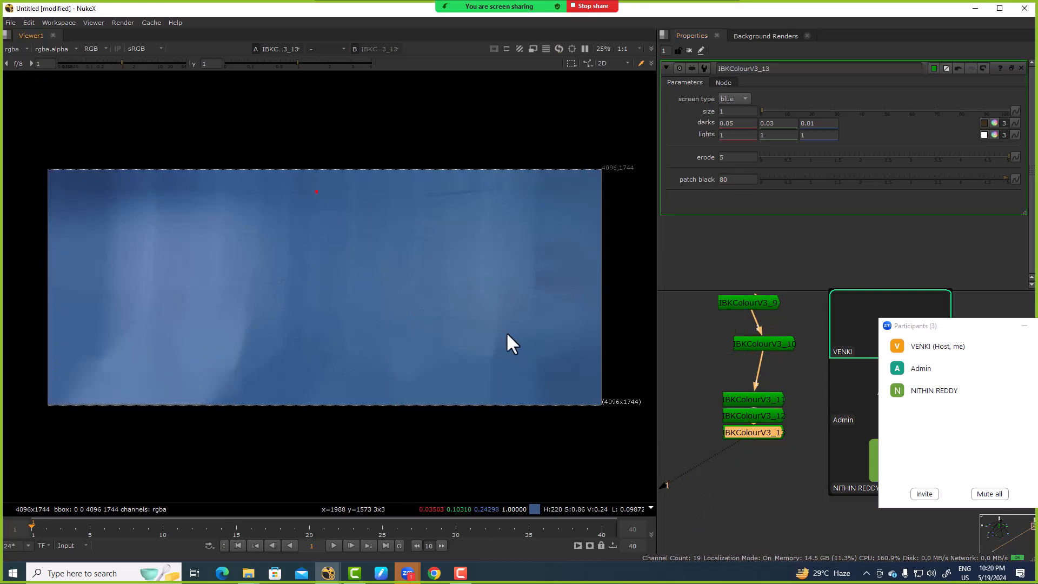
Step: Turn off the viewer overlay, duplicate IBKColourV3_13 below itself, and check the result in the alpha and colour views
{"action": "key", "text": "a"}
{"action": "key", "text": "o"}
{"action": "left_click", "coordinate": [754, 432]}
{"action": "key", "text": "ctrl+c"}
{"action": "key", "text": "ctrl+v"}
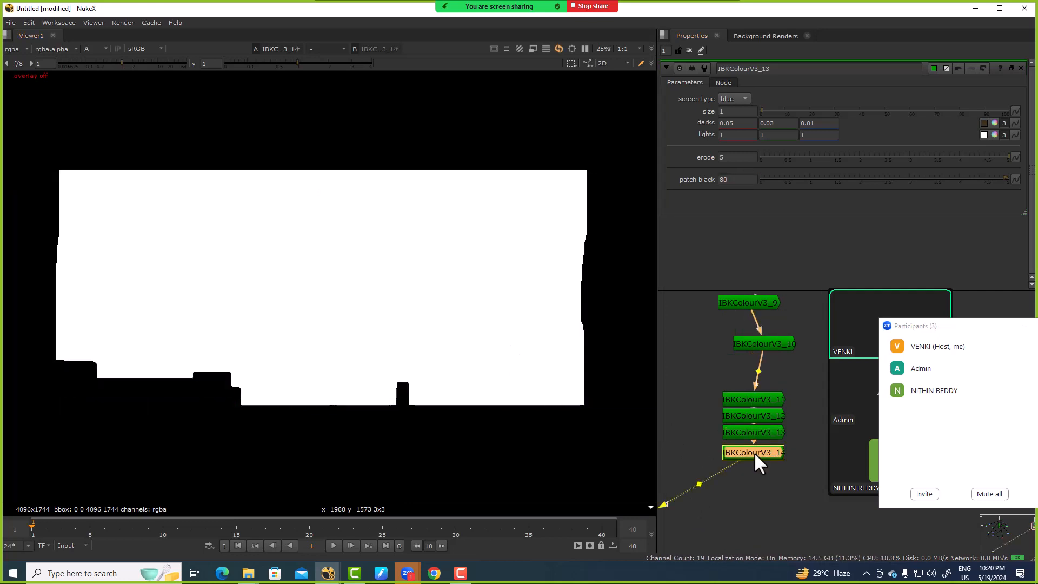
{"action": "key", "text": "a"}
Step: Add an IBKGizmo beside the chain, feeding its c input from the last IBKColour and its fg input from Denoise2
{"action": "scroll", "coordinate": [728, 374], "scroll_direction": "down", "scroll_amount": 3}
{"action": "middle_click_drag", "start_coordinate": [718, 404], "coordinate": [803, 388]}
{"action": "left_click", "coordinate": [726, 384]}
{"action": "key", "text": "Tab"}
{"action": "type", "text": "ibk"}
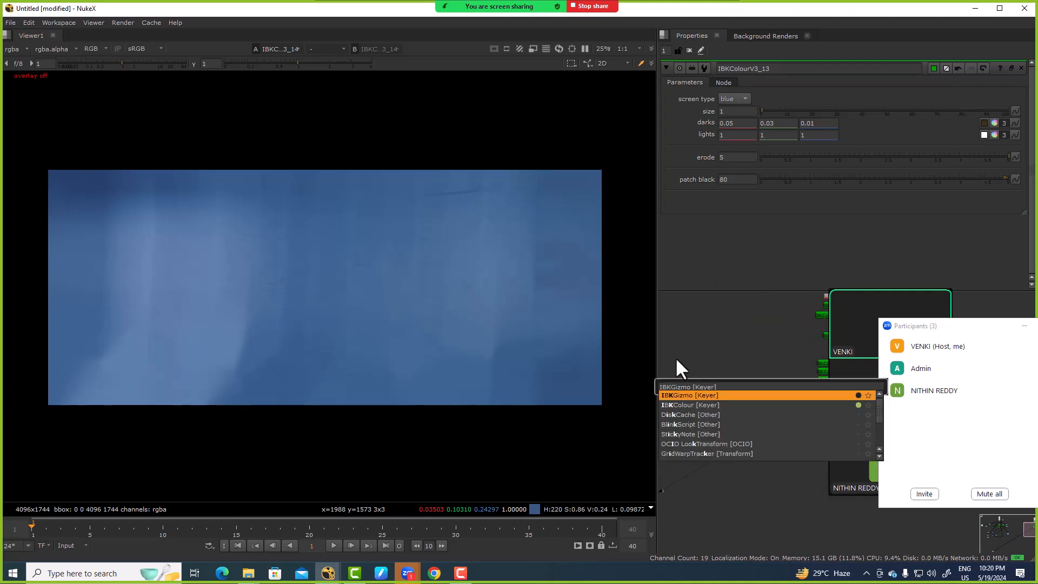
{"action": "key", "text": "Return"}
{"action": "scroll", "coordinate": [729, 371], "scroll_direction": "up", "scroll_amount": 4}
{"action": "left_click_drag", "start_coordinate": [728, 373], "coordinate": [800, 422]}
{"action": "scroll", "coordinate": [757, 430], "scroll_direction": "down", "scroll_amount": 3}
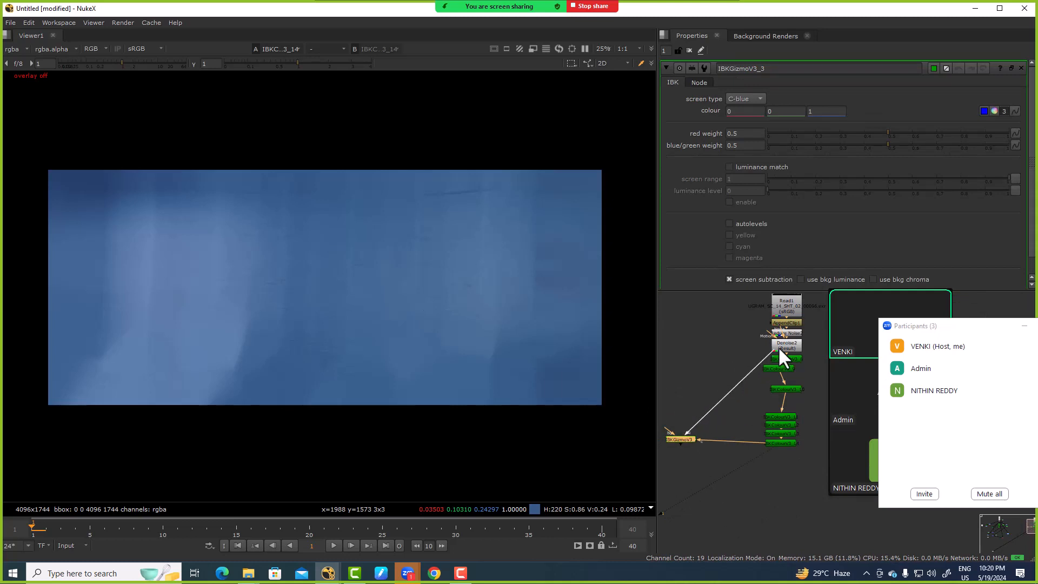
{"action": "left_click_drag", "start_coordinate": [777, 346], "coordinate": [778, 350]}
Step: View the alpha of IBKGizmoV3_3 and inspect the matte edges around the woman's hair and shoulder
{"action": "key", "text": "1"}
{"action": "key", "text": "a"}
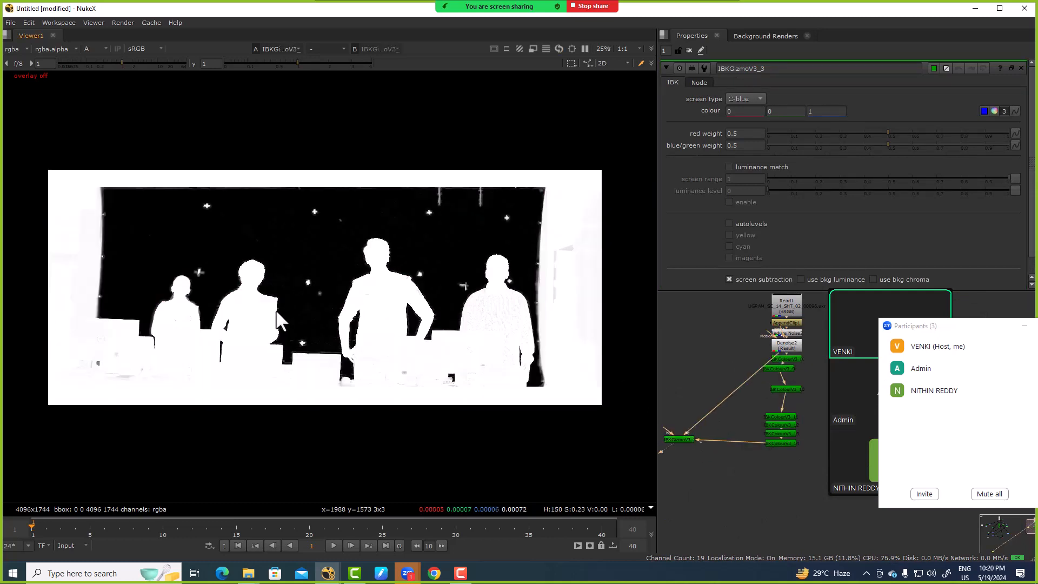
{"action": "scroll", "coordinate": [238, 292], "scroll_direction": "up", "scroll_amount": 9}
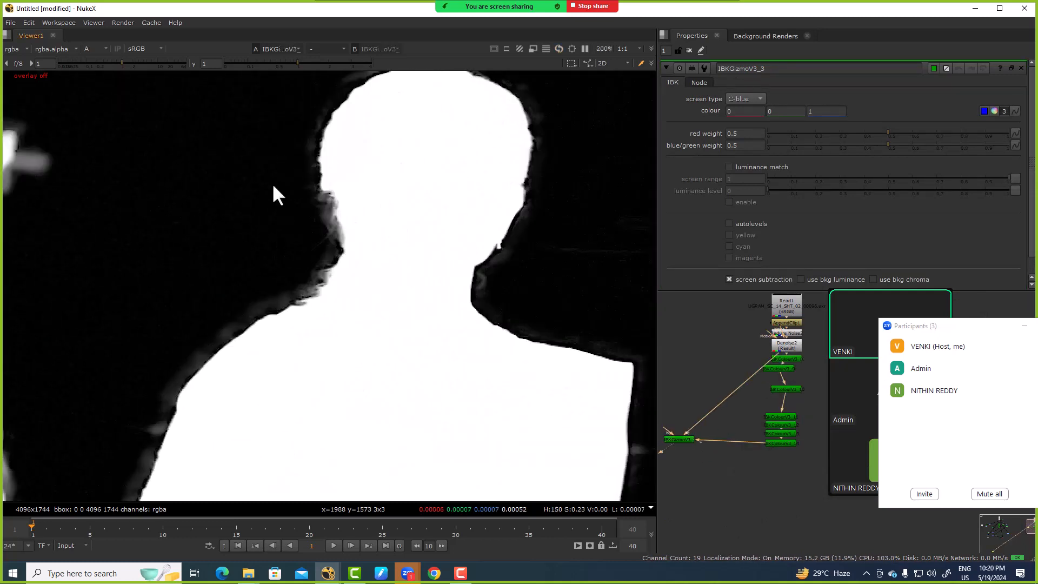
{"action": "scroll", "coordinate": [299, 242], "scroll_direction": "up", "scroll_amount": 3}
{"action": "middle_click_drag", "start_coordinate": [300, 242], "coordinate": [438, 184]}
{"action": "scroll", "coordinate": [346, 252], "scroll_direction": "down", "scroll_amount": 2}
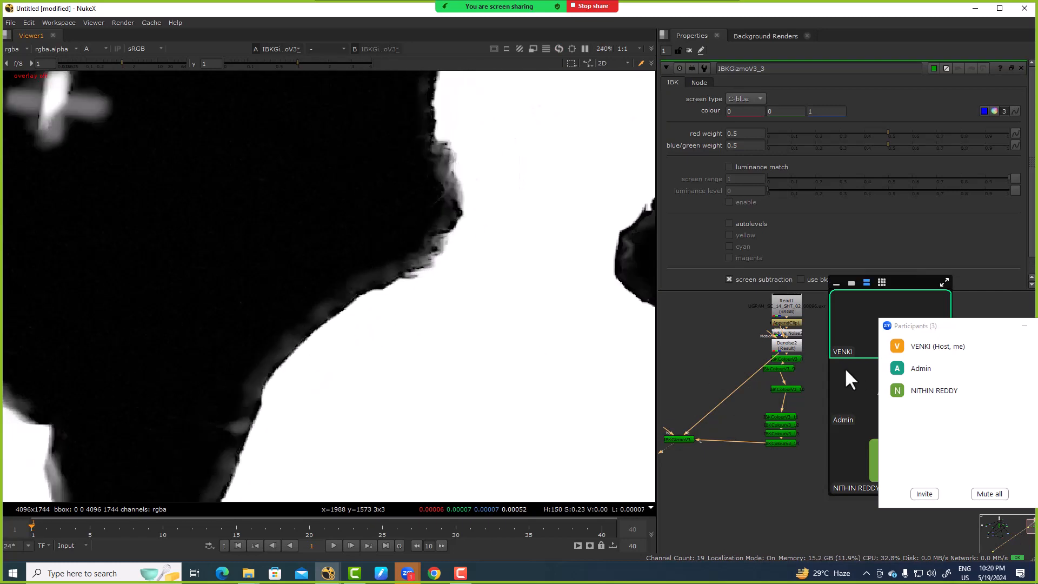
Step: Set the erode of IBKColourV3_8, the first node in the chain, to 2
{"action": "scroll", "coordinate": [788, 366], "scroll_direction": "up", "scroll_amount": 4}
{"action": "double_click", "coordinate": [779, 349]}
{"action": "double_click", "coordinate": [724, 157]}
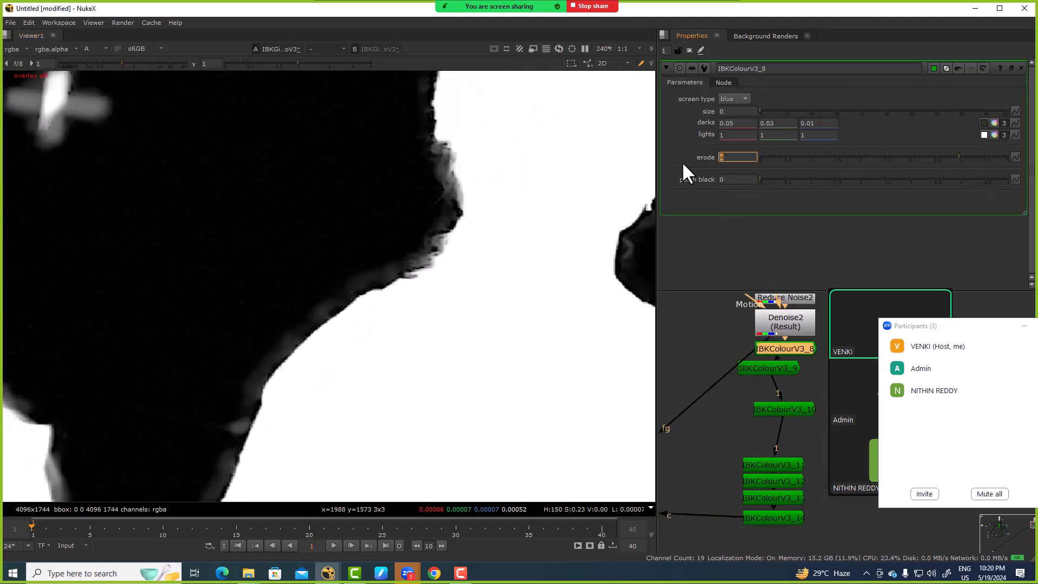
{"action": "key", "text": "Tab"}
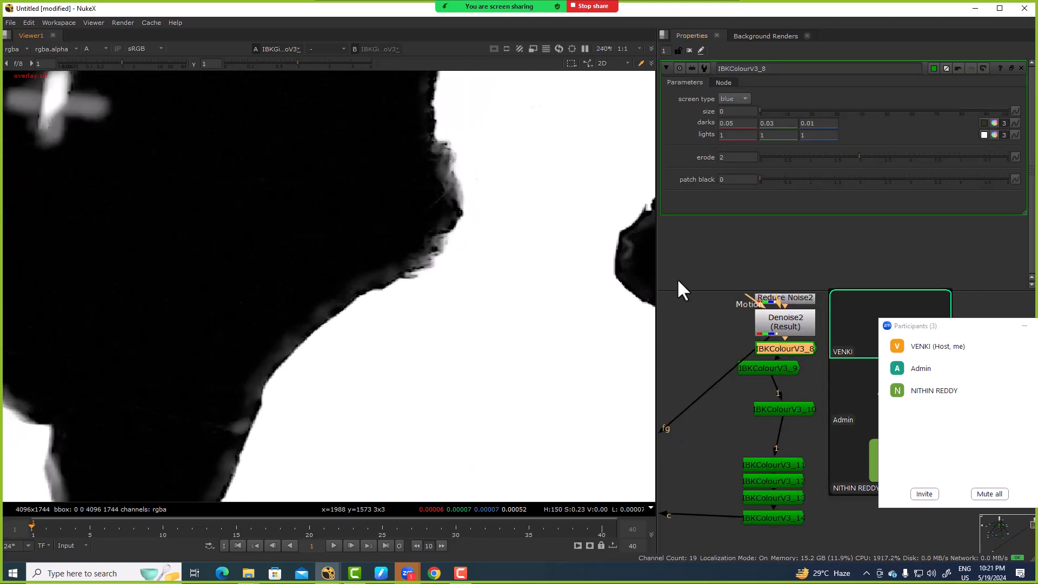
Step: Add a Grade after IBKGizmoV3_3, limit it to the alpha channel, and enable white clamp
{"action": "middle_click_drag", "start_coordinate": [734, 415], "coordinate": [891, 282]}
{"action": "left_click", "coordinate": [715, 382]}
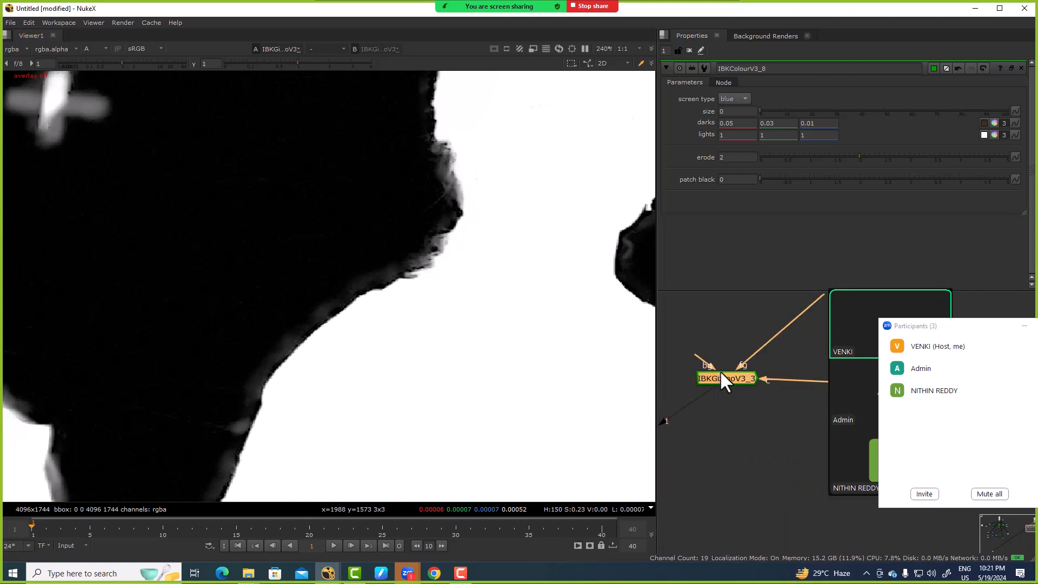
{"action": "key", "text": "g"}
{"action": "left_click", "coordinate": [749, 99]}
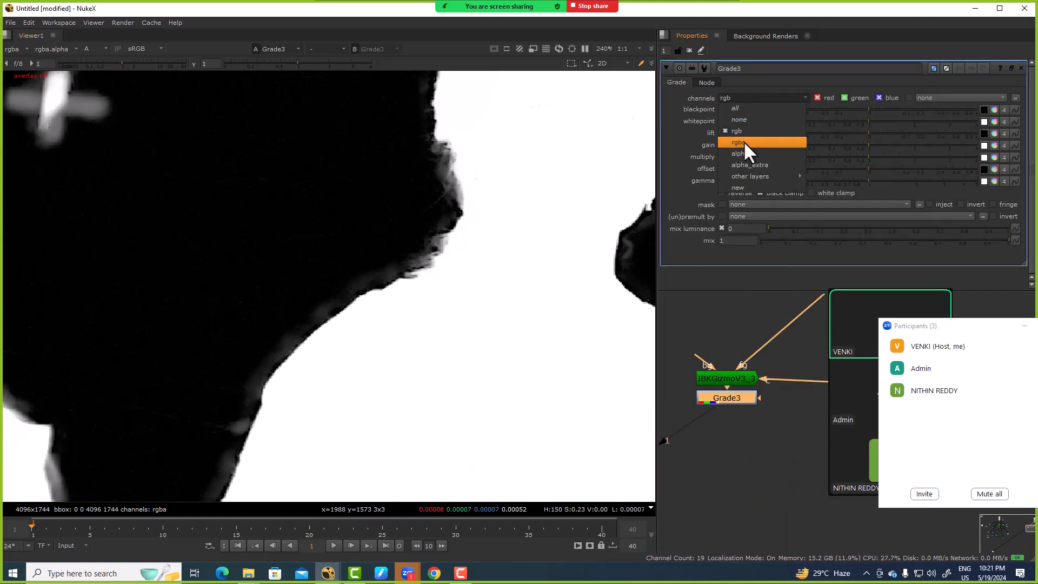
{"action": "left_click", "coordinate": [745, 151]}
{"action": "scroll", "coordinate": [508, 270], "scroll_direction": "down", "scroll_amount": 3}
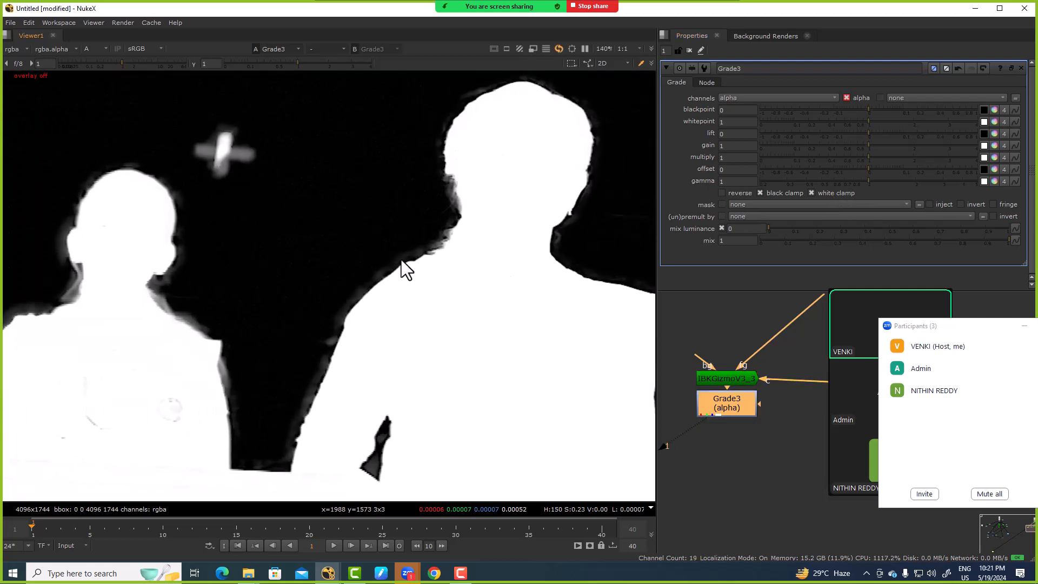
Step: Set Grade3's gamma to 0.3 to darken the grey halo around the matte edges
{"action": "scroll", "coordinate": [401, 259], "scroll_direction": "up", "scroll_amount": 4}
{"action": "left_click", "coordinate": [738, 182]}
{"action": "key", "text": "BackSpace"}
{"action": "type", "text": ".3"}
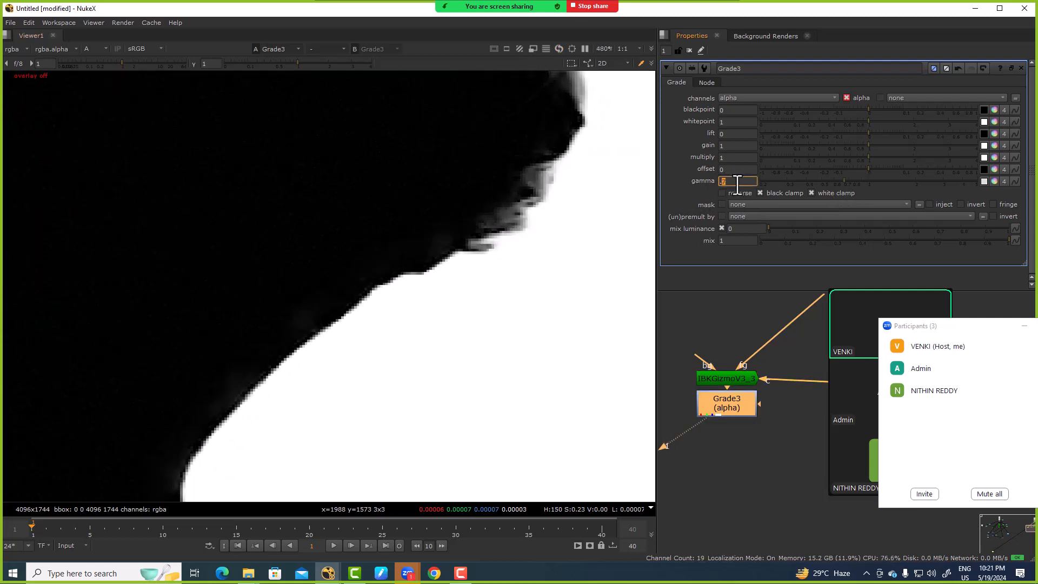
{"action": "scroll", "coordinate": [511, 243], "scroll_direction": "down", "scroll_amount": 2}
{"action": "scroll", "coordinate": [503, 248], "scroll_direction": "down", "scroll_amount": 1}
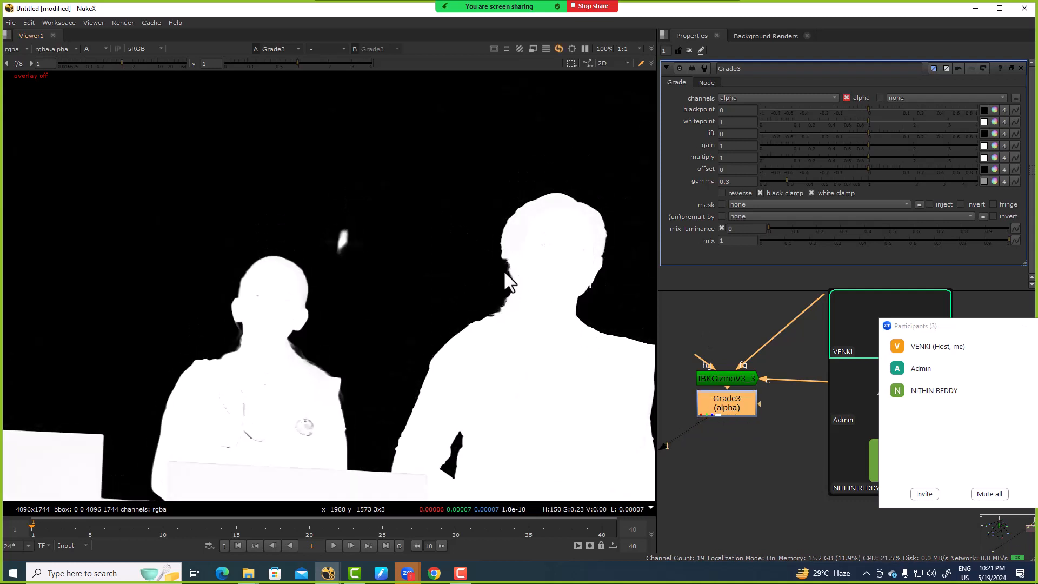
Step: Compare the hair and shoulder edges with Grade3 disabled and enabled
{"action": "scroll", "coordinate": [504, 271], "scroll_direction": "up", "scroll_amount": 5}
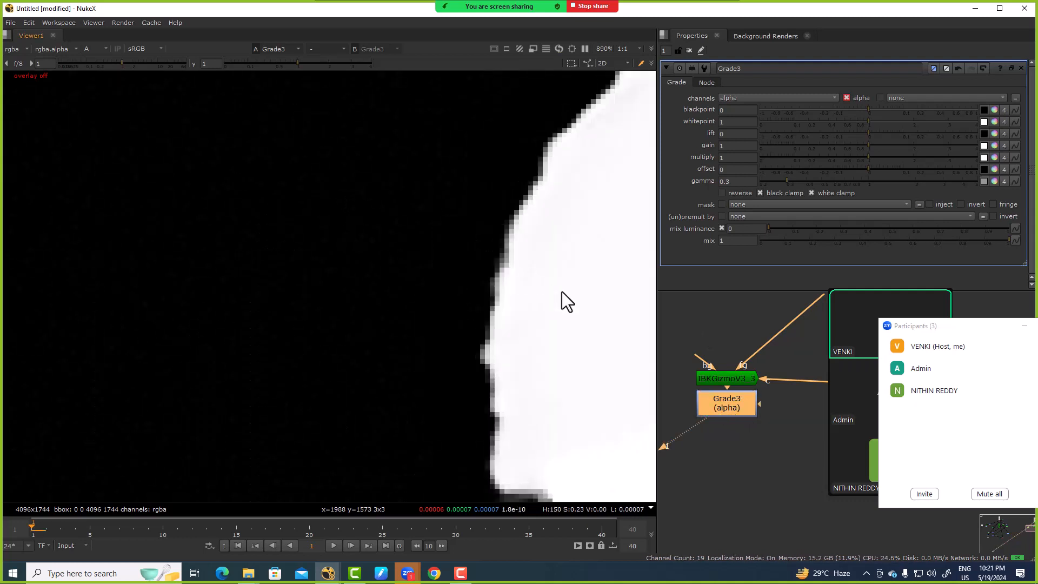
{"action": "scroll", "coordinate": [394, 220], "scroll_direction": "down", "scroll_amount": 6}
{"action": "key", "text": "d"}
{"action": "scroll", "coordinate": [397, 287], "scroll_direction": "up", "scroll_amount": 1}
{"action": "scroll", "coordinate": [398, 290], "scroll_direction": "up", "scroll_amount": 4}
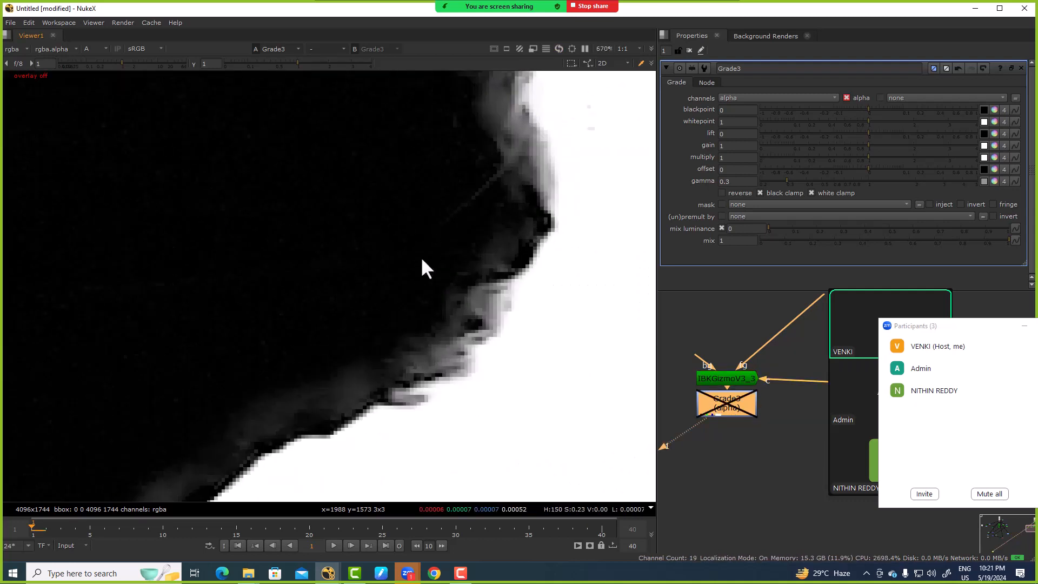
{"action": "scroll", "coordinate": [381, 420], "scroll_direction": "down", "scroll_amount": 2}
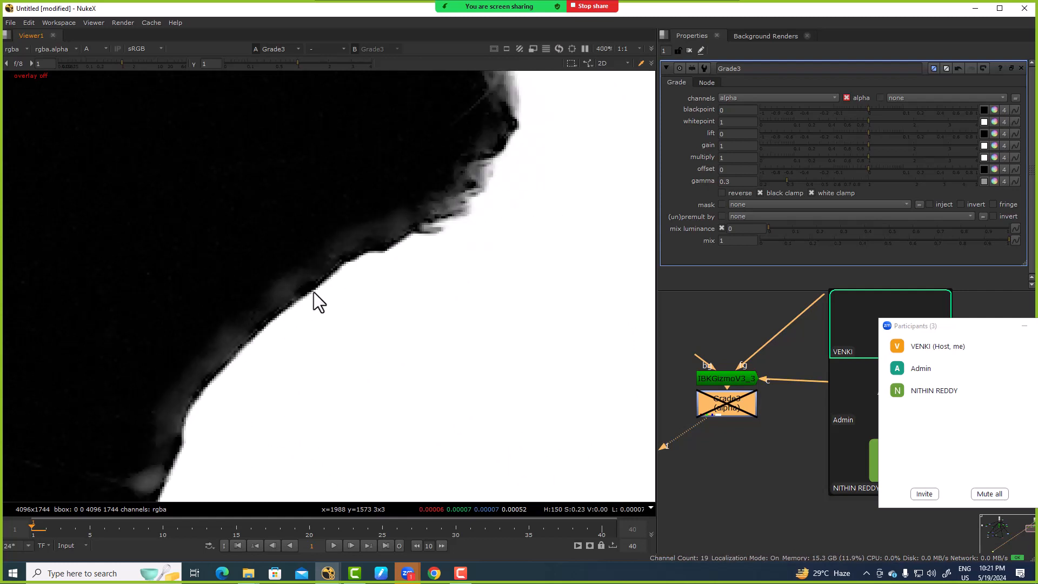
{"action": "key", "text": "d"}
{"action": "scroll", "coordinate": [301, 268], "scroll_direction": "down", "scroll_amount": 6}
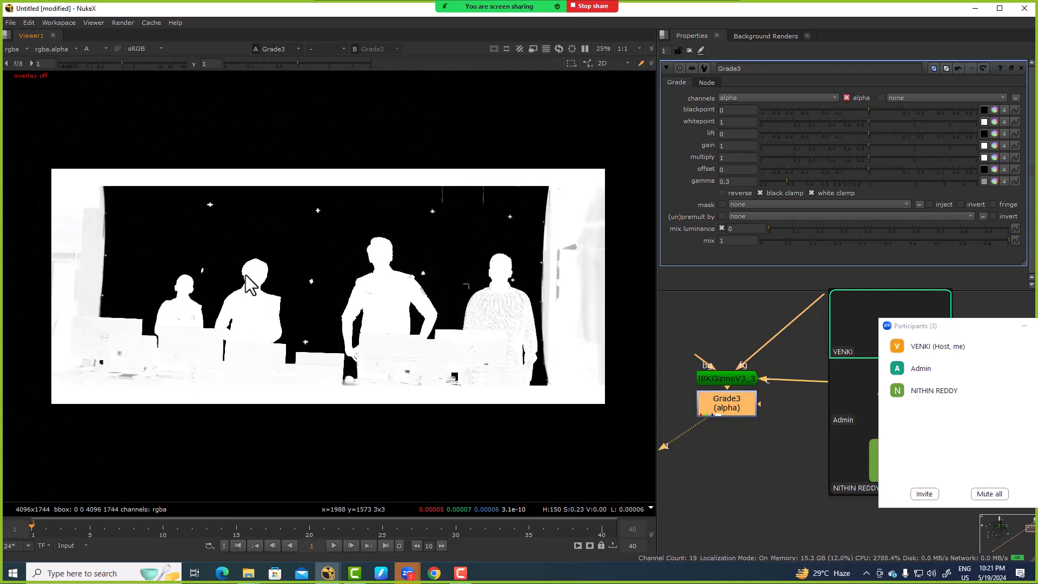
{"action": "scroll", "coordinate": [325, 292], "scroll_direction": "up", "scroll_amount": 7}
Step: Add a Keyer node beside the IBKGizmo, connect it to Denoise2, and view its output
{"action": "scroll", "coordinate": [738, 381], "scroll_direction": "down", "scroll_amount": 3}
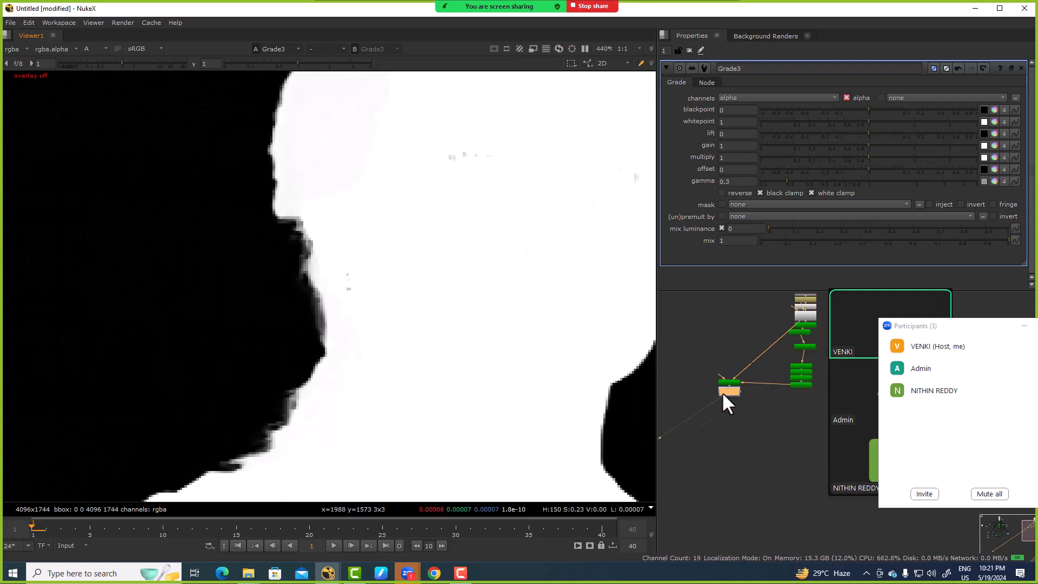
{"action": "left_click", "coordinate": [700, 430]}
{"action": "key", "text": "Tab"}
{"action": "type", "text": "keyer"}
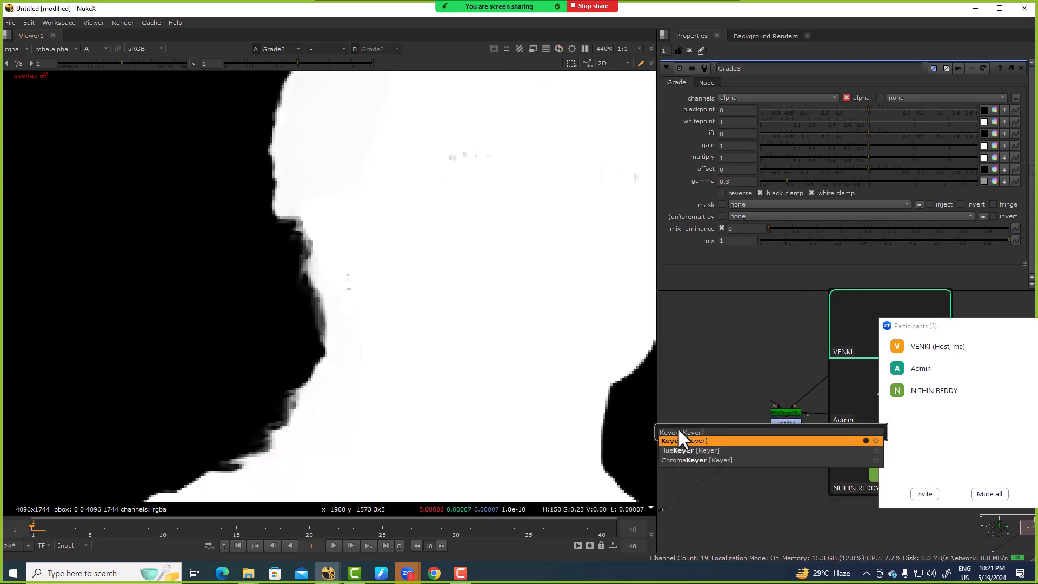
{"action": "key", "text": "Return"}
{"action": "left_click_drag", "start_coordinate": [699, 422], "coordinate": [777, 399]}
{"action": "middle_click_drag", "start_coordinate": [720, 427], "coordinate": [869, 299]}
{"action": "left_click", "coordinate": [738, 385]}
{"action": "key", "text": "1"}
Step: Compare the red, green and blue channels around the woman's hair to judge their contrast
{"action": "key", "text": "r"}
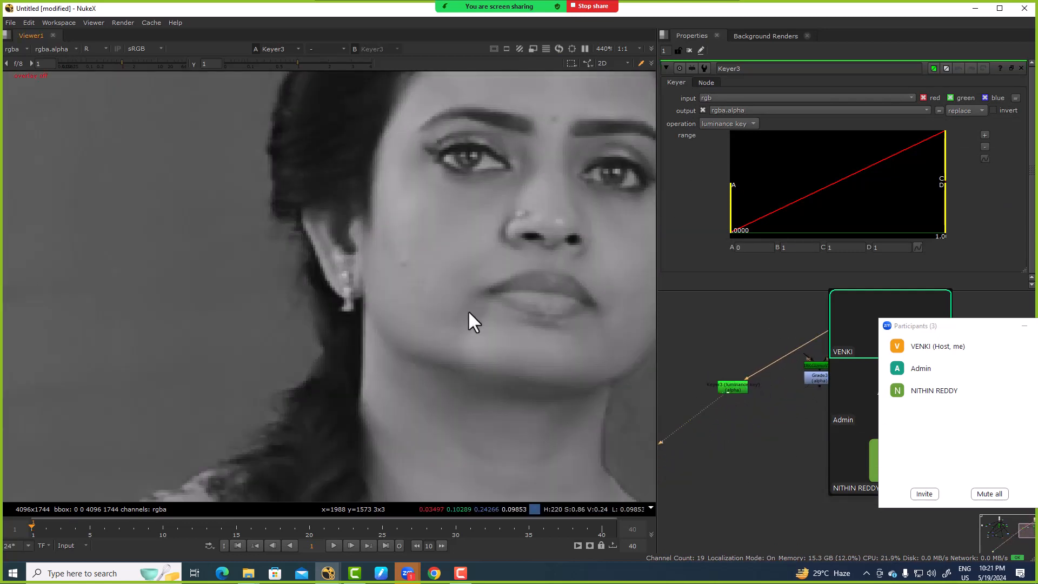
{"action": "key", "text": "g"}
{"action": "key", "text": "b"}
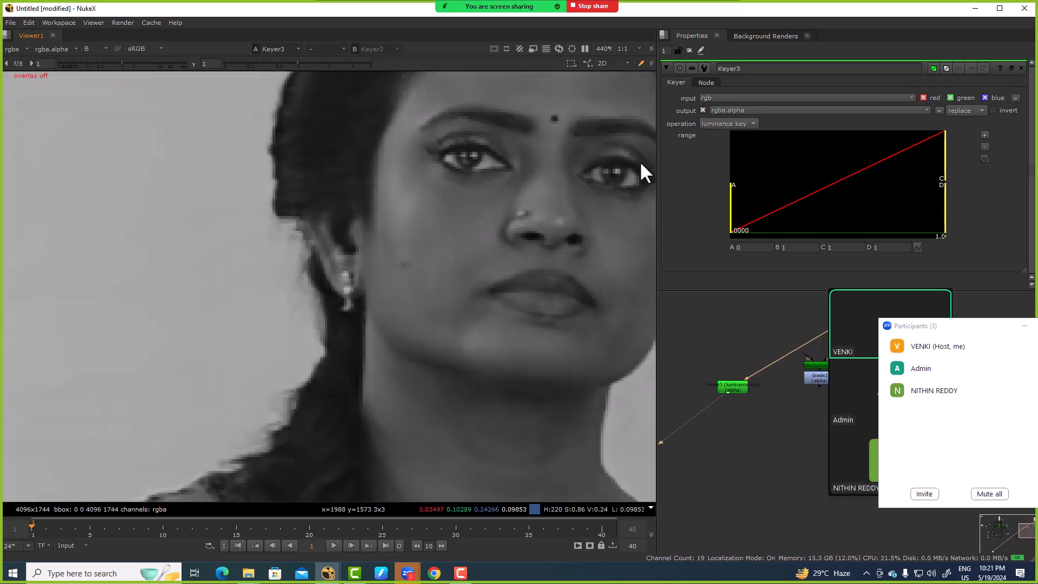
{"action": "key", "text": "g"}
{"action": "key", "text": "b"}
Step: Set Keyer3 to an inverted blue keyer and lower range point B to about 0.382
{"action": "left_click", "coordinate": [708, 124]}
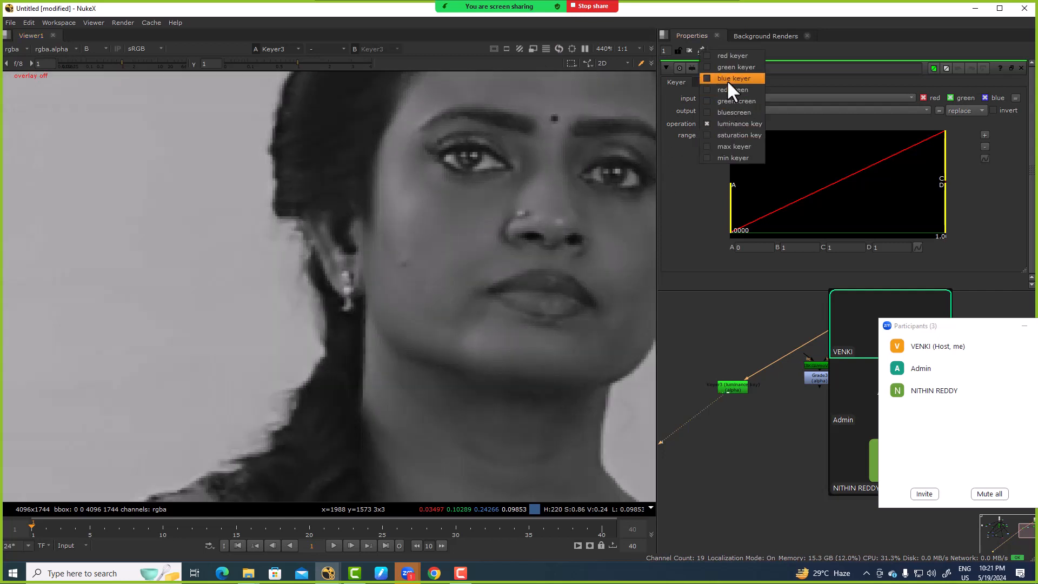
{"action": "left_click", "coordinate": [746, 79]}
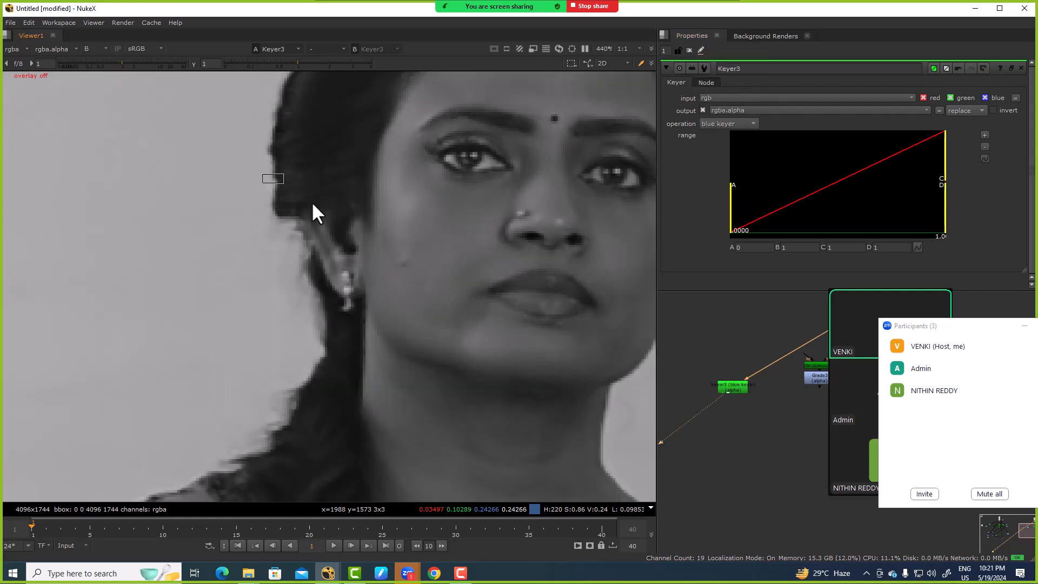
{"action": "key", "text": "a"}
{"action": "left_click", "coordinate": [1001, 111]}
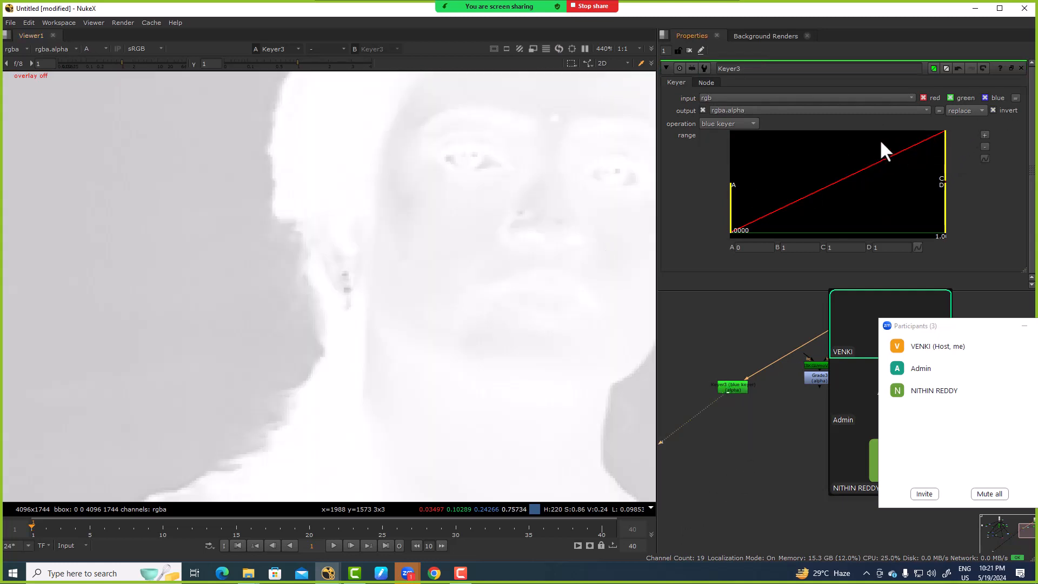
{"action": "left_click_drag", "start_coordinate": [946, 151], "coordinate": [852, 170]}
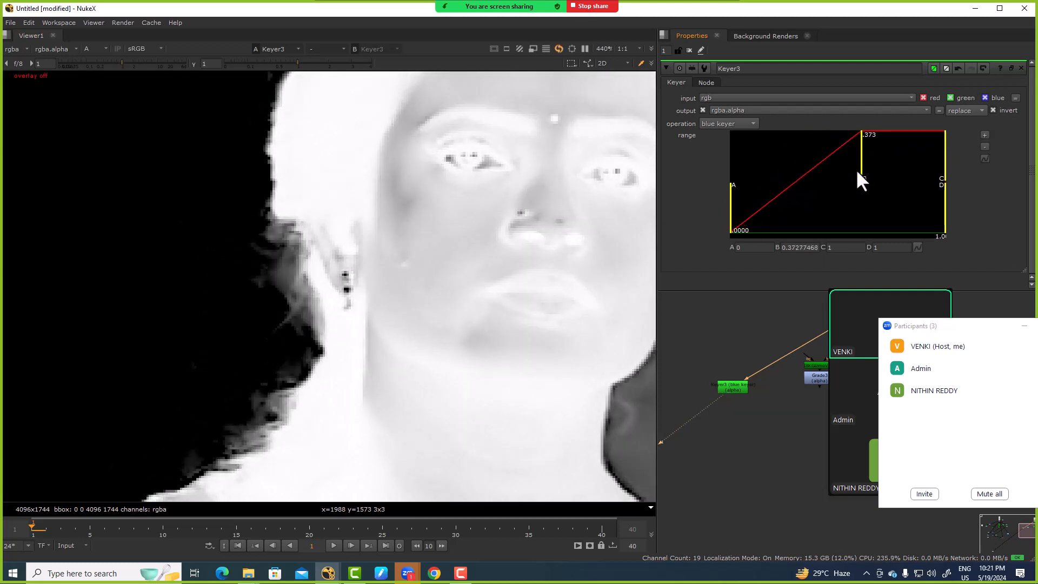
{"action": "left_click_drag", "start_coordinate": [859, 175], "coordinate": [862, 175]}
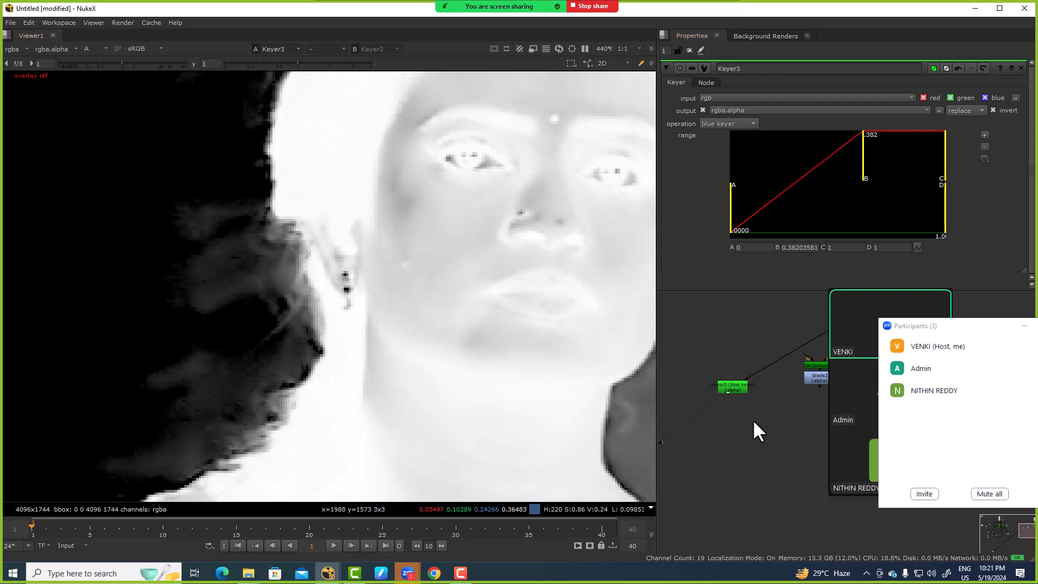
Step: Insert a ColorCorrect between Denoise2 and Keyer3 and raise its master saturation to 1.07
{"action": "key", "text": "c"}
{"action": "left_click_drag", "start_coordinate": [760, 419], "coordinate": [769, 363]}
{"action": "left_click", "coordinate": [737, 121]}
{"action": "key", "text": "Up"}
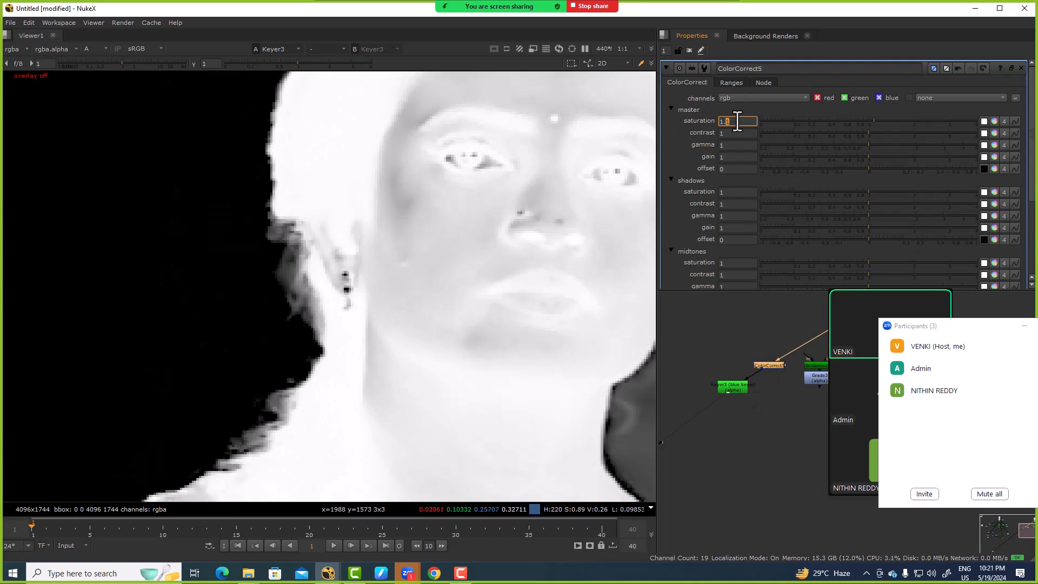
{"action": "key", "text": "Down"}
{"action": "key", "text": "Right"}
{"action": "key", "text": "Up"}
{"action": "key", "text": "Up"}
{"action": "key", "text": "Up"}
{"action": "key", "text": "Up"}
{"action": "key", "text": "Up"}
{"action": "key", "text": "Up"}
{"action": "key", "text": "Up"}
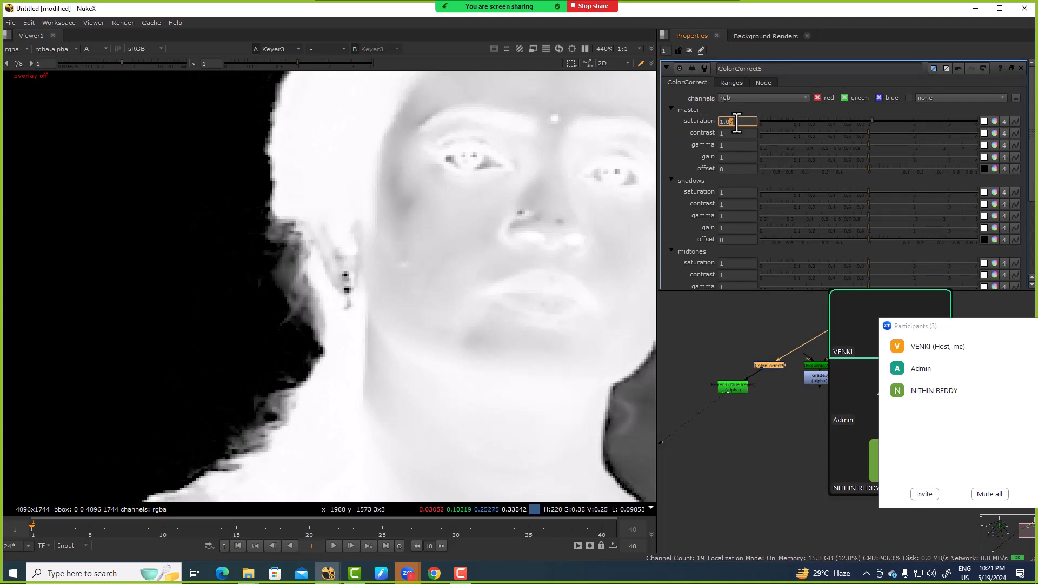
Step: Reduce ColorCorrect5's master saturation to 1.04 while checking the fine hair beside the ear
{"action": "scroll", "coordinate": [398, 294], "scroll_direction": "down", "scroll_amount": 2}
{"action": "scroll", "coordinate": [373, 242], "scroll_direction": "up", "scroll_amount": 2}
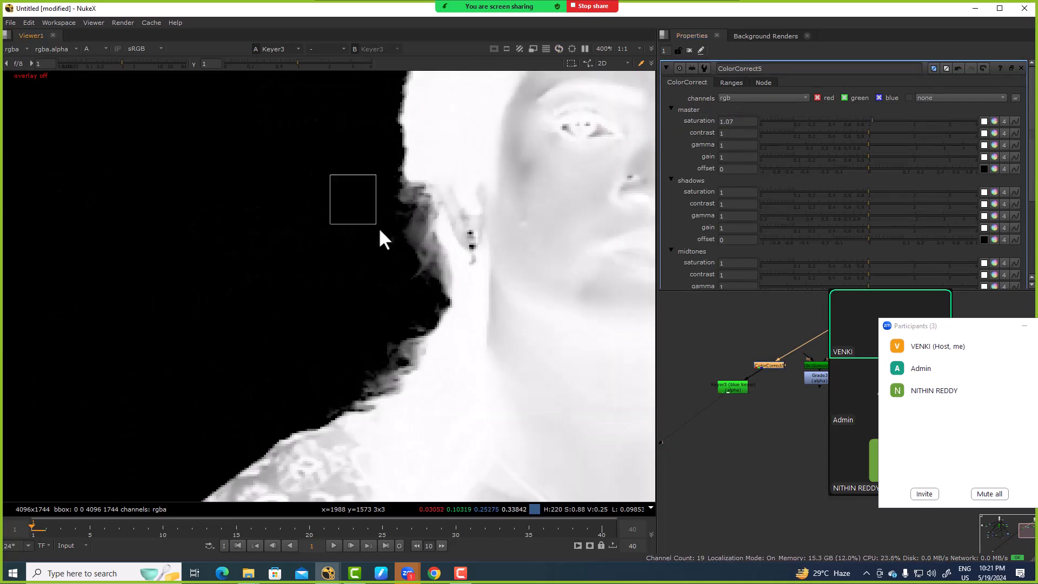
{"action": "mouse_move", "coordinate": [872, 118]}
{"action": "left_mouse_down"}
{"action": "mouse_move", "coordinate": [855, 125]}
{"action": "mouse_move", "coordinate": [872, 130]}
{"action": "left_mouse_up"}
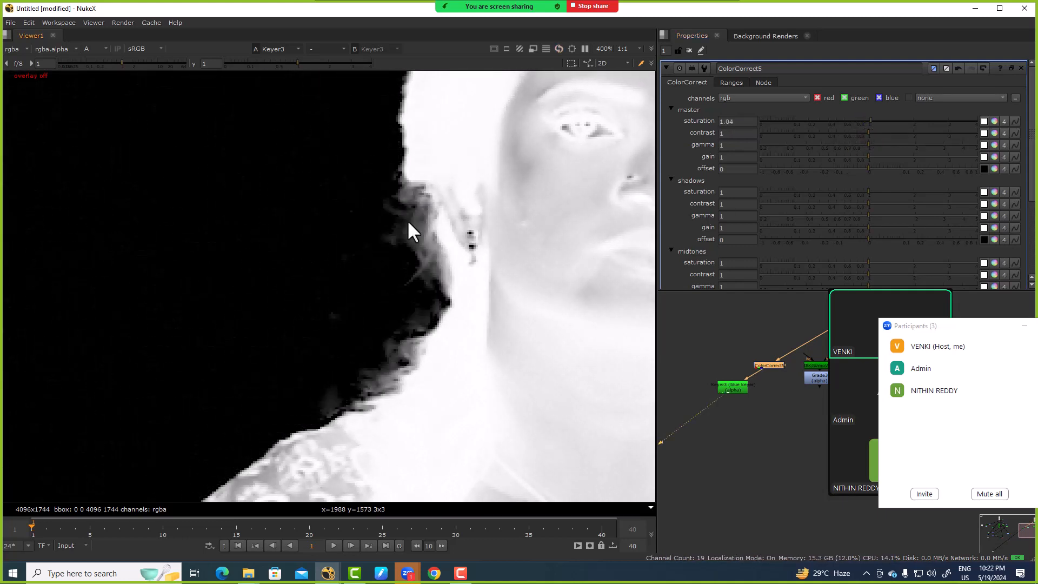
{"action": "scroll", "coordinate": [411, 227], "scroll_direction": "down", "scroll_amount": 3}
{"action": "scroll", "coordinate": [804, 457], "scroll_direction": "down", "scroll_amount": 3}
Step: Compare the mattes from Grade3 and Keyer3 in the viewer, examining the woman's hair edge closely
{"action": "middle_click_drag", "start_coordinate": [801, 420], "coordinate": [751, 386]}
{"action": "scroll", "coordinate": [750, 386], "scroll_direction": "up", "scroll_amount": 2}
{"action": "left_click", "coordinate": [715, 397]}
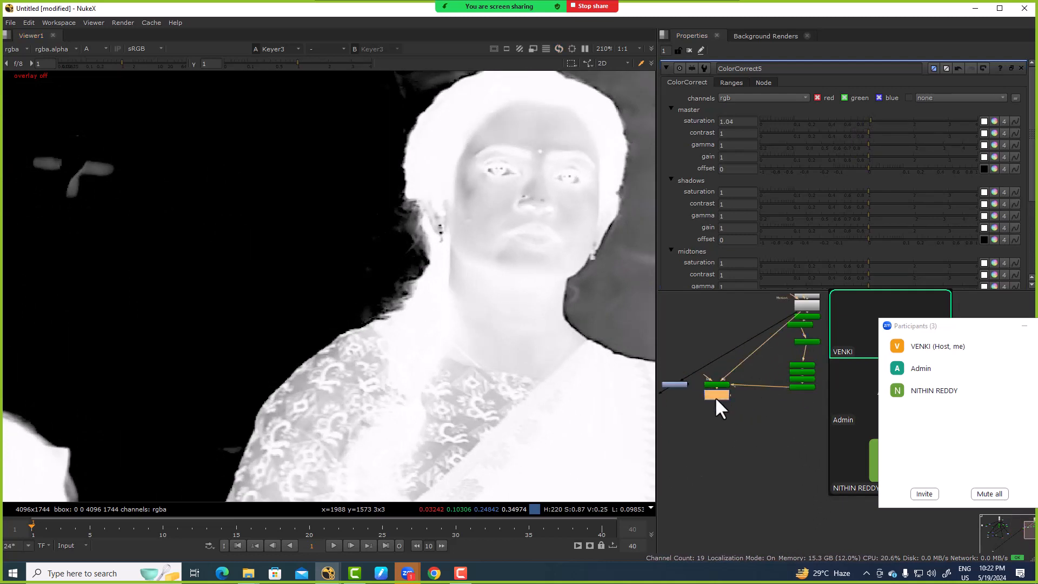
{"action": "key", "text": "1"}
{"action": "middle_click_drag", "start_coordinate": [699, 452], "coordinate": [735, 434]}
{"action": "left_click", "coordinate": [682, 385]}
{"action": "key", "text": "1"}
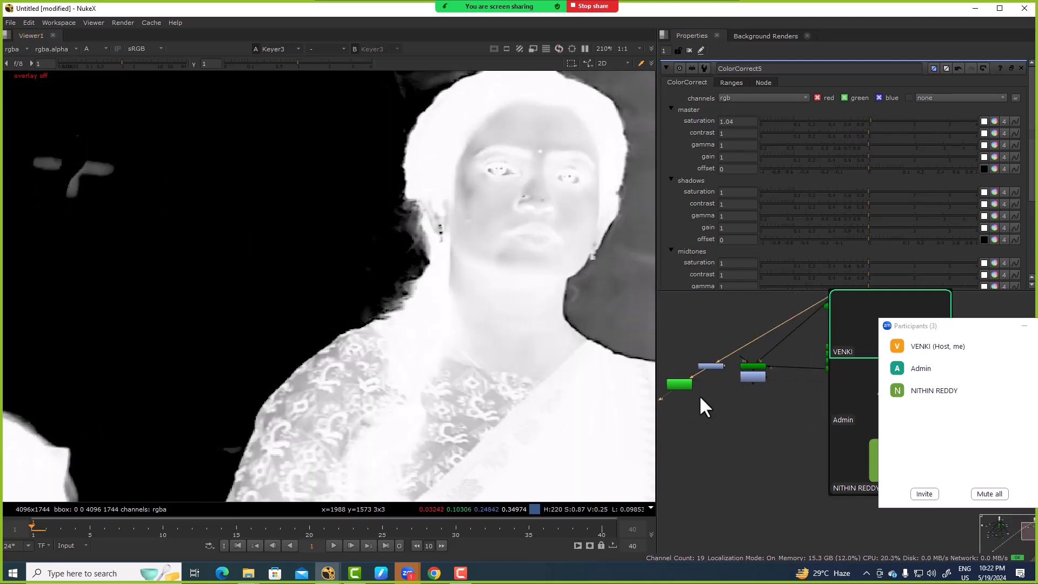
{"action": "scroll", "coordinate": [469, 314], "scroll_direction": "up", "scroll_amount": 5}
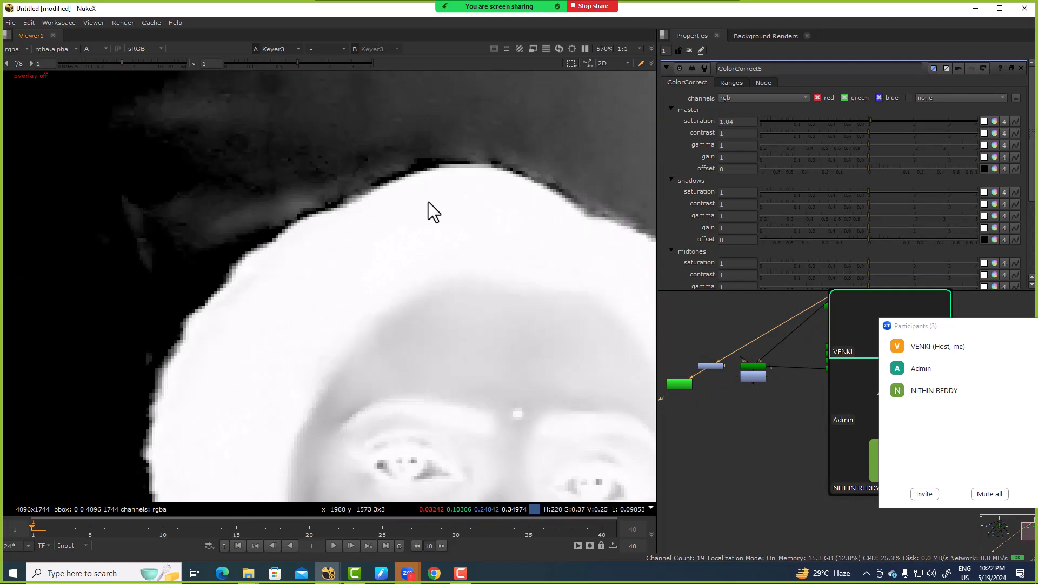
Step: Move the Keyer3 node directly beneath ColorCorrect5 in the node graph
{"action": "left_click_drag", "start_coordinate": [282, 212], "coordinate": [485, 189]}
{"action": "scroll", "coordinate": [484, 238], "scroll_direction": "down", "scroll_amount": 5}
{"action": "middle_click_drag", "start_coordinate": [530, 343], "coordinate": [404, 255]}
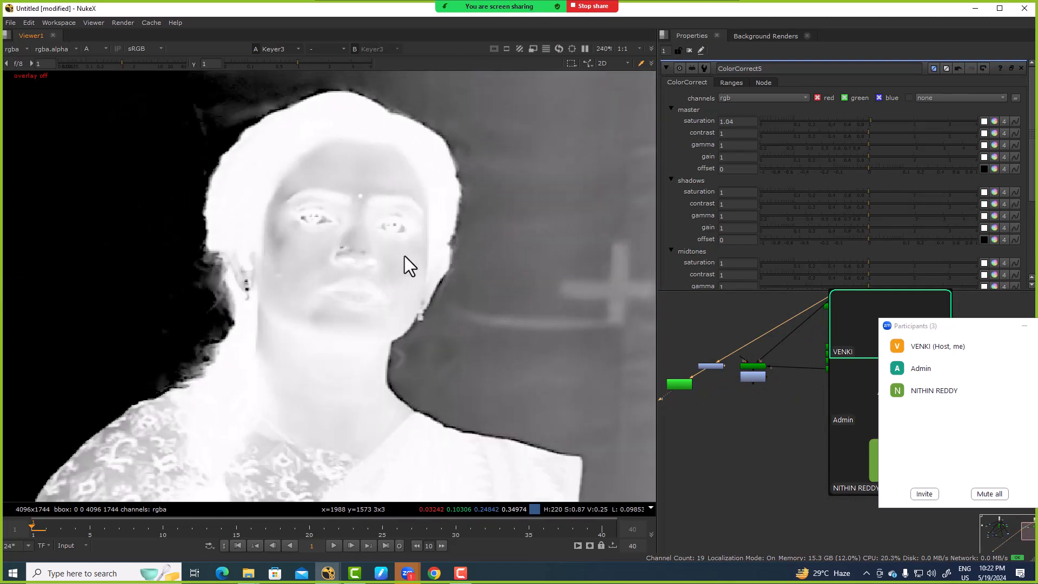
{"action": "scroll", "coordinate": [404, 265], "scroll_direction": "up", "scroll_amount": 3}
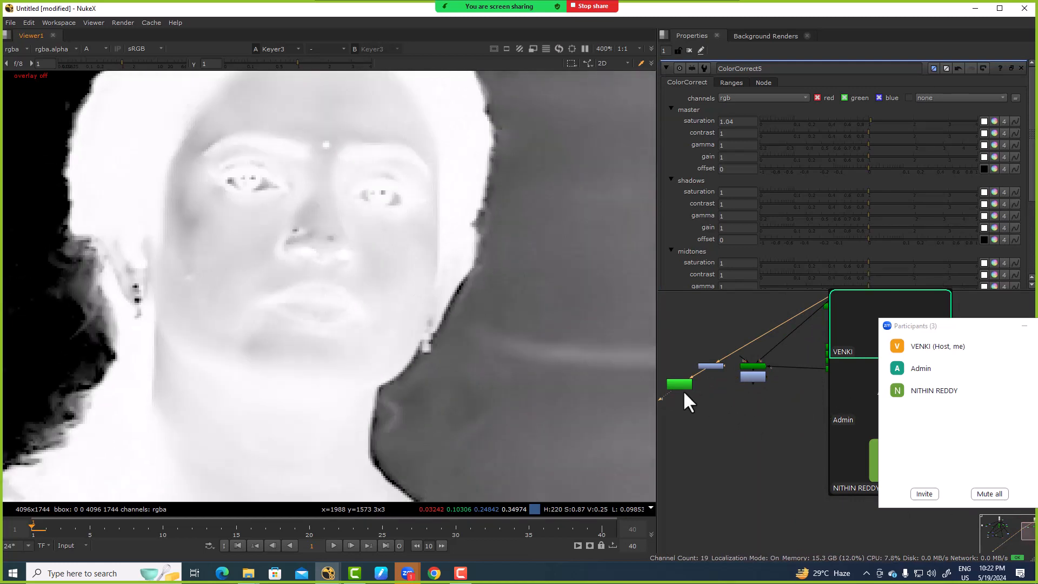
{"action": "left_click_drag", "start_coordinate": [682, 387], "coordinate": [708, 385]}
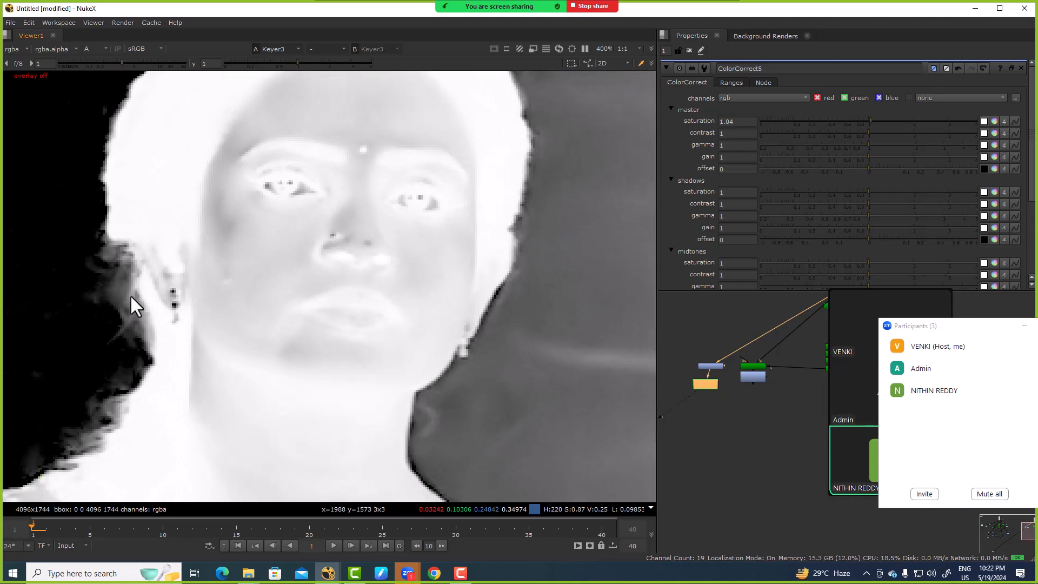
Step: Fine-tune ColorCorrect5's master saturation to 1.05, checking the woman's fine hair beside the ear in the alpha matte
{"action": "scroll", "coordinate": [131, 302], "scroll_direction": "up", "scroll_amount": 5}
{"action": "scroll", "coordinate": [710, 381], "scroll_direction": "up", "scroll_amount": 3}
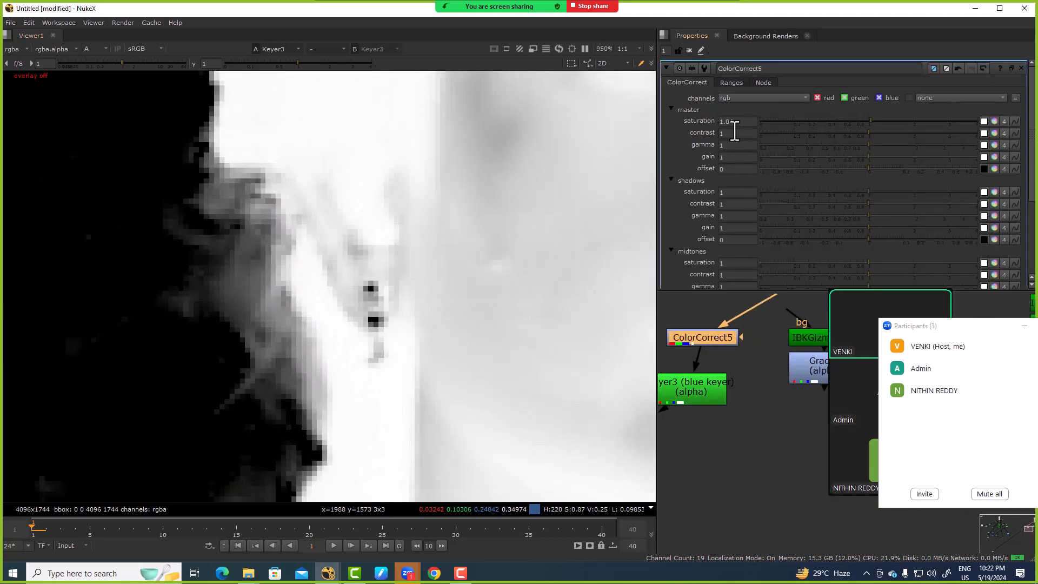
{"action": "left_click", "coordinate": [734, 123]}
{"action": "key", "text": "Up"}
{"action": "key", "text": "Up"}
{"action": "key", "text": "Up"}
{"action": "key", "text": "Down"}
{"action": "key", "text": "Down"}
{"action": "key", "text": "Down"}
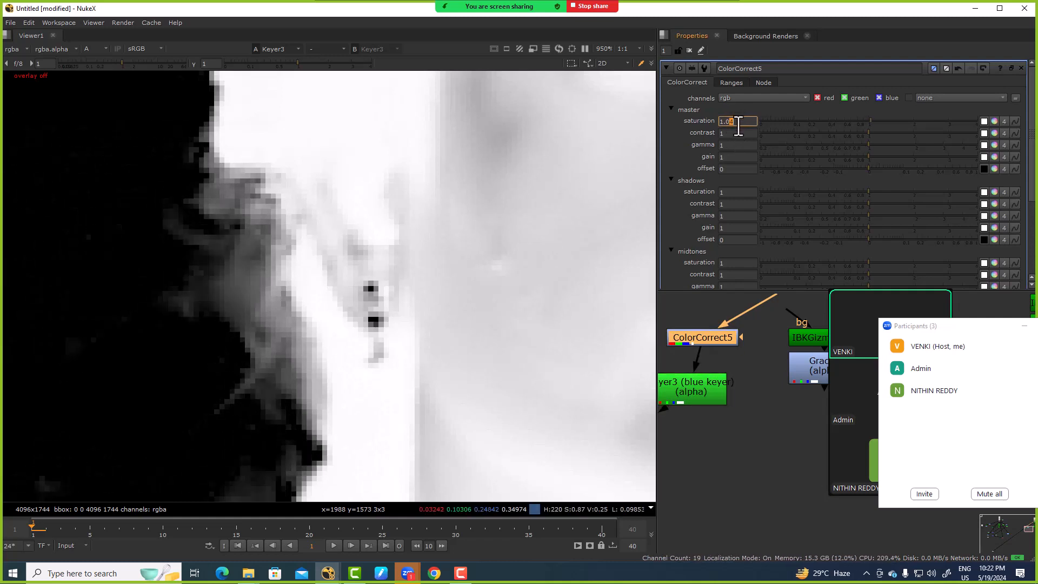
{"action": "key", "text": "Up"}
{"action": "scroll", "coordinate": [264, 270], "scroll_direction": "down", "scroll_amount": 5}
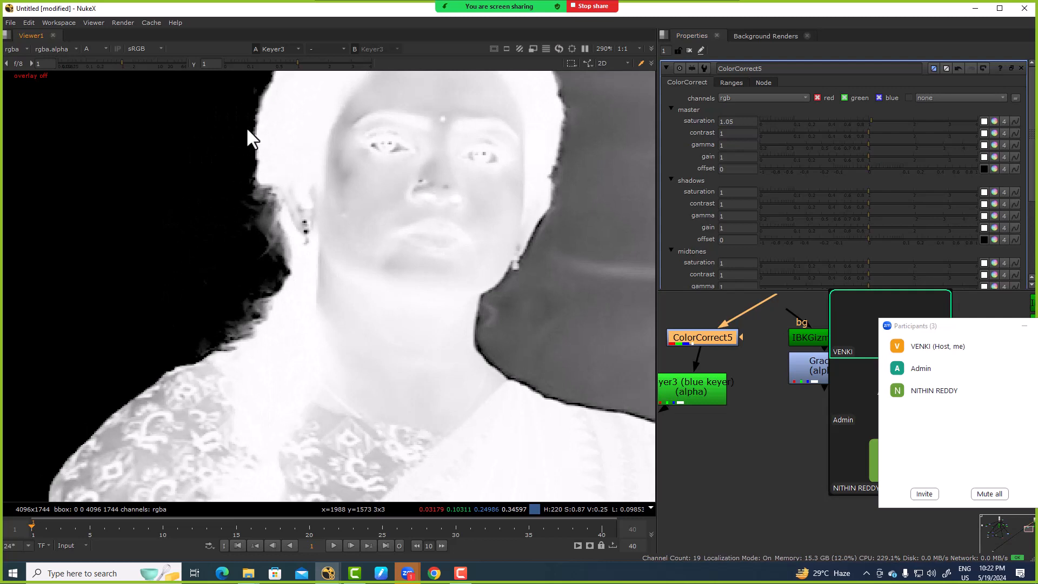
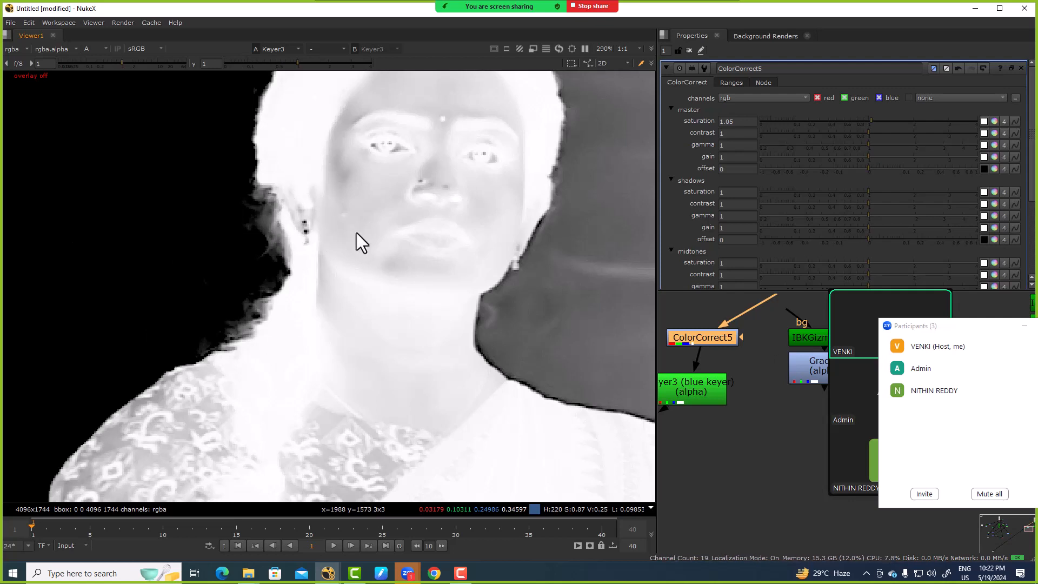
Step: Move the meeting's participants window so its full list is visible over the Nuke workspace
{"action": "left_click_drag", "start_coordinate": [215, 156], "coordinate": [440, 358]}
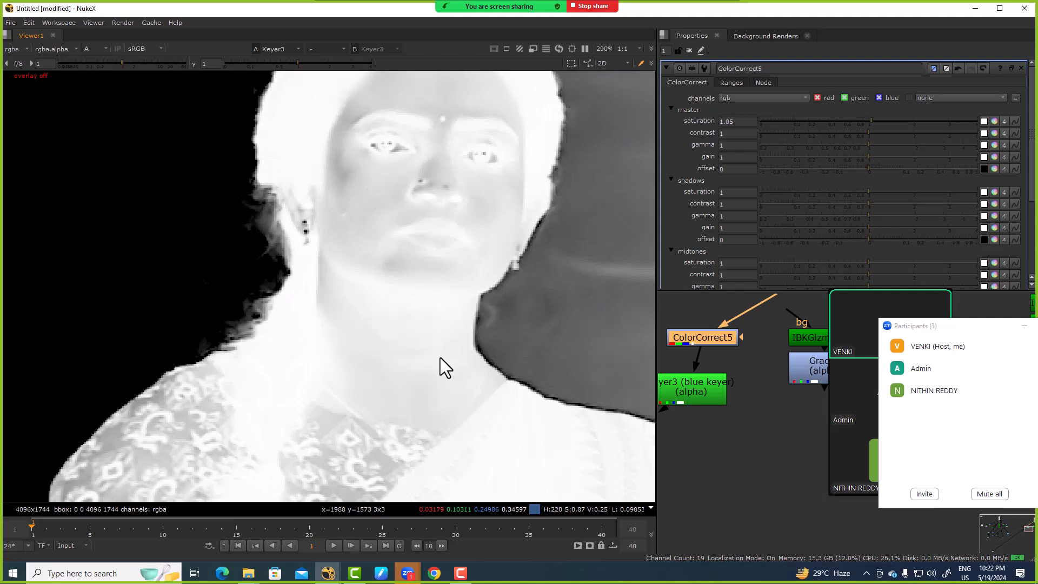
{"action": "left_click", "coordinate": [936, 330]}
{"action": "left_click_drag", "start_coordinate": [936, 327], "coordinate": [794, 167]}
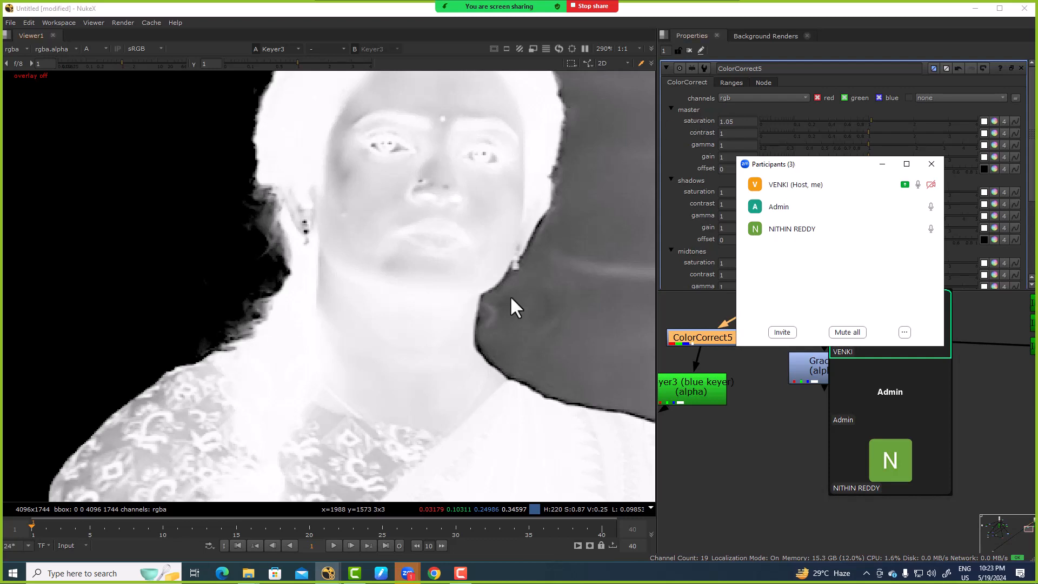
Step: Switch to WhatsApp and open the NUKE NIGHT BATCH group chat to read its latest messages
{"action": "left_click", "coordinate": [430, 573]}
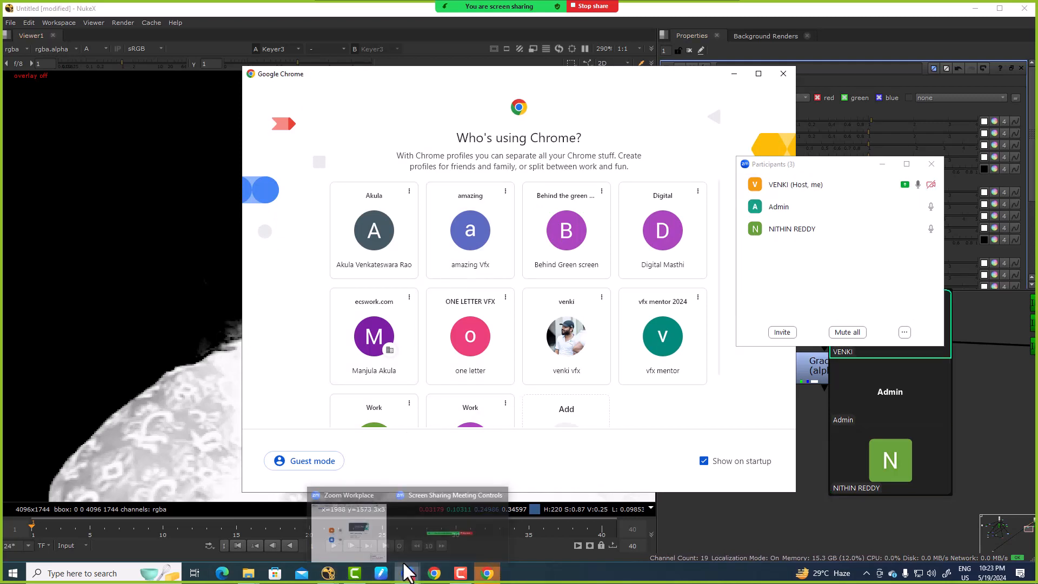
{"action": "key", "text": "super"}
{"action": "type", "text": "whats"}
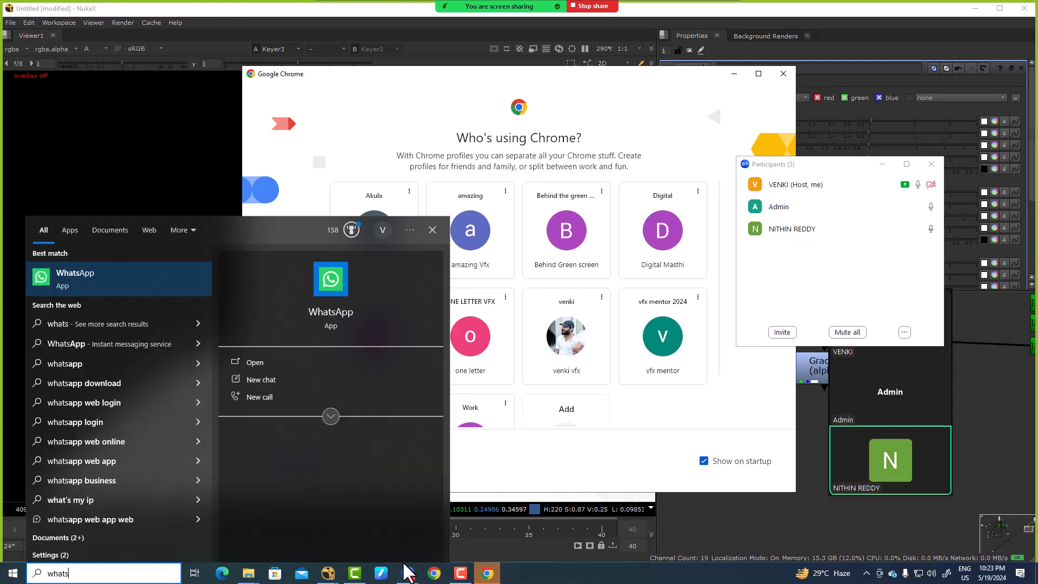
{"action": "key", "text": "Return"}
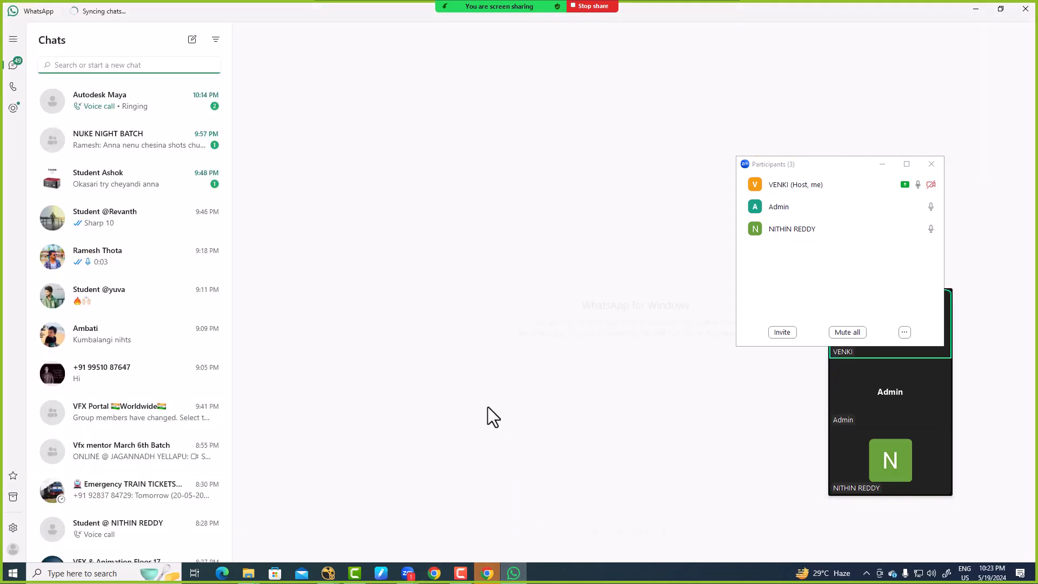
{"action": "left_click", "coordinate": [170, 107]}
{"action": "left_click", "coordinate": [152, 138]}
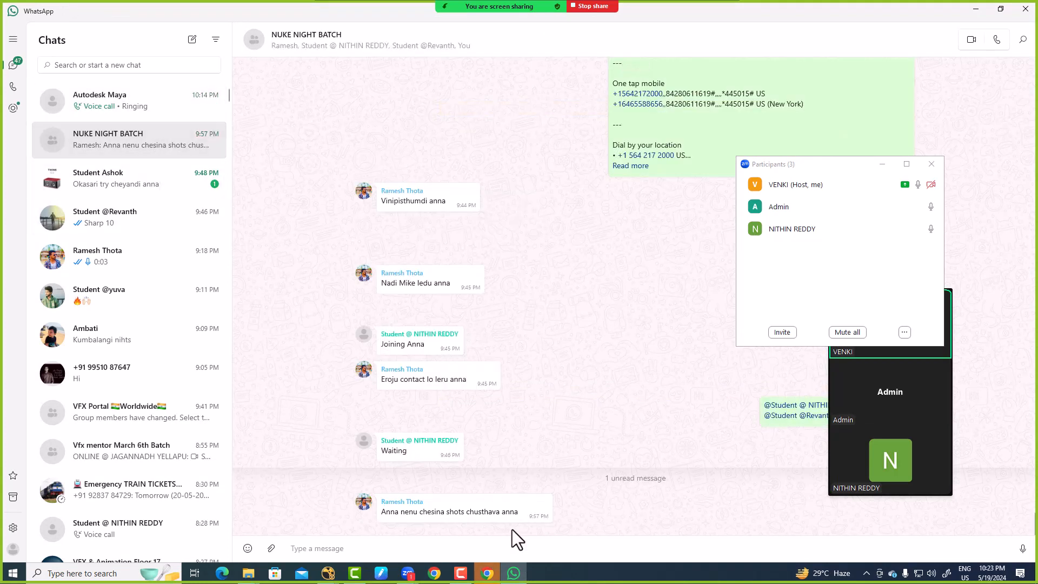
Step: Switch to the Zoom meeting by ending the screen share, and check the host's participant permissions
{"action": "mouse_move", "coordinate": [551, 8]}
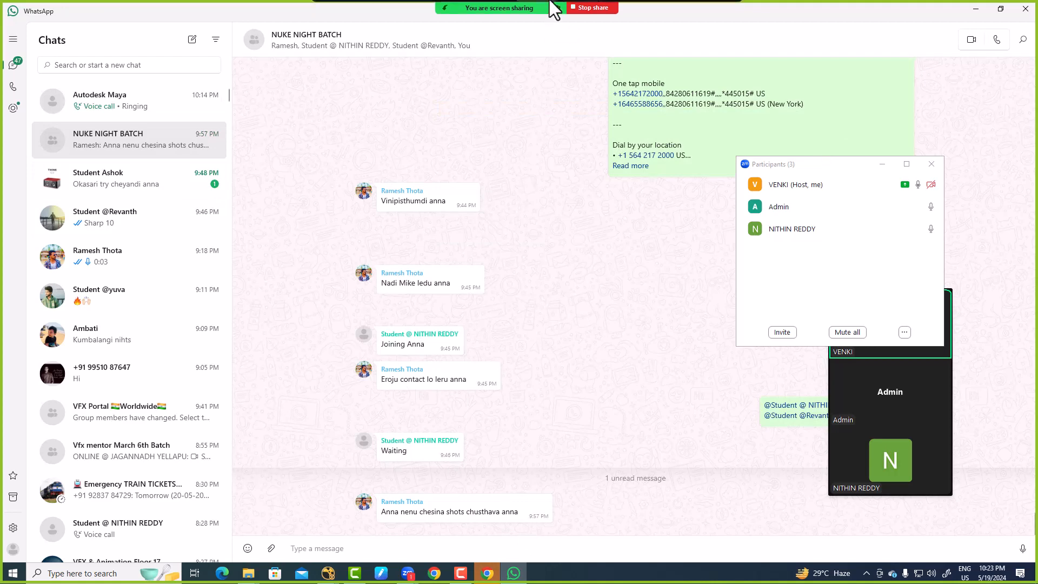
{"action": "left_click", "coordinate": [585, 44]}
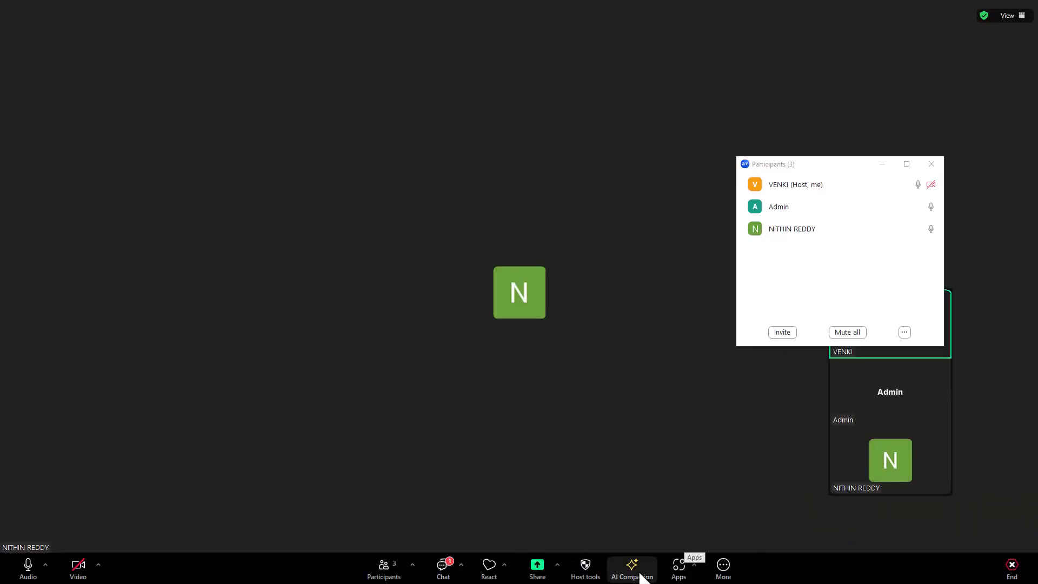
{"action": "left_click", "coordinate": [588, 568]}
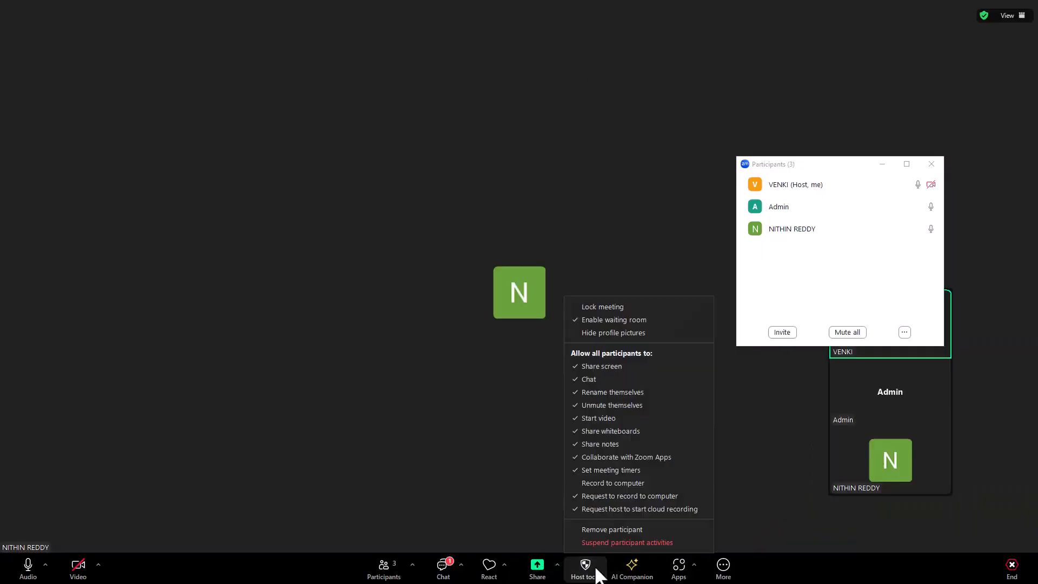
{"action": "left_click", "coordinate": [585, 206]}
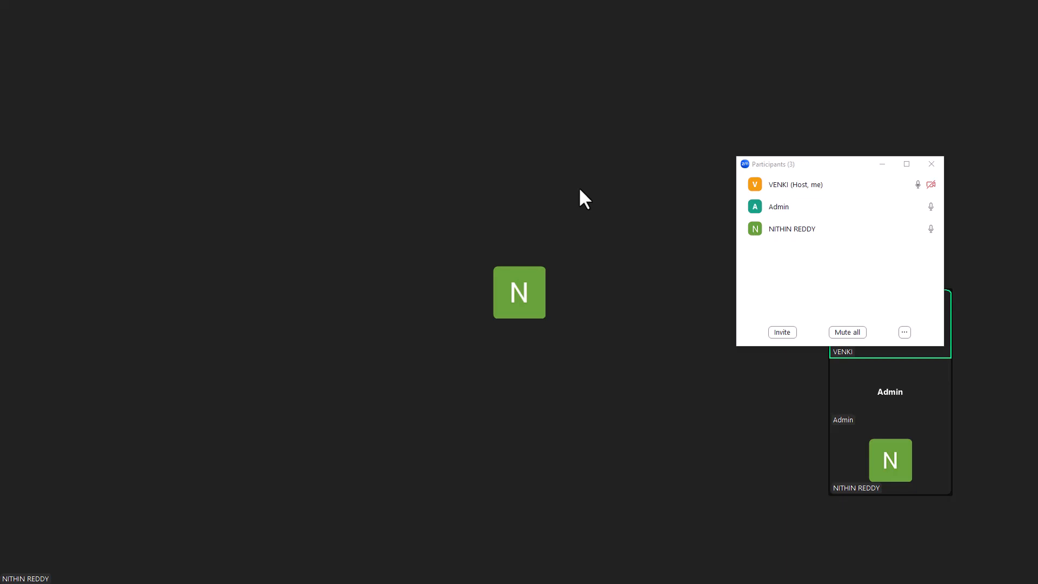
{"action": "key", "text": "super"}
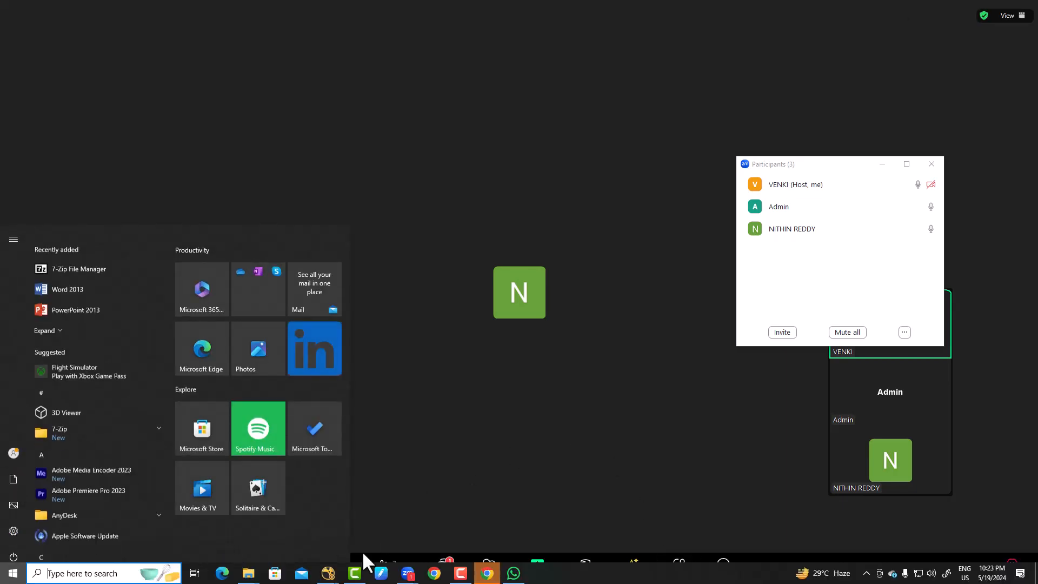
{"action": "left_click", "coordinate": [487, 574]}
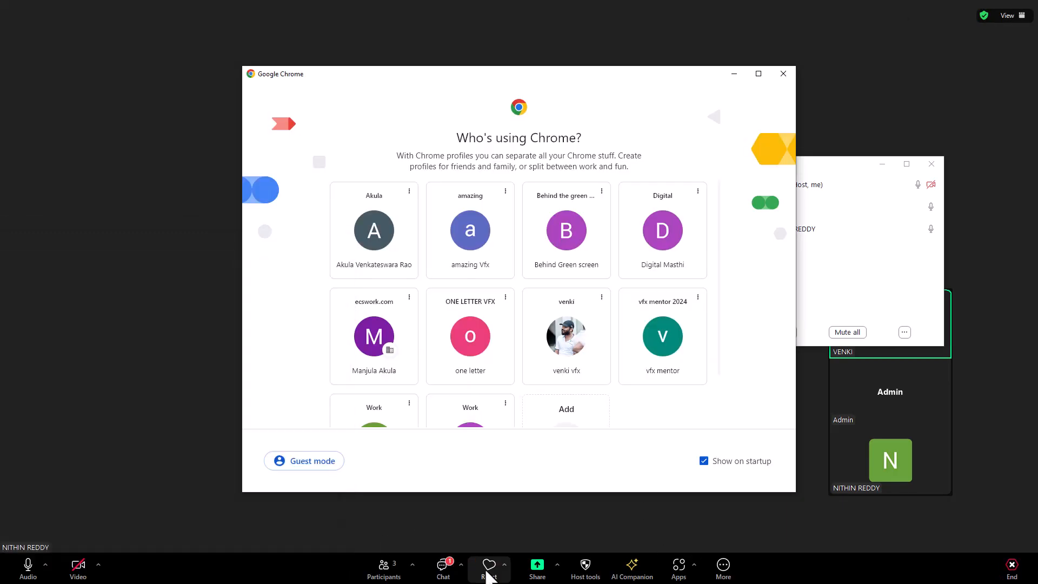
{"action": "left_click", "coordinate": [597, 365]}
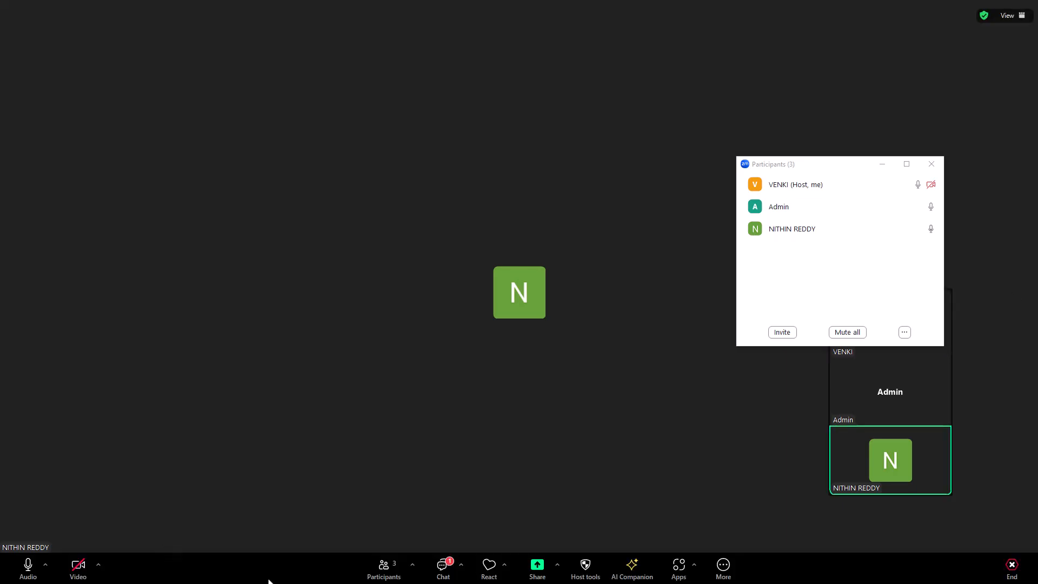
Step: Read the new message in the Zoom meeting chat and minimize the chat window
{"action": "left_click", "coordinate": [442, 567]}
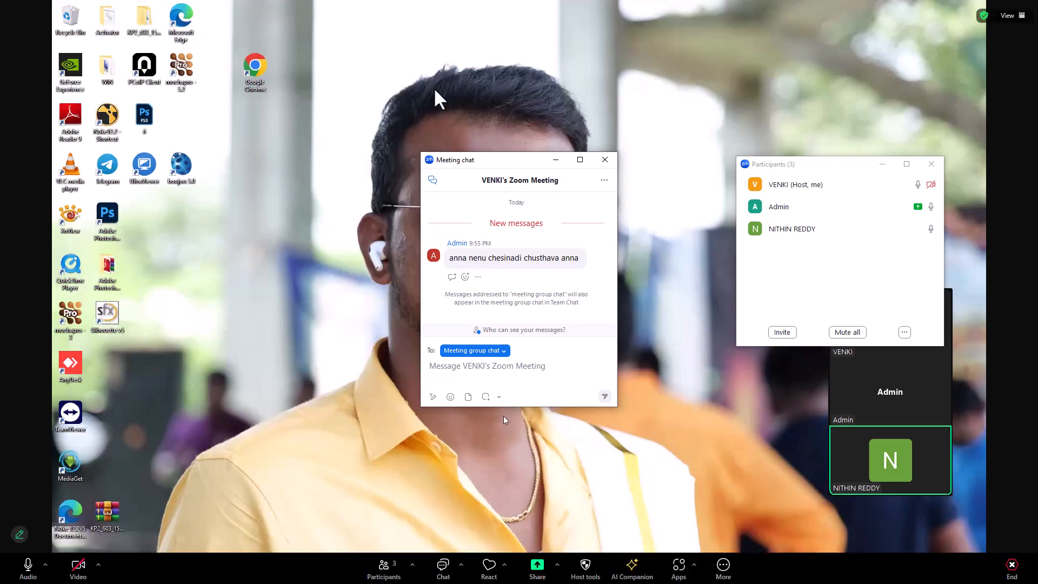
{"action": "left_click", "coordinate": [556, 160]}
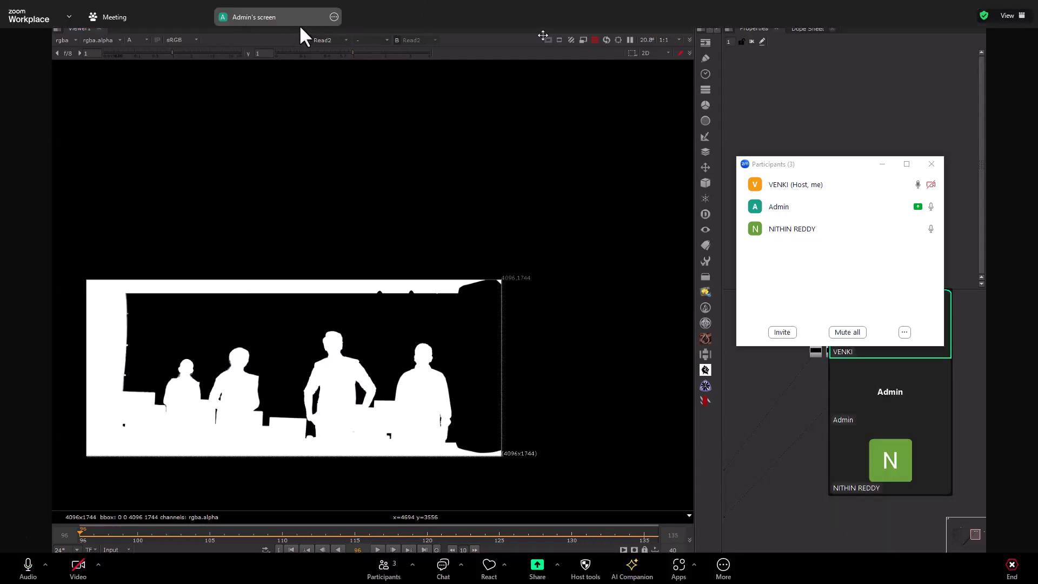
Step: Minimize the participants window and move the video thumbnails clear of the node graph in the participant's shared Nuke screen
{"action": "left_click", "coordinate": [335, 17]}
{"action": "left_click", "coordinate": [343, 87]}
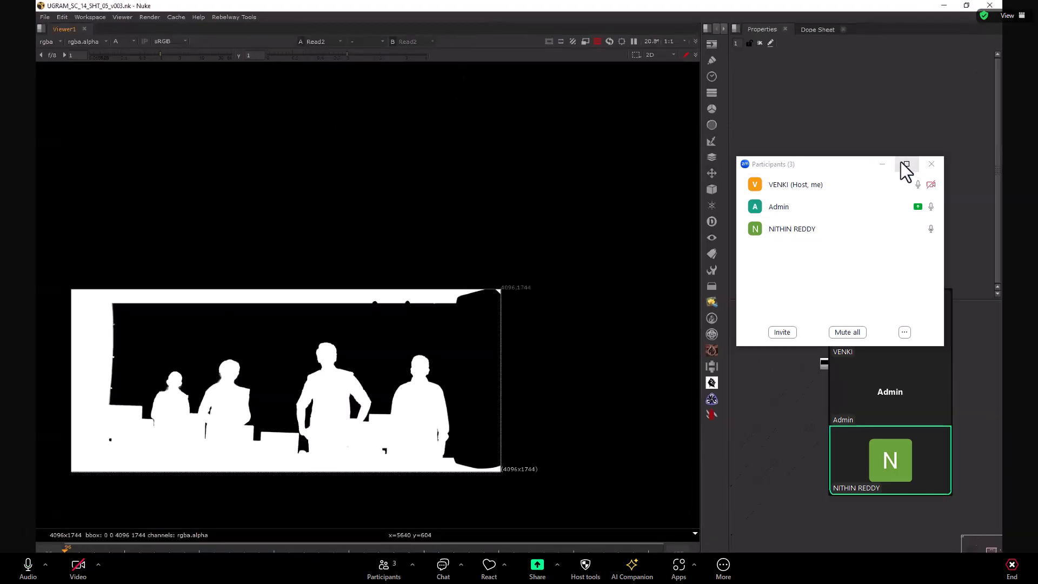
{"action": "left_click", "coordinate": [883, 164]}
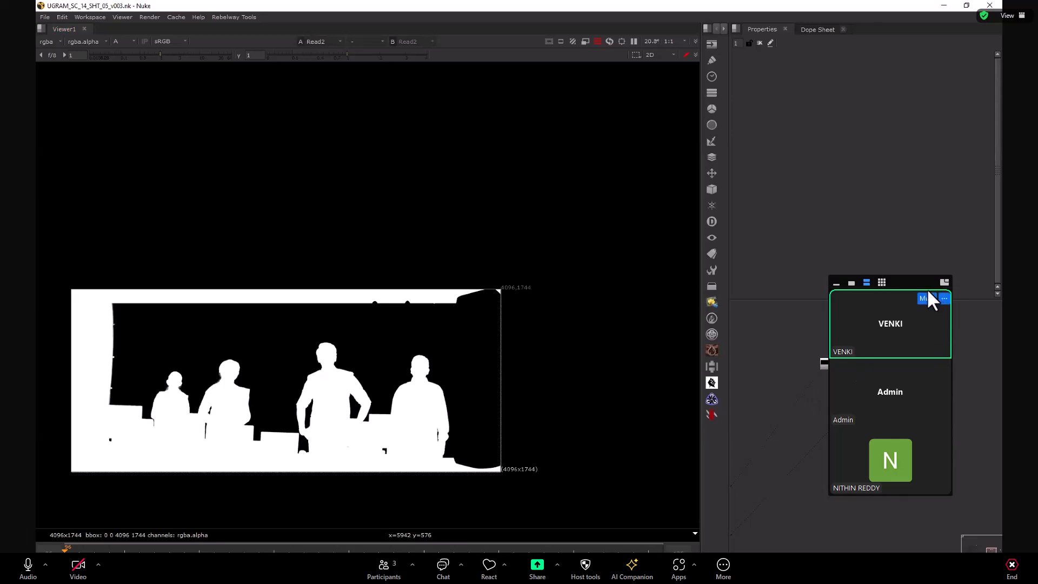
{"action": "left_click_drag", "start_coordinate": [916, 292], "coordinate": [925, 79]}
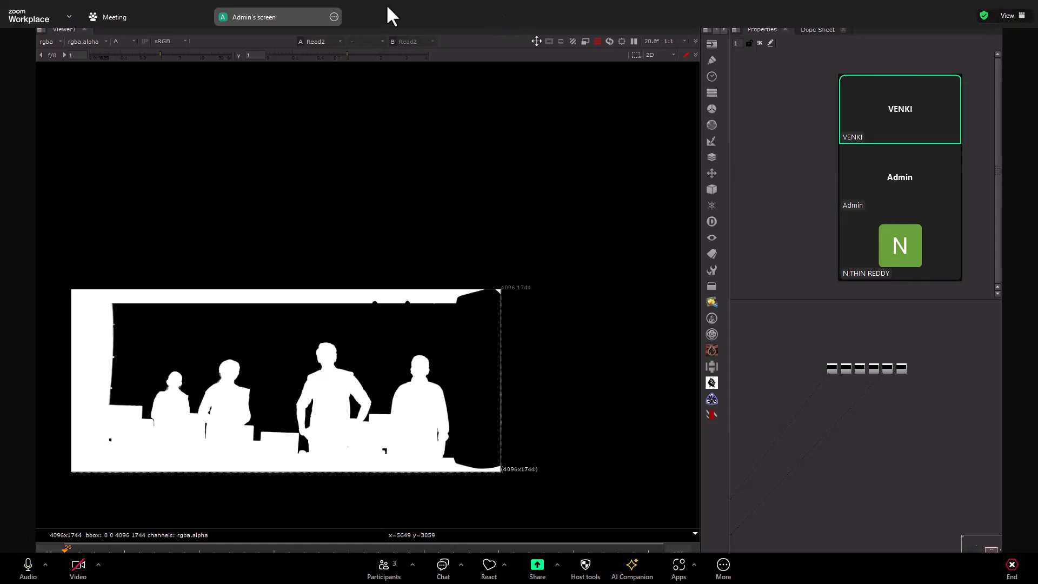
Step: Request remote control of the participant's shared screen
{"action": "left_click", "coordinate": [335, 16]}
{"action": "left_click", "coordinate": [352, 54]}
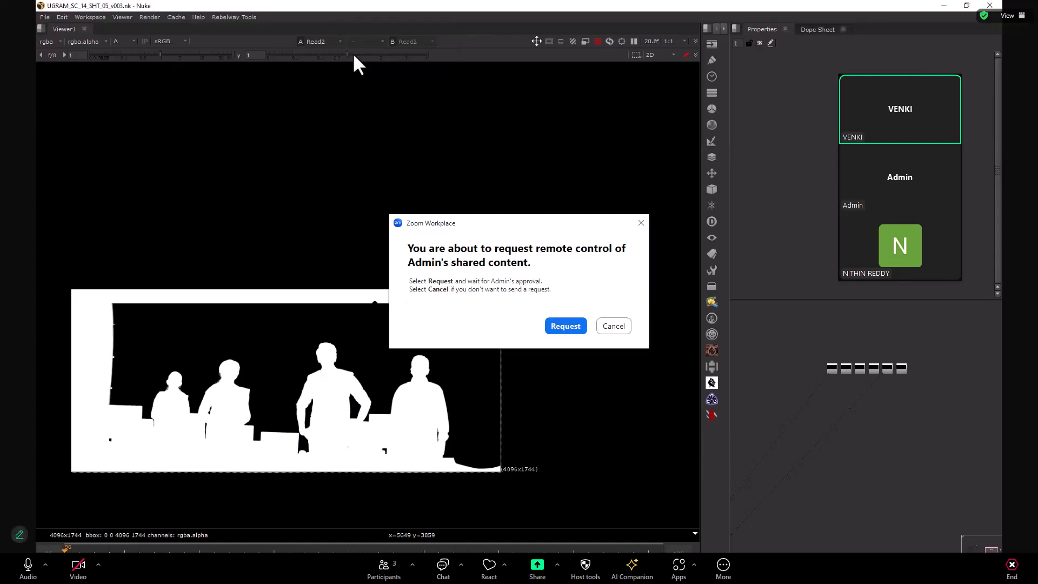
{"action": "left_click", "coordinate": [579, 325]}
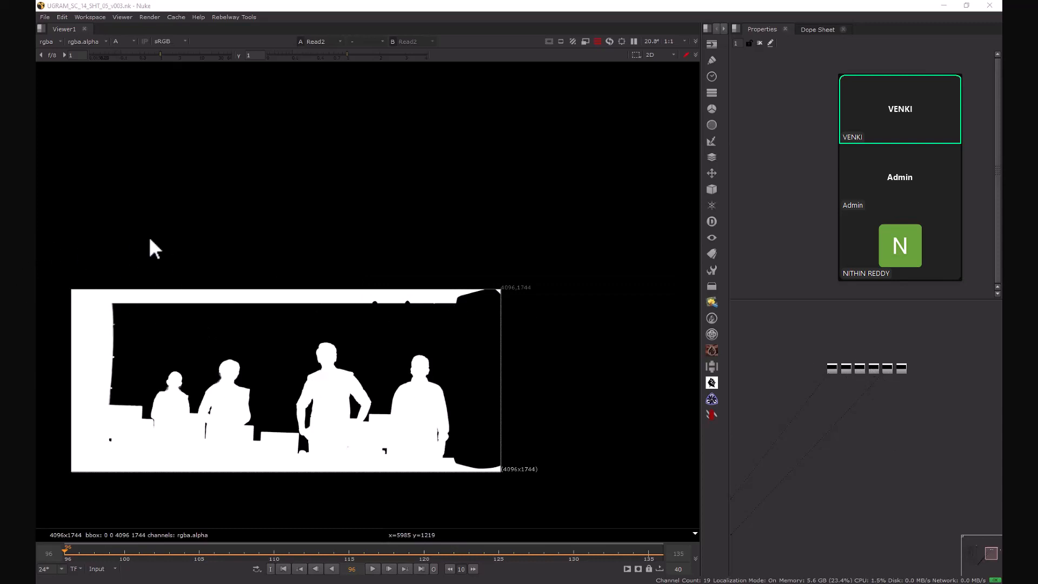
Step: Examine the Read2 alpha matte on the shared screen, focusing on the fine hair beside the neck of the second person
{"action": "left_click_drag", "start_coordinate": [76, 251], "coordinate": [507, 312]}
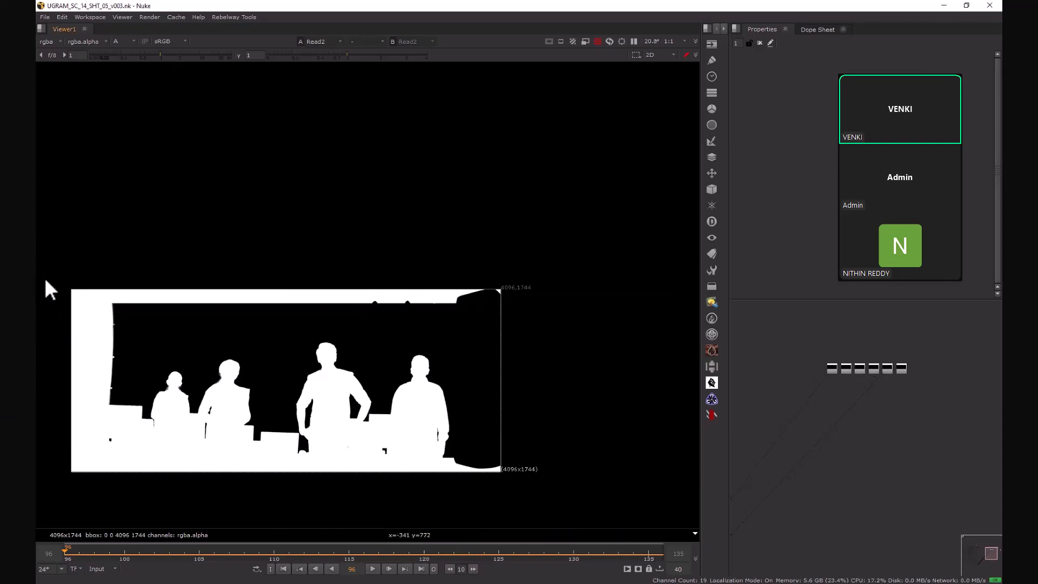
{"action": "left_click_drag", "start_coordinate": [36, 270], "coordinate": [136, 507]}
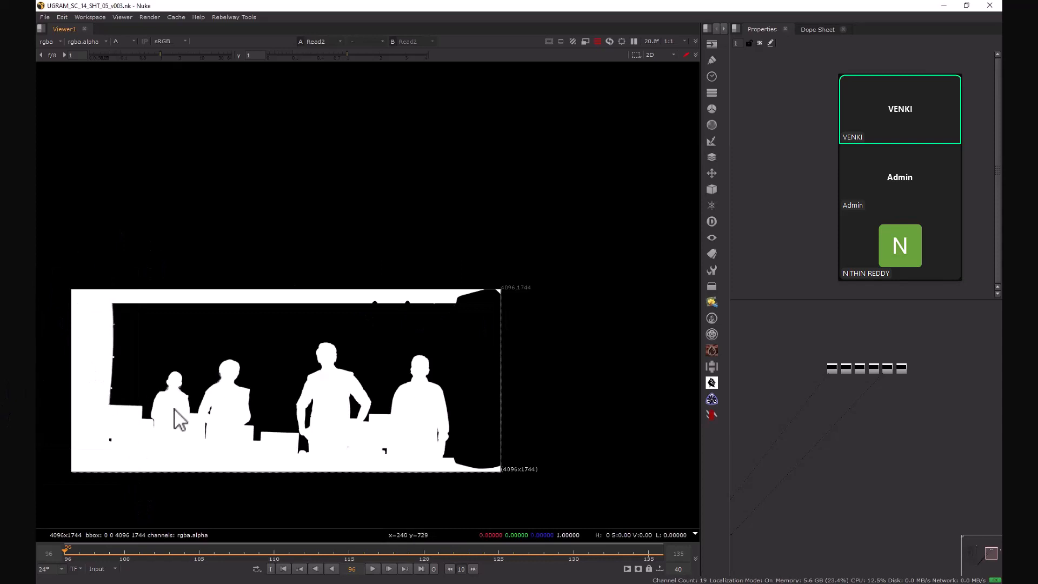
{"action": "middle_click_drag", "start_coordinate": [179, 416], "coordinate": [444, 233]}
{"action": "scroll", "coordinate": [521, 266], "scroll_direction": "up", "scroll_amount": 10}
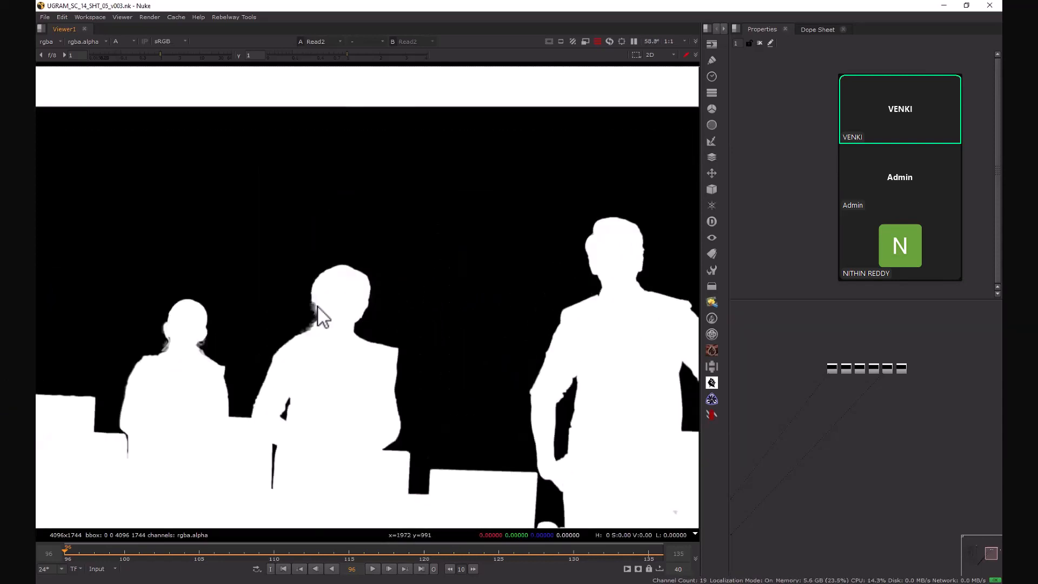
{"action": "scroll", "coordinate": [194, 360], "scroll_direction": "up", "scroll_amount": 5}
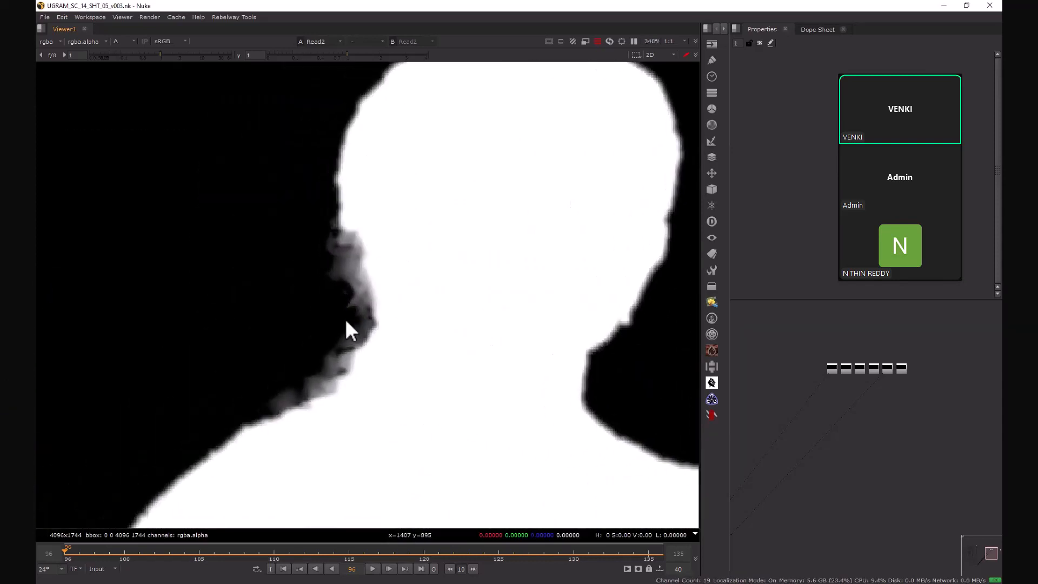
{"action": "scroll", "coordinate": [322, 400], "scroll_direction": "up", "scroll_amount": 3}
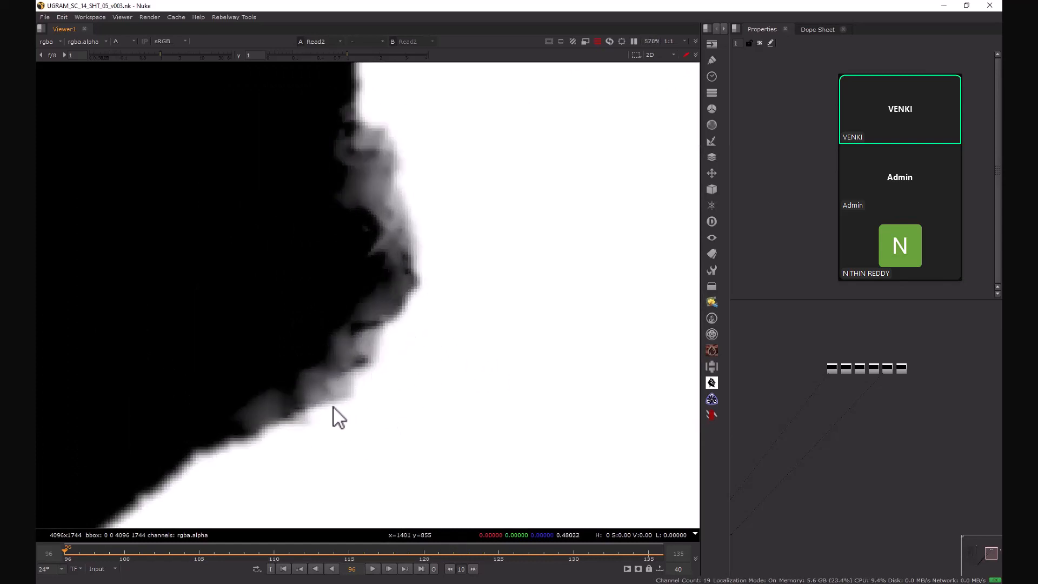
{"action": "scroll", "coordinate": [364, 382], "scroll_direction": "down", "scroll_amount": 5}
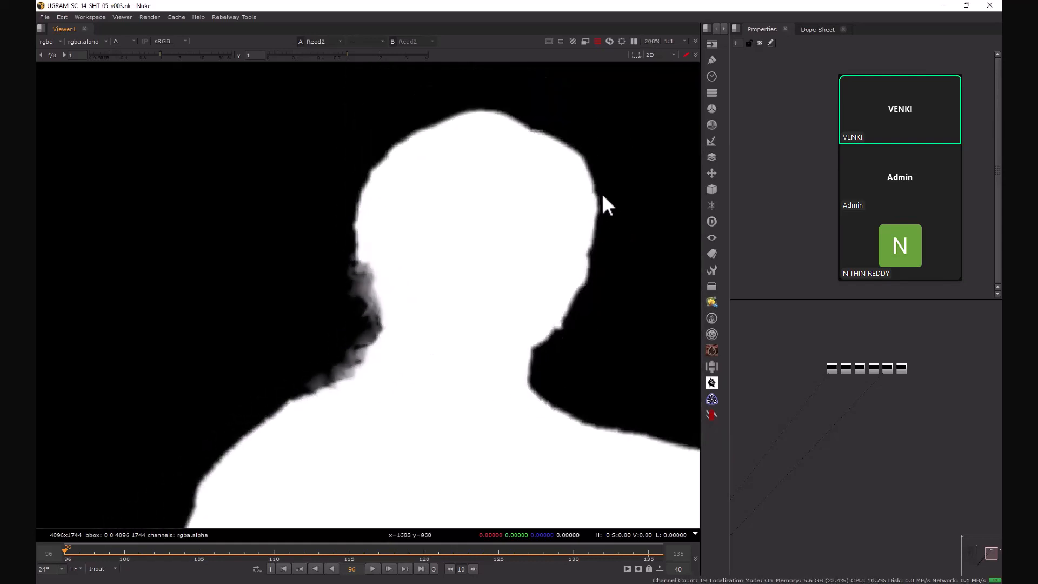
{"action": "scroll", "coordinate": [381, 361], "scroll_direction": "up", "scroll_amount": 5}
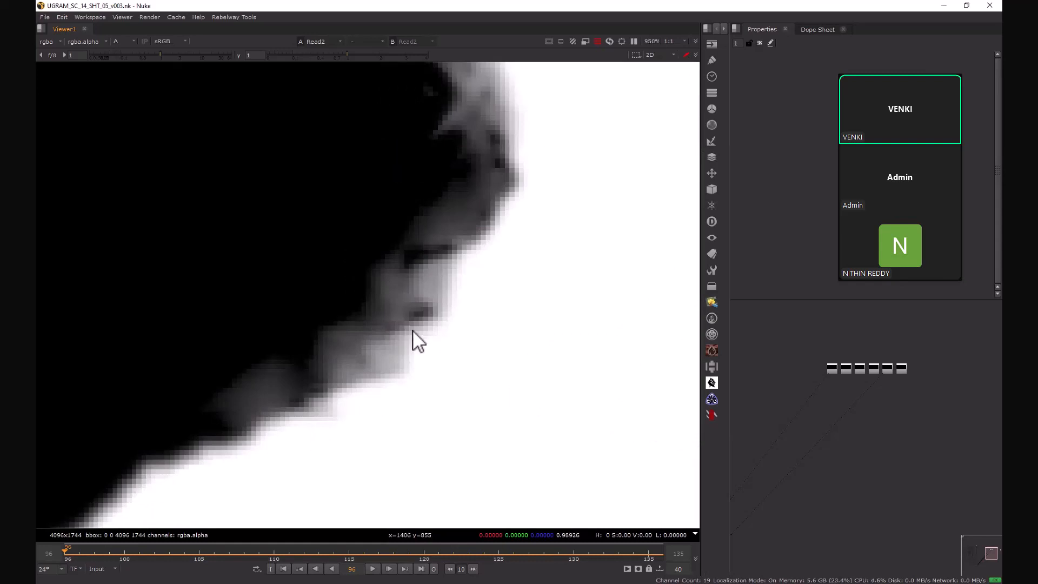
{"action": "scroll", "coordinate": [419, 359], "scroll_direction": "down", "scroll_amount": 8}
{"action": "scroll", "coordinate": [405, 371], "scroll_direction": "down", "scroll_amount": 3}
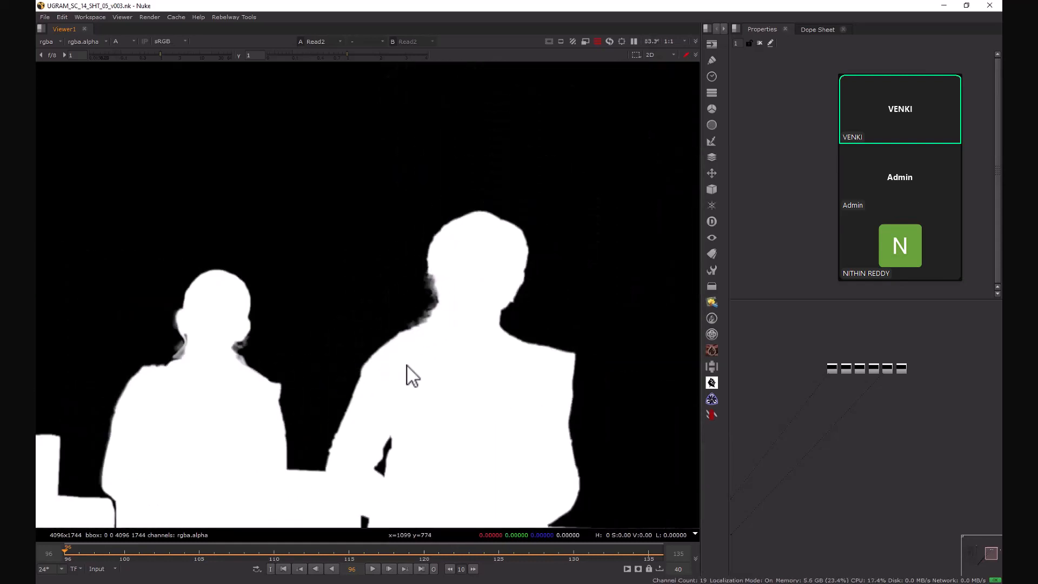
Step: Inspect the matte edges around the first person's ears and neck and across the remaining people's silhouettes
{"action": "scroll", "coordinate": [332, 363], "scroll_direction": "up", "scroll_amount": 5}
{"action": "scroll", "coordinate": [486, 410], "scroll_direction": "up", "scroll_amount": 4}
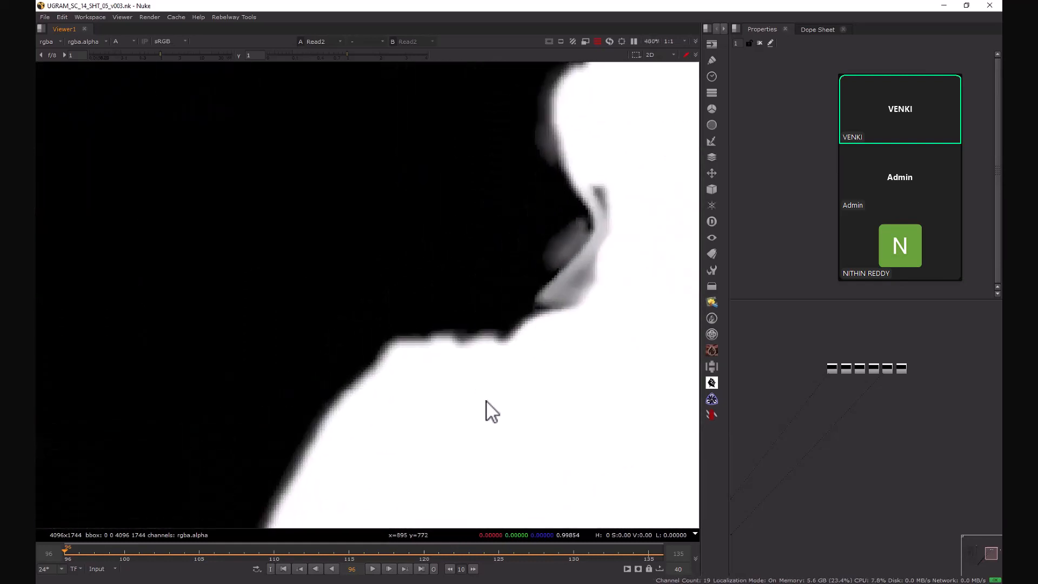
{"action": "scroll", "coordinate": [288, 440], "scroll_direction": "down", "scroll_amount": 7}
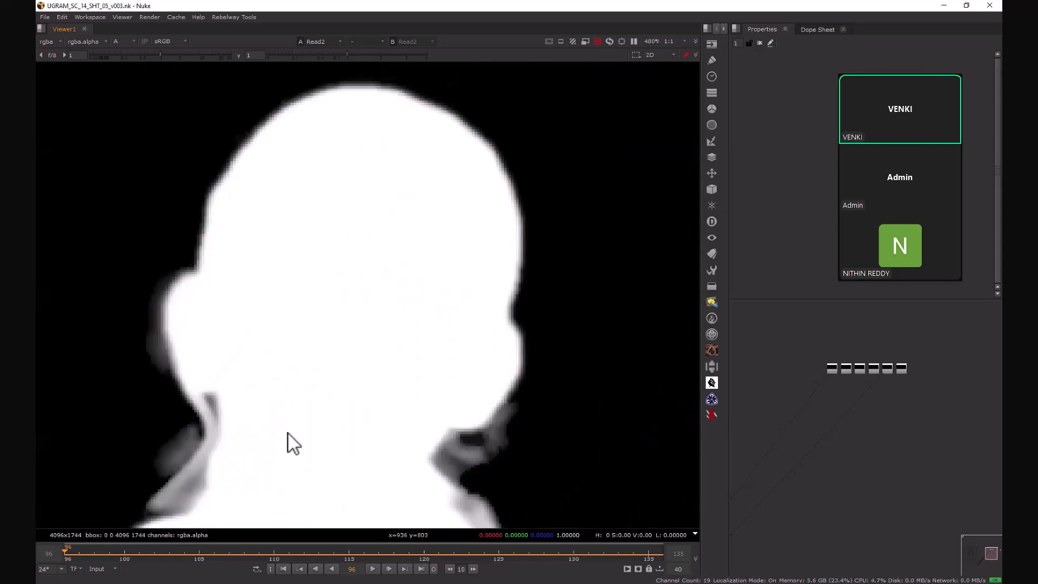
{"action": "scroll", "coordinate": [422, 411], "scroll_direction": "down", "scroll_amount": 3}
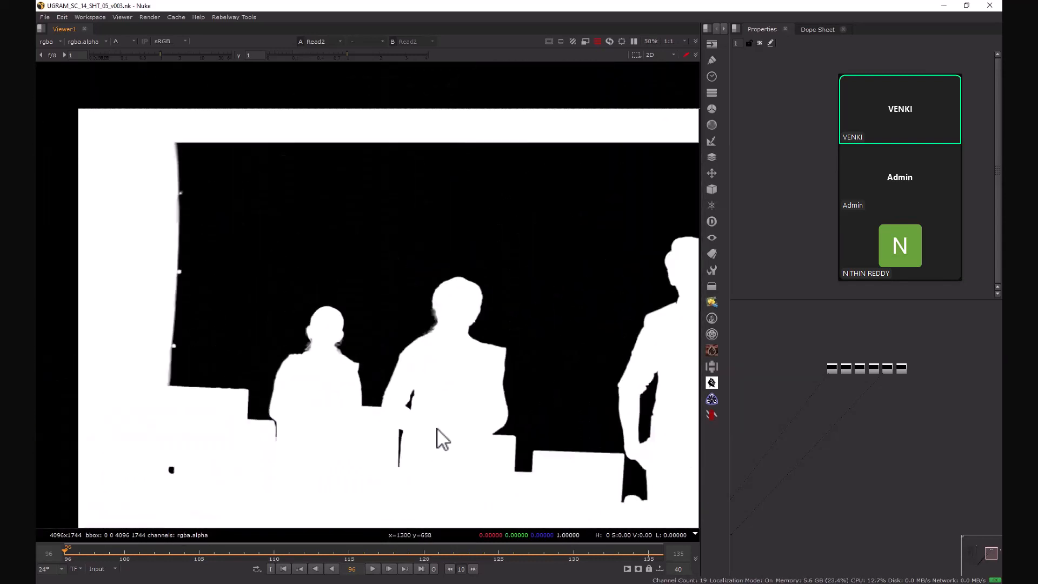
{"action": "scroll", "coordinate": [459, 368], "scroll_direction": "up", "scroll_amount": 1}
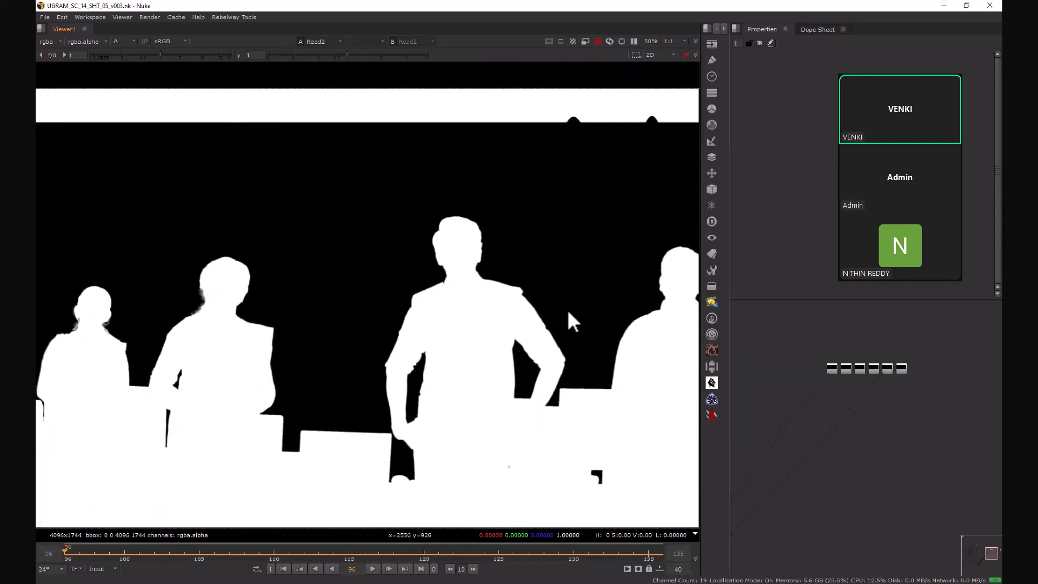
{"action": "middle_click_drag", "start_coordinate": [599, 347], "coordinate": [268, 368]}
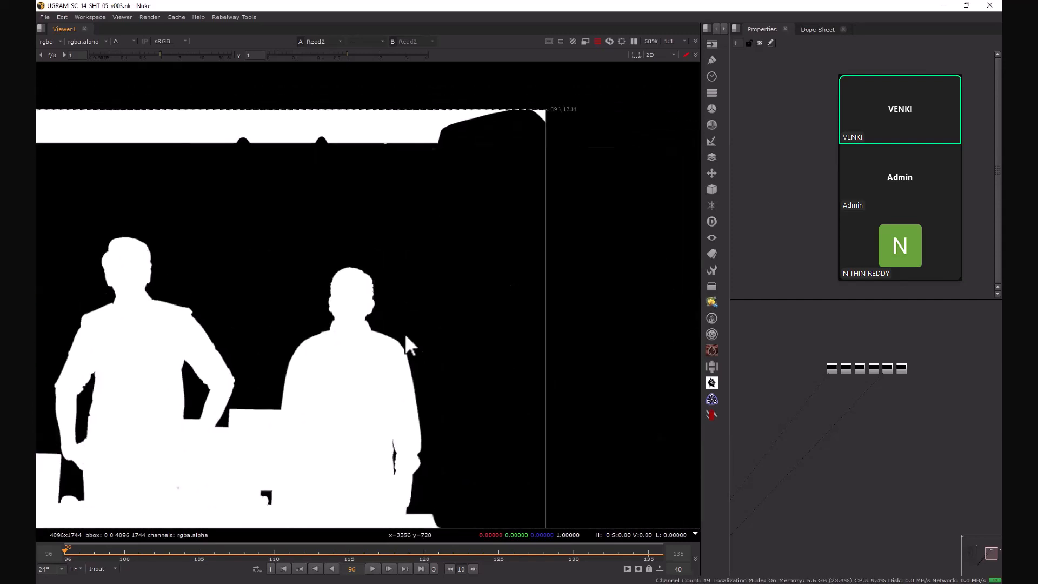
Step: Display the Read3 alpha matte in the viewer in place of the four-person matte
{"action": "key", "text": "f"}
{"action": "scroll", "coordinate": [332, 267], "scroll_direction": "down", "scroll_amount": 1}
{"action": "left_click_drag", "start_coordinate": [132, 185], "coordinate": [501, 255]}
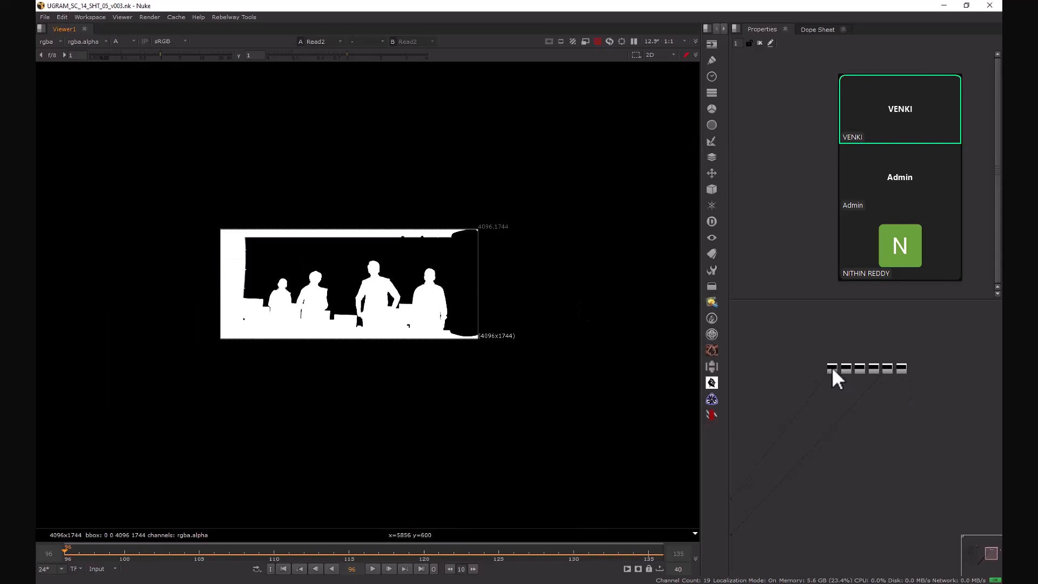
{"action": "scroll", "coordinate": [828, 368], "scroll_direction": "up", "scroll_amount": 10}
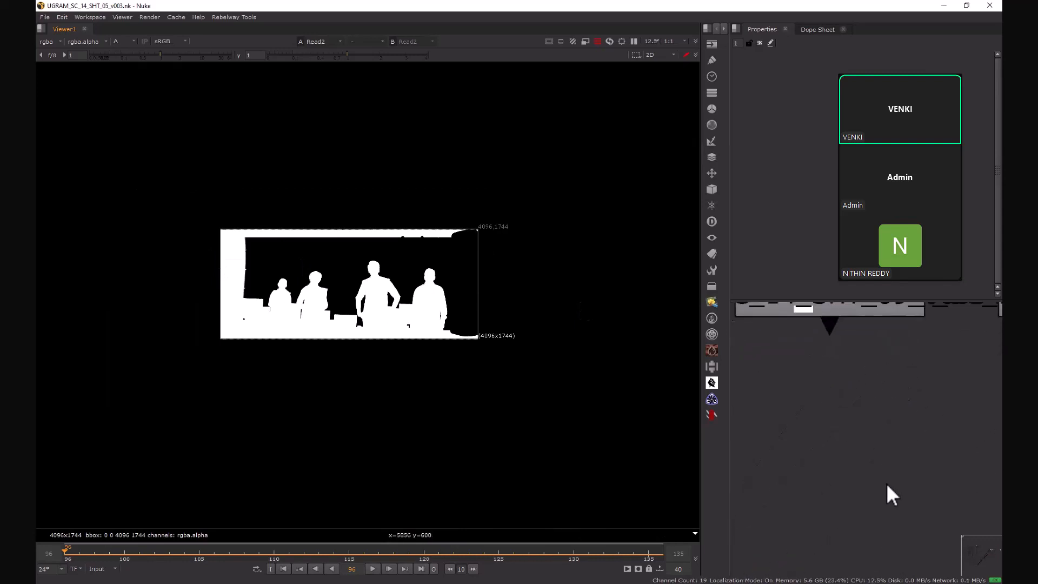
{"action": "scroll", "coordinate": [831, 447], "scroll_direction": "down", "scroll_amount": 4}
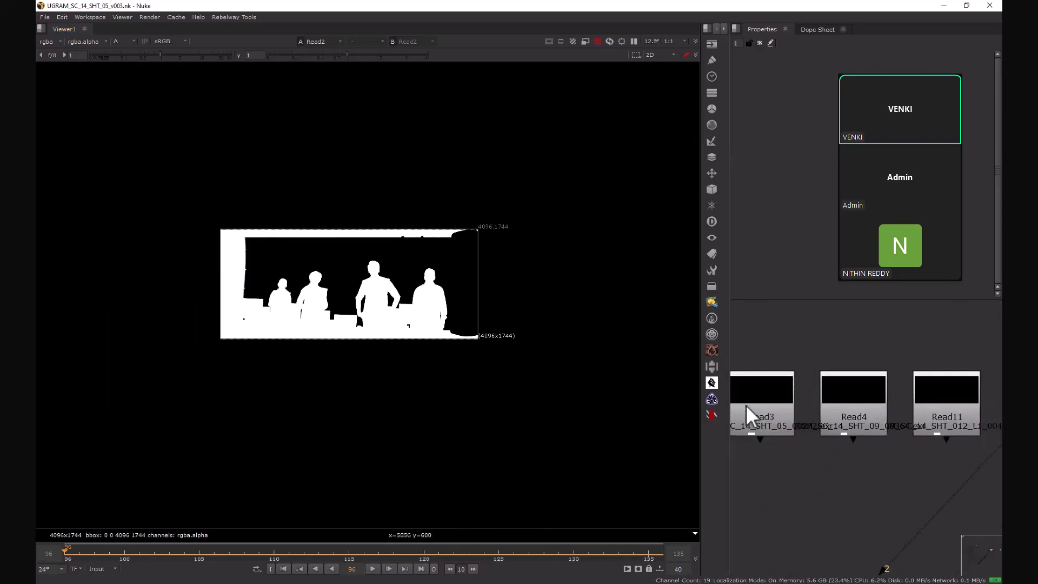
{"action": "left_click_drag", "start_coordinate": [746, 406], "coordinate": [752, 411]}
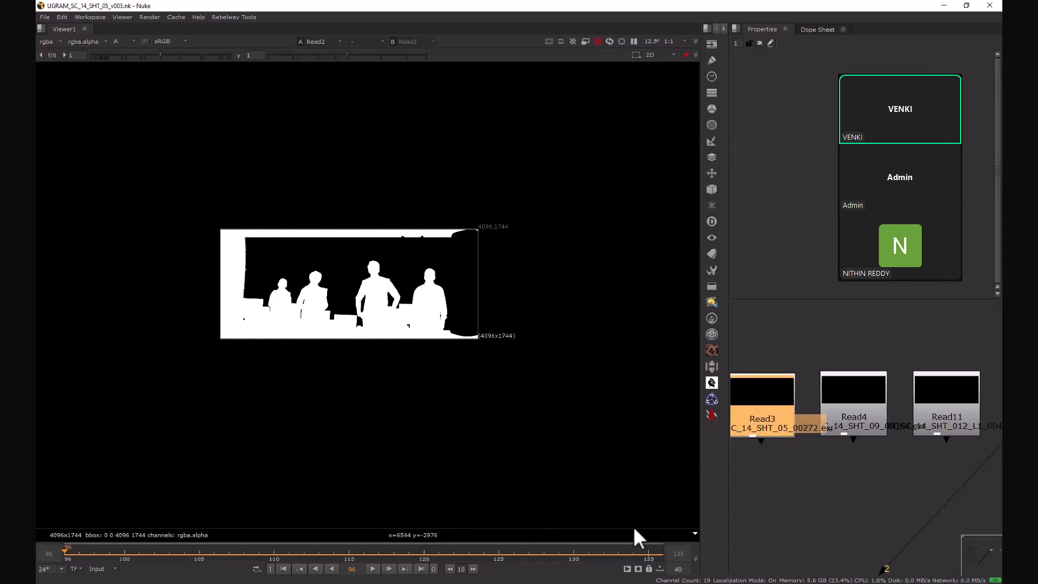
{"action": "key", "text": "1"}
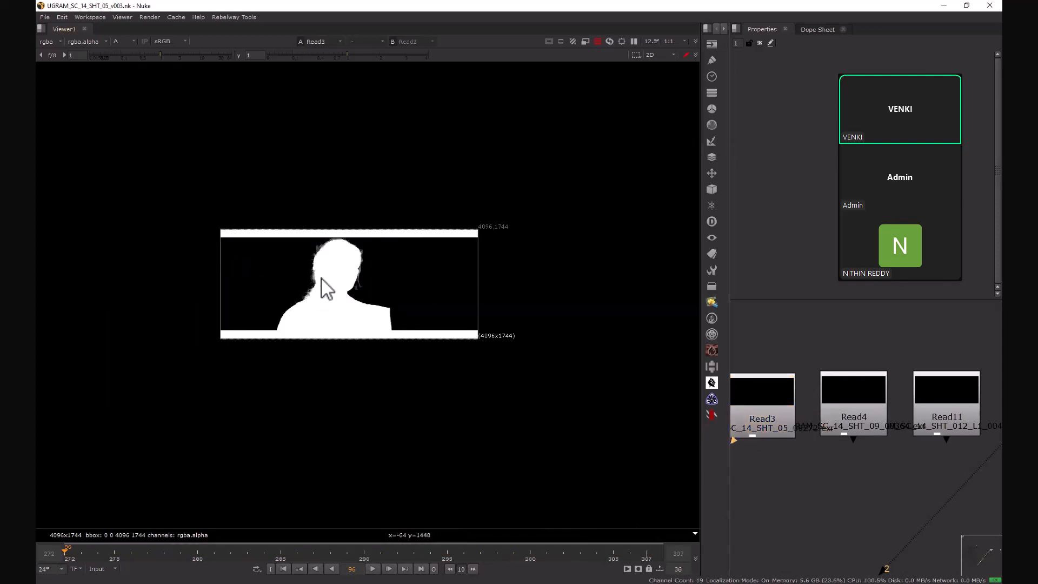
Step: Examine the Read3 matte's fine hair strands along the neck, shoulder and side of the head
{"action": "scroll", "coordinate": [320, 287], "scroll_direction": "up", "scroll_amount": 8}
{"action": "middle_click_drag", "start_coordinate": [287, 476], "coordinate": [342, 398]}
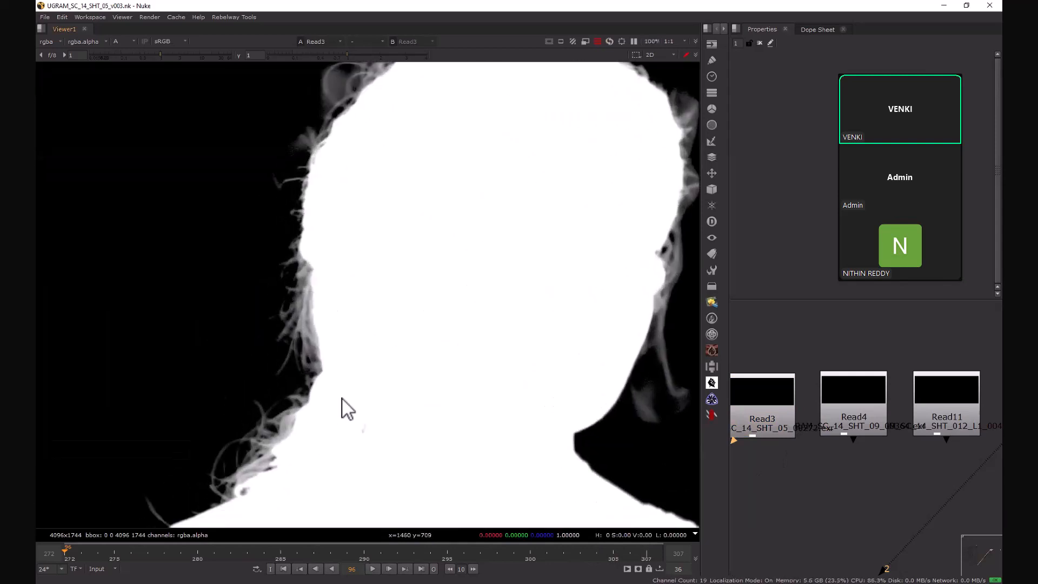
{"action": "left_click_drag", "start_coordinate": [109, 218], "coordinate": [472, 465]}
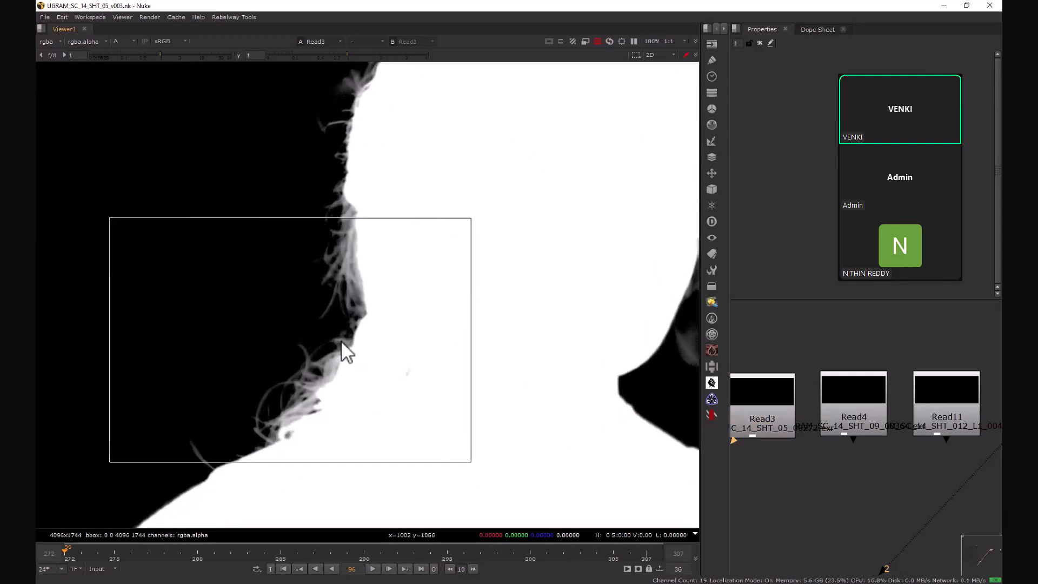
{"action": "scroll", "coordinate": [278, 405], "scroll_direction": "up", "scroll_amount": 2}
{"action": "middle_click_drag", "start_coordinate": [379, 230], "coordinate": [408, 328]}
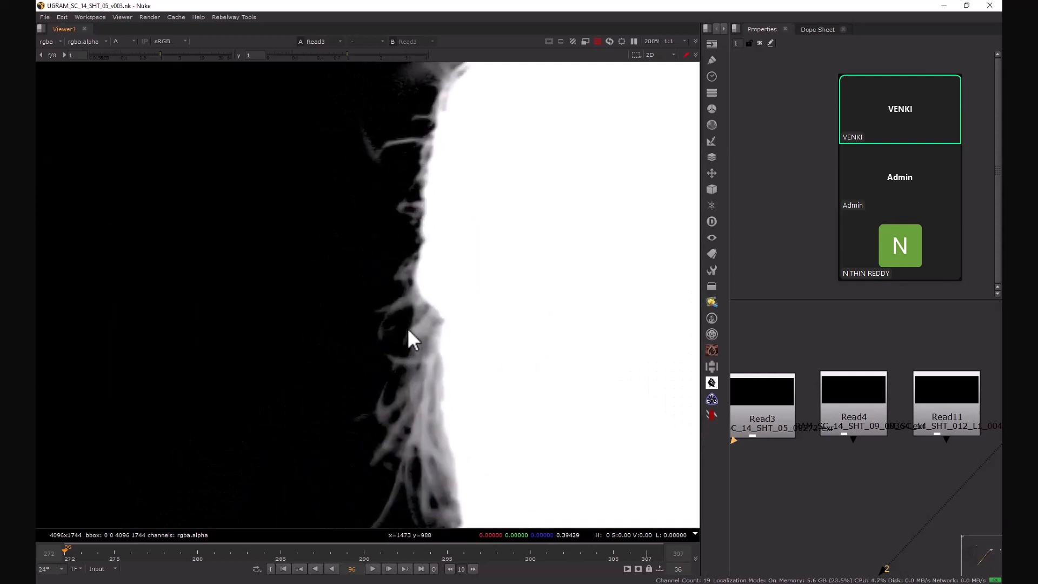
{"action": "scroll", "coordinate": [355, 279], "scroll_direction": "down", "scroll_amount": 2}
{"action": "left_click_drag", "start_coordinate": [427, 388], "coordinate": [479, 493]}
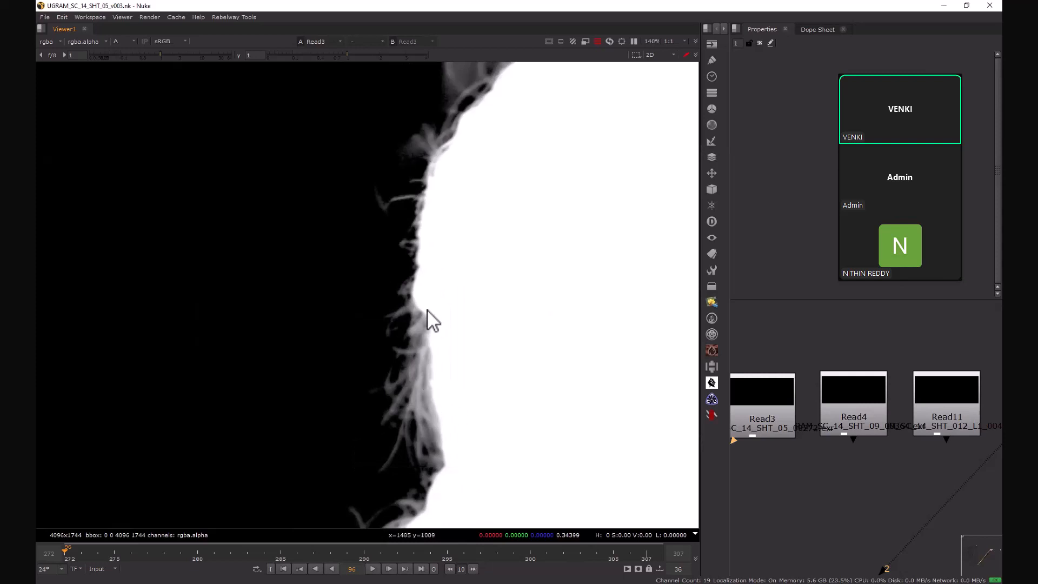
{"action": "scroll", "coordinate": [387, 306], "scroll_direction": "down", "scroll_amount": 4}
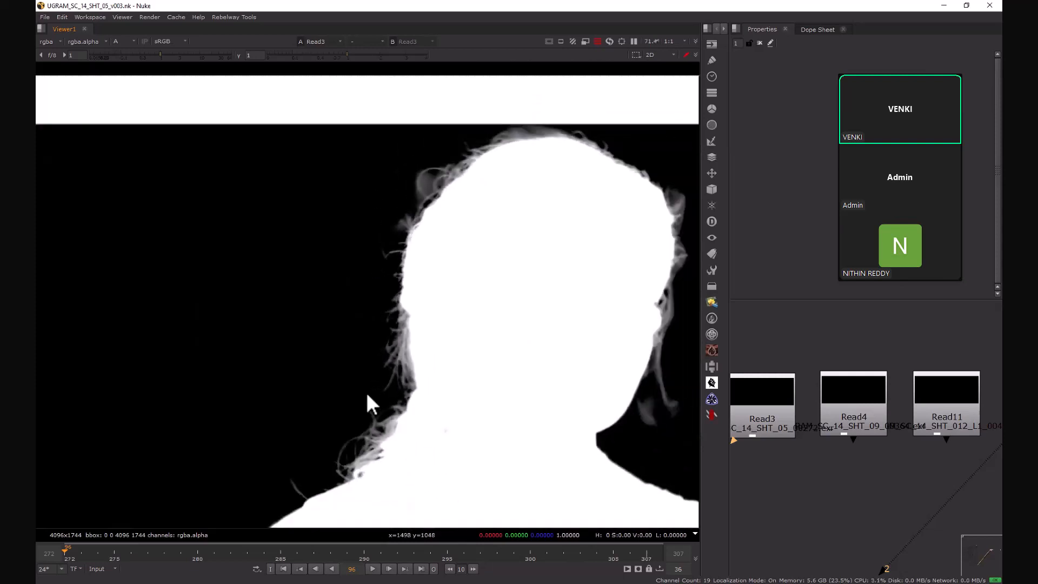
Step: Find the Read12 node in the node graph and display its alpha matte in the viewer
{"action": "middle_click_drag", "start_coordinate": [892, 435], "coordinate": [835, 454]}
{"action": "middle_click_drag", "start_coordinate": [956, 446], "coordinate": [846, 435]}
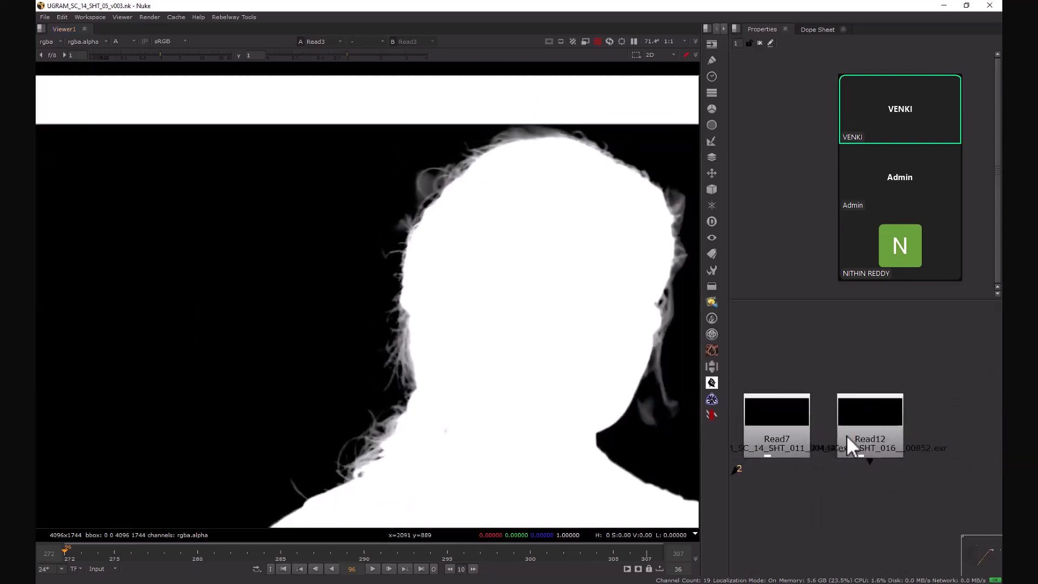
{"action": "left_click", "coordinate": [854, 414]}
{"action": "key", "text": "1"}
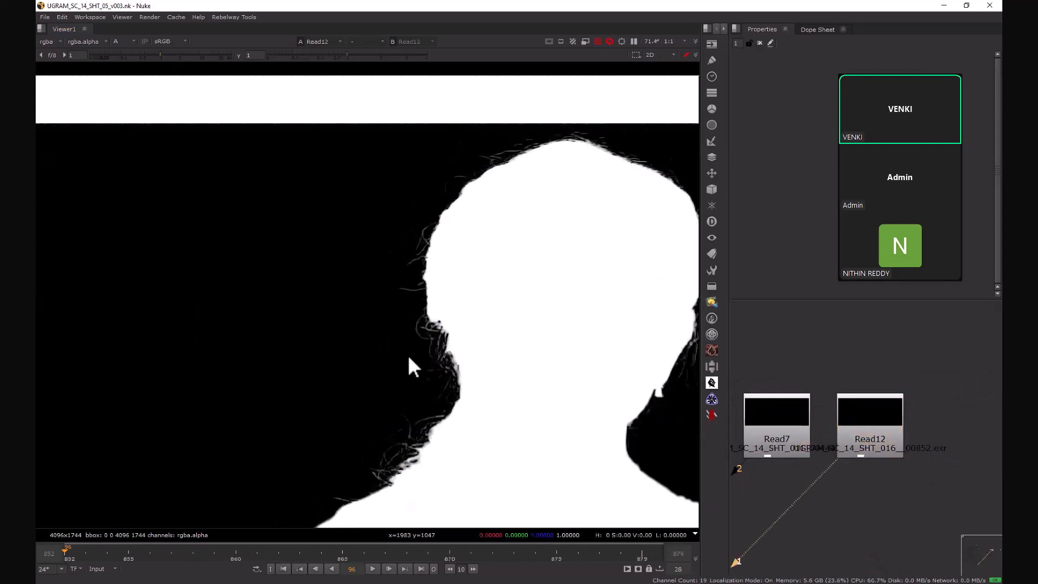
Step: Examine the Read12 matte's hair detail and edge quality along the back of the neck and the shoulder
{"action": "scroll", "coordinate": [407, 352], "scroll_direction": "down", "scroll_amount": 1}
{"action": "left_click_drag", "start_coordinate": [294, 268], "coordinate": [472, 396]}
{"action": "scroll", "coordinate": [465, 365], "scroll_direction": "up", "scroll_amount": 5}
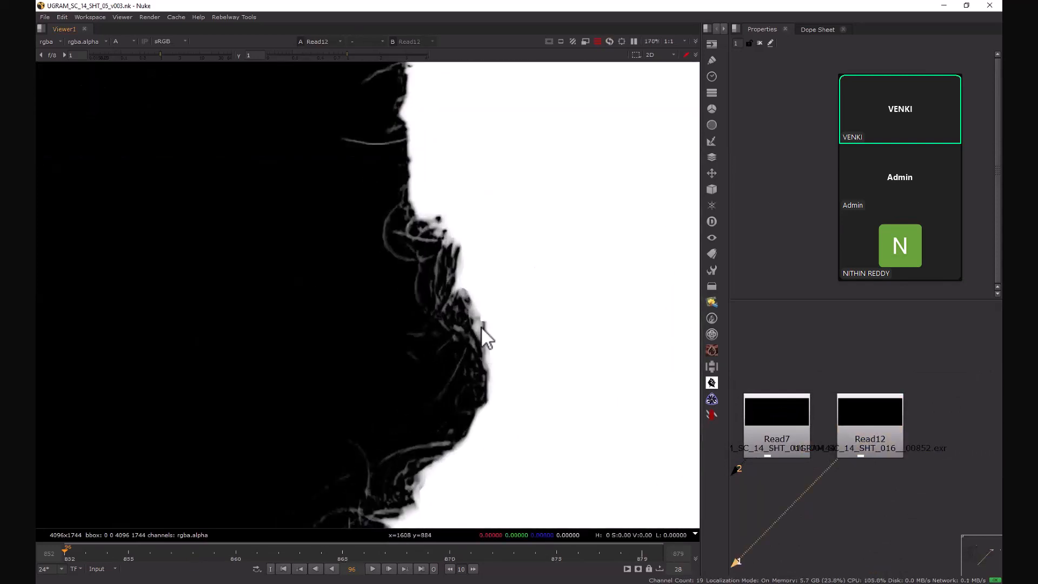
{"action": "middle_click_drag", "start_coordinate": [371, 499], "coordinate": [416, 353]}
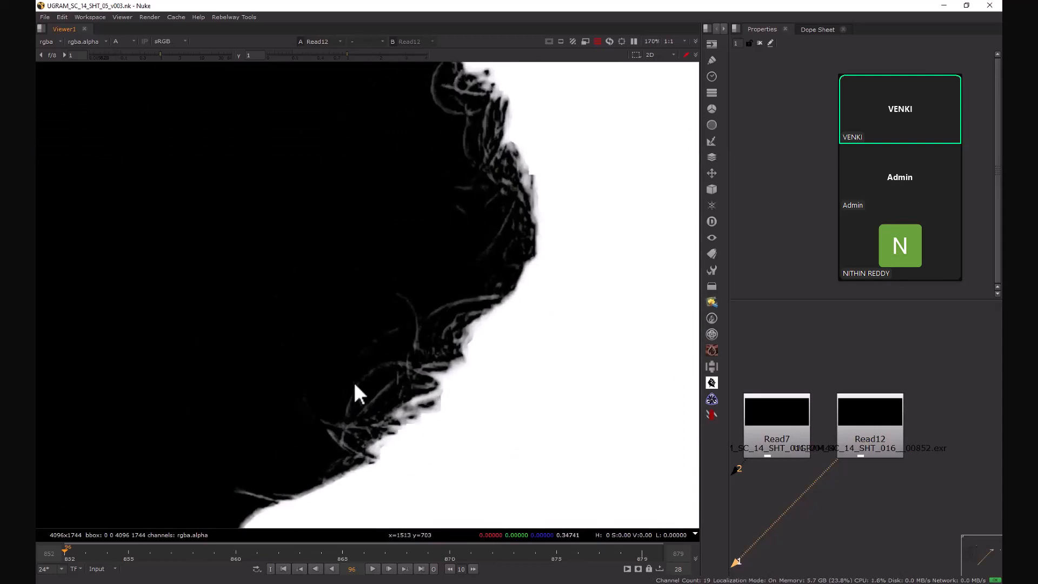
{"action": "scroll", "coordinate": [415, 347], "scroll_direction": "up", "scroll_amount": 2}
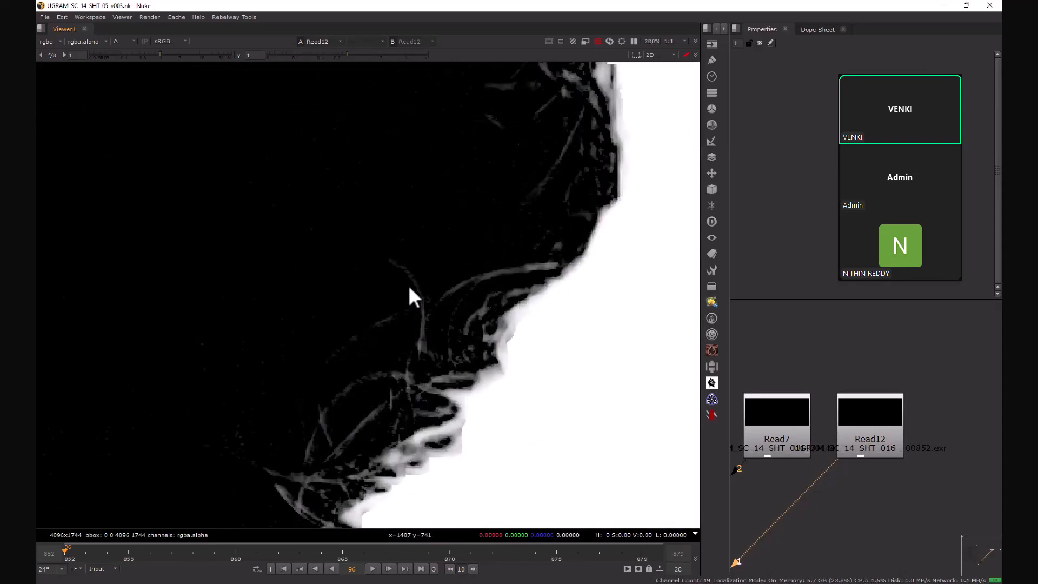
{"action": "scroll", "coordinate": [437, 346], "scroll_direction": "down", "scroll_amount": 5}
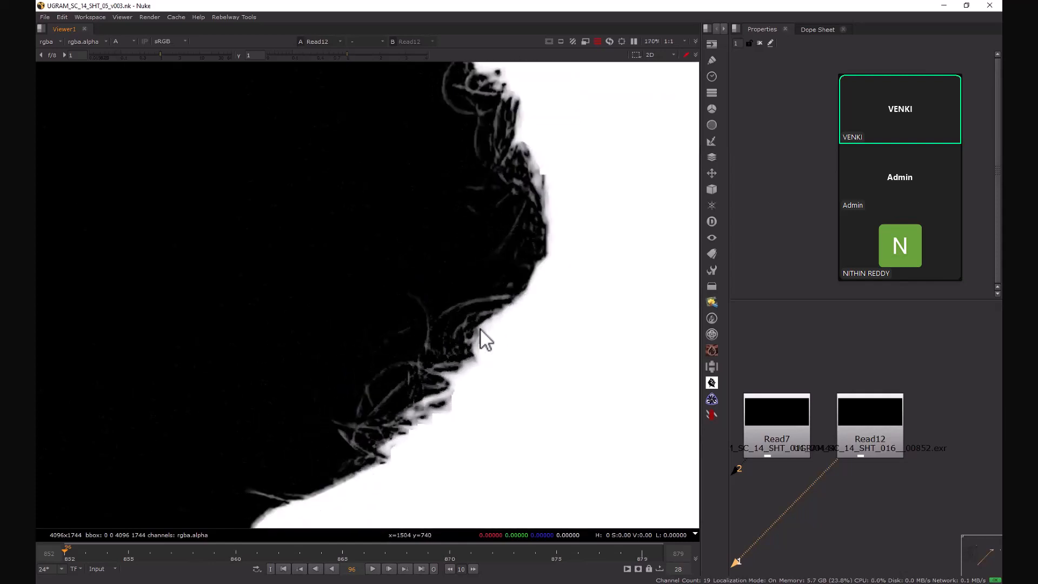
{"action": "scroll", "coordinate": [493, 278], "scroll_direction": "down", "scroll_amount": 3}
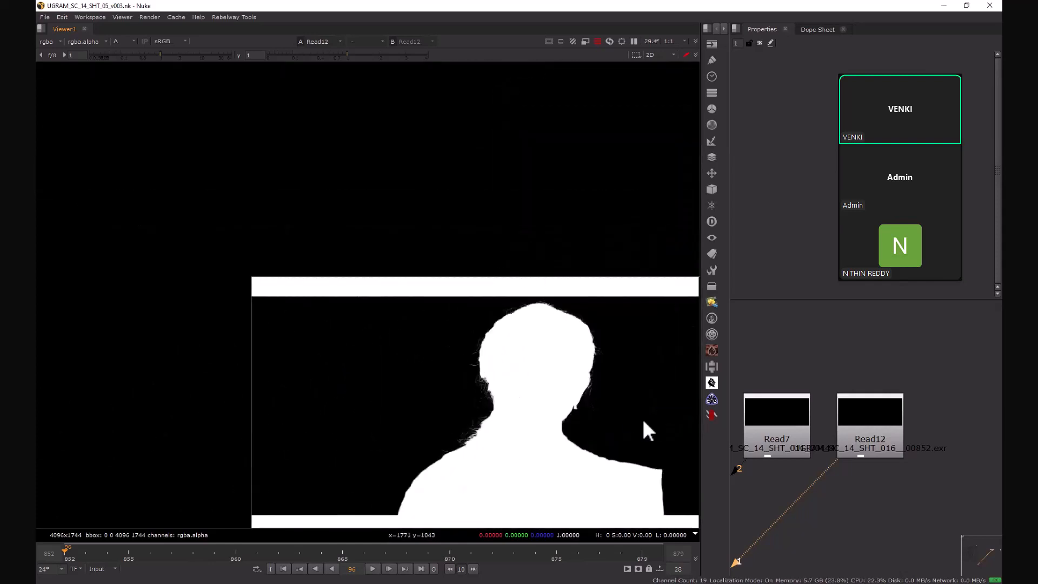
Step: Inspect the fine hair edges around the top of the head in the Read12 matte
{"action": "scroll", "coordinate": [547, 355], "scroll_direction": "up", "scroll_amount": 4}
{"action": "scroll", "coordinate": [592, 386], "scroll_direction": "up", "scroll_amount": 1}
{"action": "scroll", "coordinate": [430, 338], "scroll_direction": "up", "scroll_amount": 1}
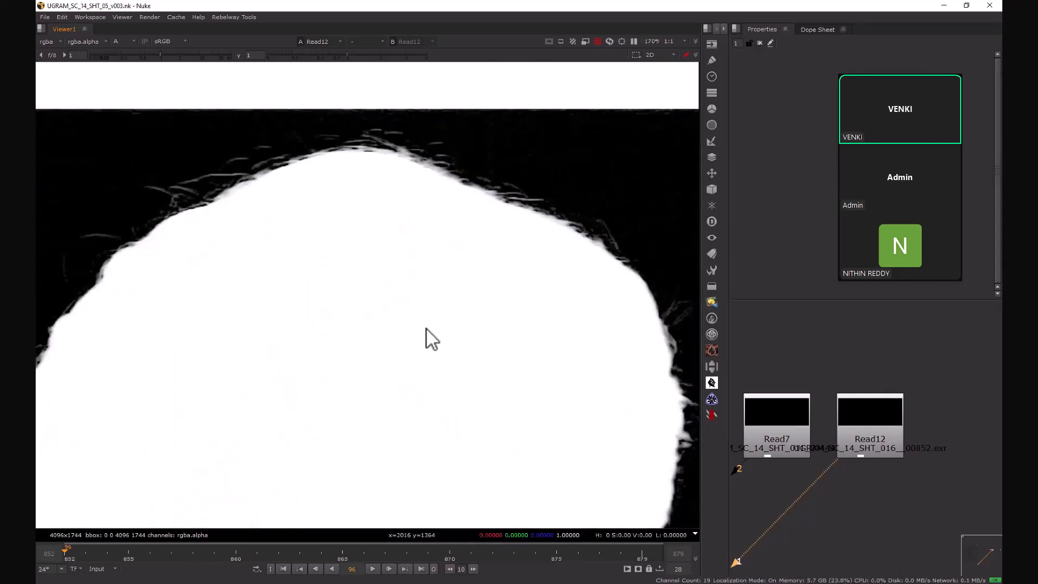
Step: Display the Read7 alpha matte in the viewer
{"action": "left_click_drag", "start_coordinate": [838, 461], "coordinate": [799, 443]}
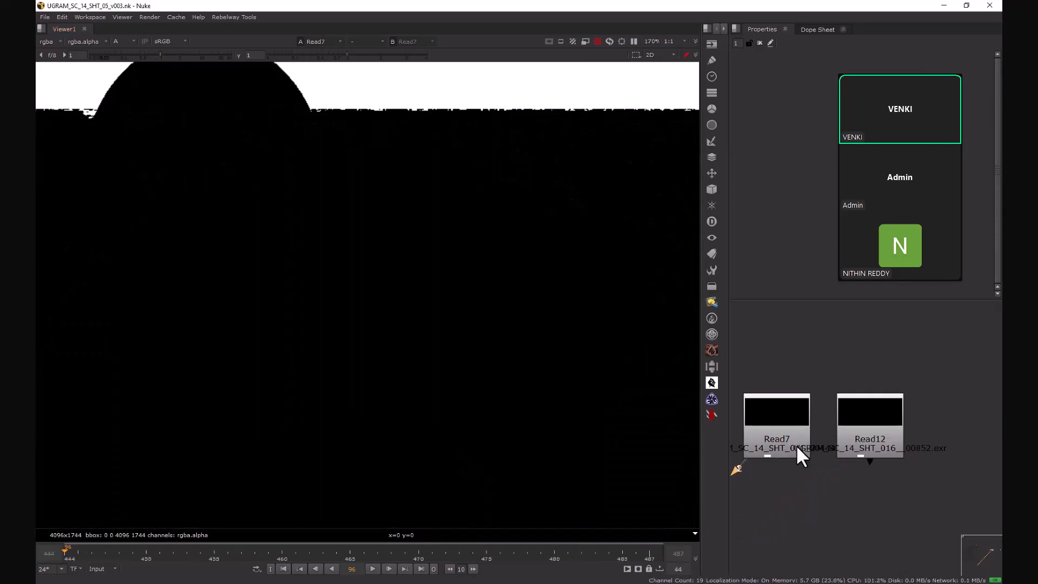